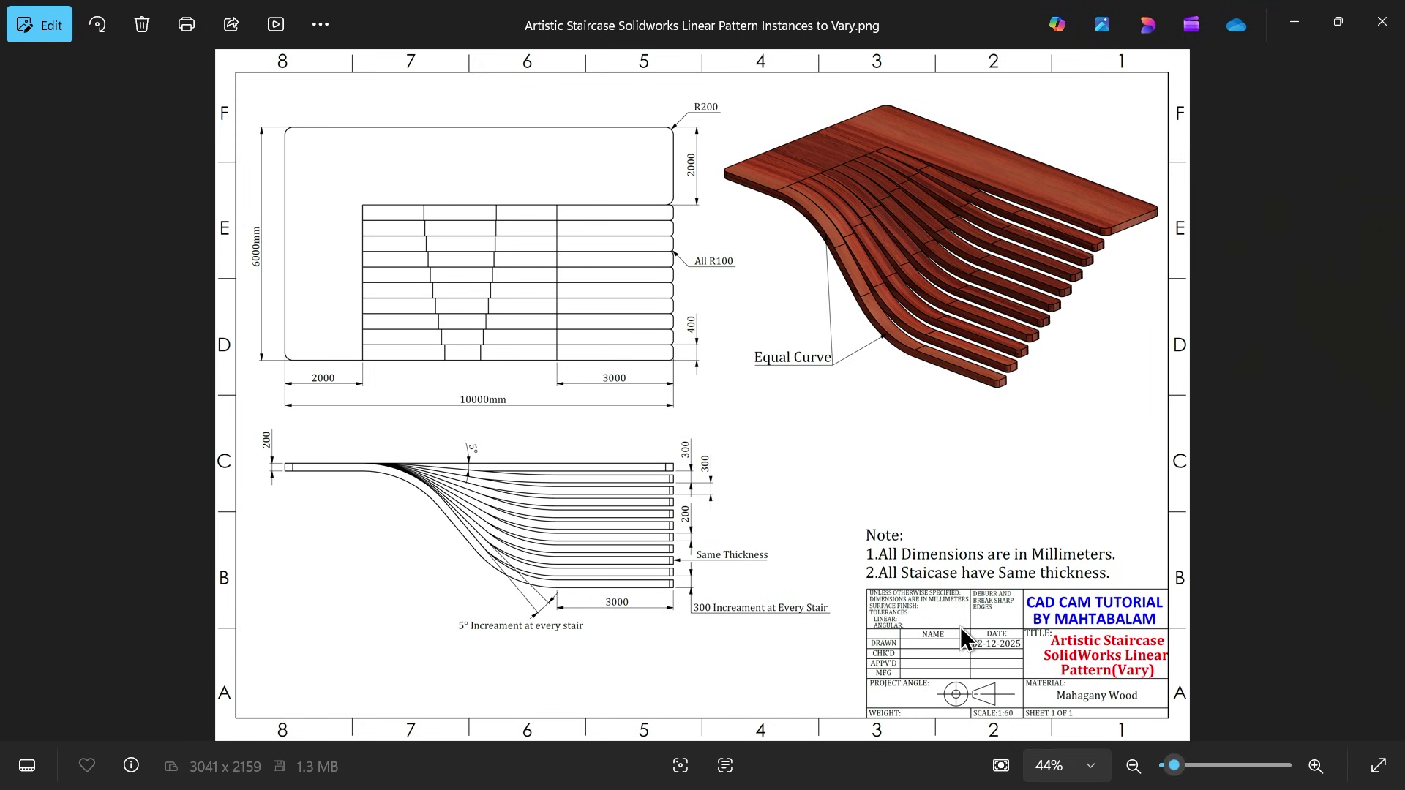
{"action": "scroll", "coordinate": [963, 618], "scroll_direction": "up", "scroll_amount": 3}
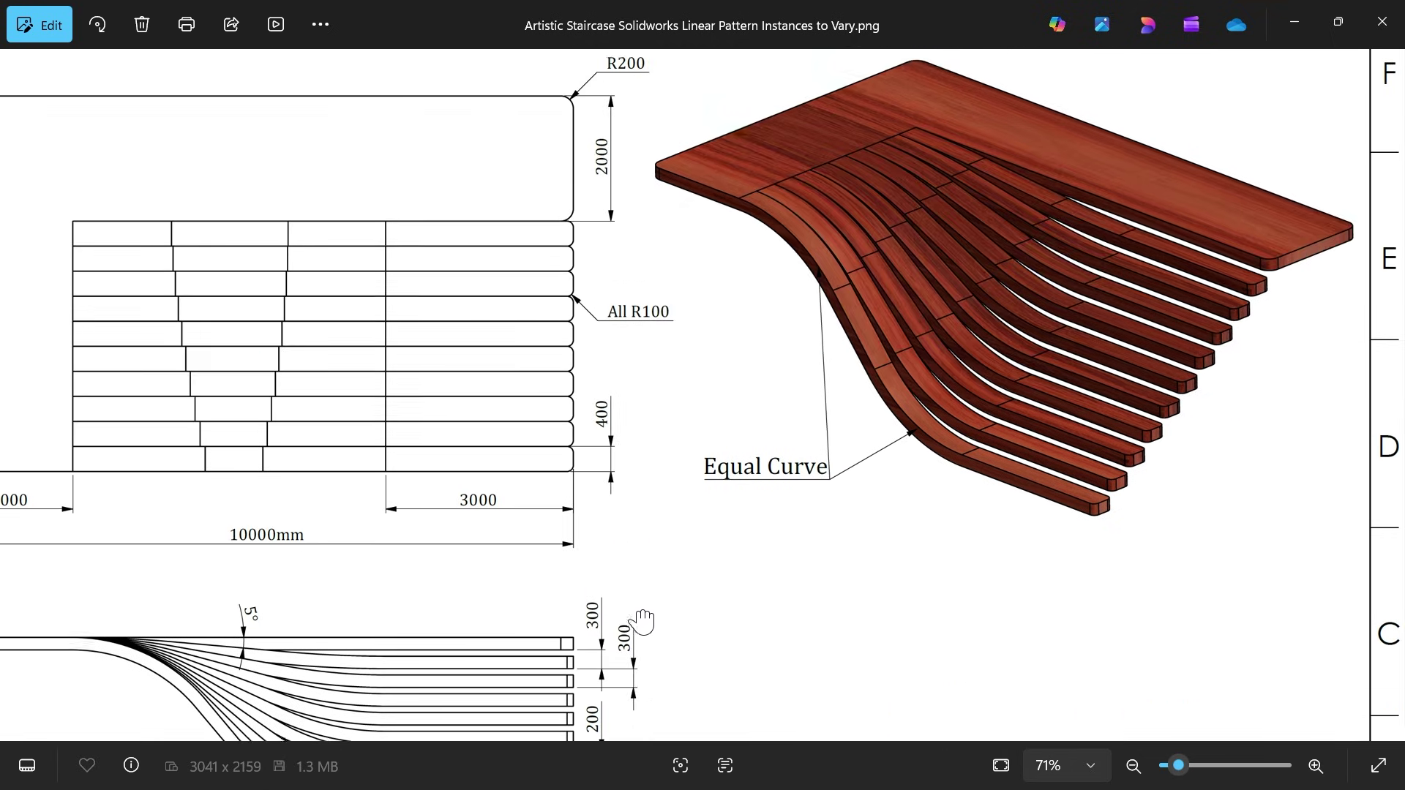
Step: Pan the staircase reference drawing to review its plan view, side view and notes
{"action": "left_click_drag", "start_coordinate": [751, 265], "coordinate": [629, 637]}
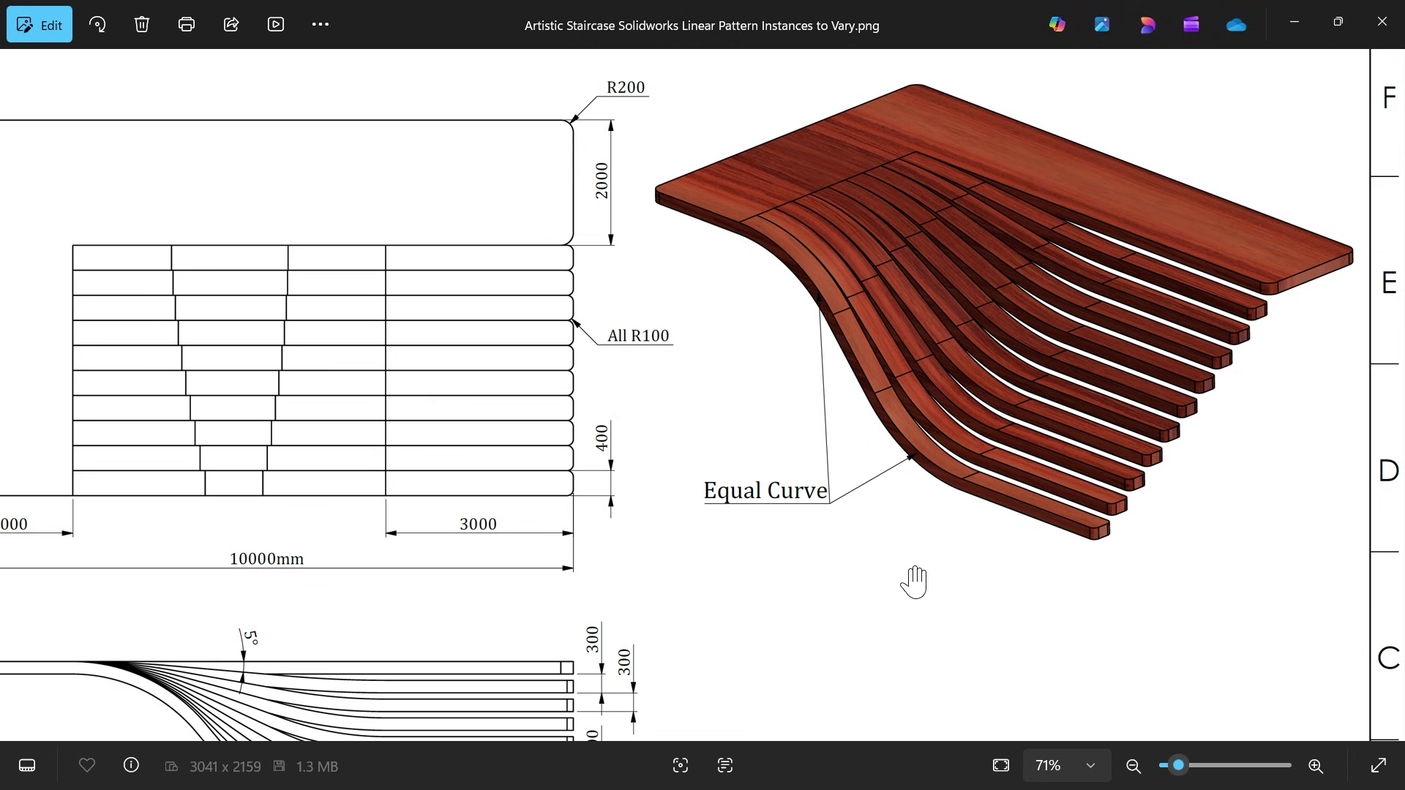
{"action": "left_click_drag", "start_coordinate": [914, 583], "coordinate": [930, 523]}
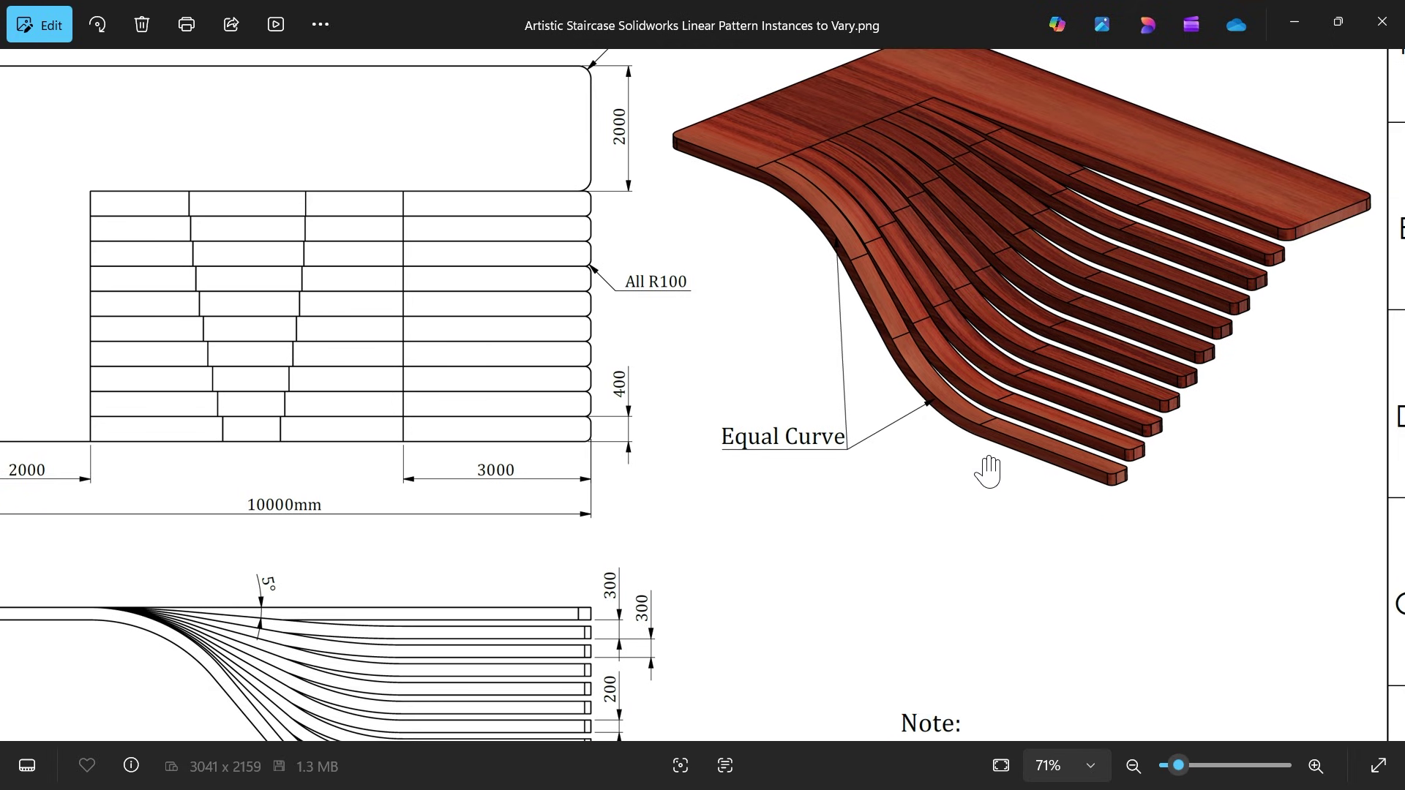
{"action": "left_click_drag", "start_coordinate": [839, 542], "coordinate": [1094, 486]}
{"action": "left_click_drag", "start_coordinate": [910, 355], "coordinate": [947, 552]}
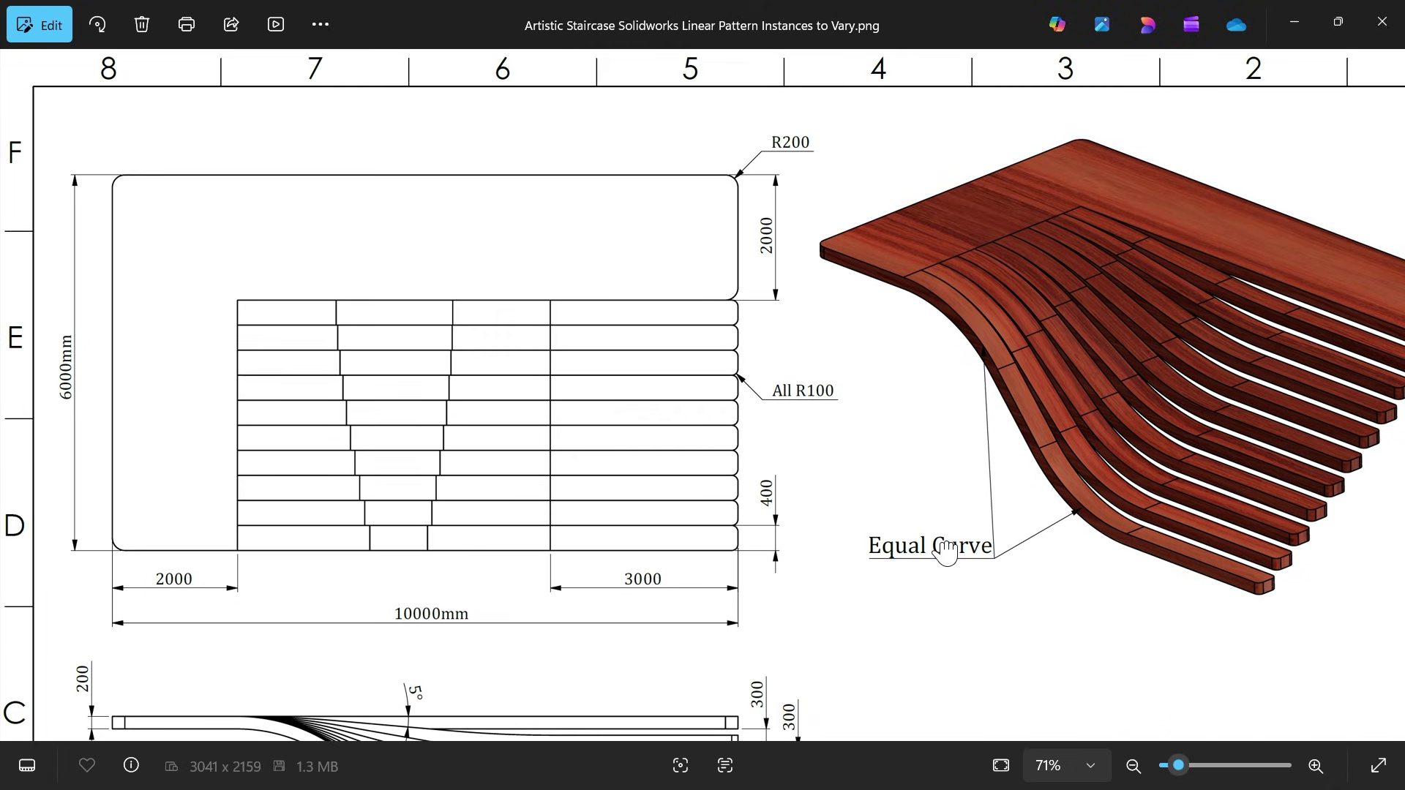
{"action": "scroll", "coordinate": [724, 363], "scroll_direction": "down", "scroll_amount": 1}
{"action": "scroll", "coordinate": [659, 396], "scroll_direction": "down", "scroll_amount": 2}
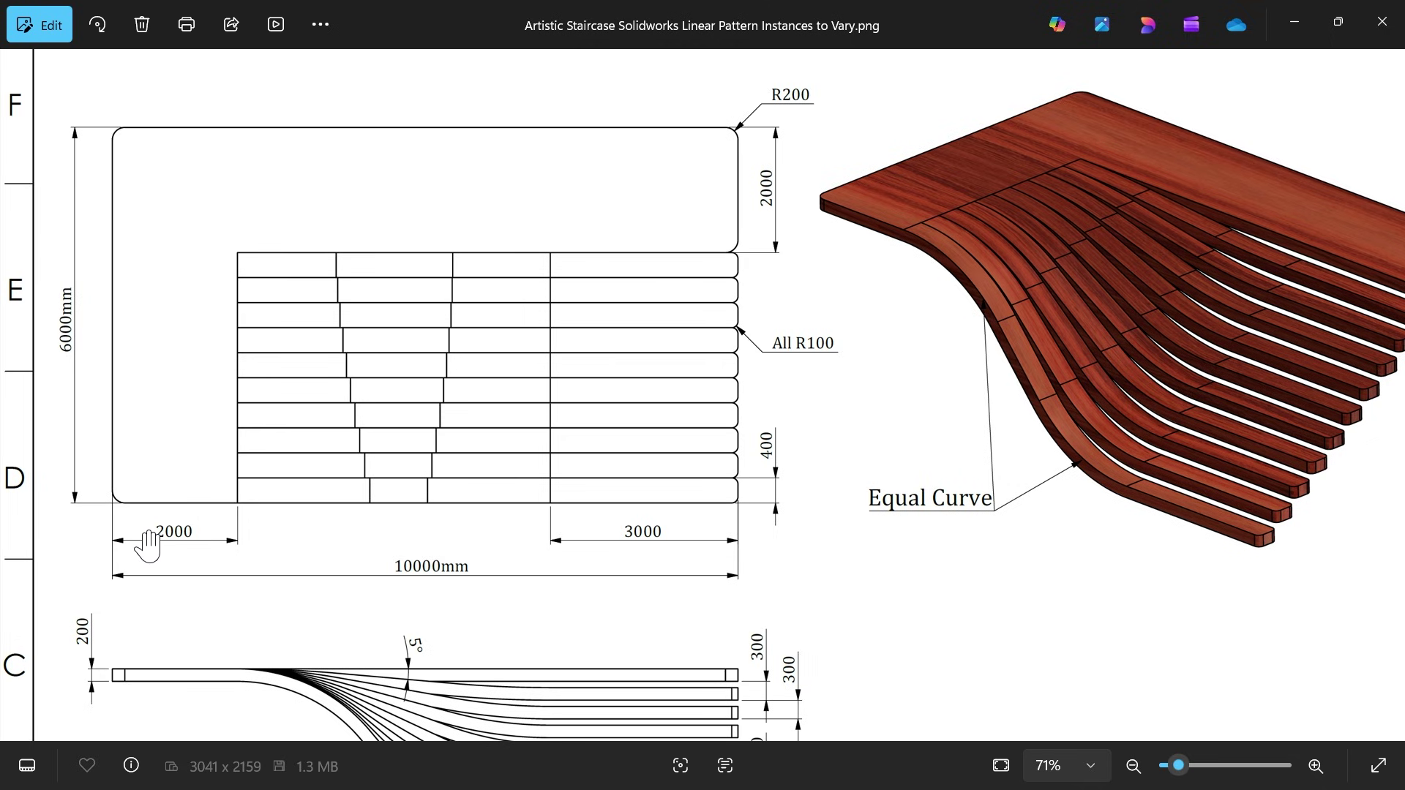
{"action": "left_click_drag", "start_coordinate": [581, 483], "coordinate": [640, 317]}
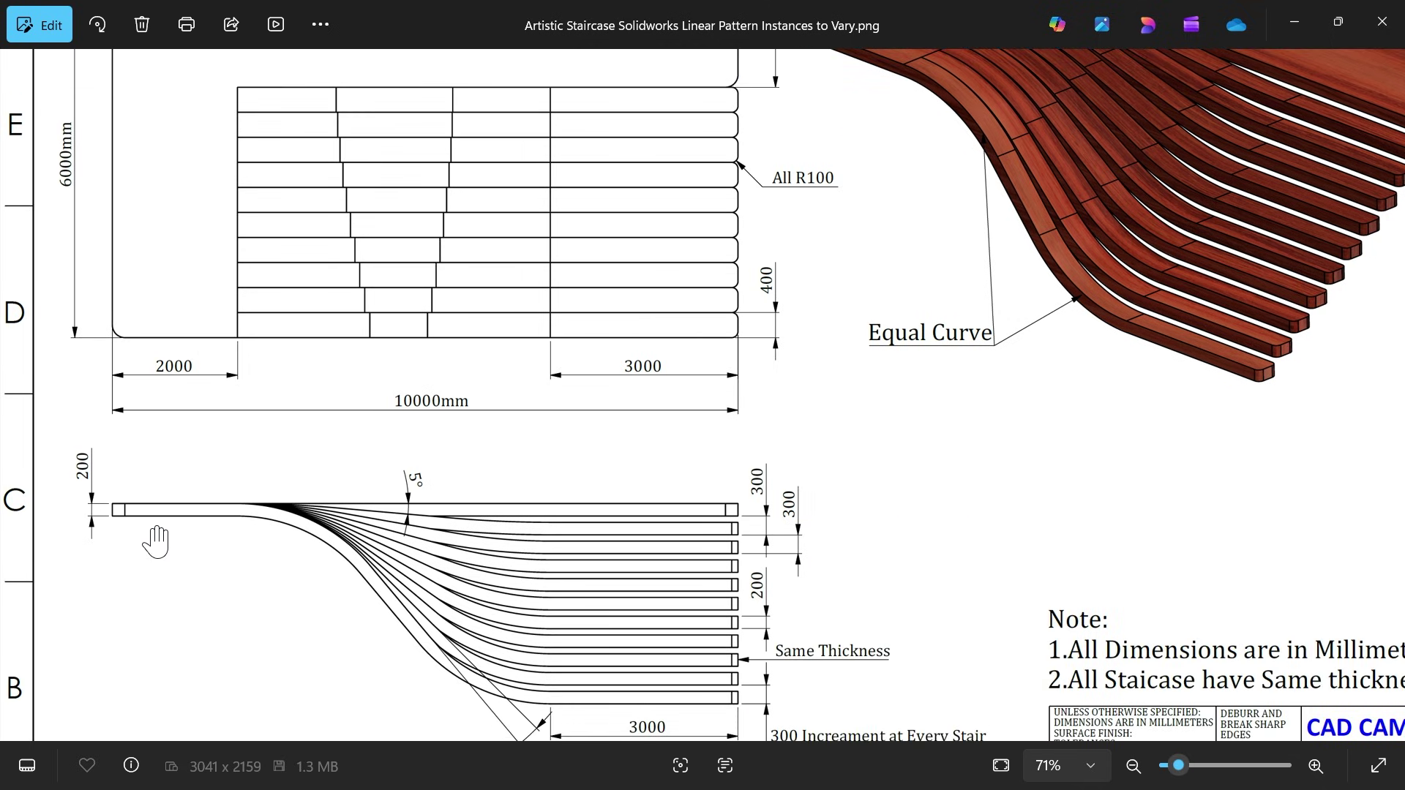
{"action": "mouse_move", "coordinate": [18, 395]}
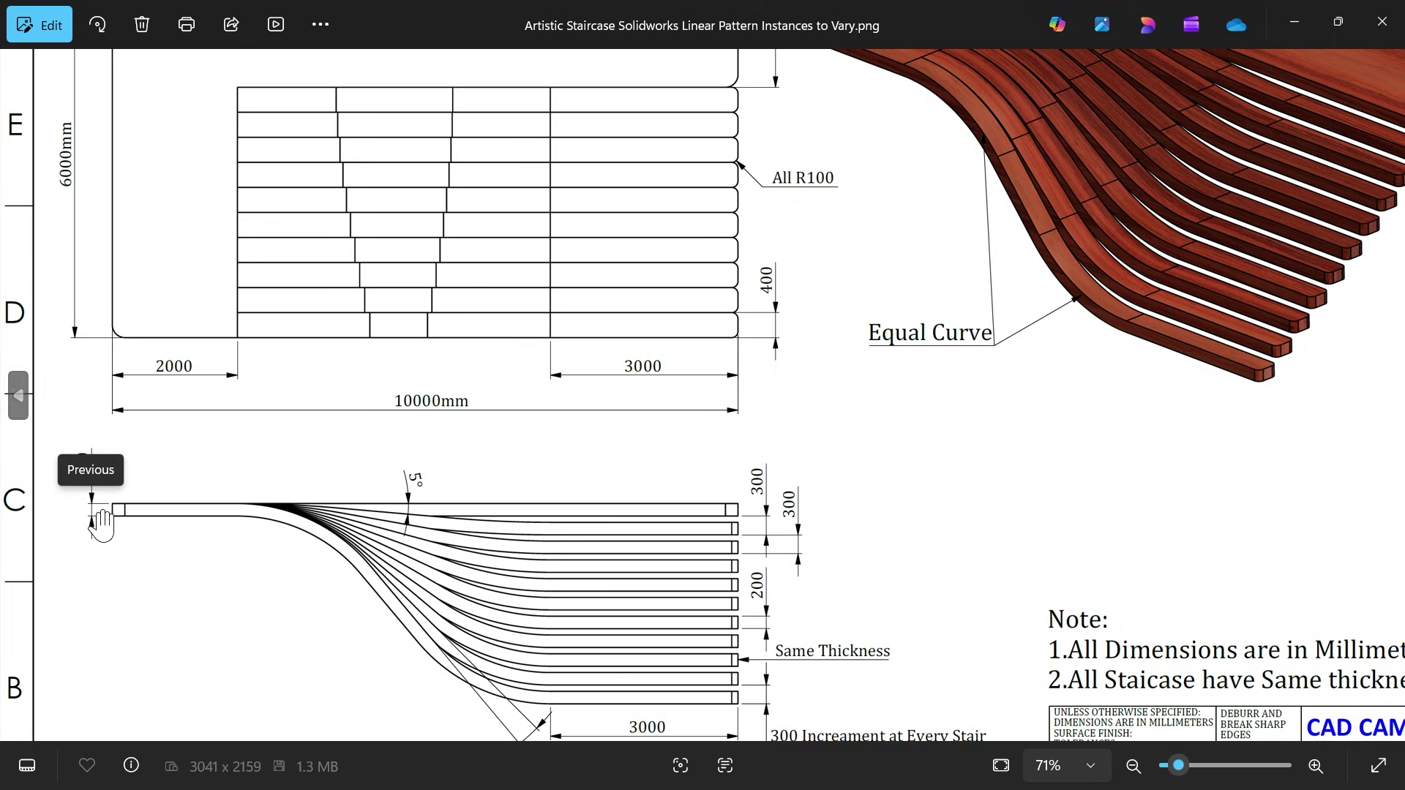
{"action": "scroll", "coordinate": [423, 406], "scroll_direction": "up", "scroll_amount": 2}
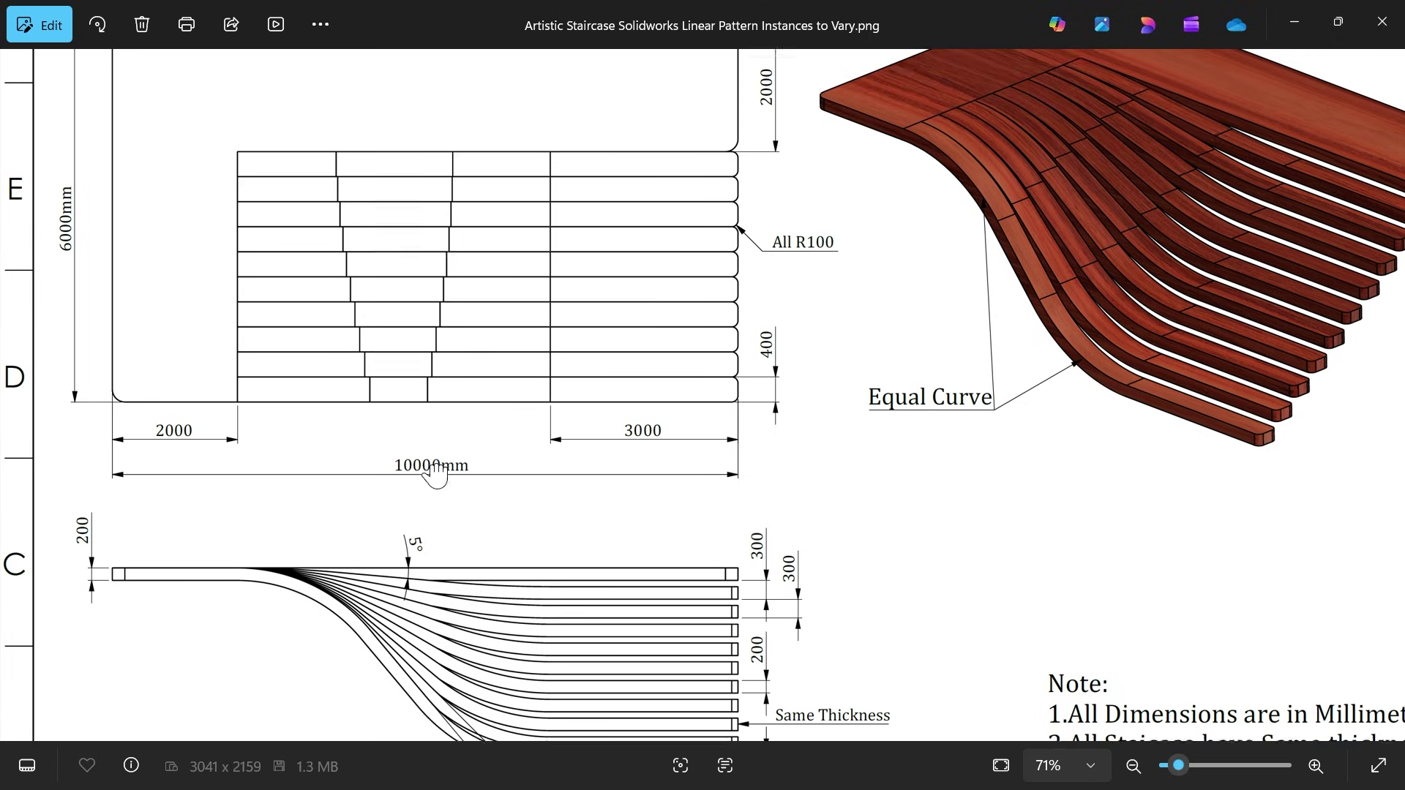
{"action": "left_click_drag", "start_coordinate": [602, 472], "coordinate": [626, 505]}
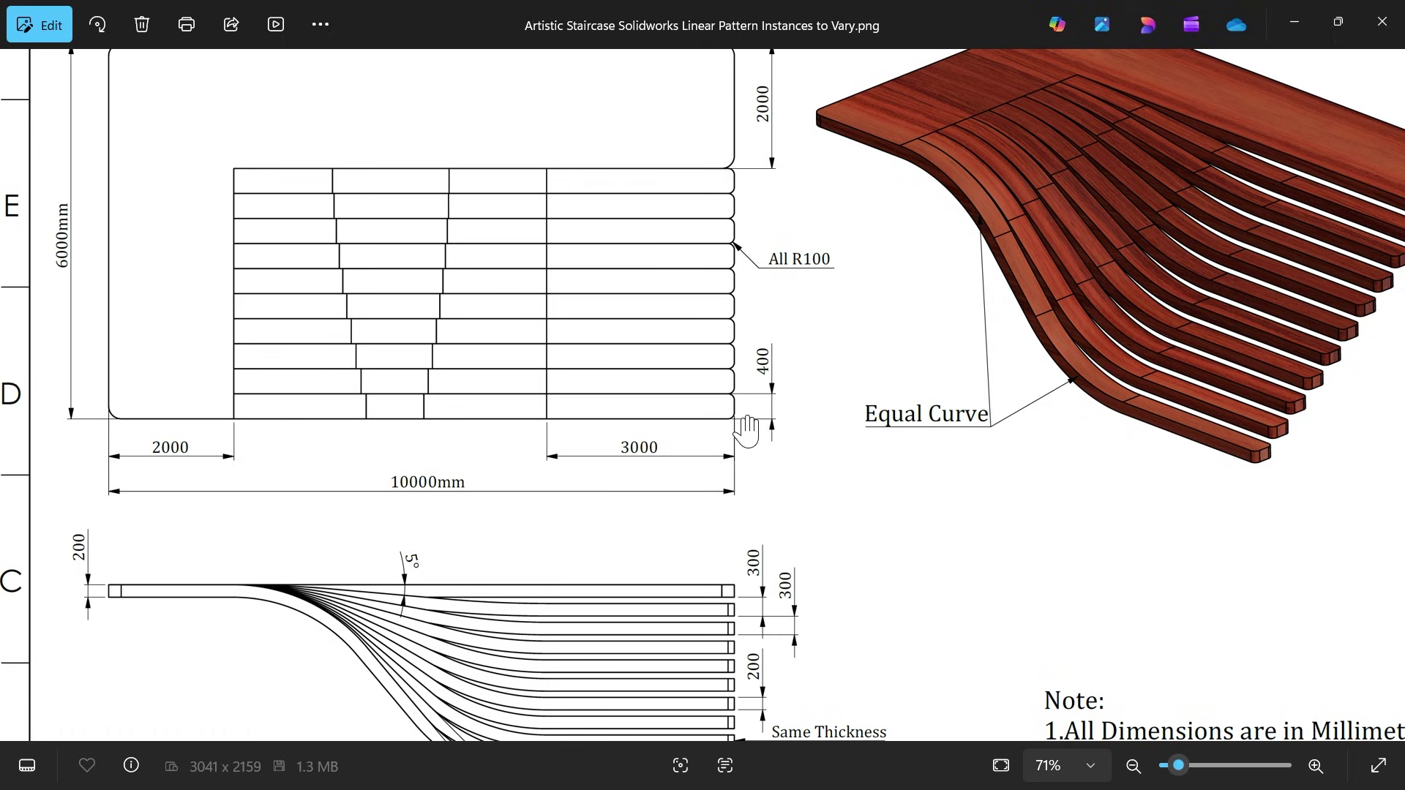
{"action": "scroll", "coordinate": [728, 492], "scroll_direction": "down", "scroll_amount": 3}
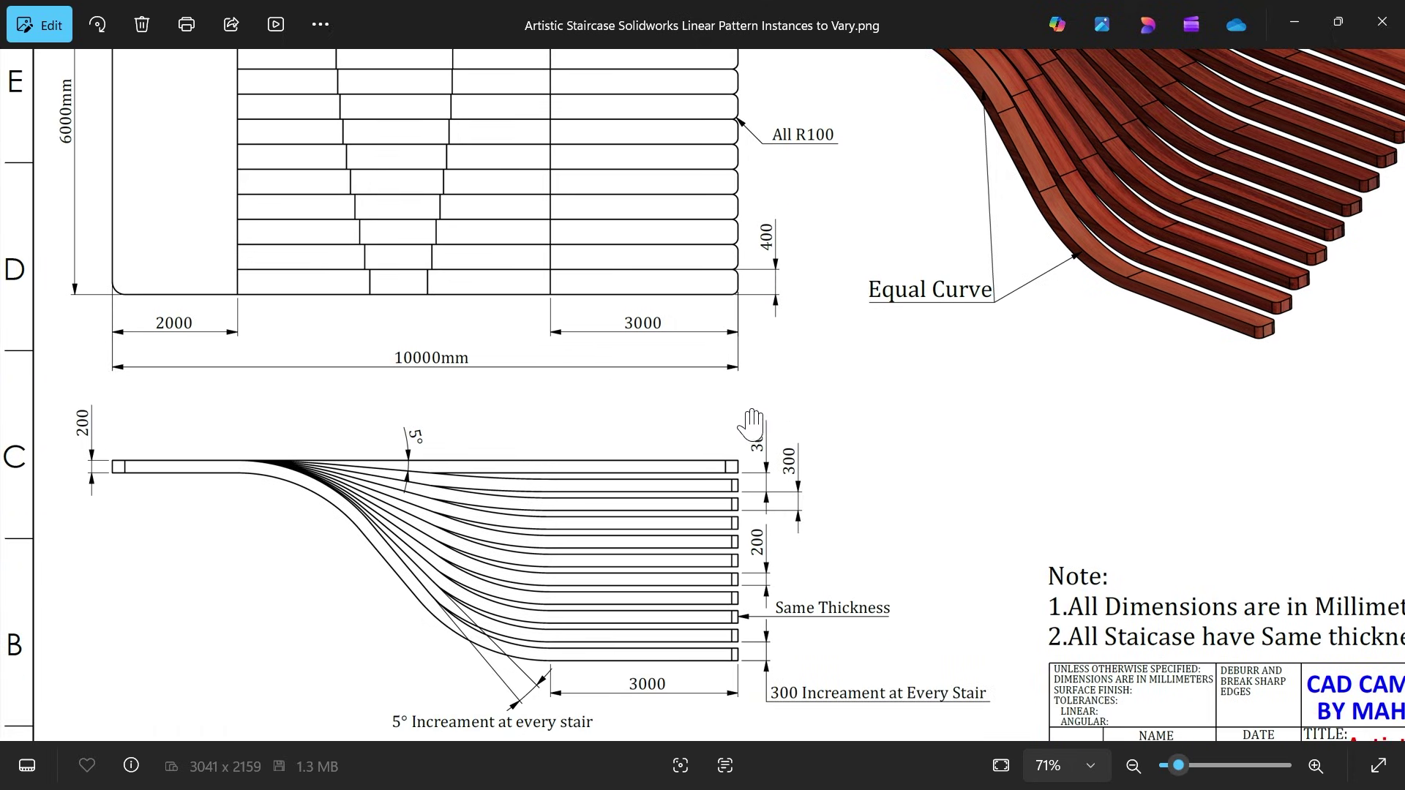
{"action": "scroll", "coordinate": [753, 430], "scroll_direction": "up", "scroll_amount": 3, "text": "ctrl"}
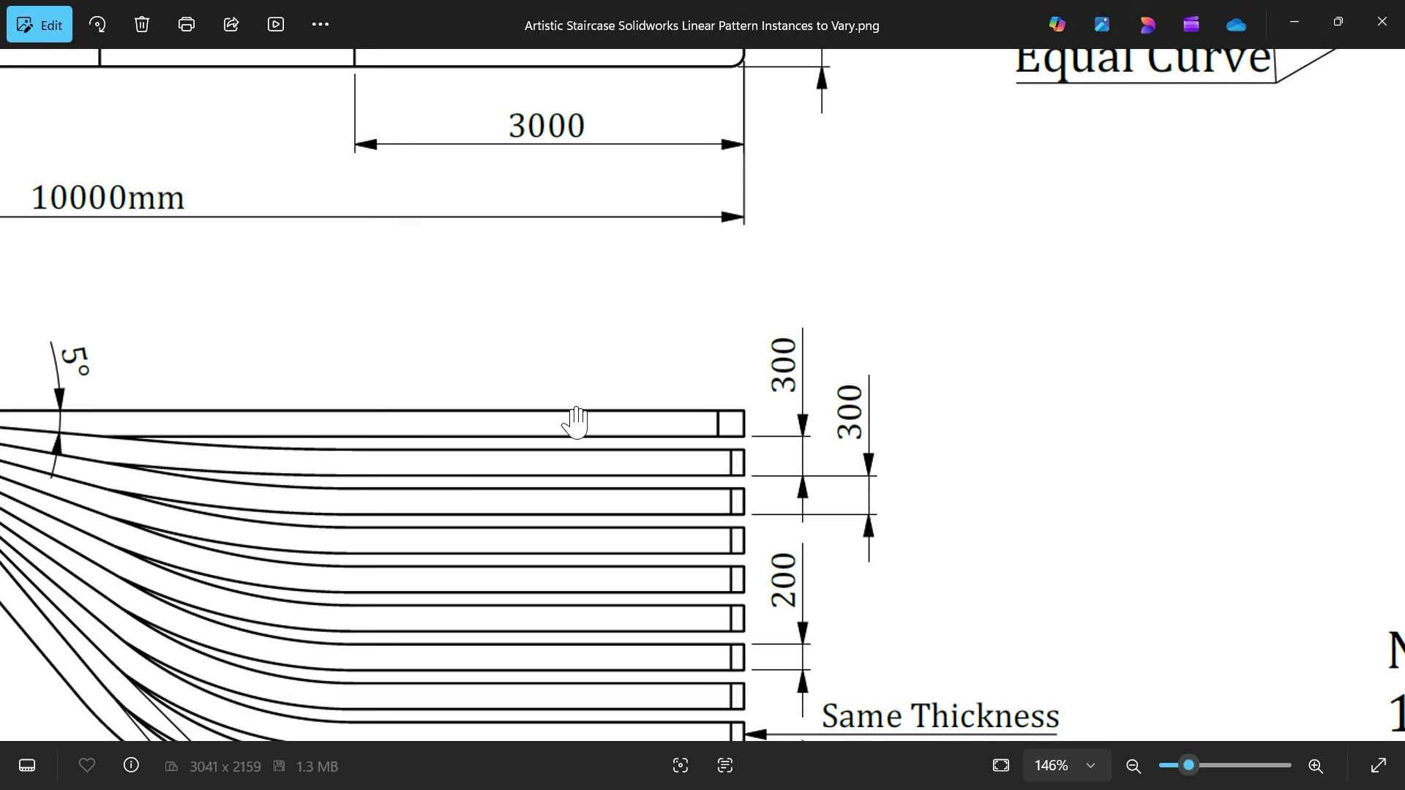
{"action": "left_click_drag", "start_coordinate": [576, 421], "coordinate": [740, 424]}
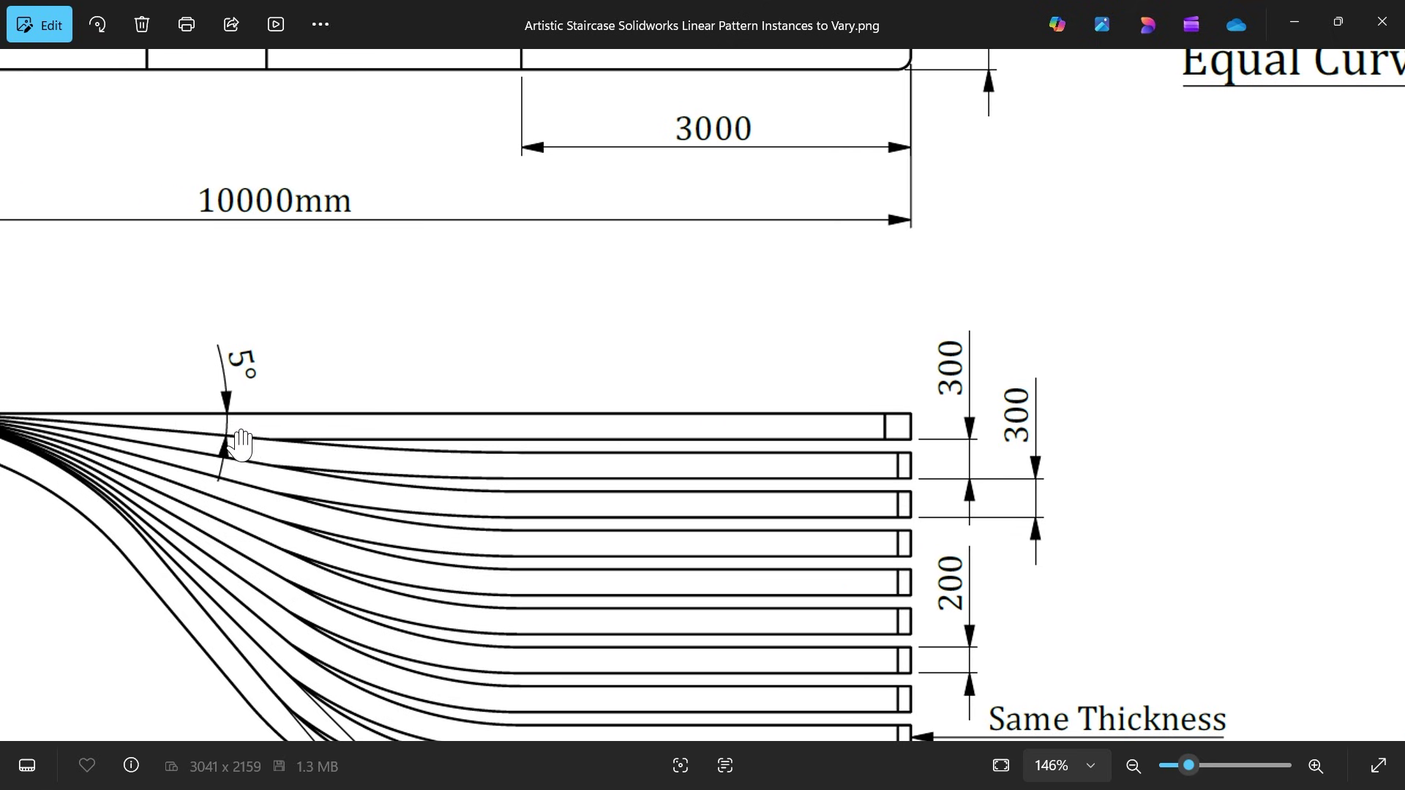
{"action": "left_click_drag", "start_coordinate": [546, 563], "coordinate": [579, 291]}
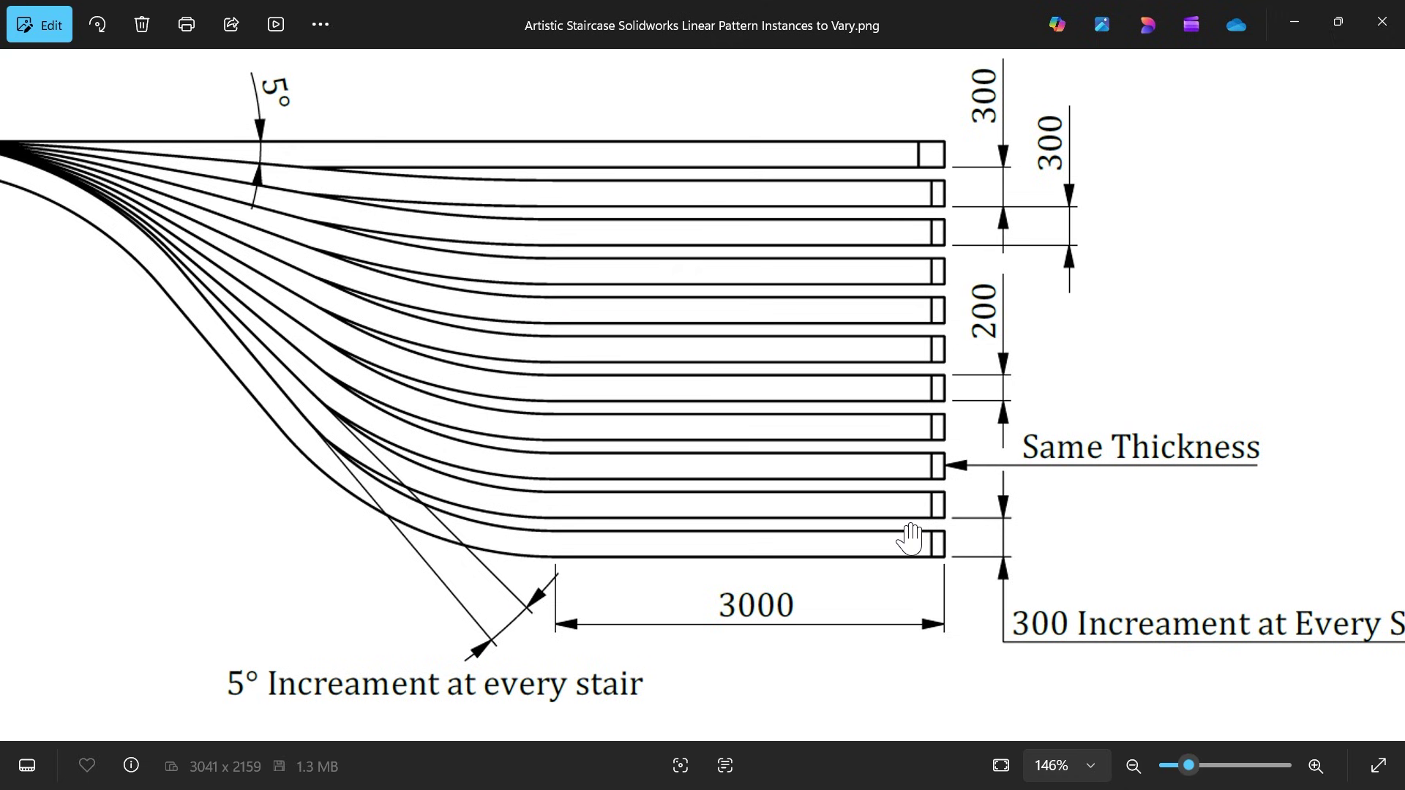
{"action": "left_click_drag", "start_coordinate": [910, 539], "coordinate": [626, 502]}
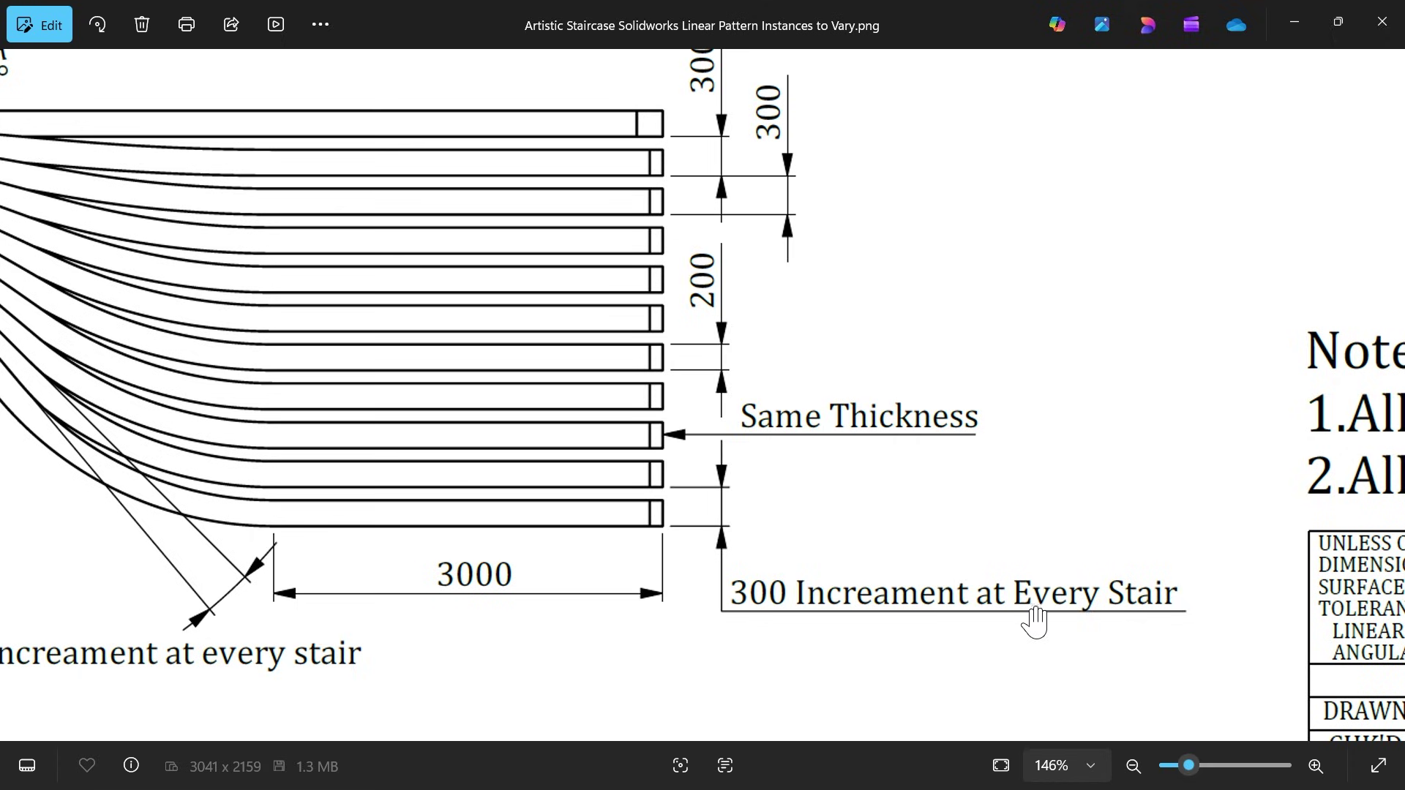
{"action": "left_click_drag", "start_coordinate": [895, 332], "coordinate": [963, 507]}
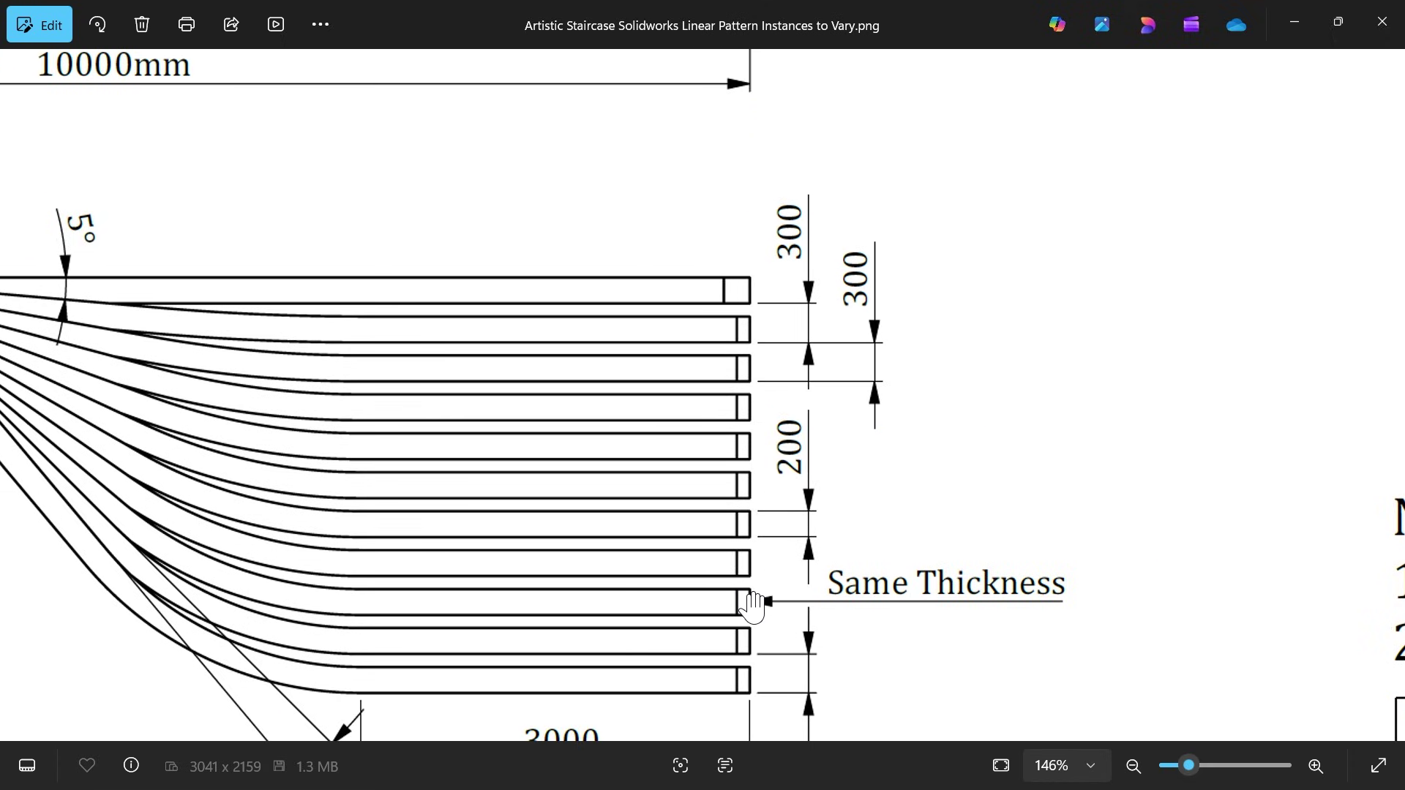
{"action": "left_click_drag", "start_coordinate": [646, 430], "coordinate": [655, 430]}
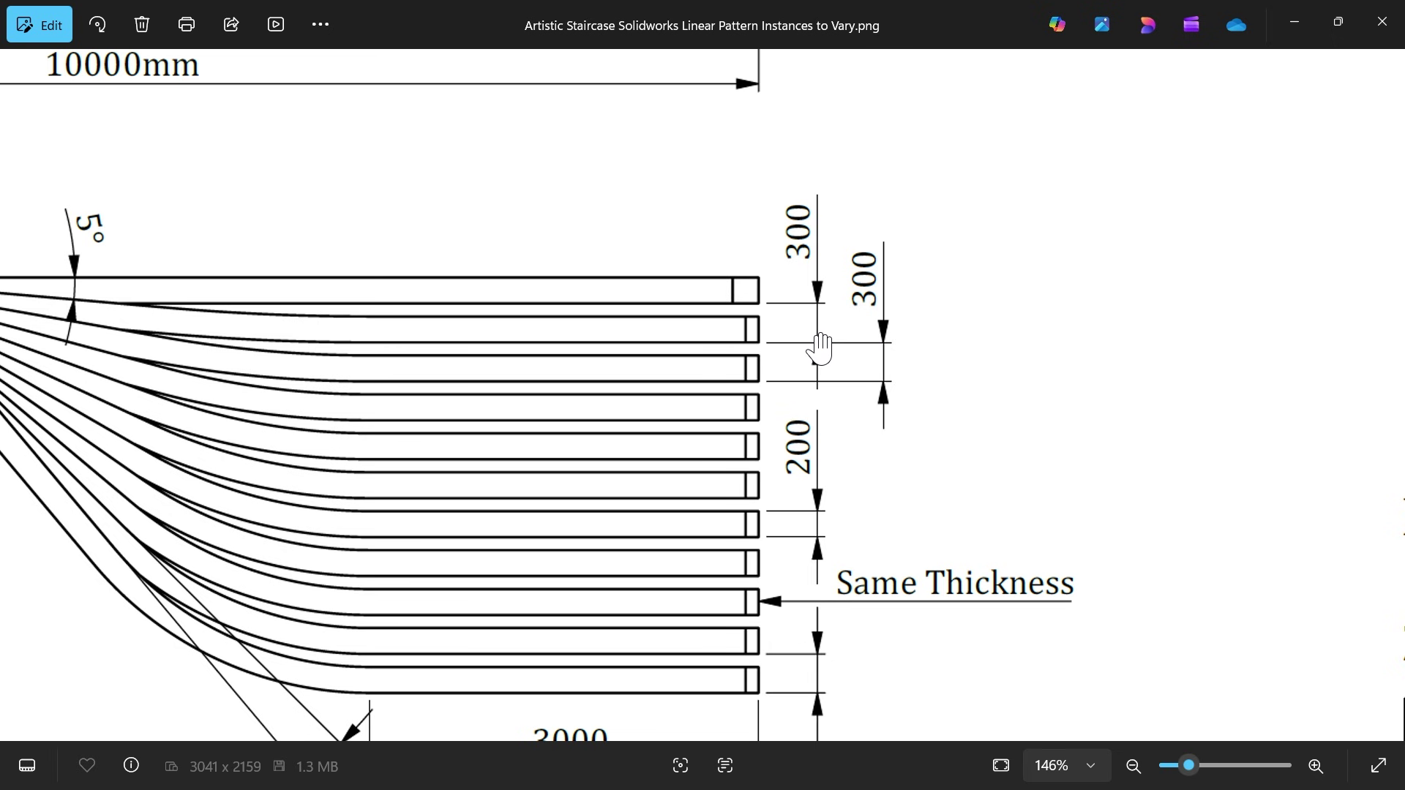
{"action": "scroll", "coordinate": [820, 348], "scroll_direction": "down", "scroll_amount": 3}
{"action": "scroll", "coordinate": [820, 348], "scroll_direction": "down", "scroll_amount": 1}
{"action": "left_click_drag", "start_coordinate": [745, 257], "coordinate": [741, 520]}
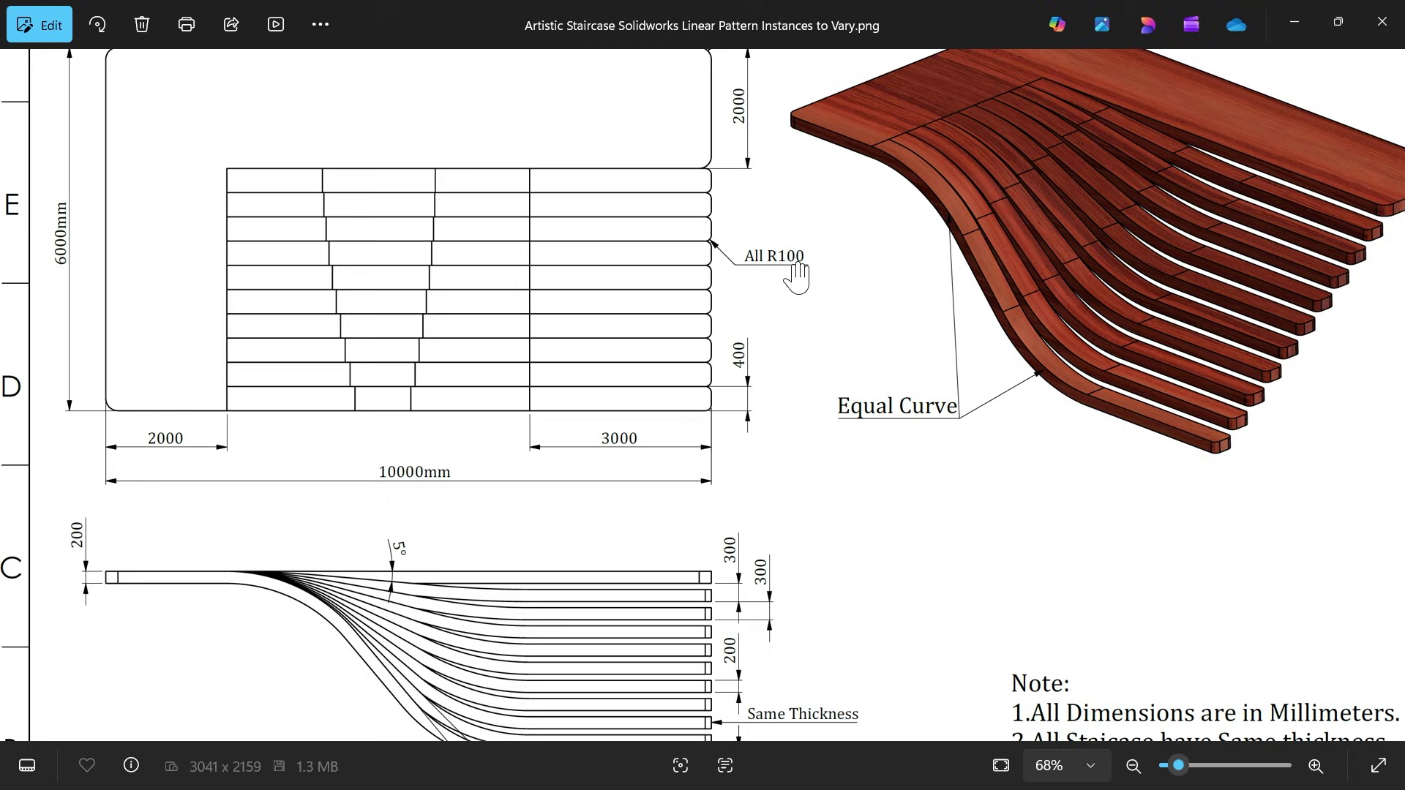
{"action": "left_click_drag", "start_coordinate": [775, 284], "coordinate": [778, 406]}
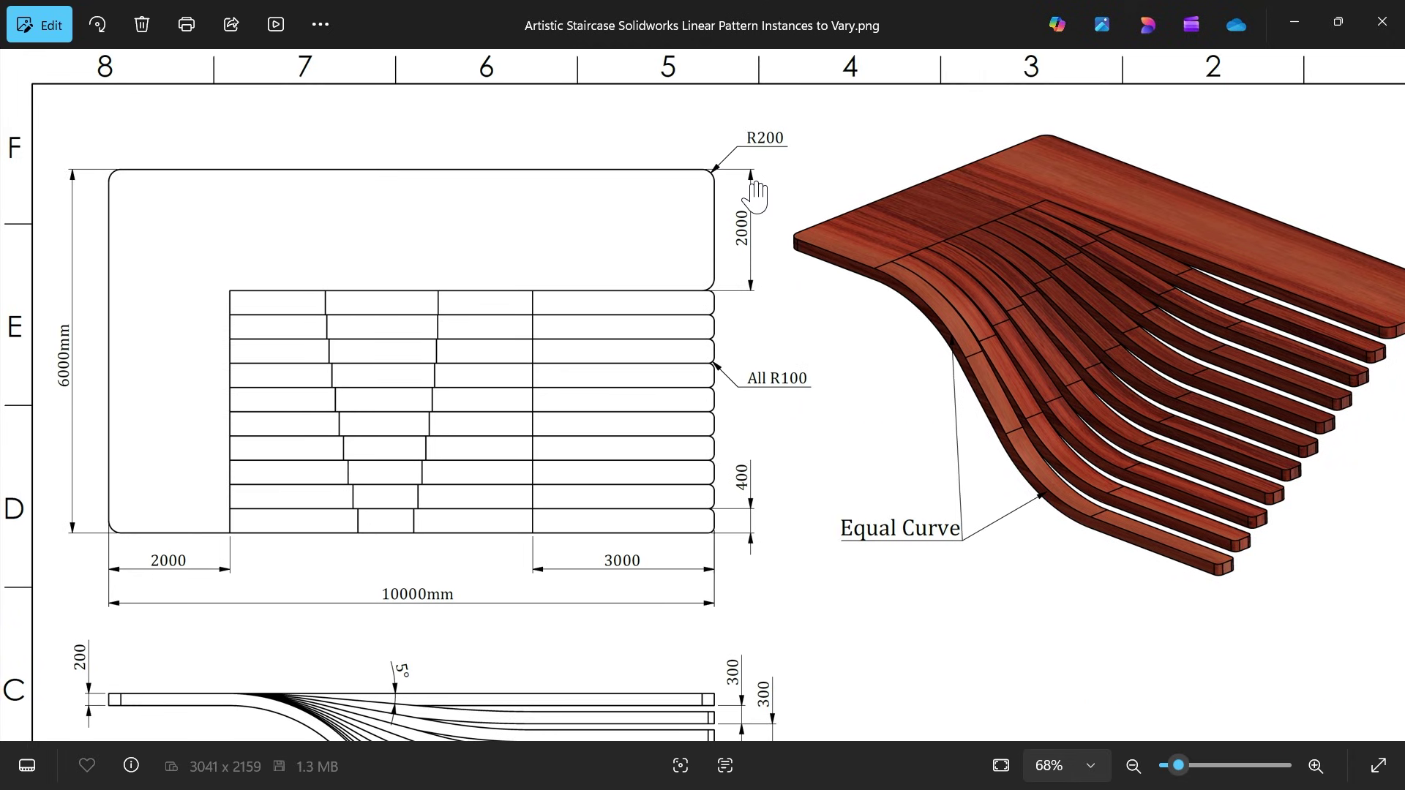
{"action": "scroll", "coordinate": [695, 345], "scroll_direction": "down", "scroll_amount": 2}
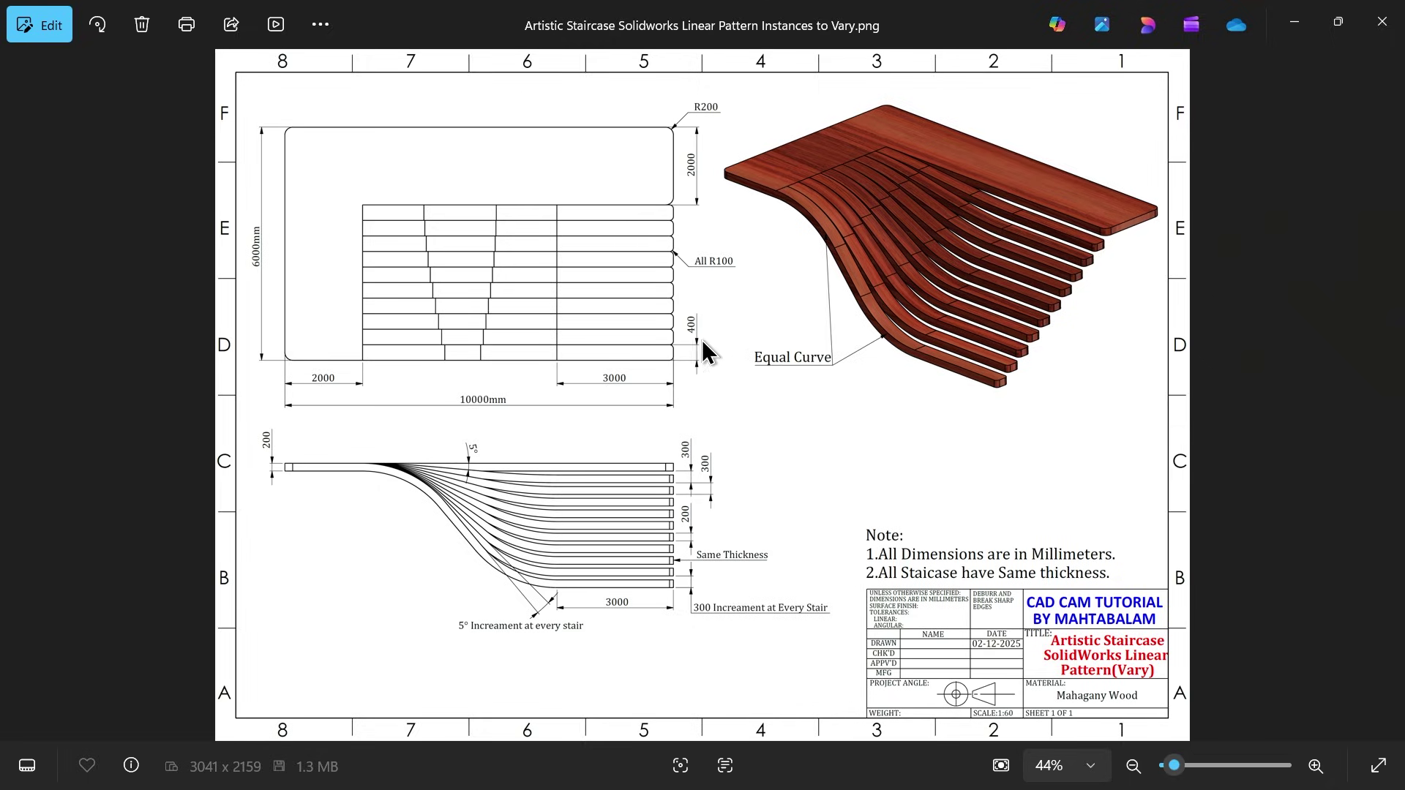
Step: Put away the reference picture and start a line sketch on the Top Plane
{"action": "left_click", "coordinate": [1299, 24]}
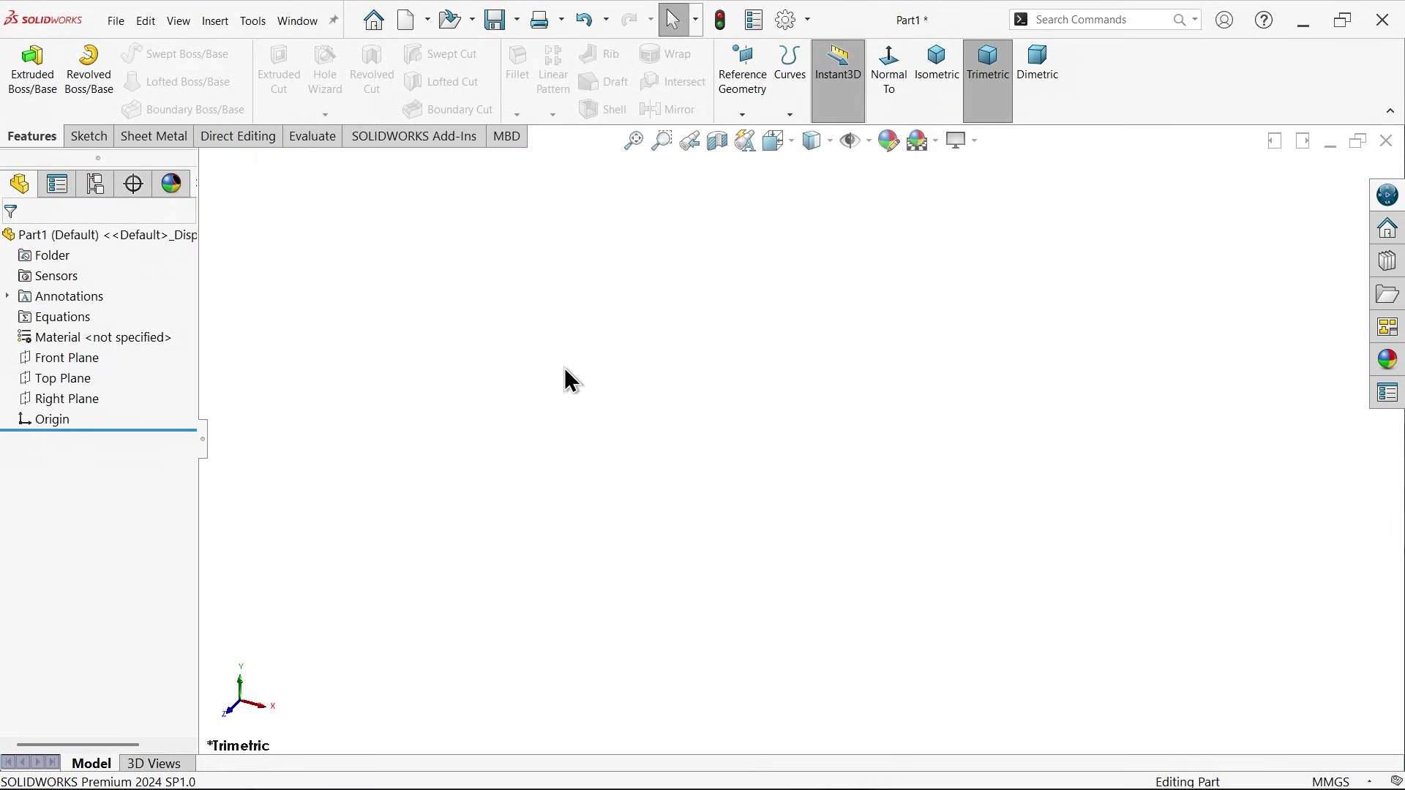
{"action": "left_click", "coordinate": [74, 378]}
{"action": "left_click", "coordinate": [88, 354]}
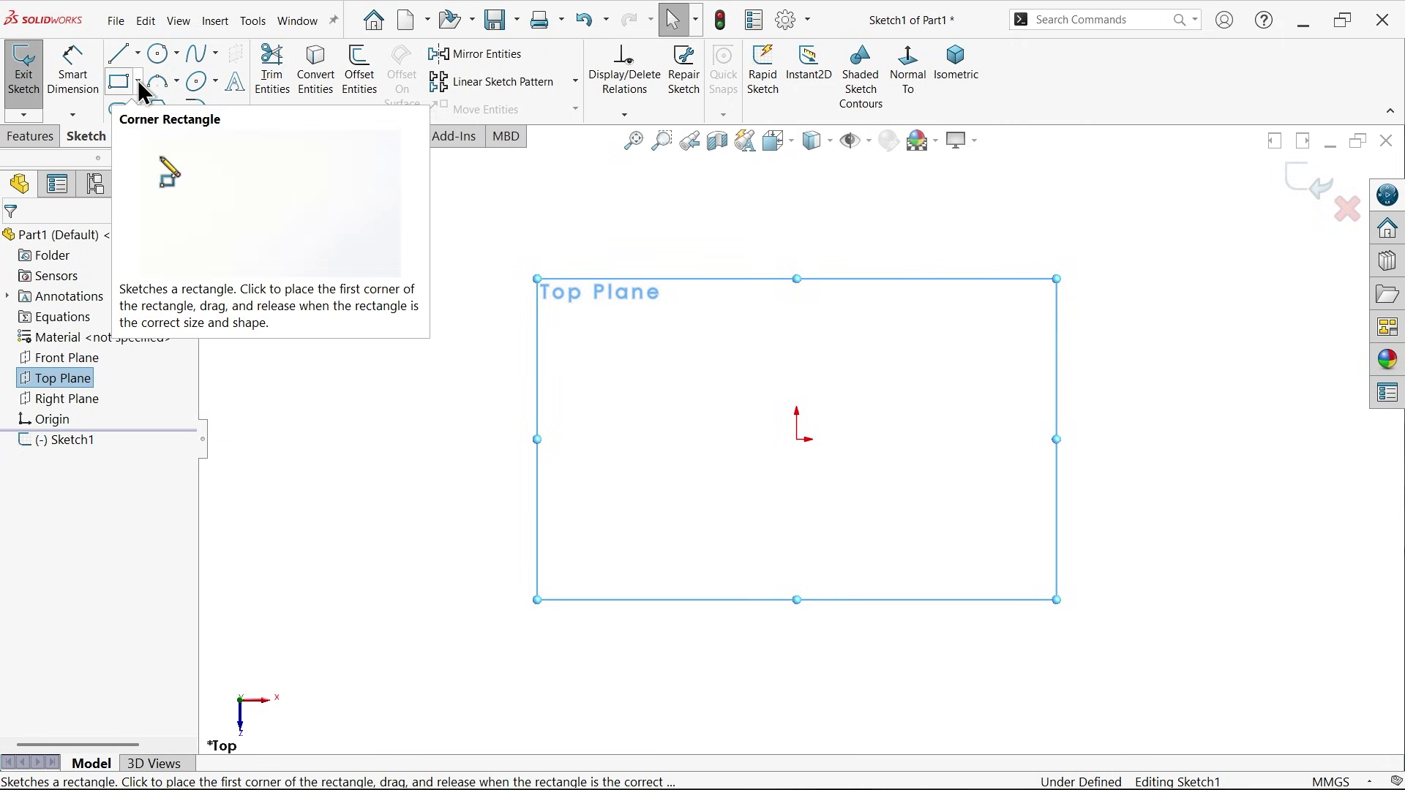
{"action": "left_click", "coordinate": [117, 57]}
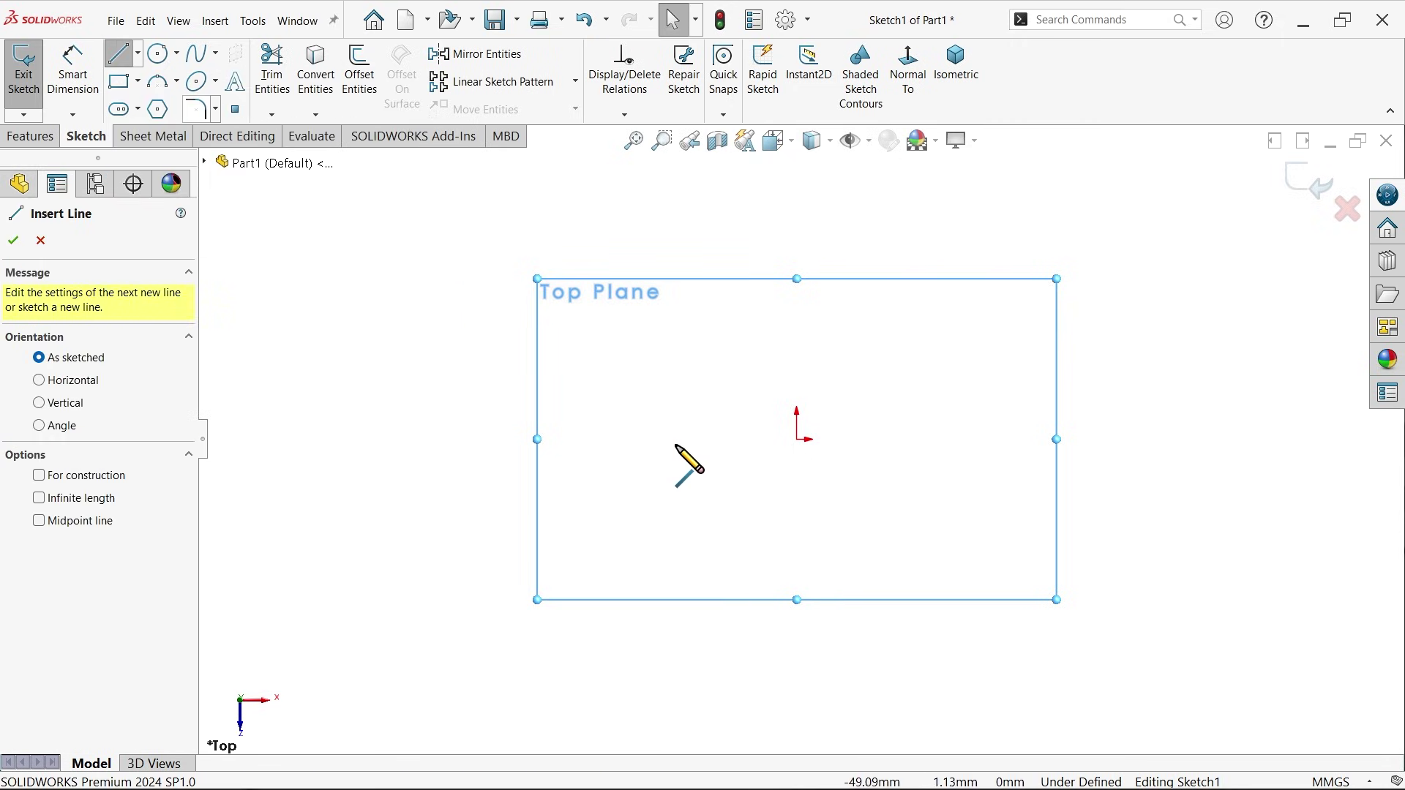
Step: Draw a closed six-line L-shaped outline starting and ending at the origin
{"action": "left_click", "coordinate": [798, 439]}
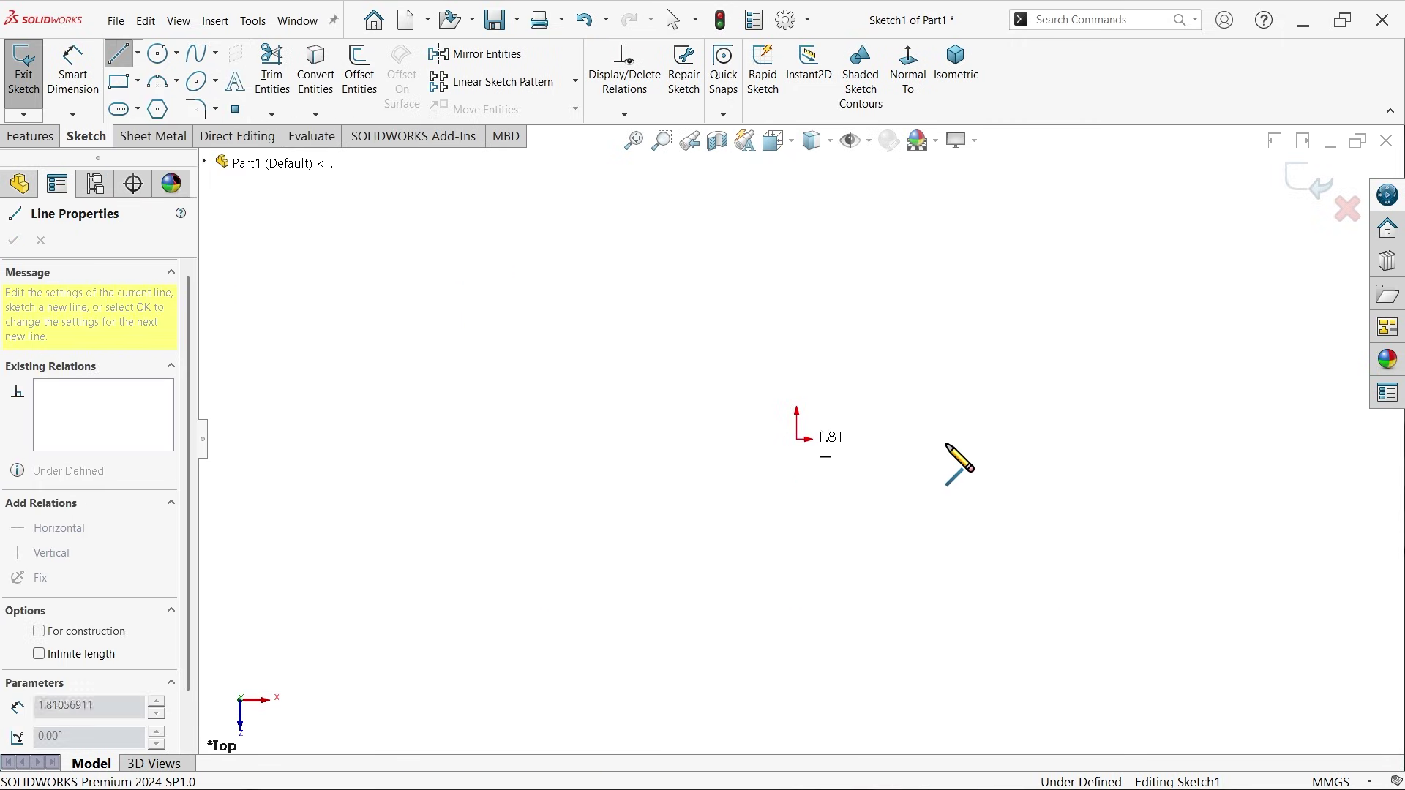
{"action": "left_click", "coordinate": [1076, 440]}
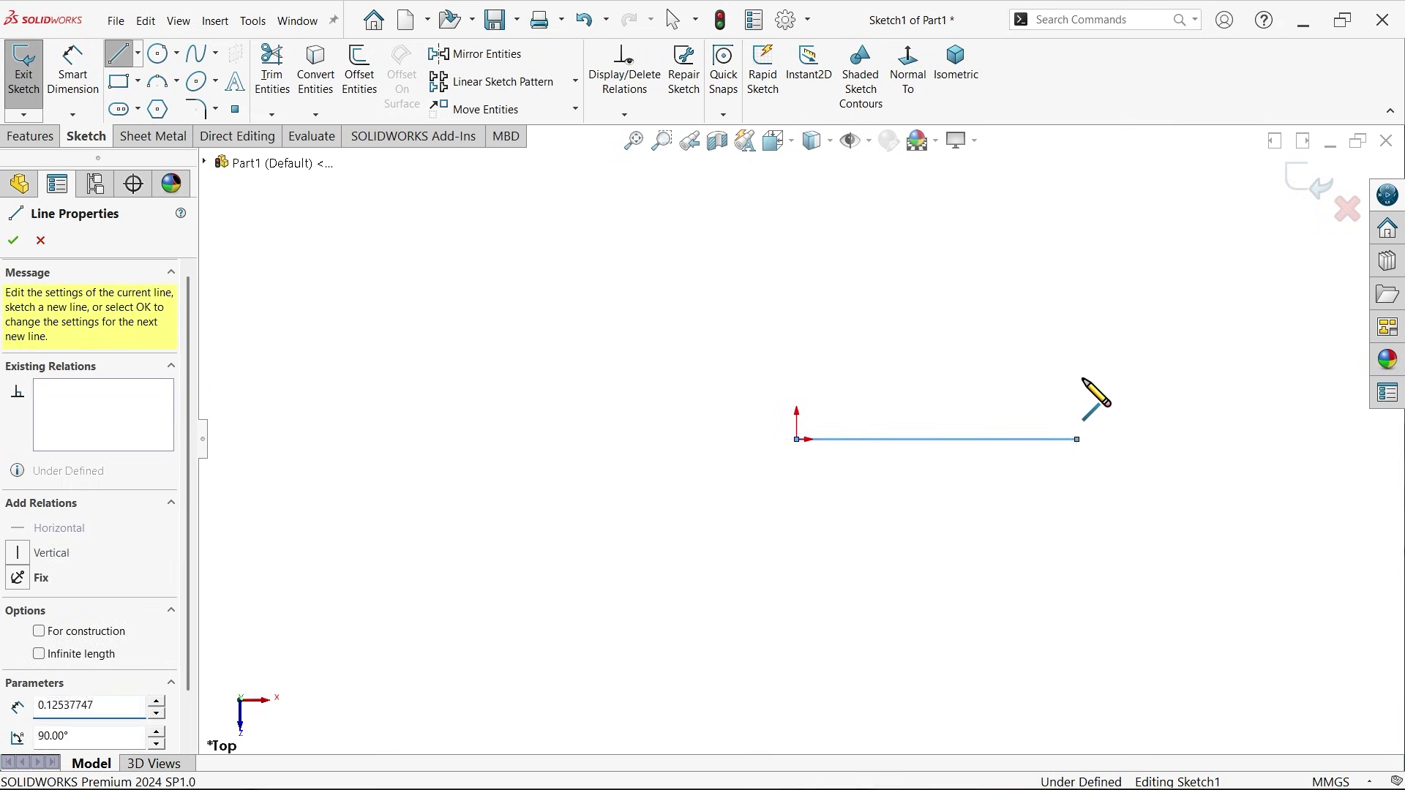
{"action": "left_click", "coordinate": [1076, 286]}
{"action": "left_click", "coordinate": [586, 286]}
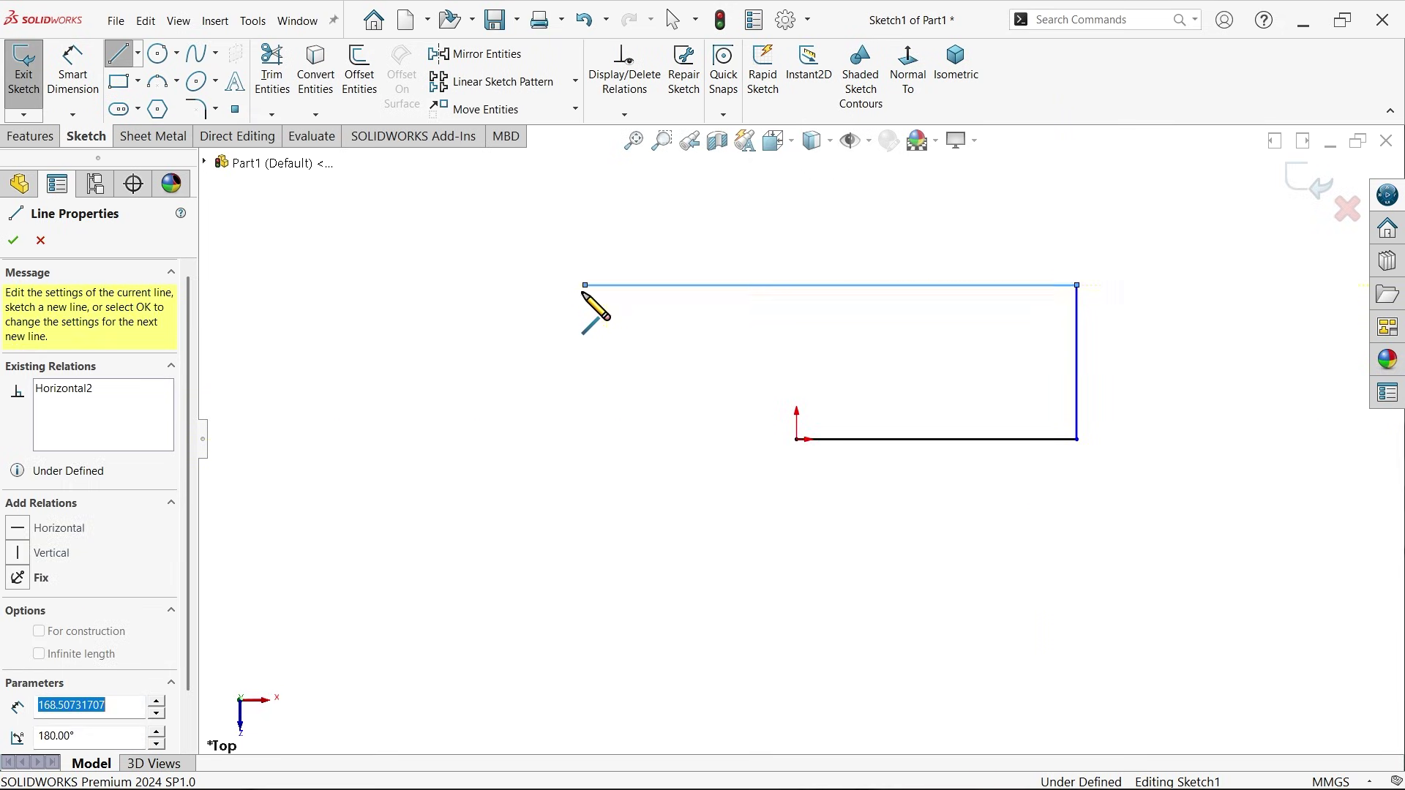
{"action": "left_click", "coordinate": [585, 659]}
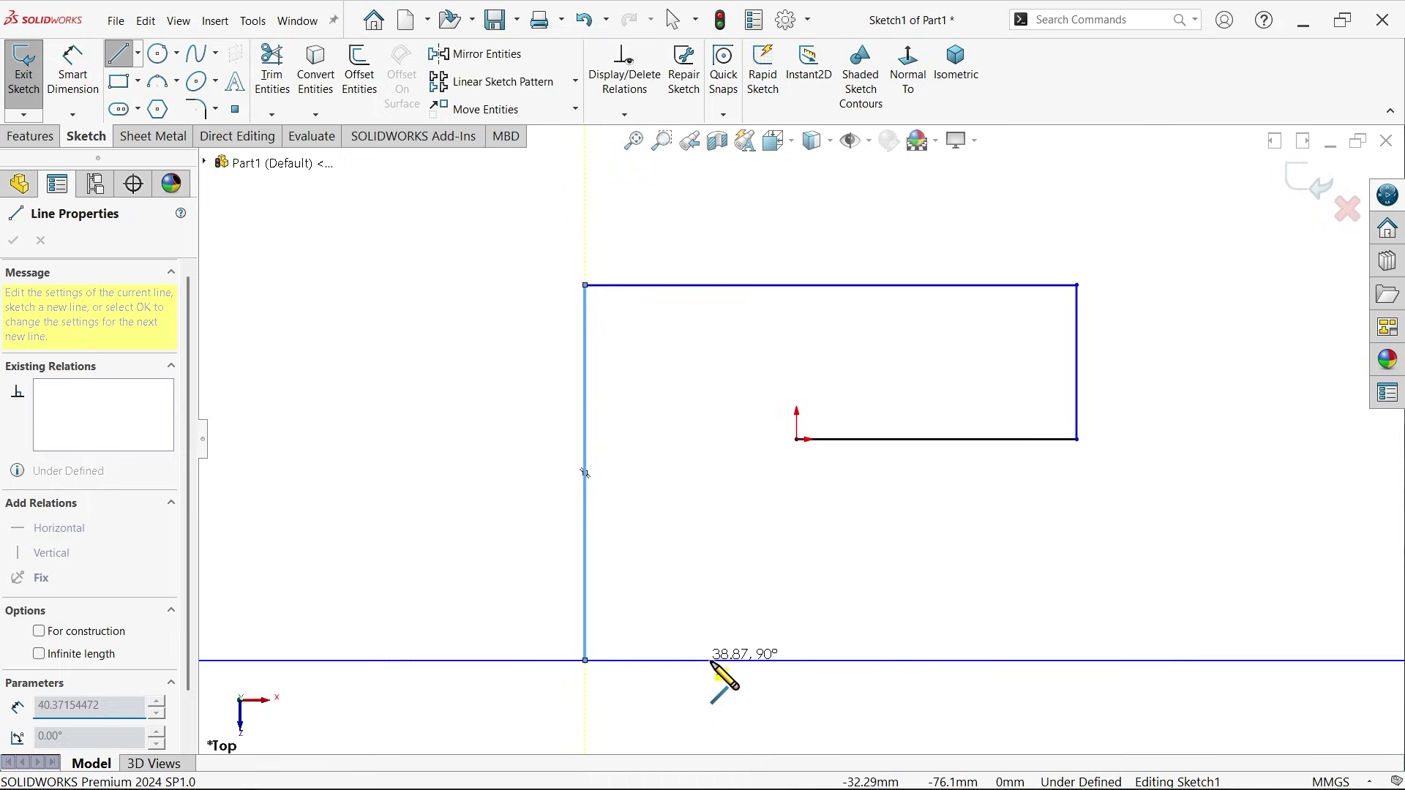
{"action": "left_click", "coordinate": [797, 660]}
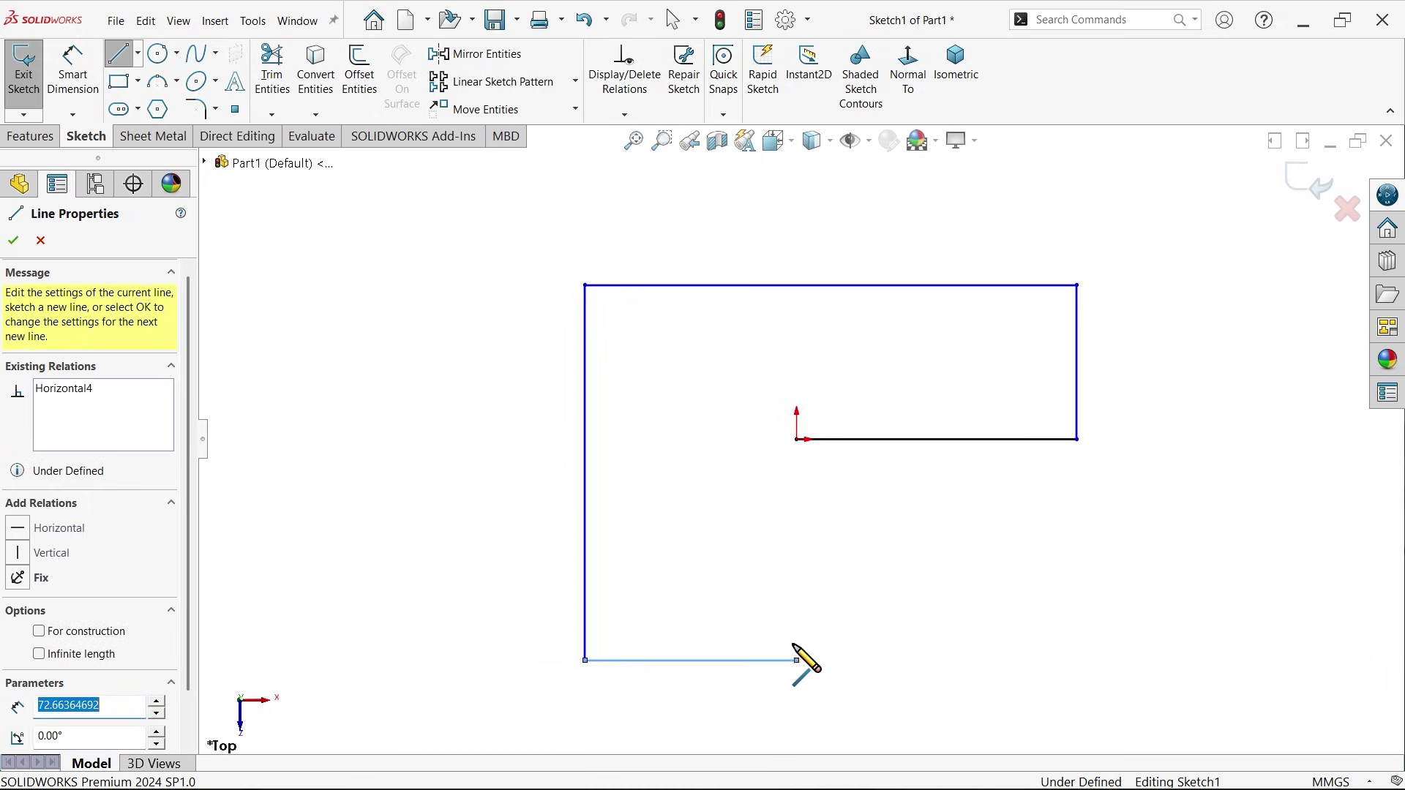
{"action": "left_click", "coordinate": [797, 439]}
{"action": "right_click", "coordinate": [725, 459]}
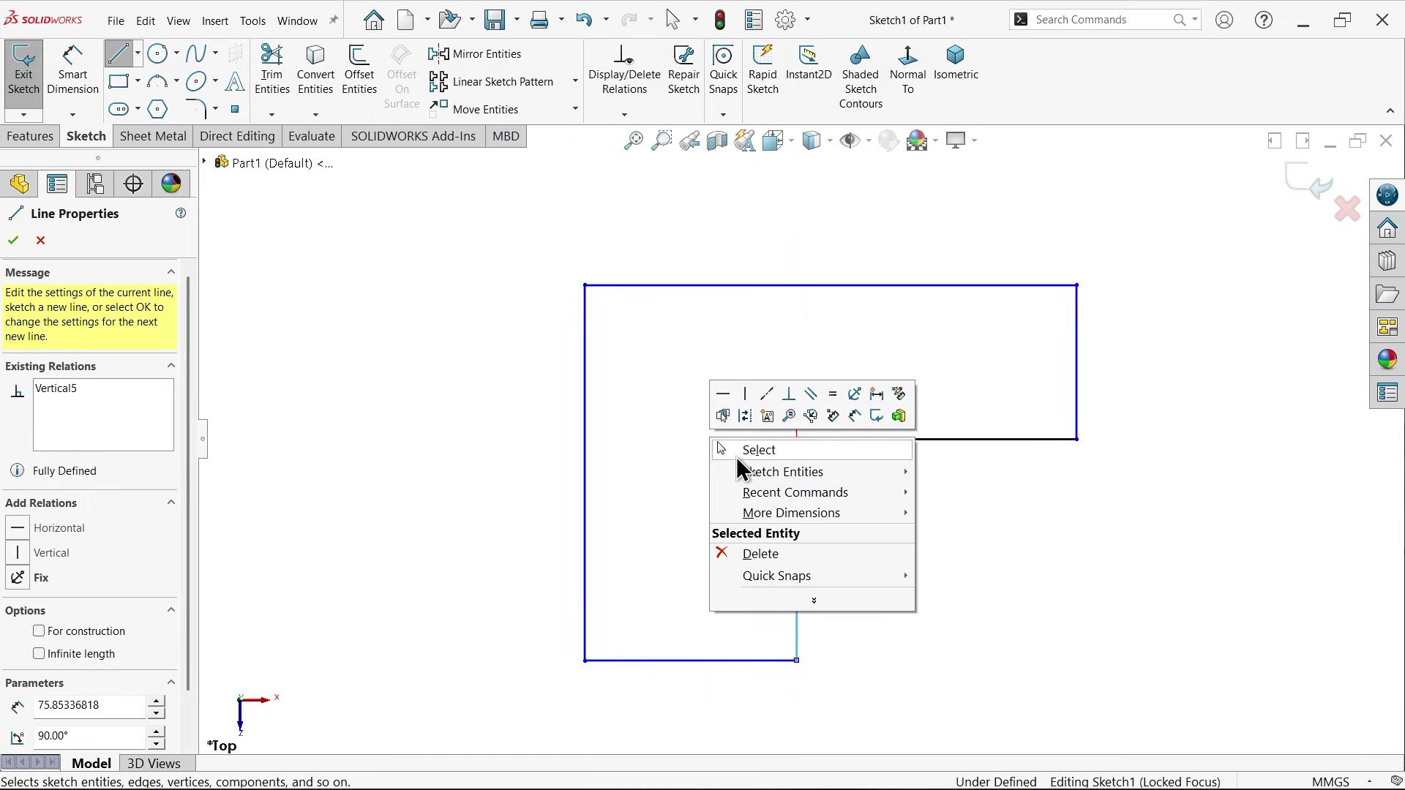
{"action": "left_click", "coordinate": [747, 448]}
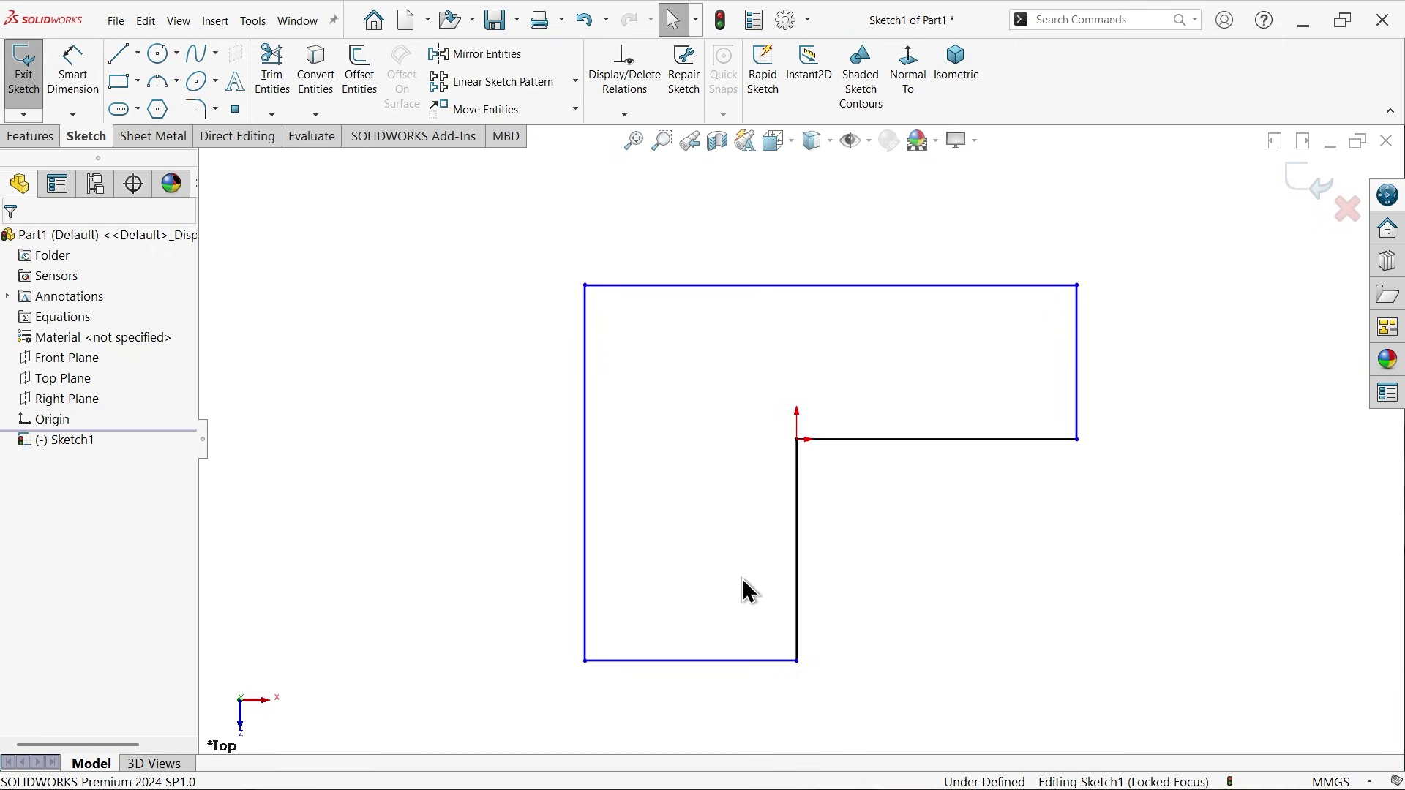
Step: Make the right edge equal in length to the bottom edge
{"action": "left_click", "coordinate": [700, 661]}
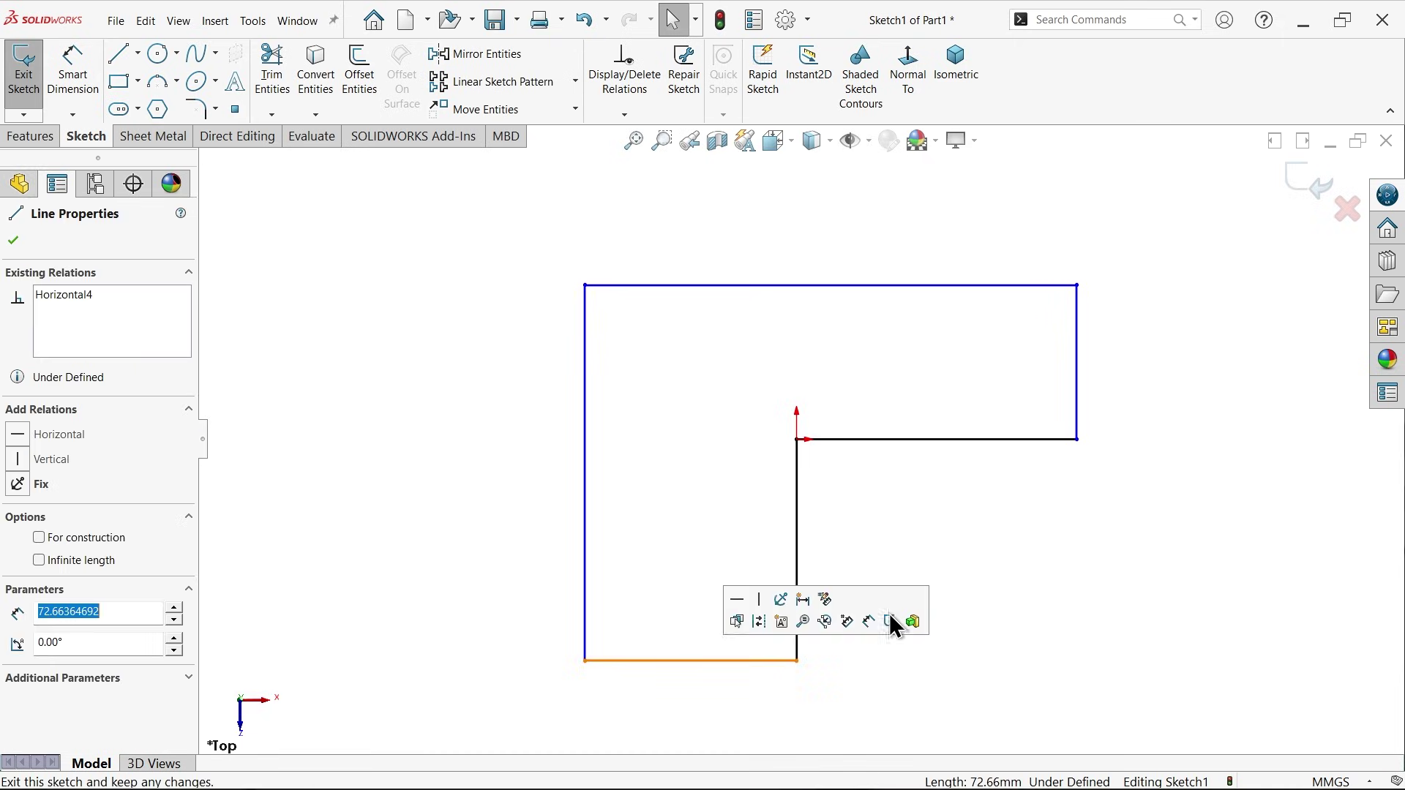
{"action": "left_click", "coordinate": [1079, 407], "text": "ctrl"}
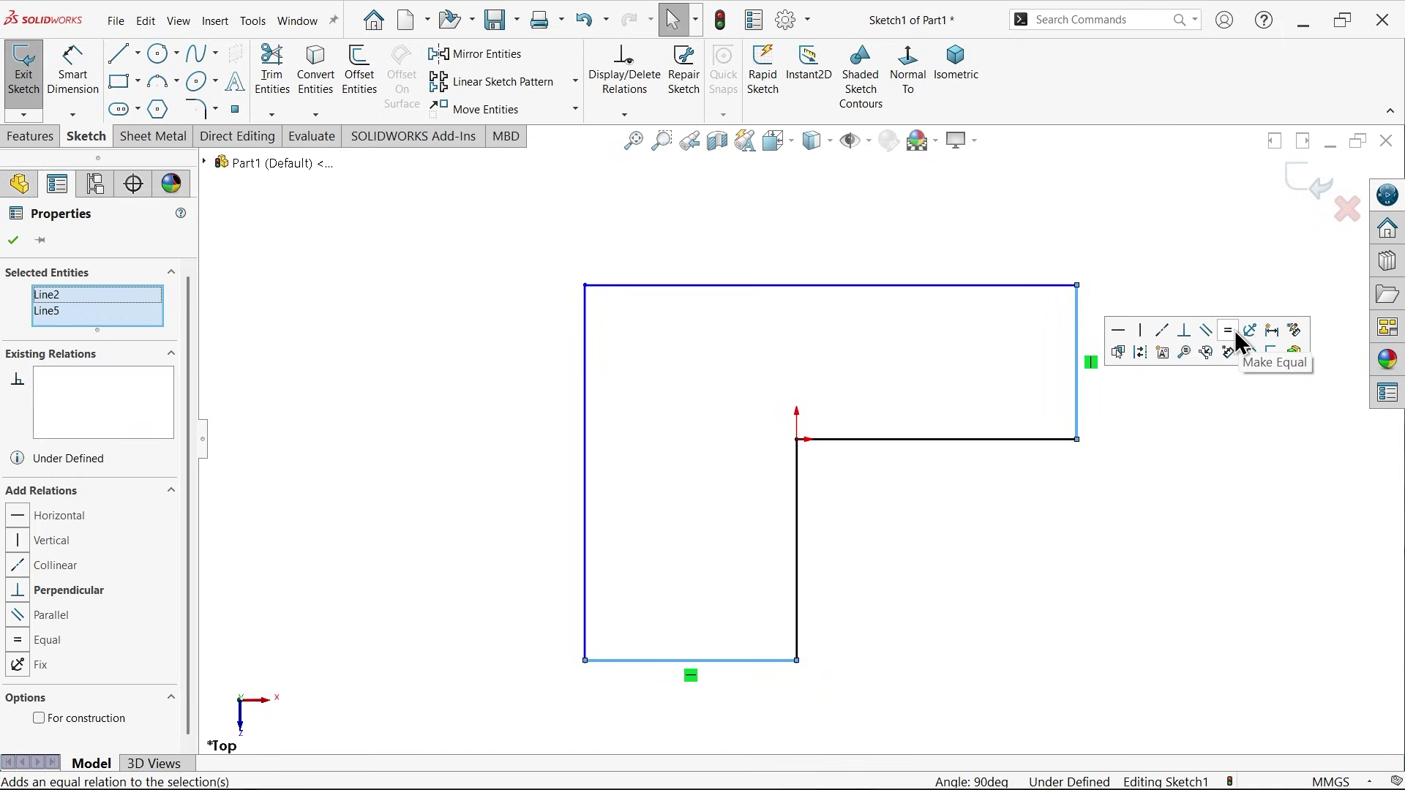
{"action": "left_click", "coordinate": [1235, 331]}
Step: Dimension the top edge 10000, the right edge 2000 and the left edge 6000
{"action": "left_click", "coordinate": [73, 82]}
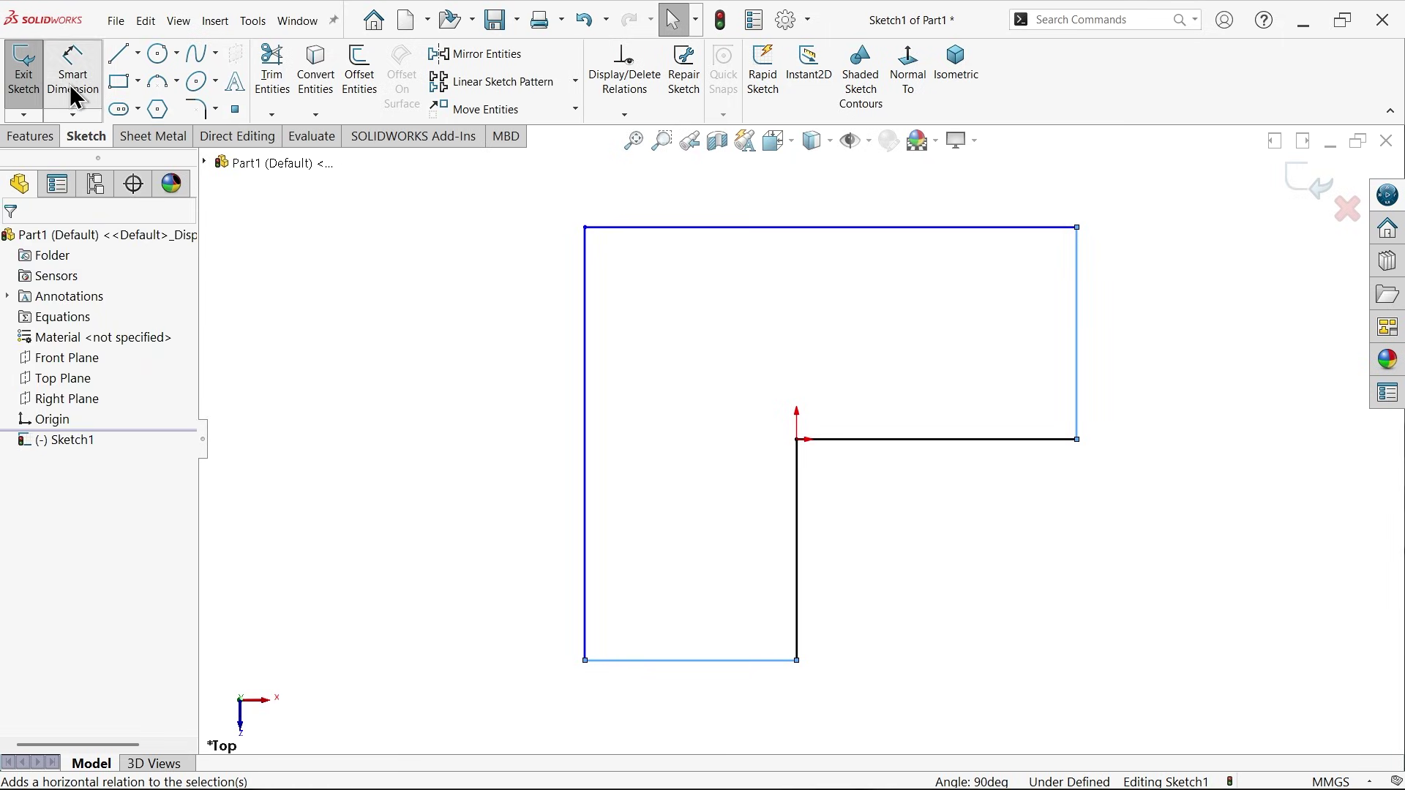
{"action": "left_click", "coordinate": [835, 229]}
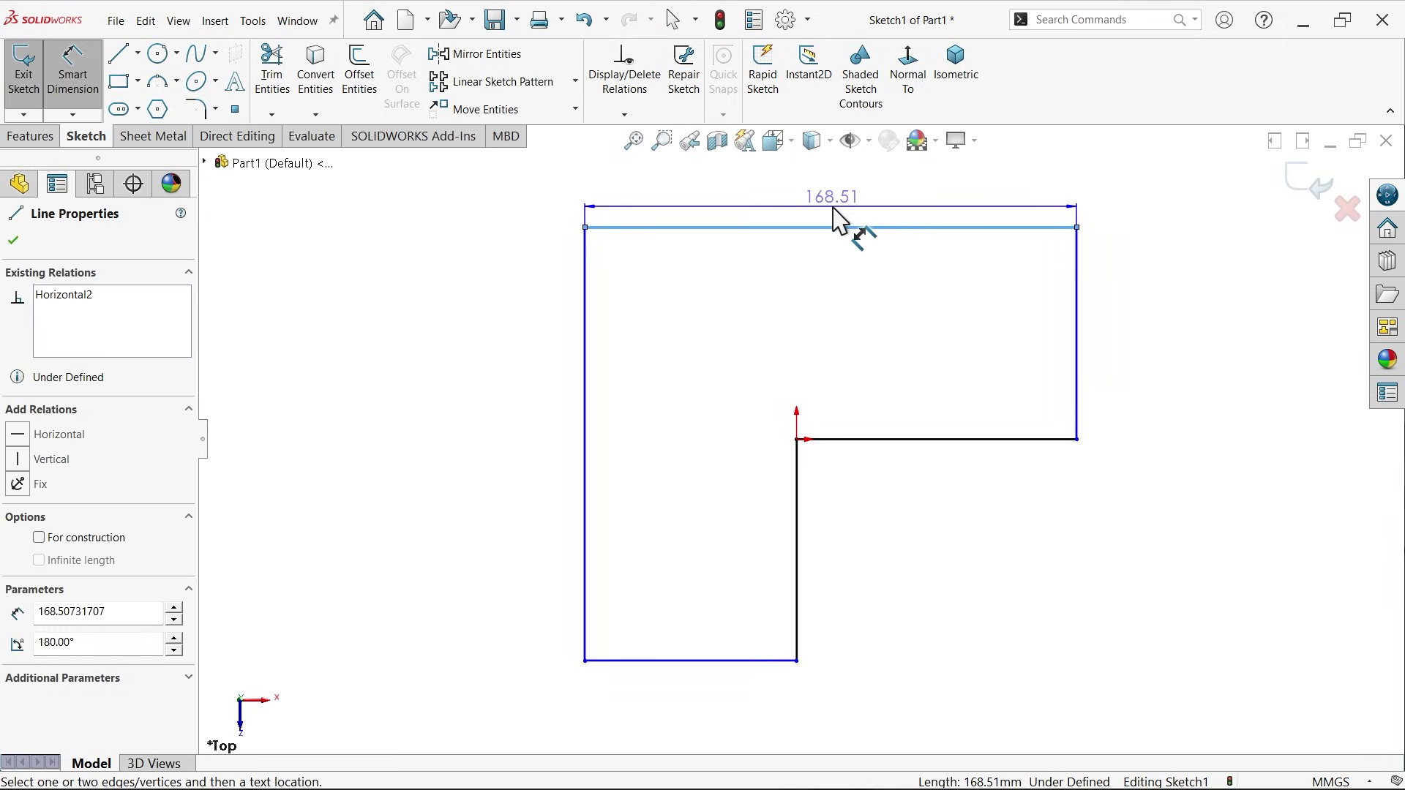
{"action": "left_click", "coordinate": [835, 215]}
{"action": "type", "text": "10000"}
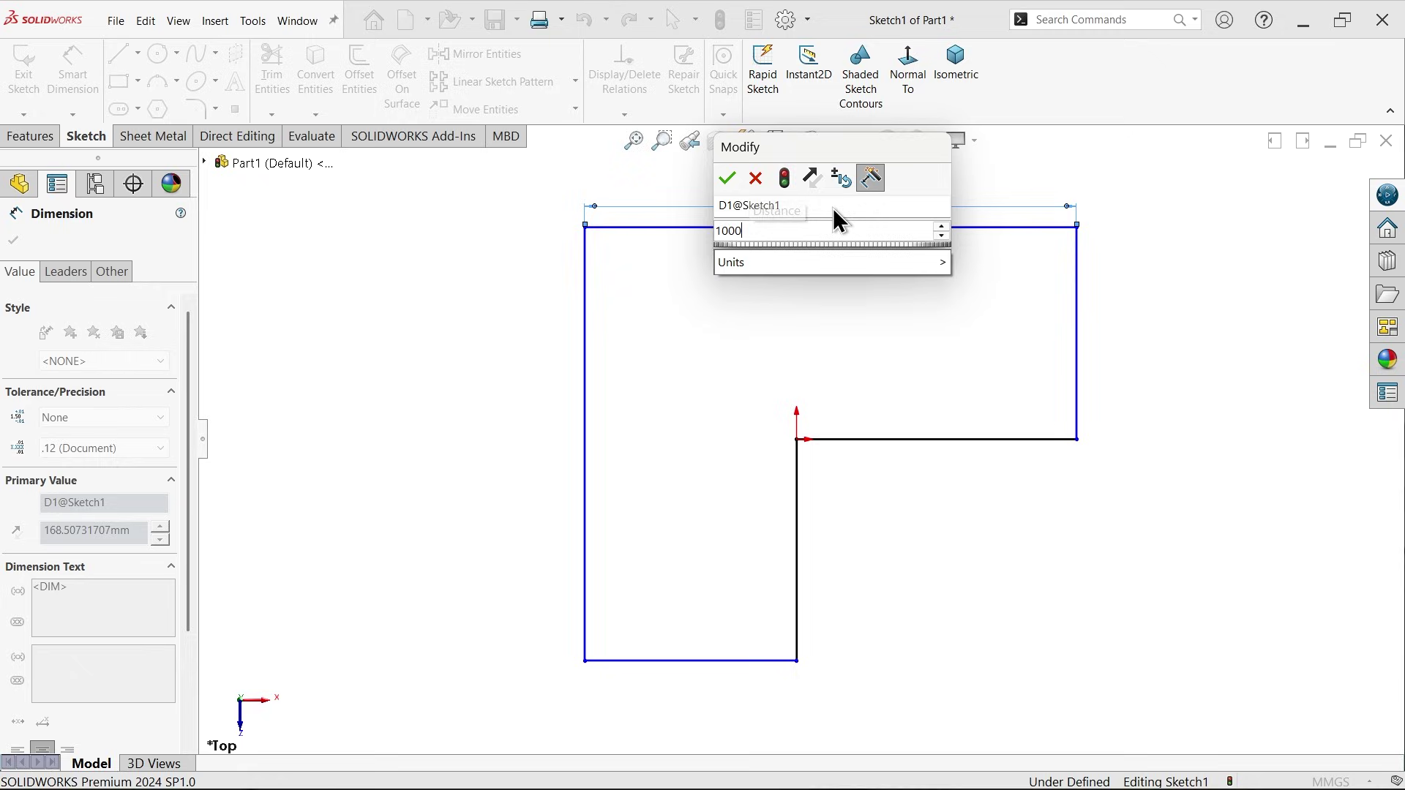
{"action": "left_click", "coordinate": [734, 178]}
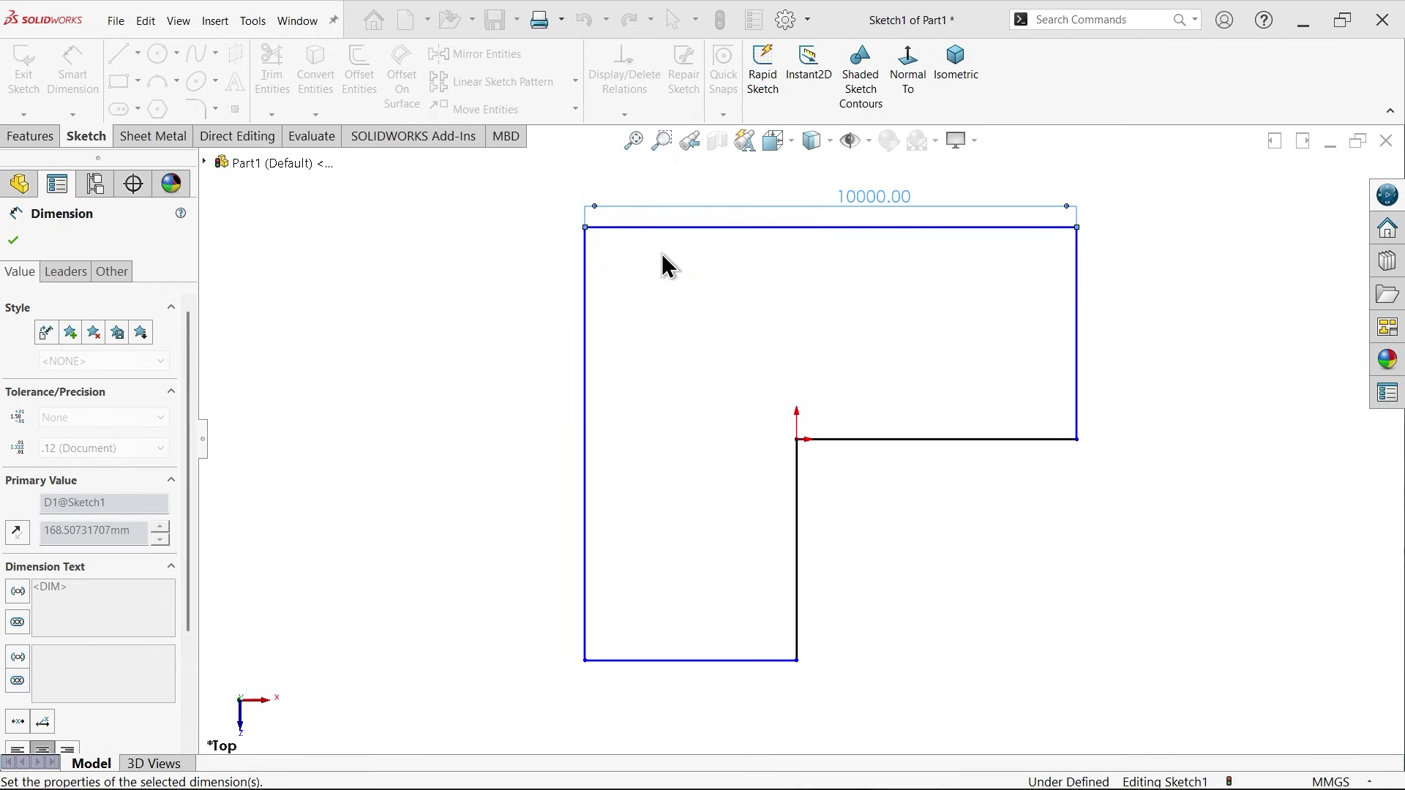
{"action": "left_click", "coordinate": [1078, 373]}
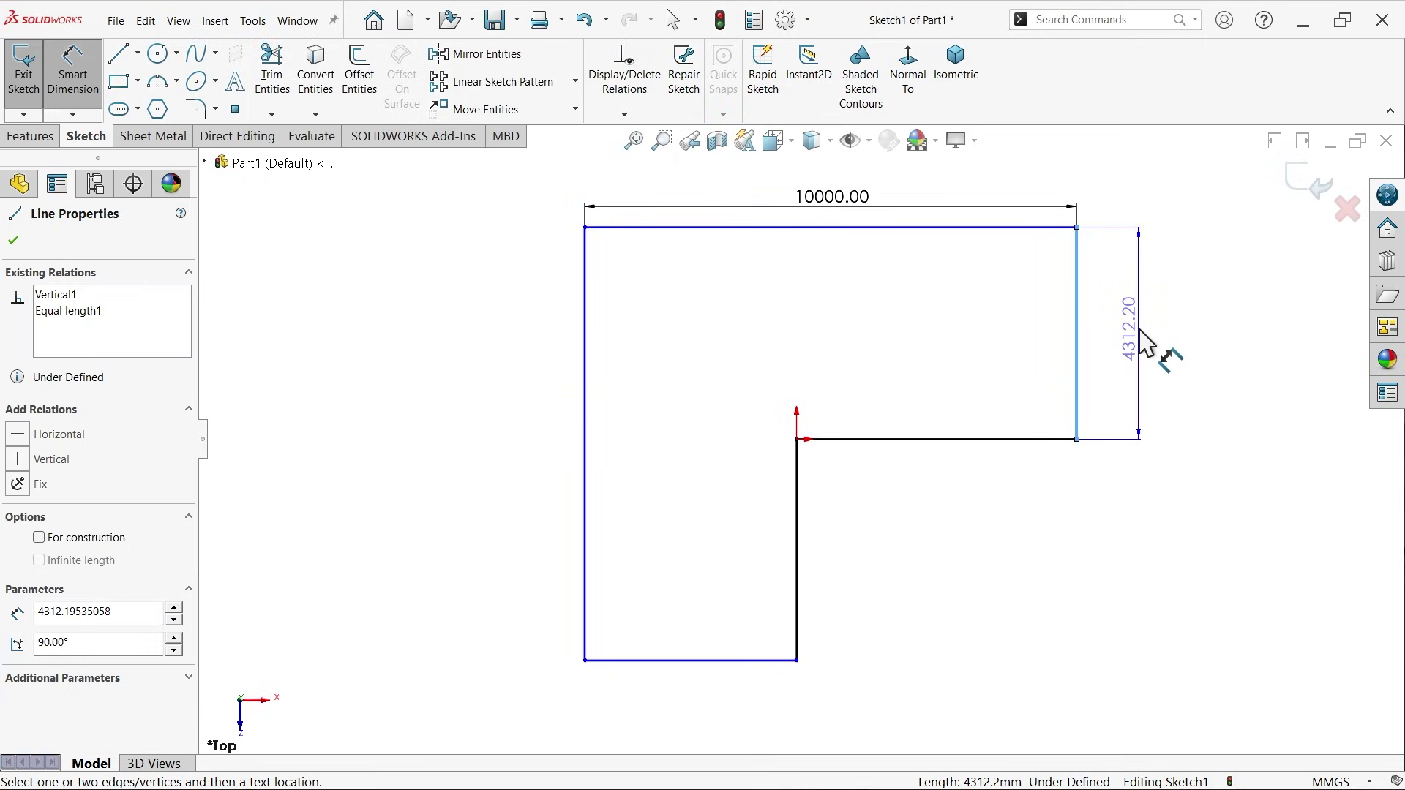
{"action": "left_click", "coordinate": [1142, 342]}
{"action": "type", "text": "20"}
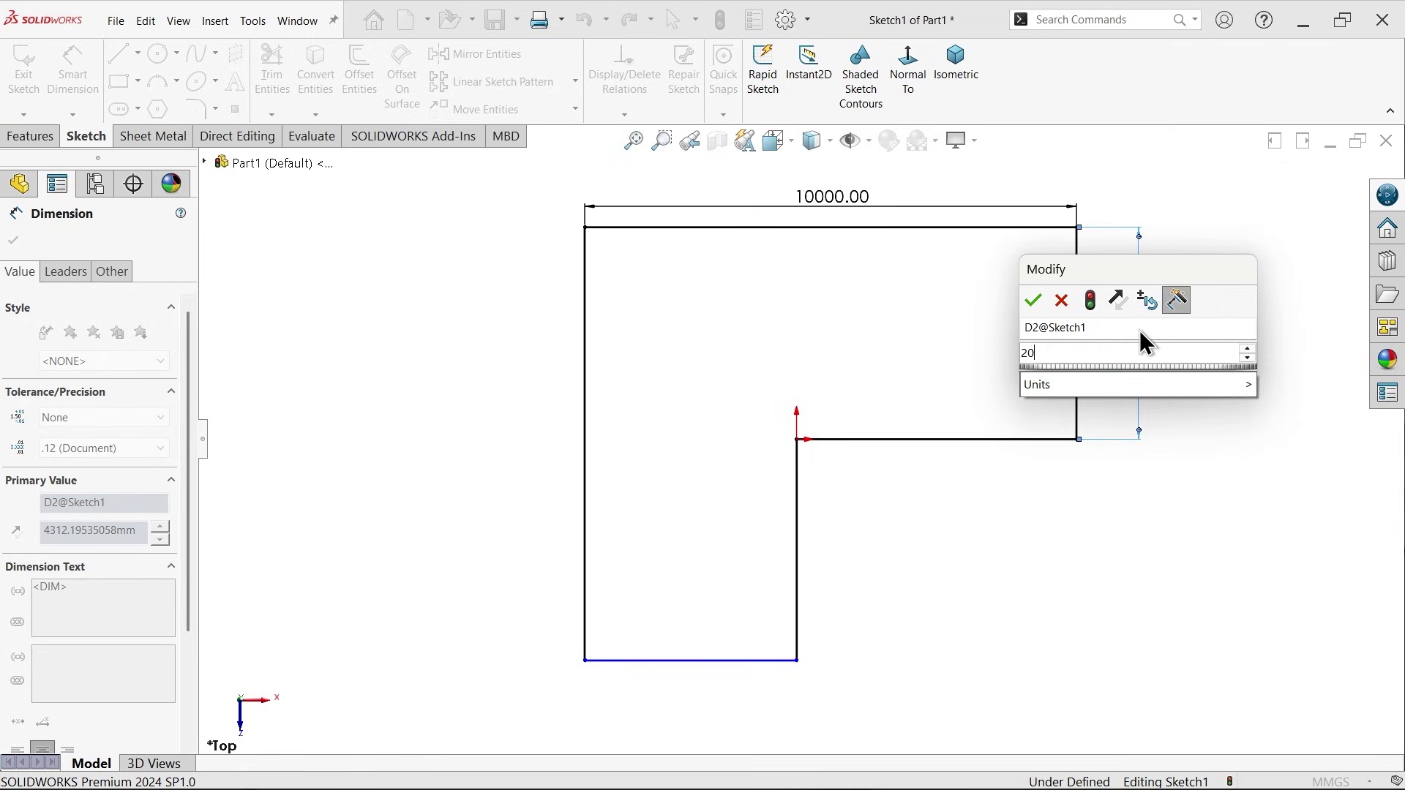
{"action": "type", "text": "00"}
{"action": "left_click", "coordinate": [1033, 301]}
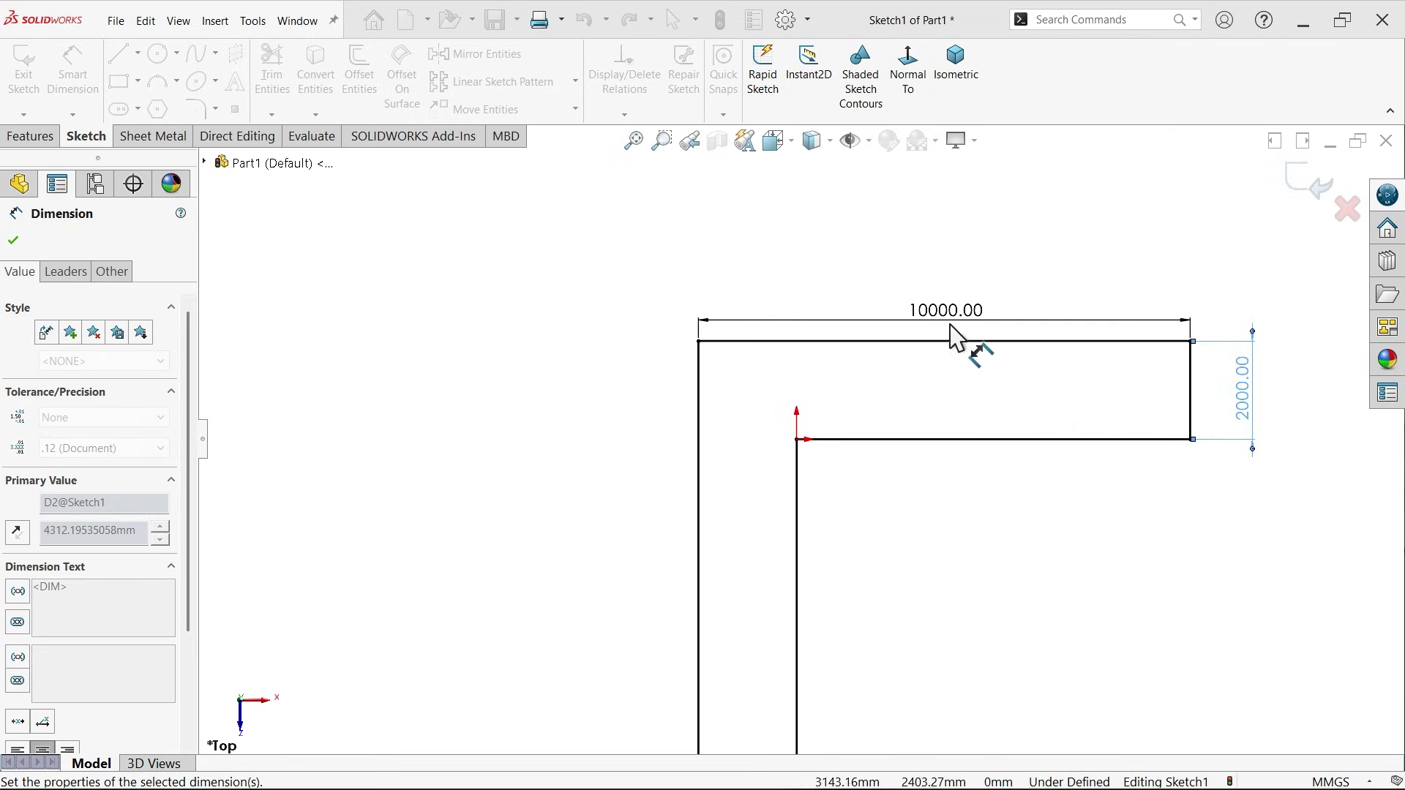
{"action": "scroll", "coordinate": [751, 461], "scroll_direction": "up", "scroll_amount": 2}
{"action": "scroll", "coordinate": [812, 494], "scroll_direction": "down", "scroll_amount": 2}
{"action": "scroll", "coordinate": [831, 527], "scroll_direction": "down", "scroll_amount": 1}
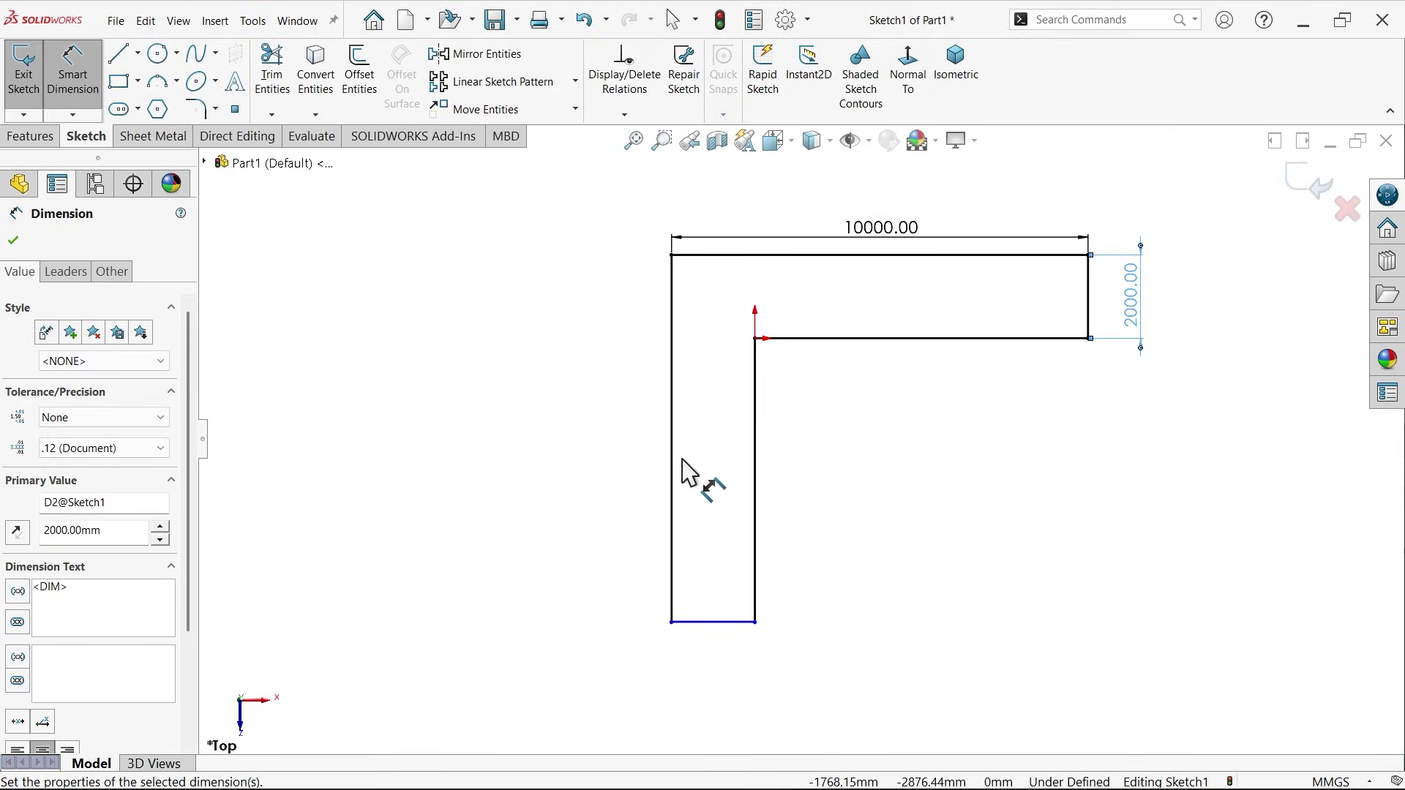
{"action": "left_click", "coordinate": [648, 459]}
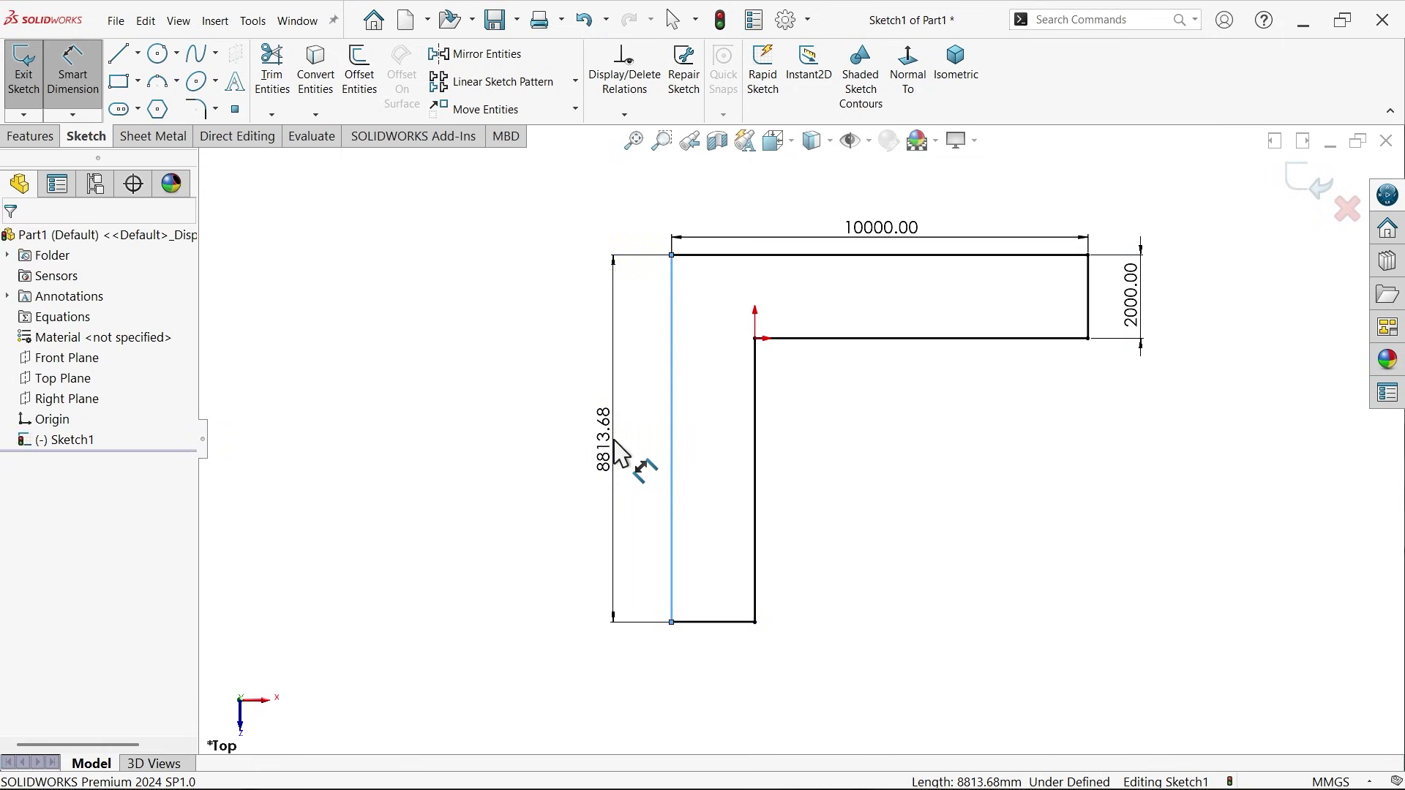
{"action": "left_click", "coordinate": [613, 454]}
{"action": "type", "text": "6000"}
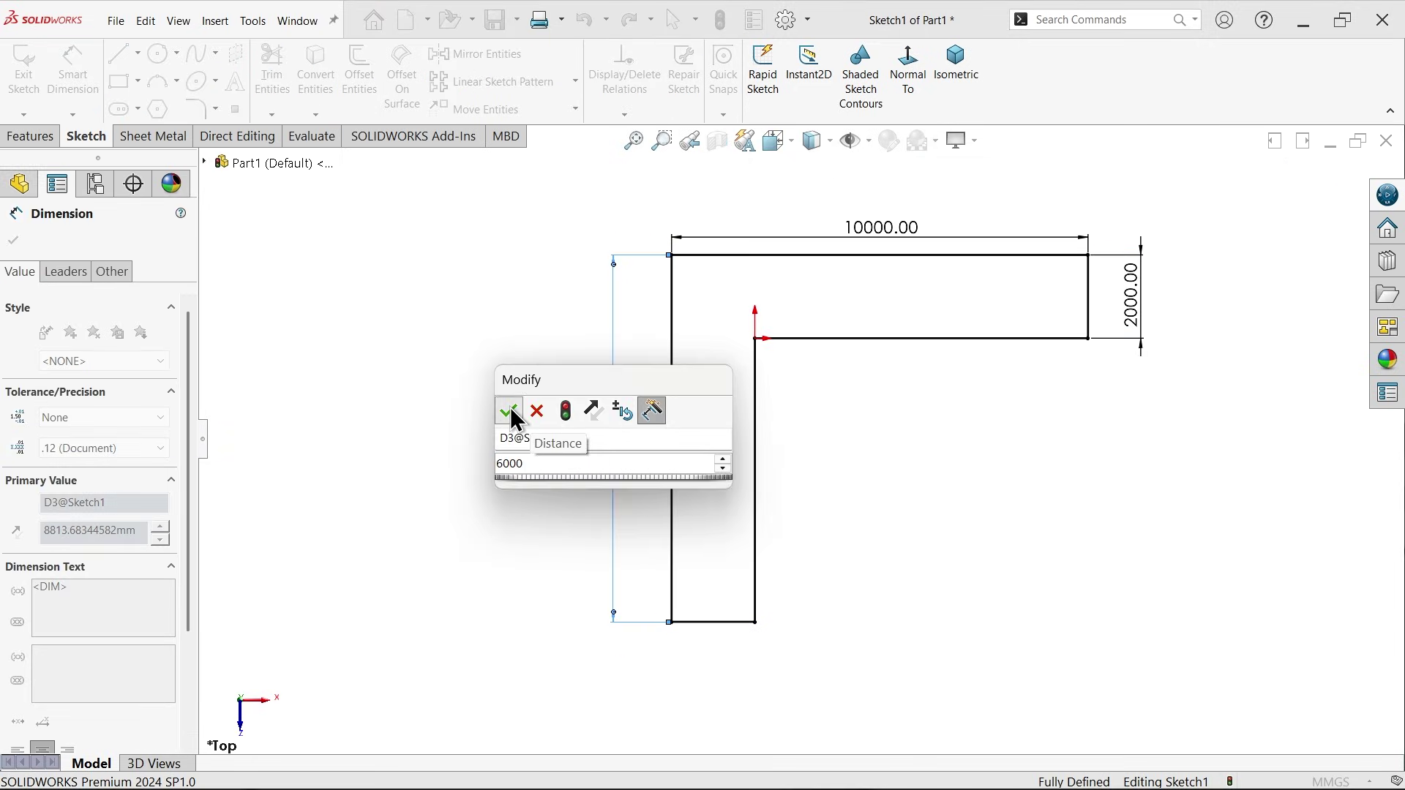
{"action": "left_click", "coordinate": [508, 412]}
{"action": "scroll", "coordinate": [998, 299], "scroll_direction": "down", "scroll_amount": 1}
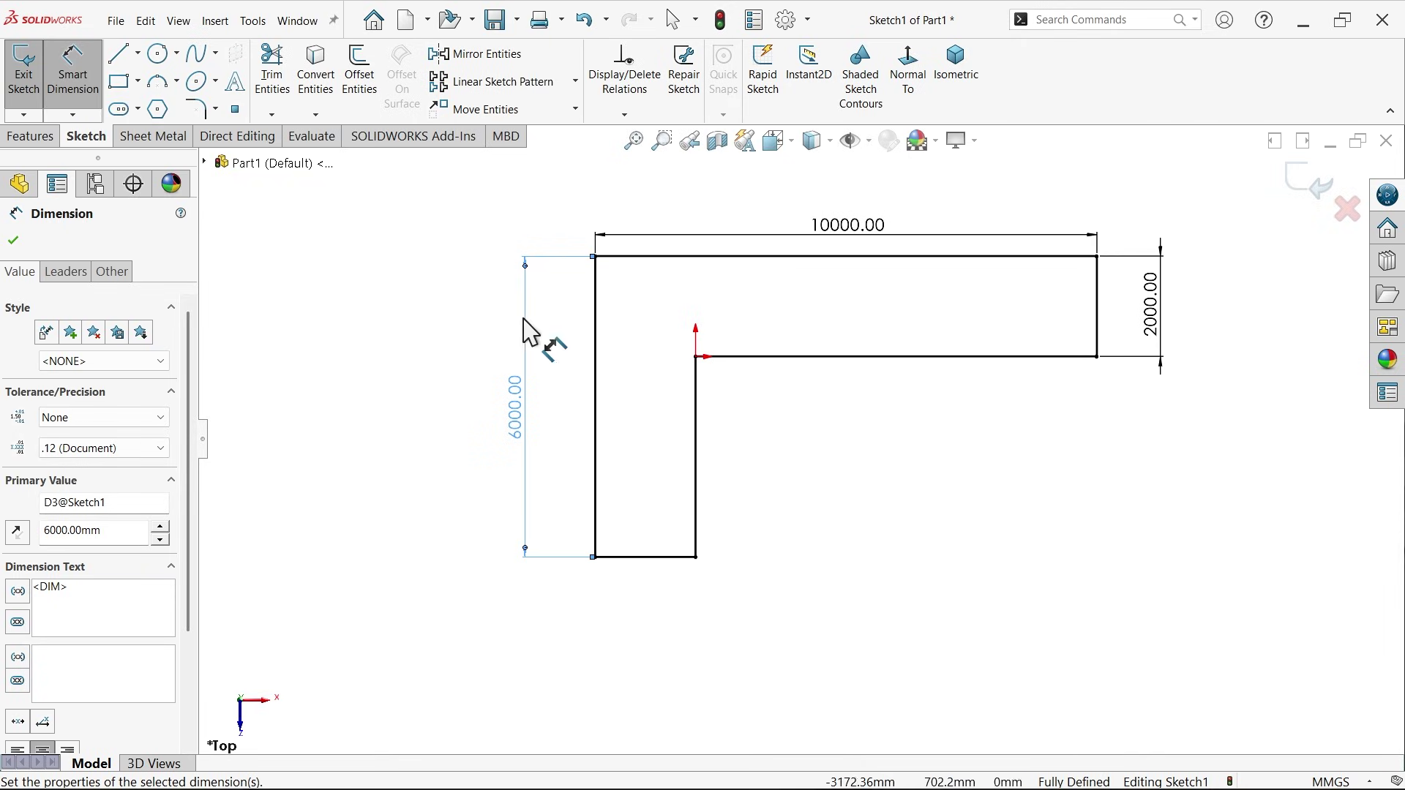
{"action": "left_click", "coordinate": [33, 138]}
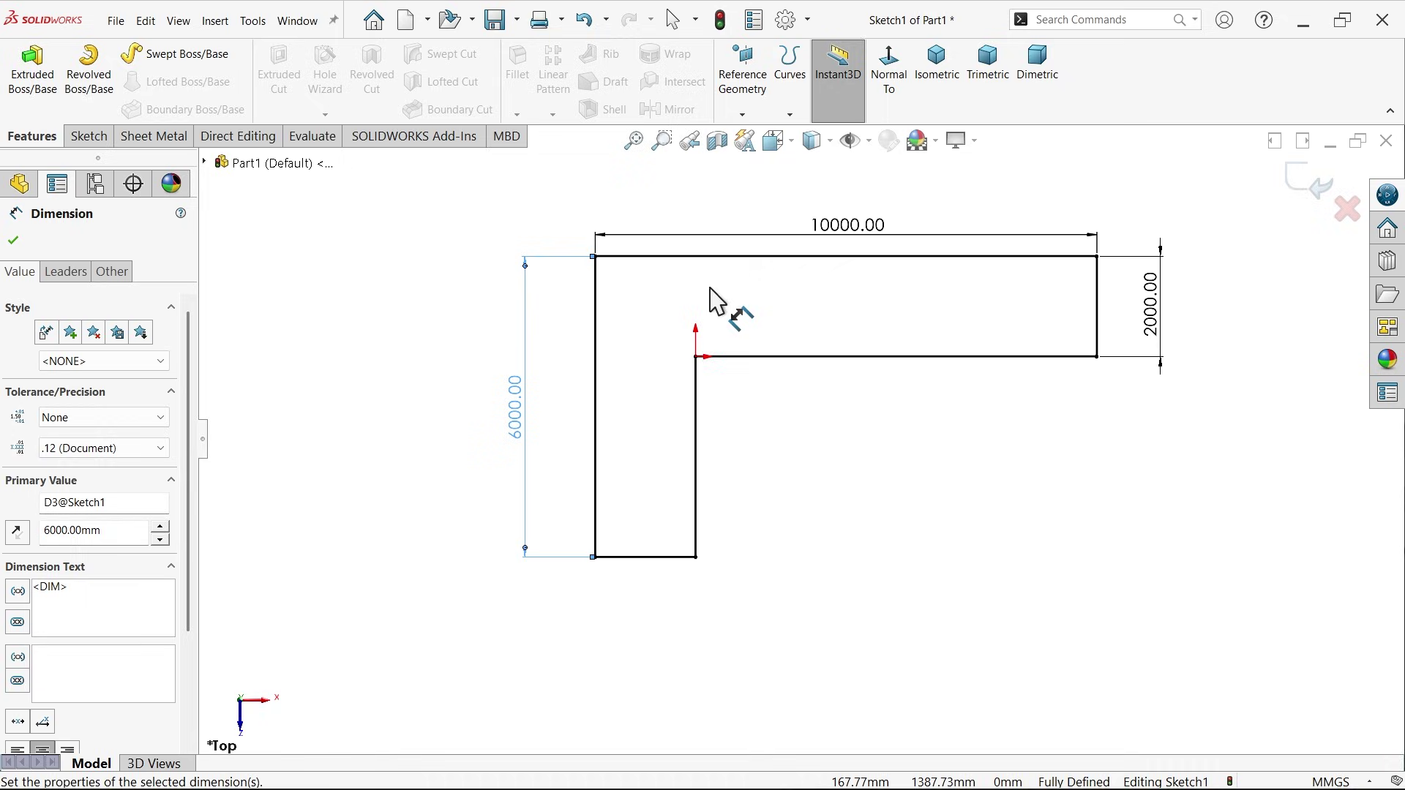
Step: Extrude the L-shaped sketch 200 mm with a Mid Plane end condition
{"action": "left_click", "coordinate": [32, 95]}
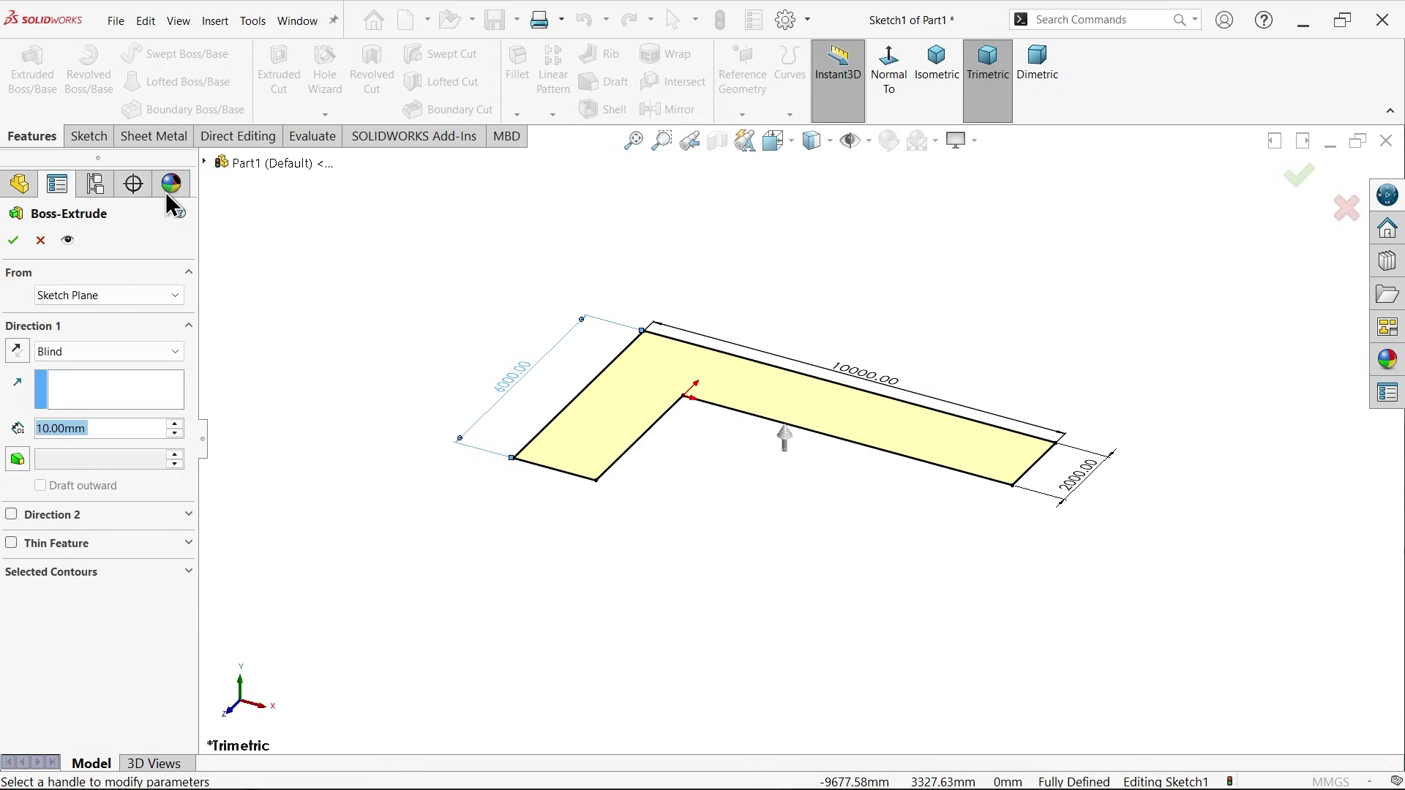
{"action": "scroll", "coordinate": [754, 418], "scroll_direction": "down", "scroll_amount": 3}
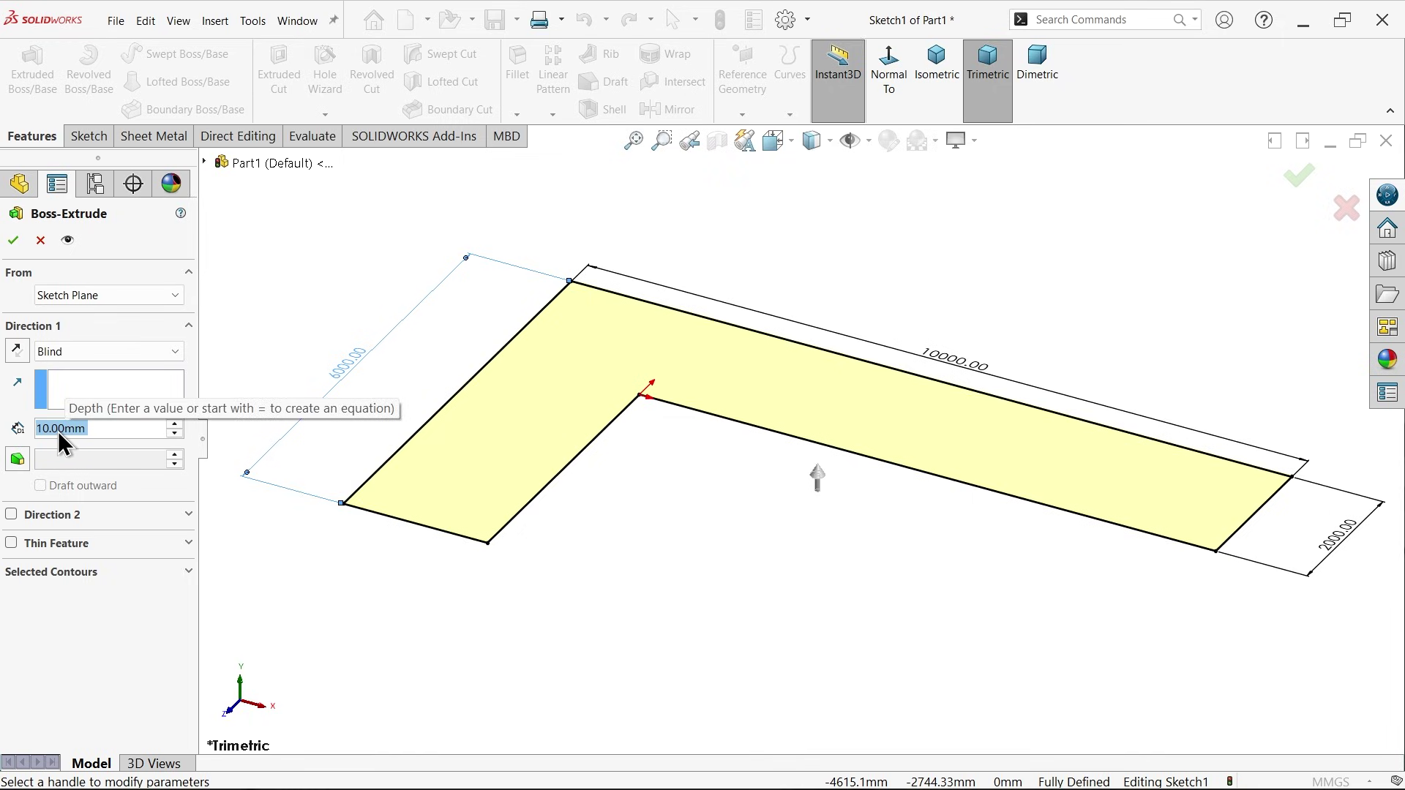
{"action": "type", "text": "200"}
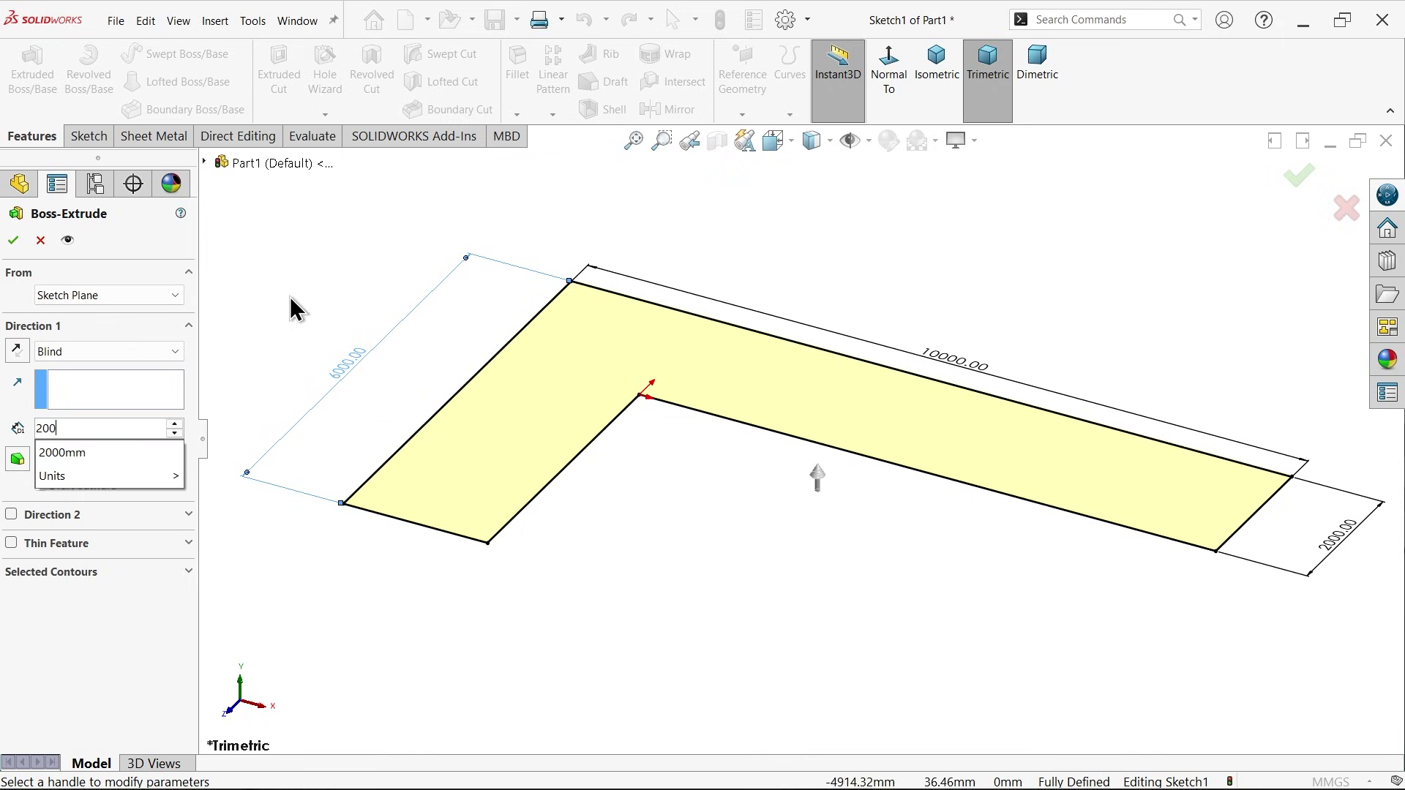
{"action": "key", "text": "Return"}
{"action": "scroll", "coordinate": [660, 423], "scroll_direction": "down", "scroll_amount": 1}
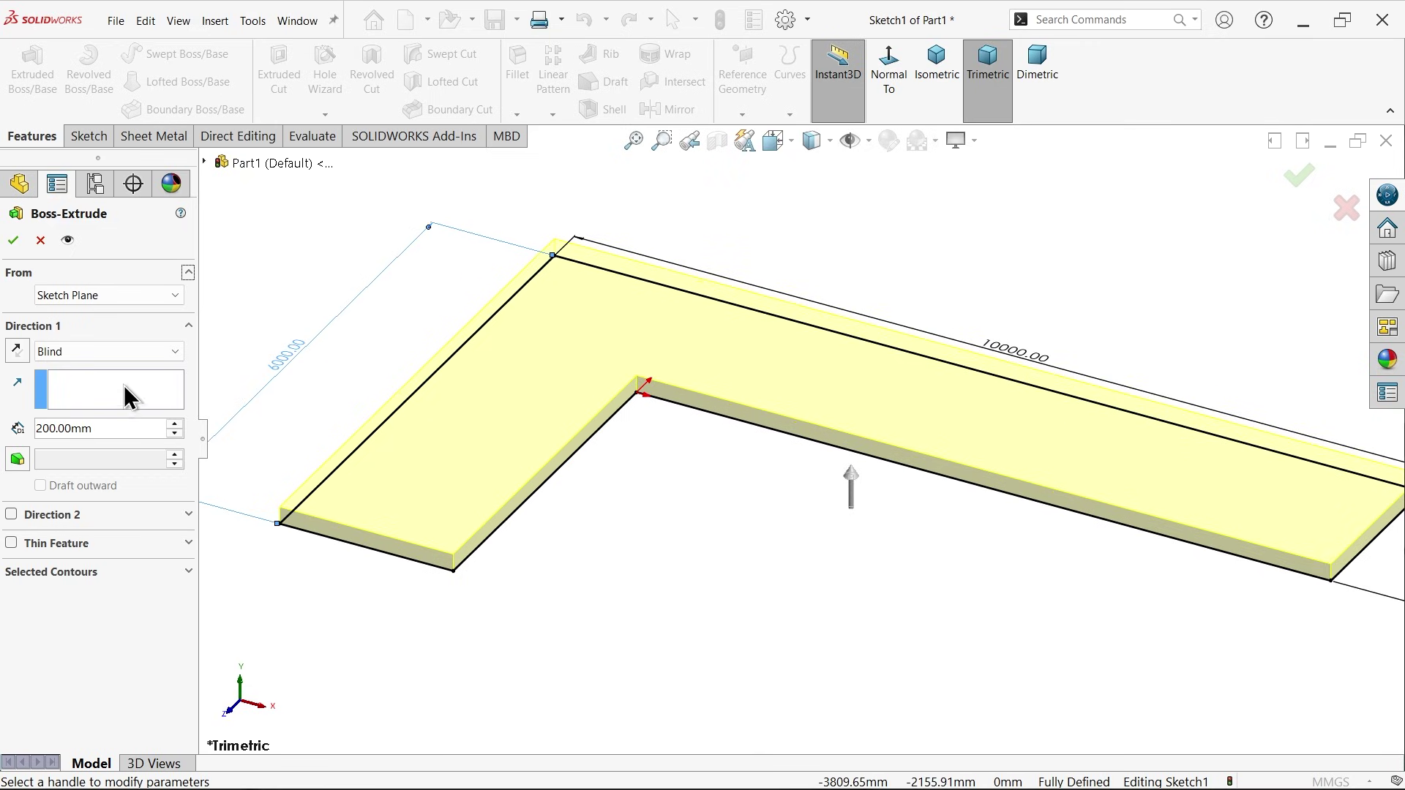
{"action": "left_click", "coordinate": [108, 351]}
{"action": "left_click", "coordinate": [80, 445]}
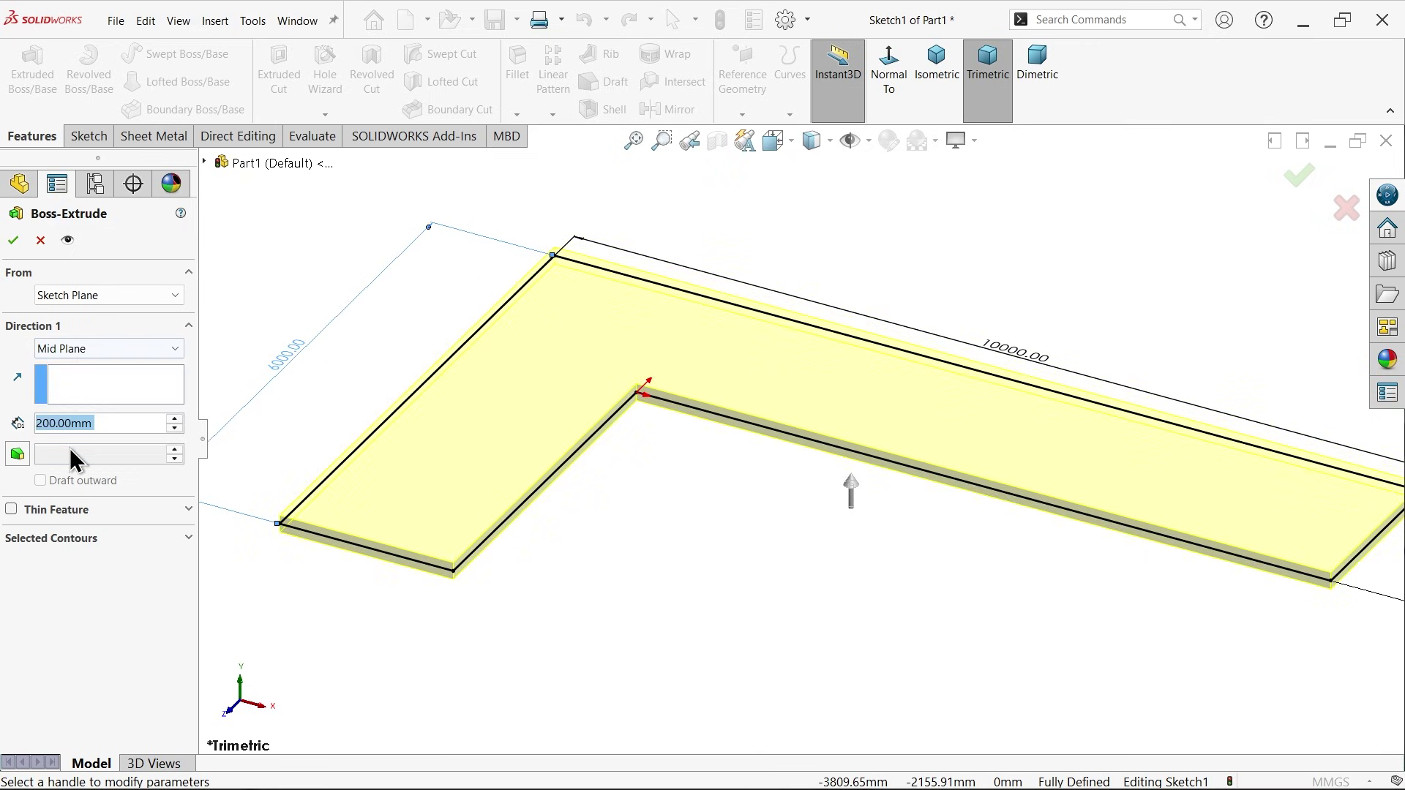
{"action": "scroll", "coordinate": [698, 516], "scroll_direction": "up", "scroll_amount": 1}
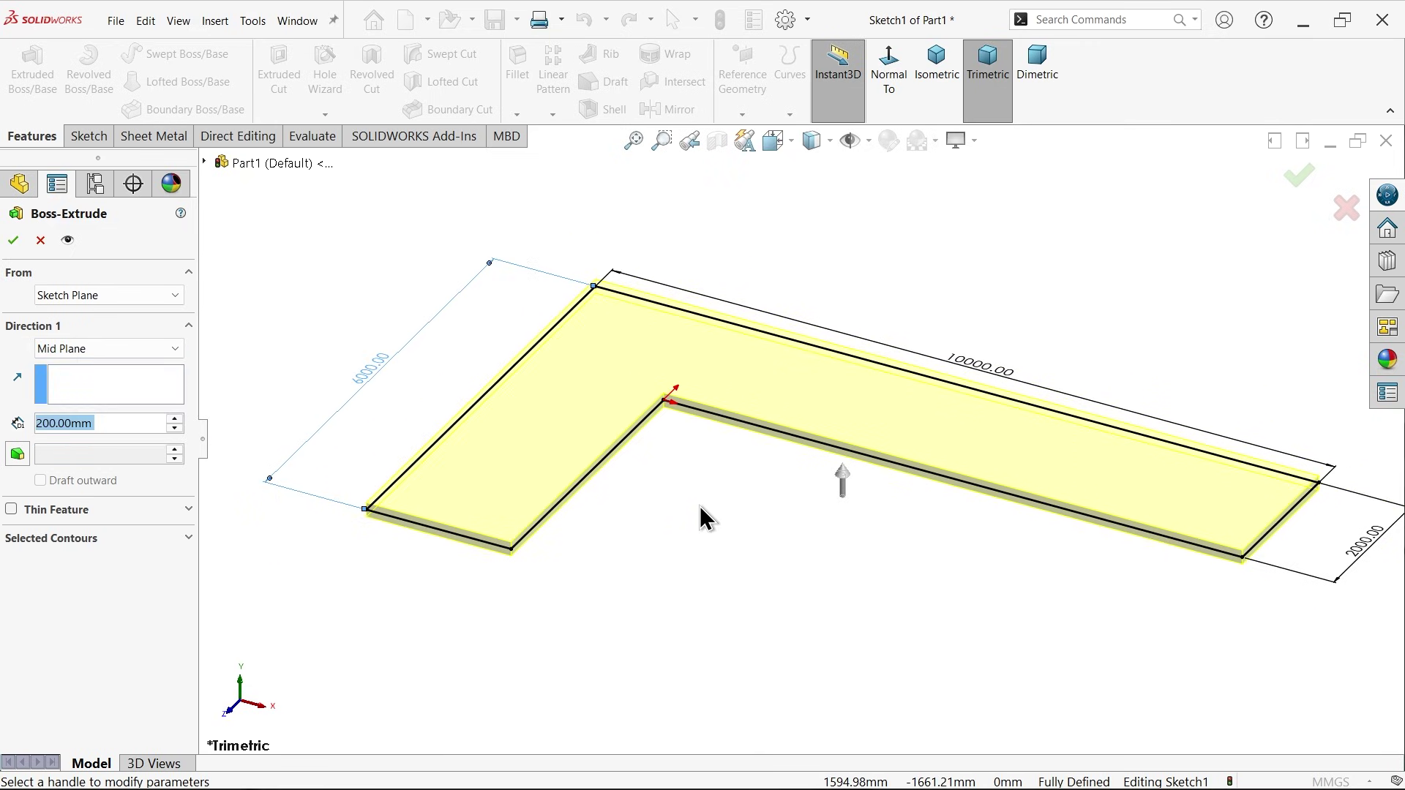
{"action": "left_click", "coordinate": [14, 243]}
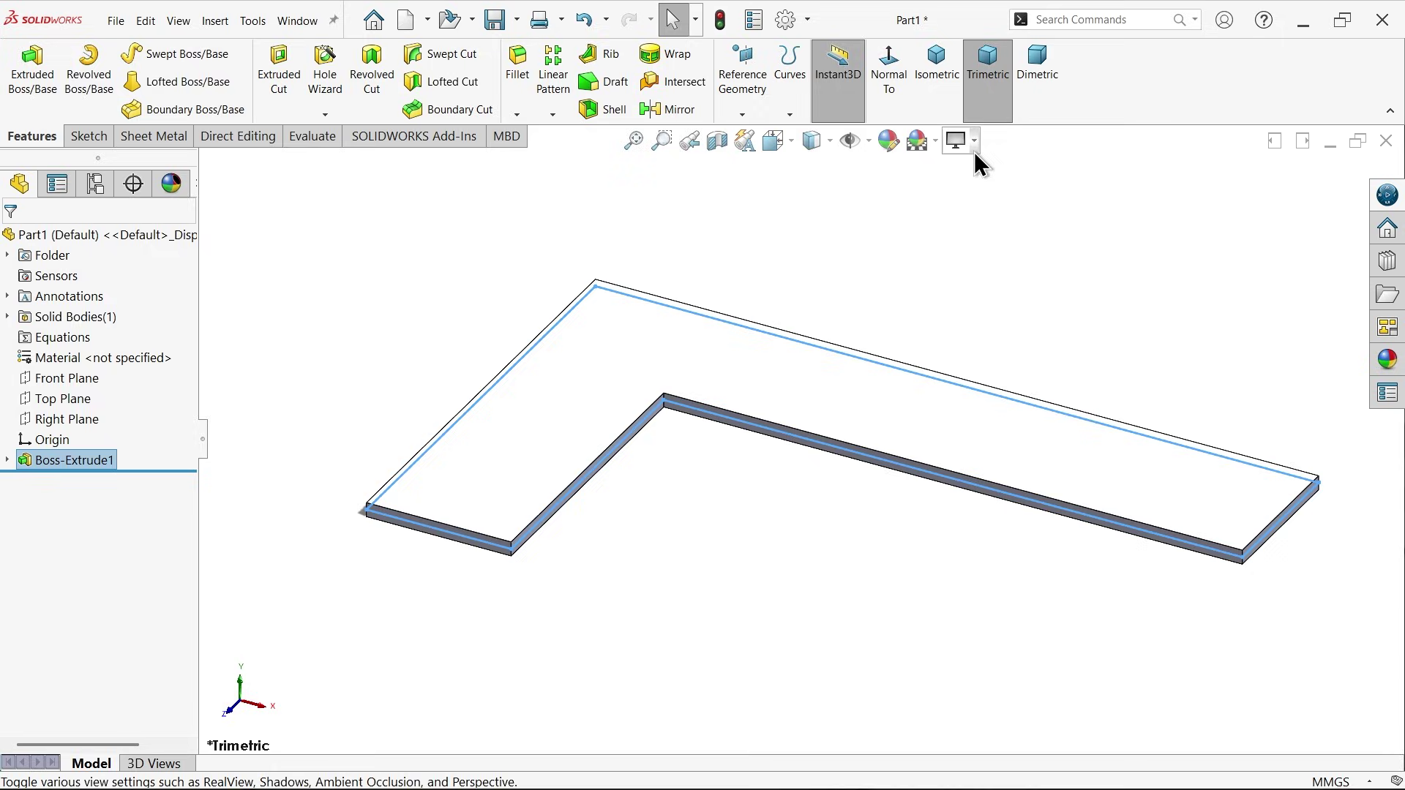
Step: Apply the polished rosewood 2d appearance from Organic > Wood > Rosewood to the slab
{"action": "left_click", "coordinate": [985, 252]}
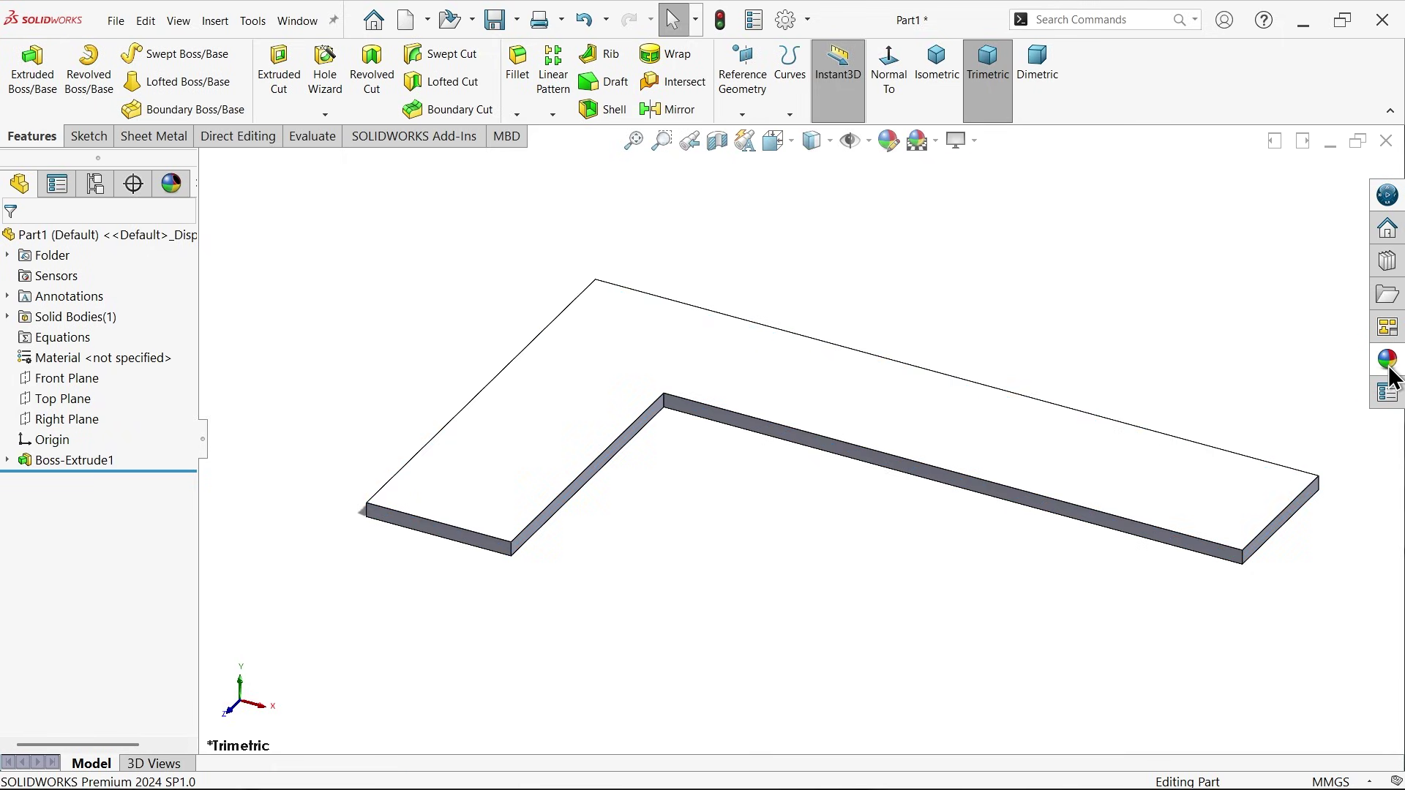
{"action": "left_click", "coordinate": [1387, 360]}
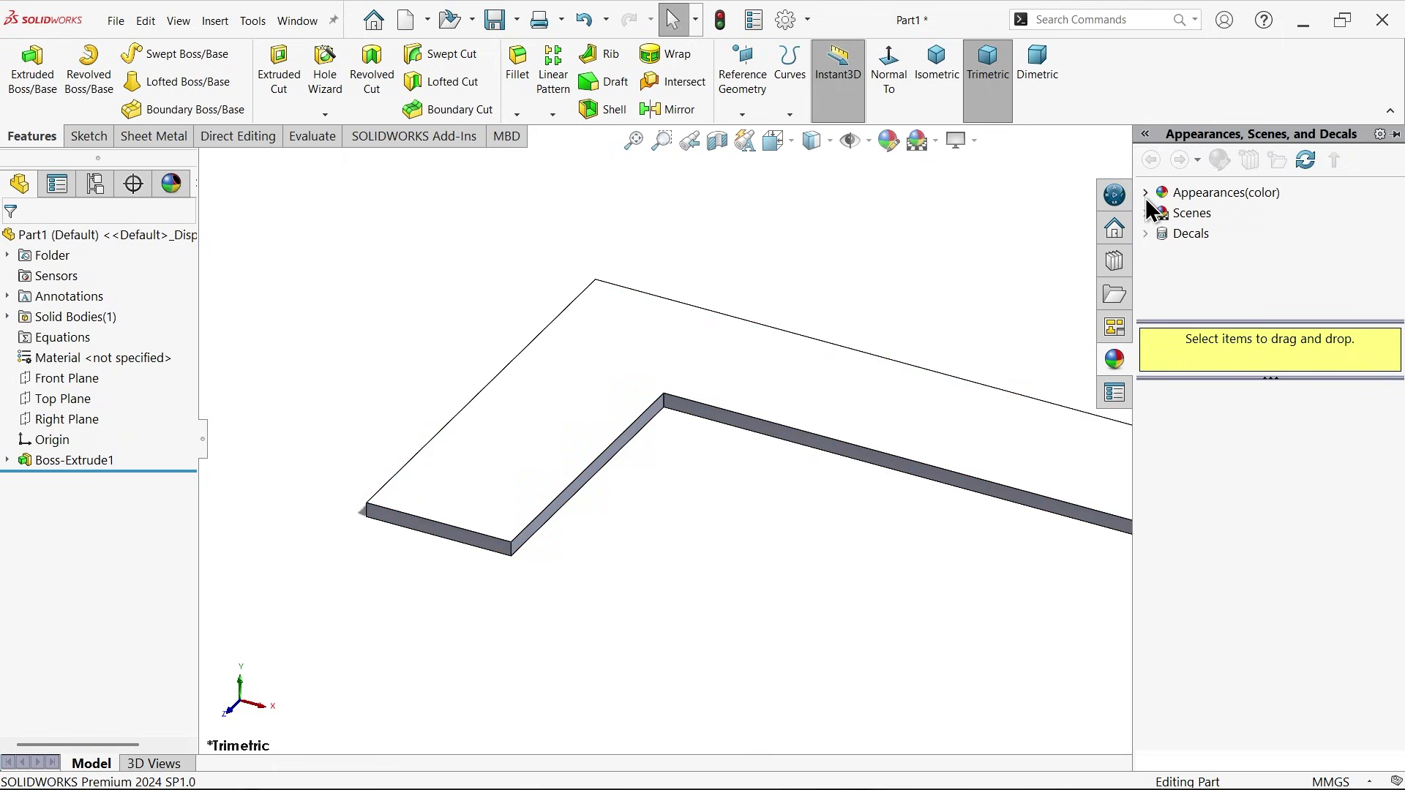
{"action": "left_click", "coordinate": [1147, 200]}
{"action": "scroll", "coordinate": [1218, 308], "scroll_direction": "down", "scroll_amount": 2}
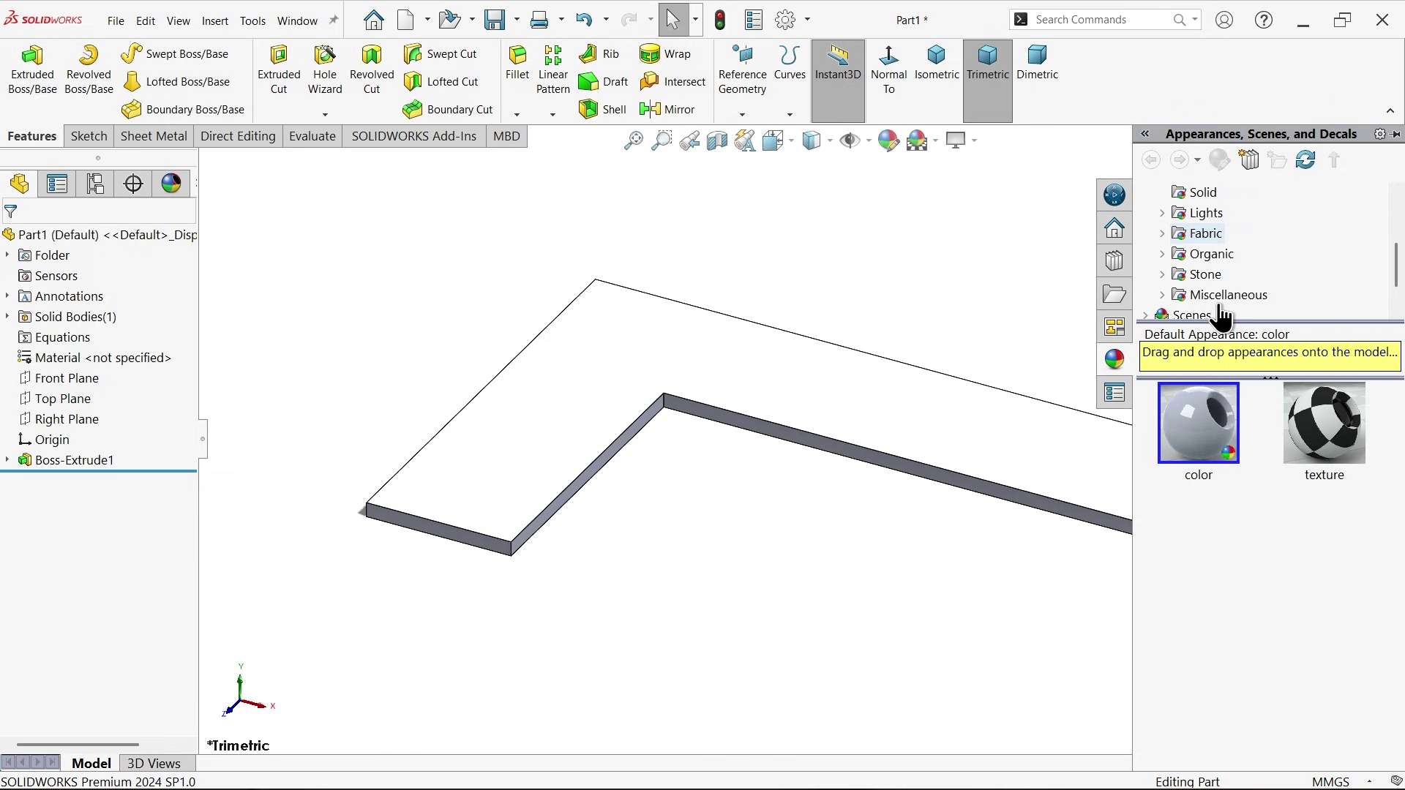
{"action": "double_click", "coordinate": [1208, 254]}
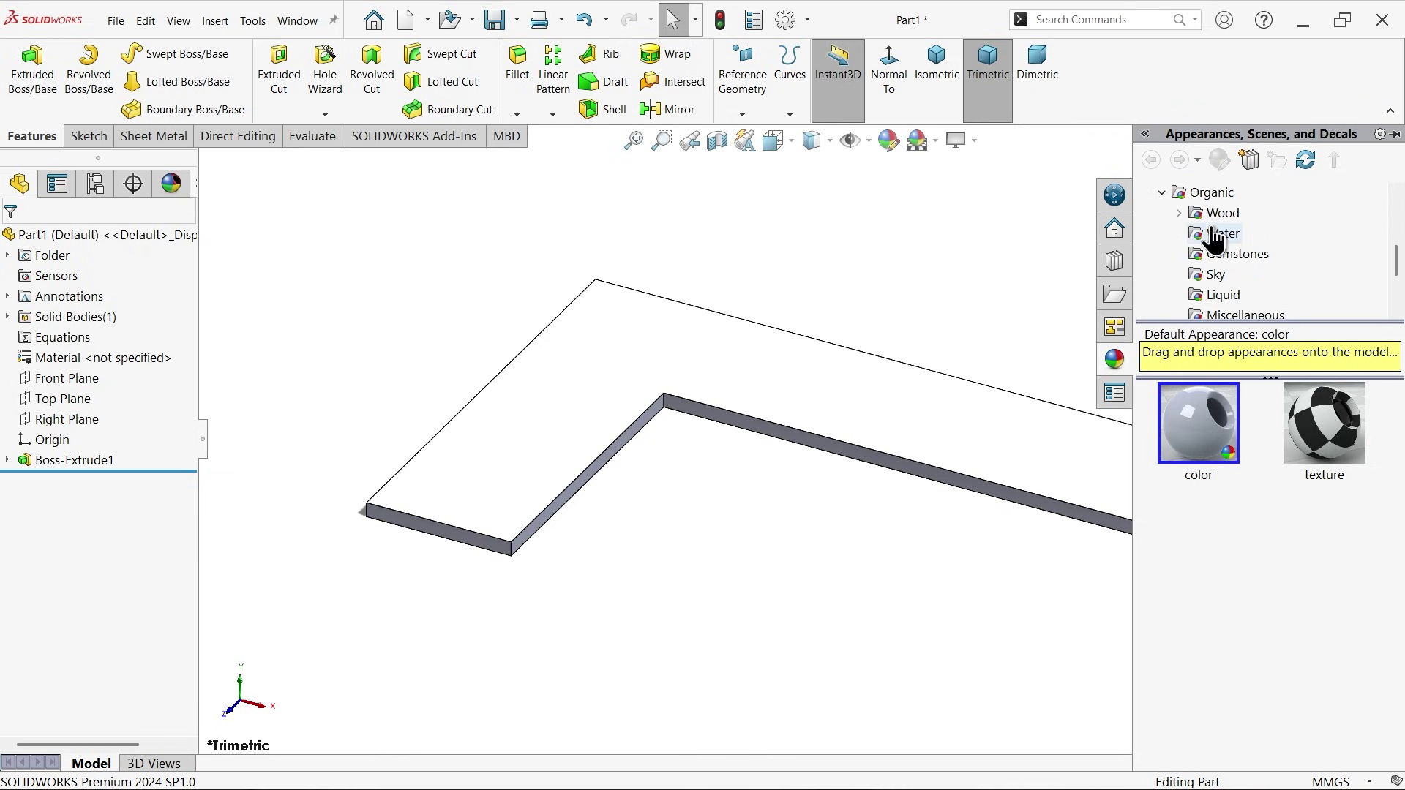
{"action": "left_click", "coordinate": [1217, 216]}
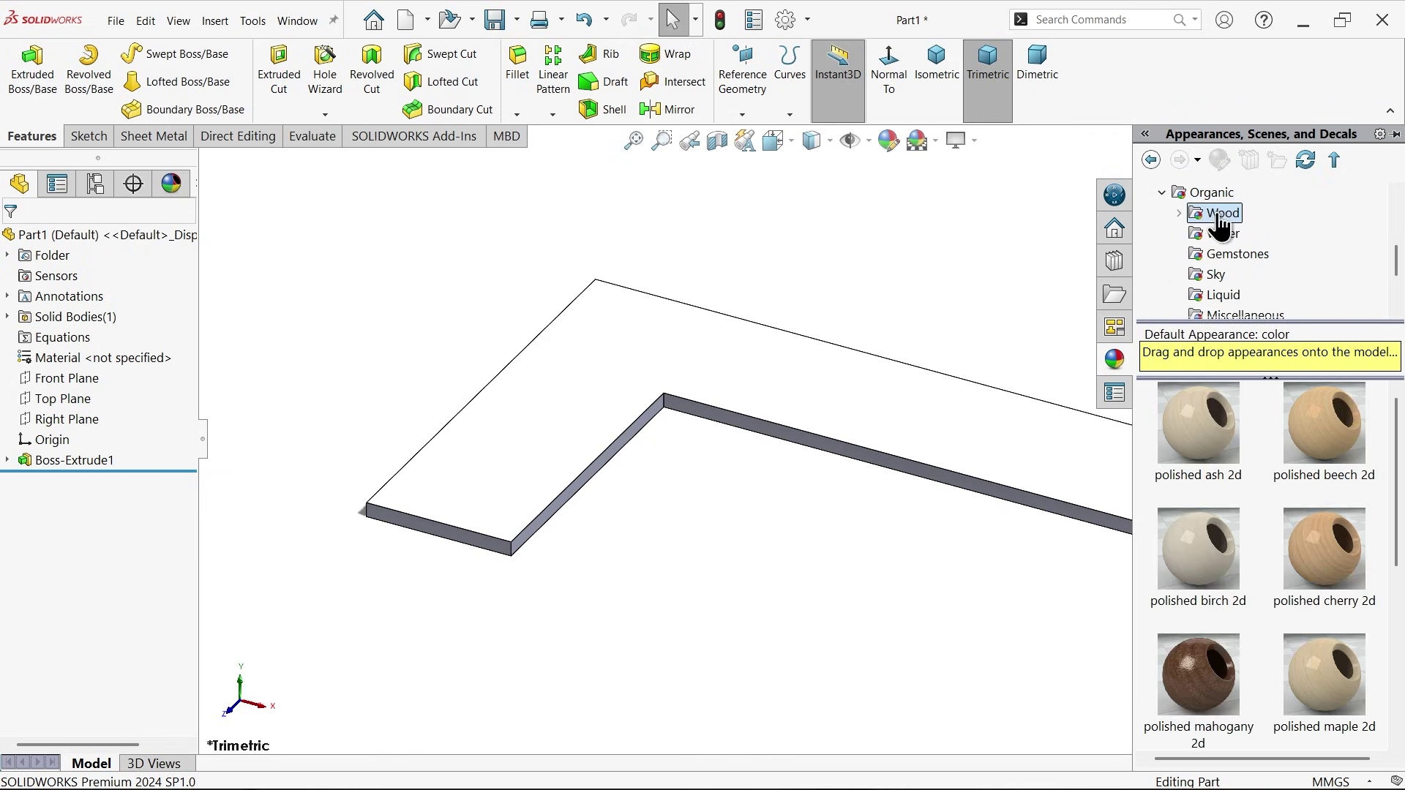
{"action": "left_click", "coordinate": [1181, 213]}
{"action": "scroll", "coordinate": [1274, 275], "scroll_direction": "down", "scroll_amount": 1}
{"action": "scroll", "coordinate": [1277, 291], "scroll_direction": "down", "scroll_amount": 1}
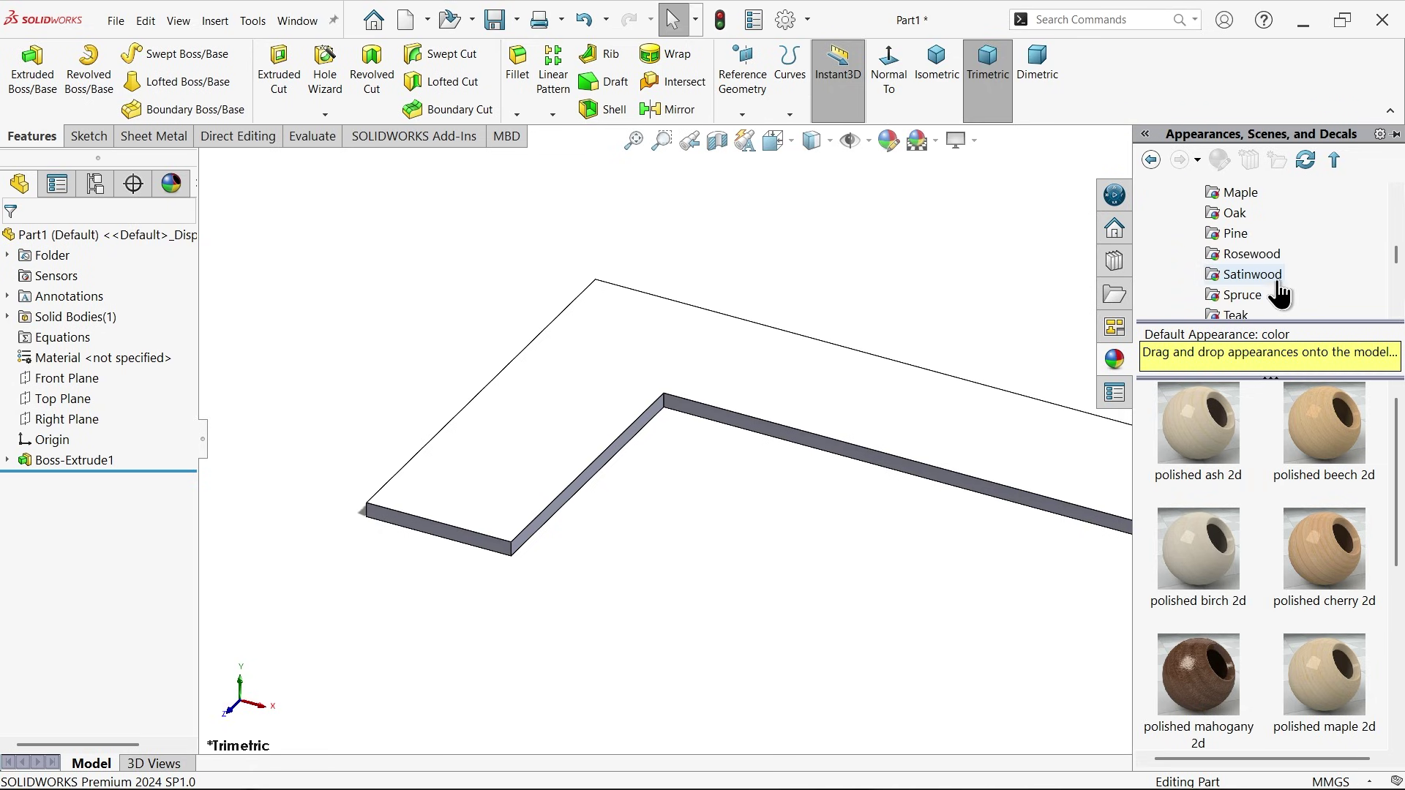
{"action": "left_click", "coordinate": [1255, 256]}
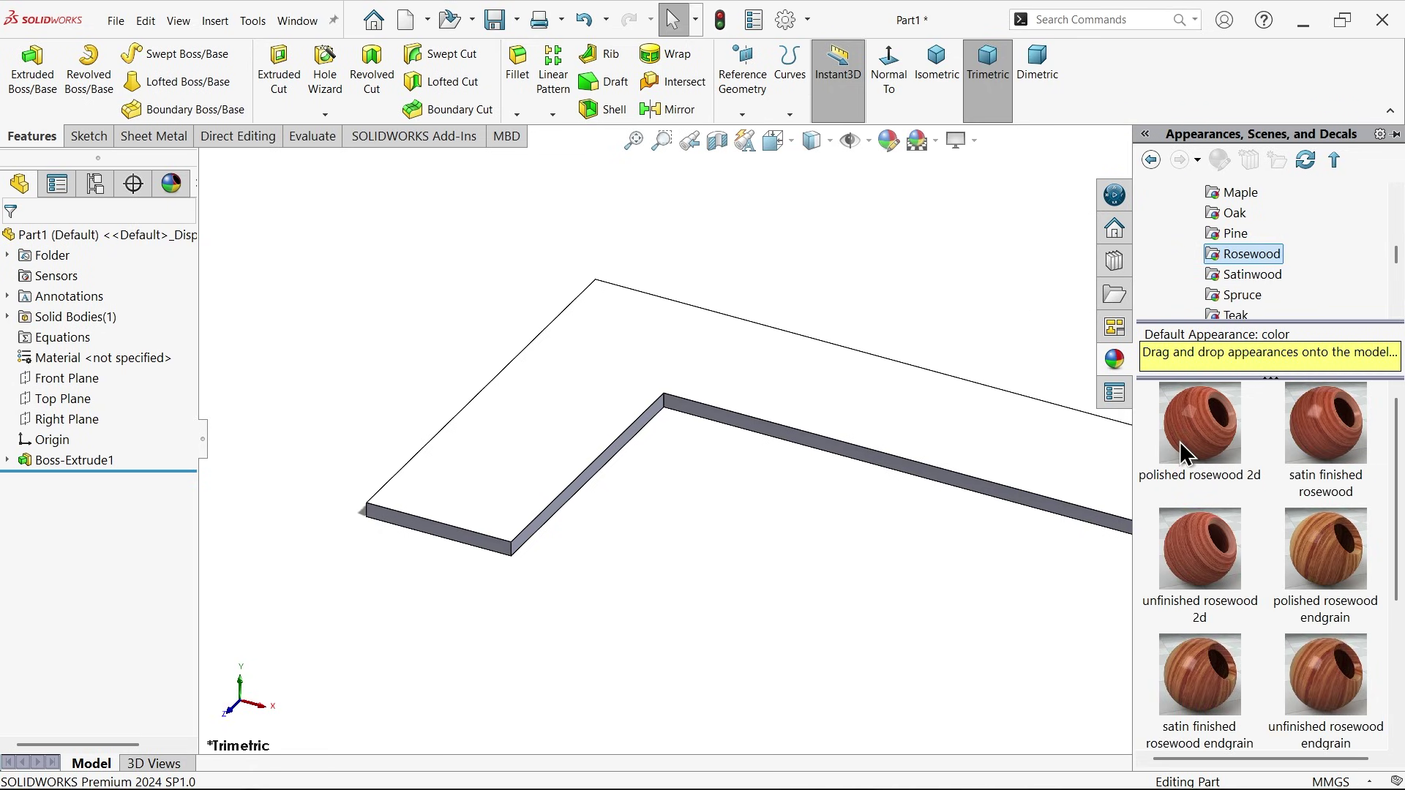
{"action": "left_click_drag", "start_coordinate": [1186, 450], "coordinate": [941, 487]}
{"action": "scroll", "coordinate": [841, 476], "scroll_direction": "up", "scroll_amount": 2}
{"action": "scroll", "coordinate": [928, 461], "scroll_direction": "up", "scroll_amount": 1}
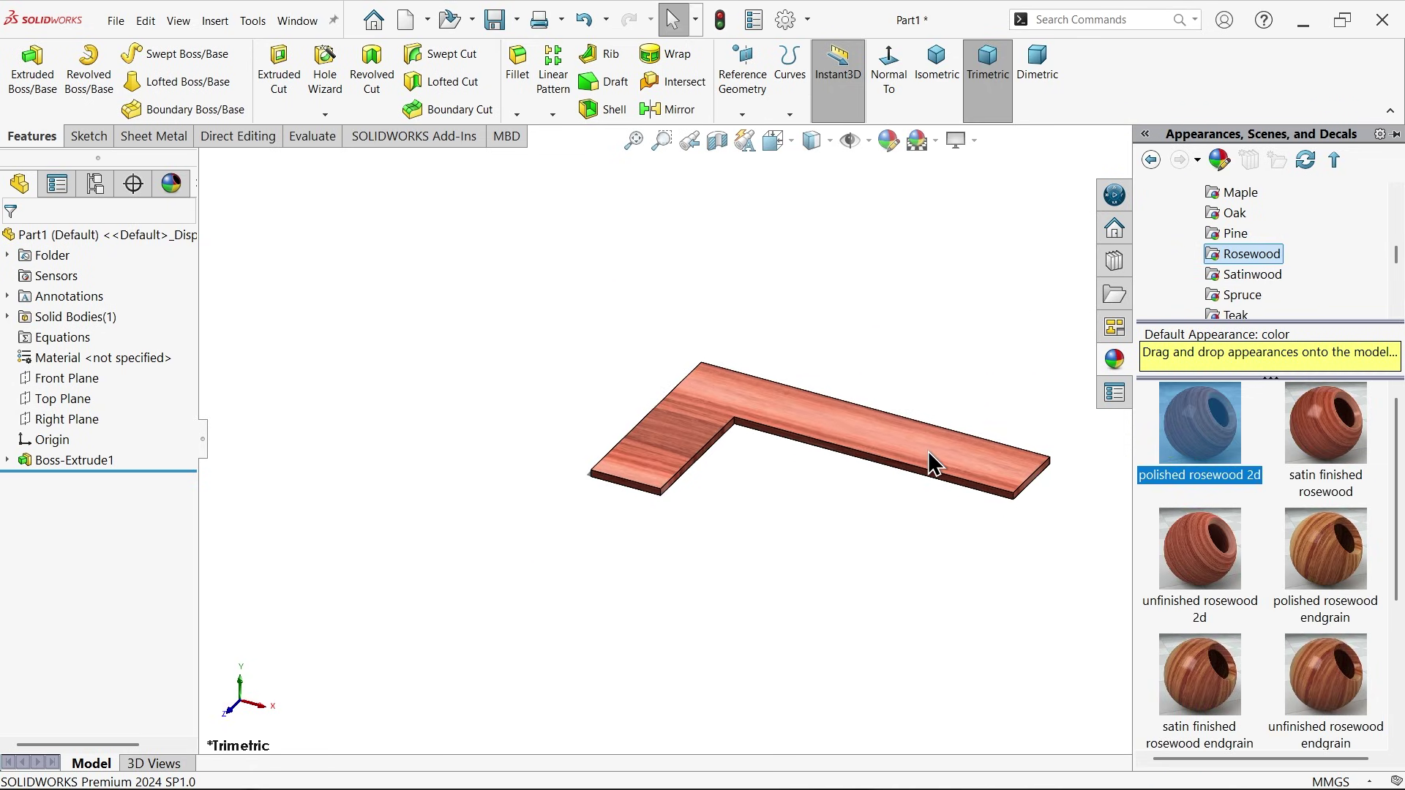
{"action": "scroll", "coordinate": [800, 470], "scroll_direction": "down", "scroll_amount": 2}
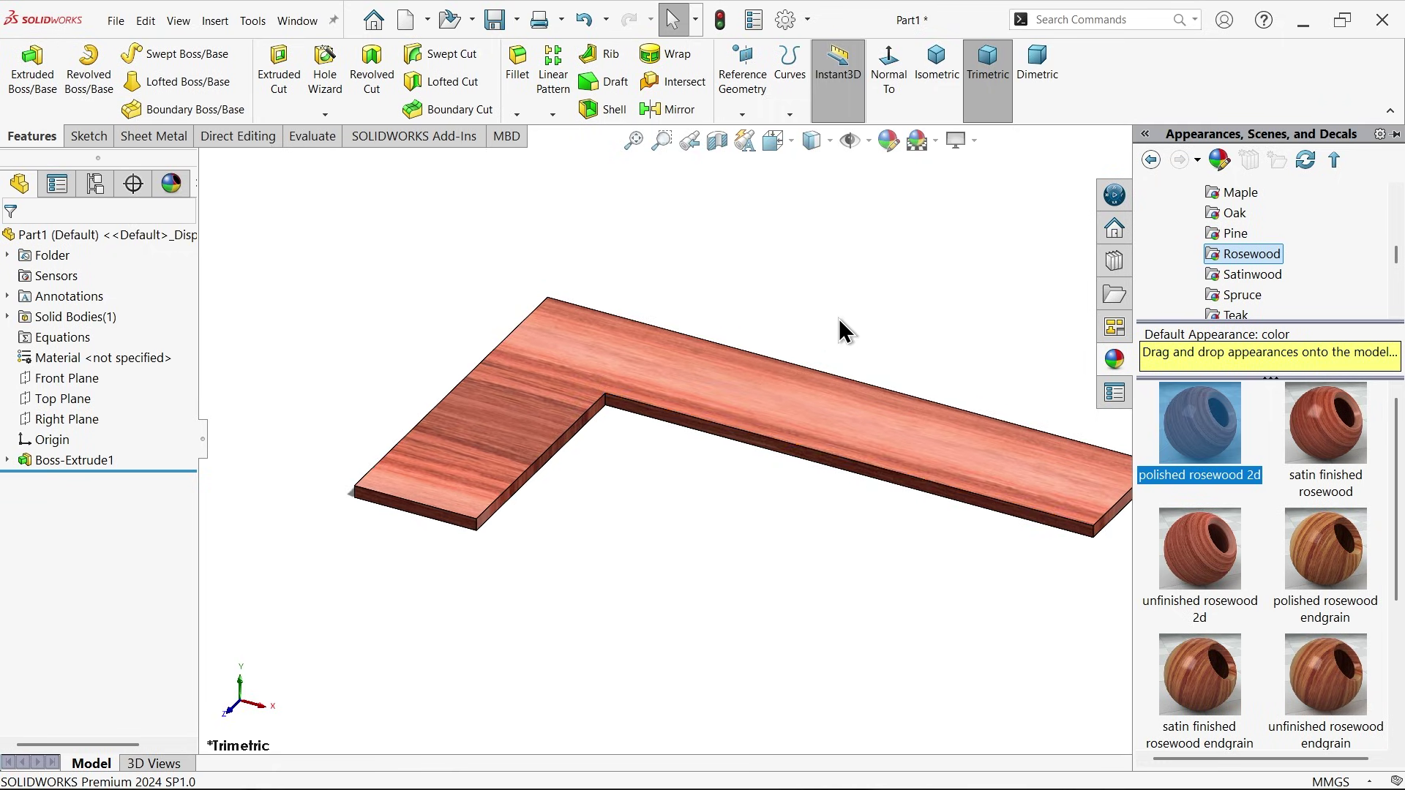
{"action": "scroll", "coordinate": [625, 502], "scroll_direction": "down", "scroll_amount": 1}
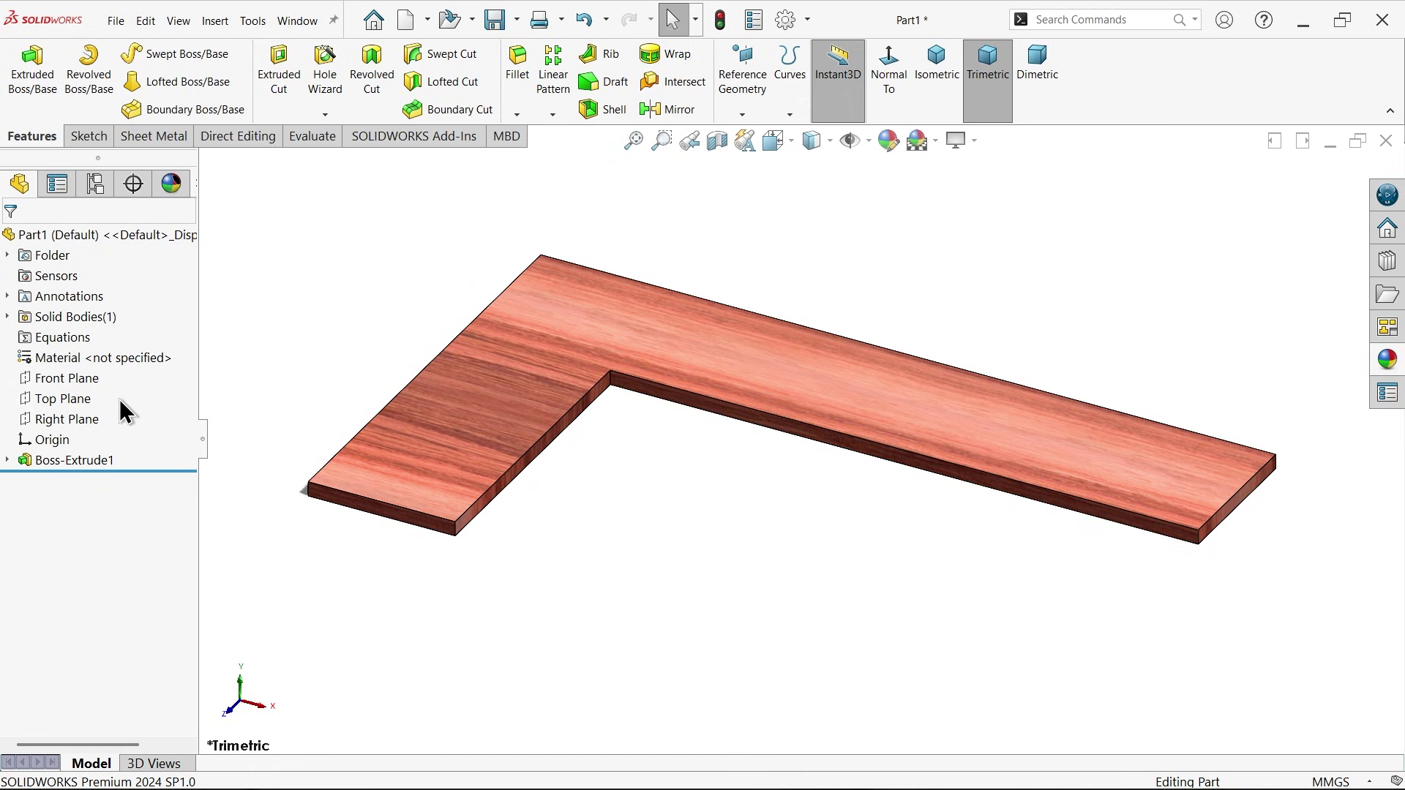
{"action": "left_click", "coordinate": [80, 380]}
Step: Sketch an 8000 mm horizontal centerline along the slab's edge on the Front Plane
{"action": "middle_click_drag", "start_coordinate": [549, 425], "coordinate": [609, 427]}
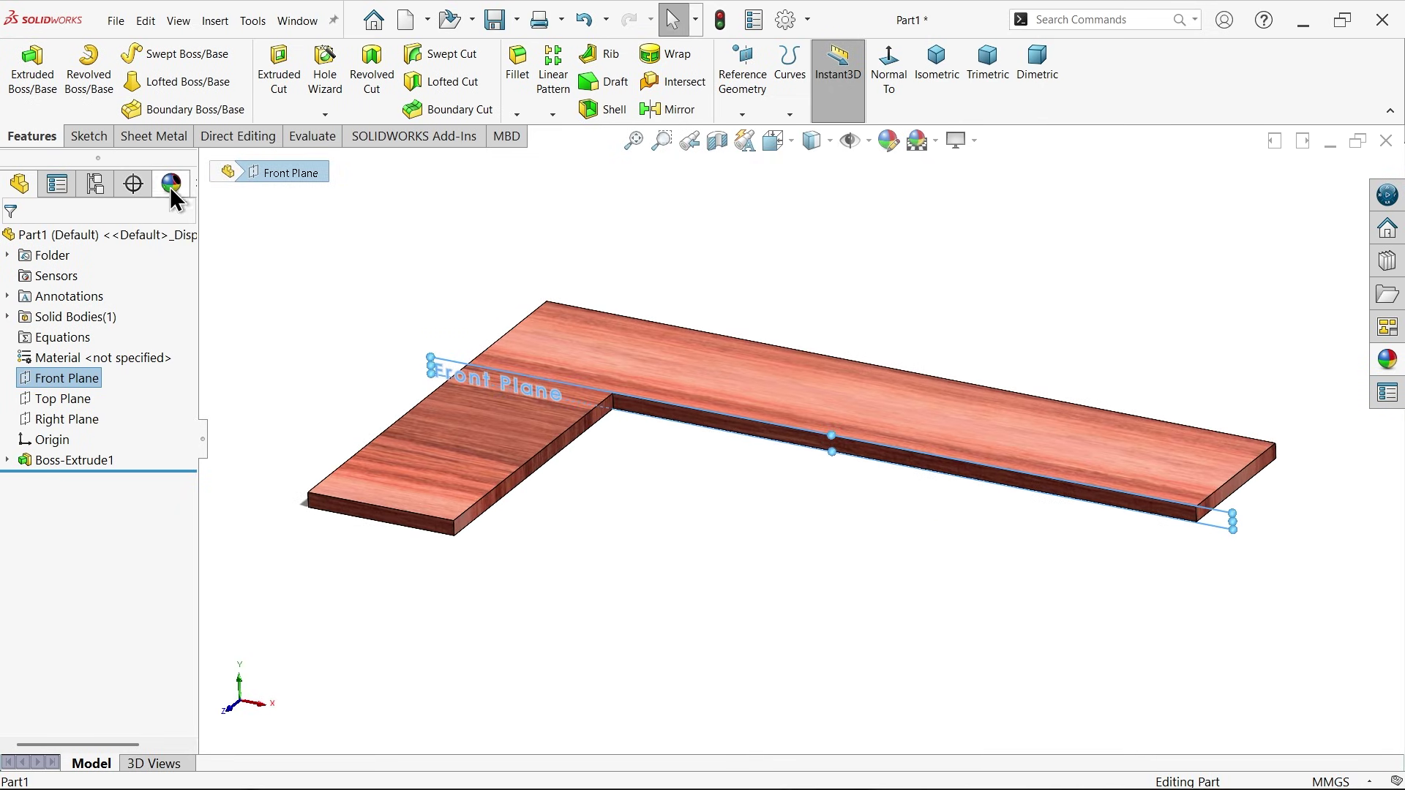
{"action": "left_click", "coordinate": [89, 137]}
{"action": "left_click", "coordinate": [22, 86]}
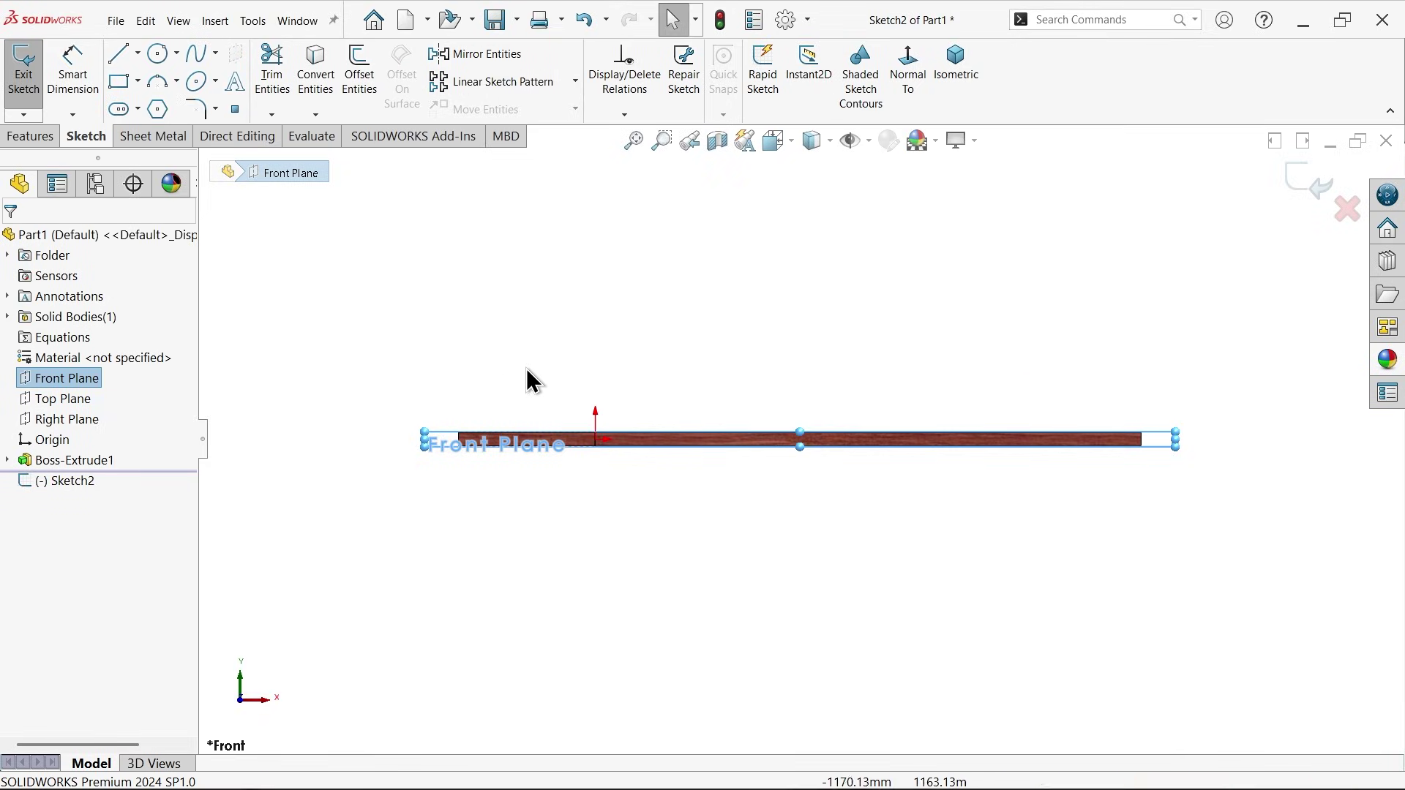
{"action": "scroll", "coordinate": [527, 382], "scroll_direction": "down", "scroll_amount": 2}
{"action": "left_click", "coordinate": [137, 54]}
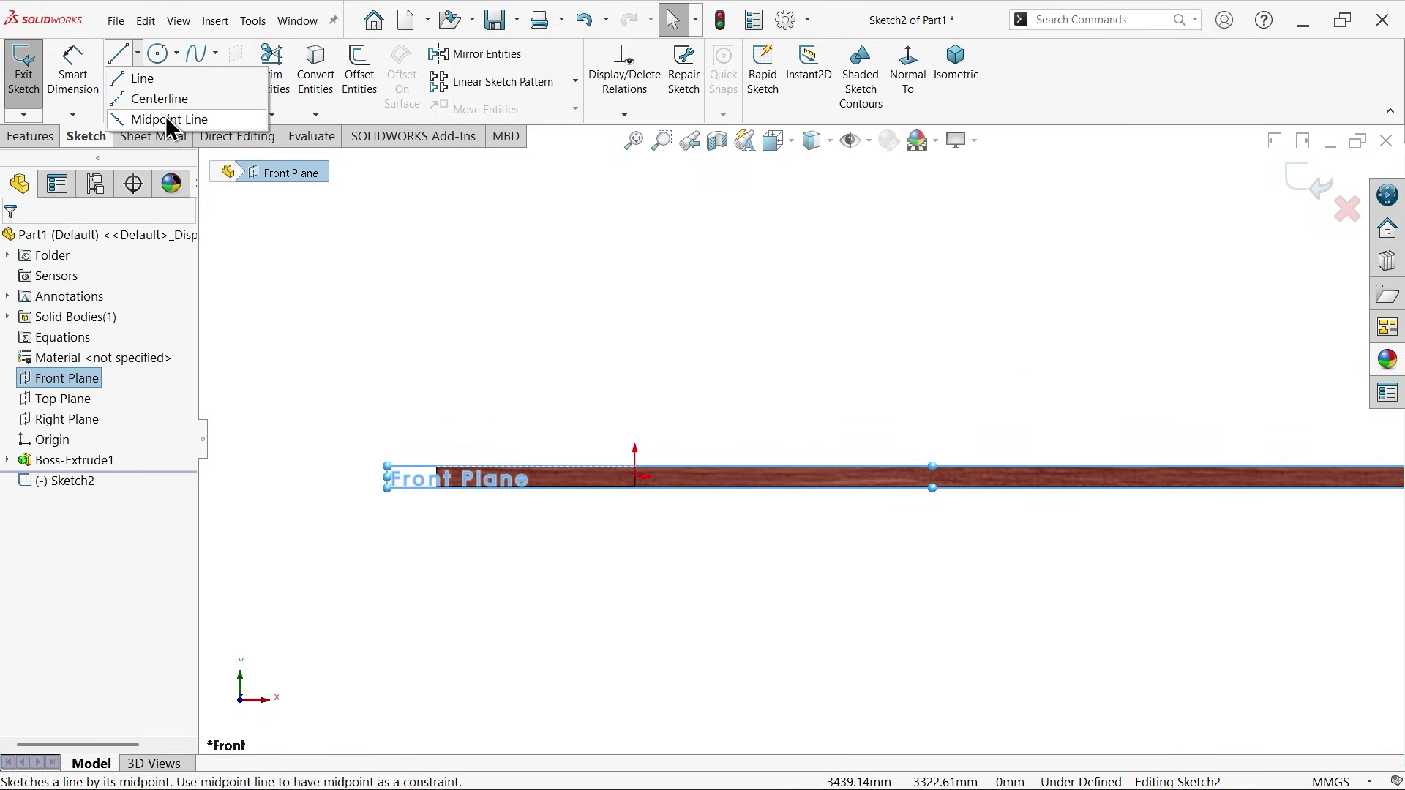
{"action": "left_click", "coordinate": [146, 96]}
{"action": "scroll", "coordinate": [478, 467], "scroll_direction": "down", "scroll_amount": 3}
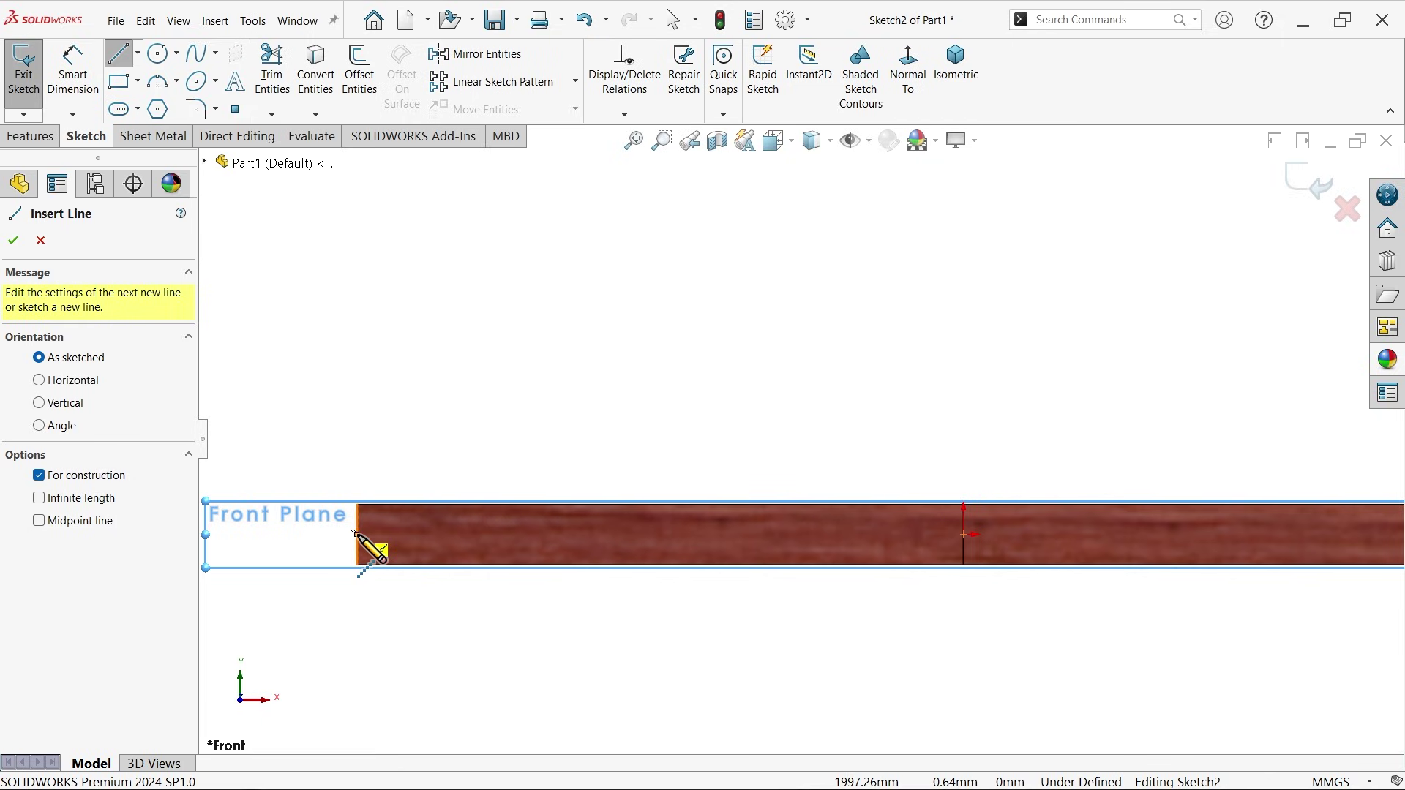
{"action": "left_click", "coordinate": [359, 535]}
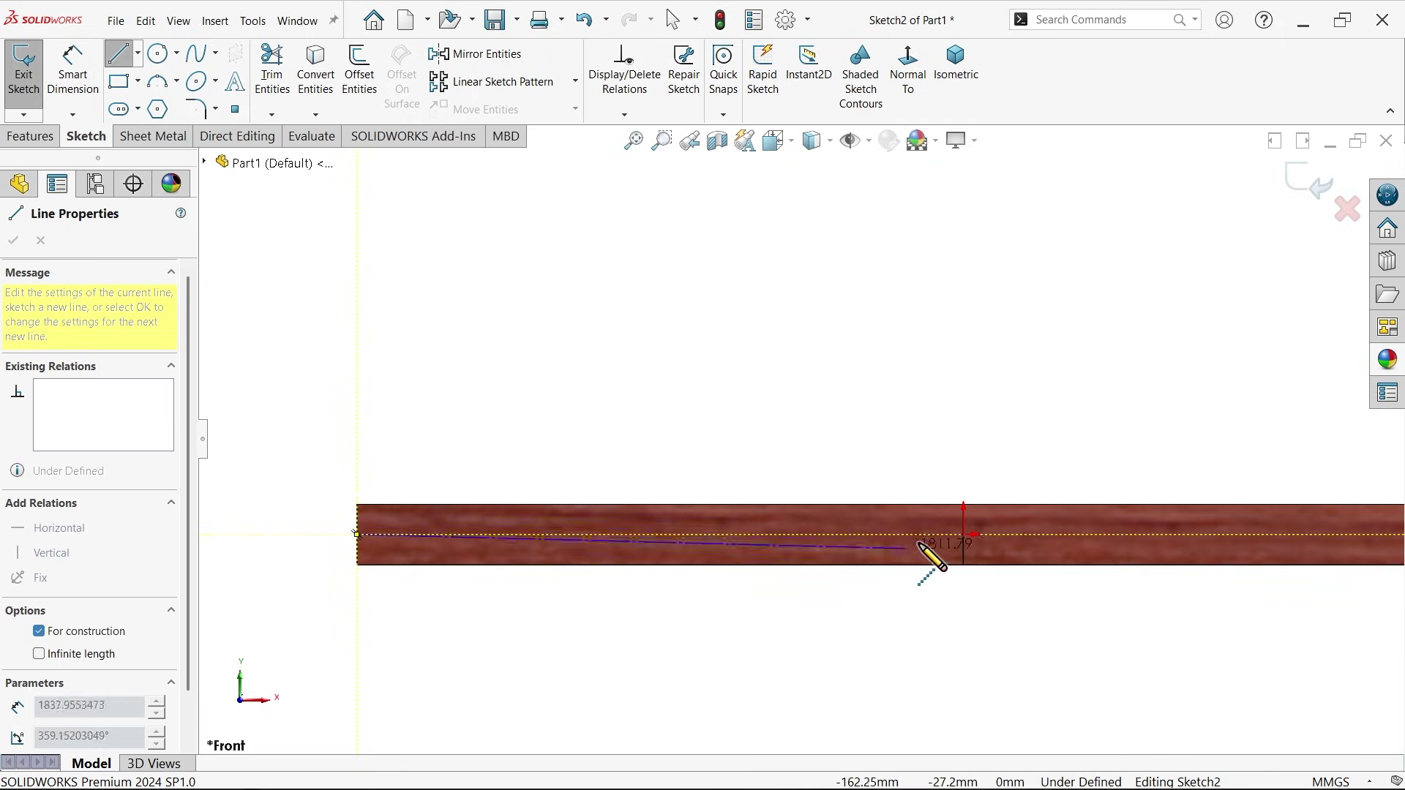
{"action": "left_click", "coordinate": [963, 534]}
{"action": "scroll", "coordinate": [1076, 532], "scroll_direction": "up", "scroll_amount": 3}
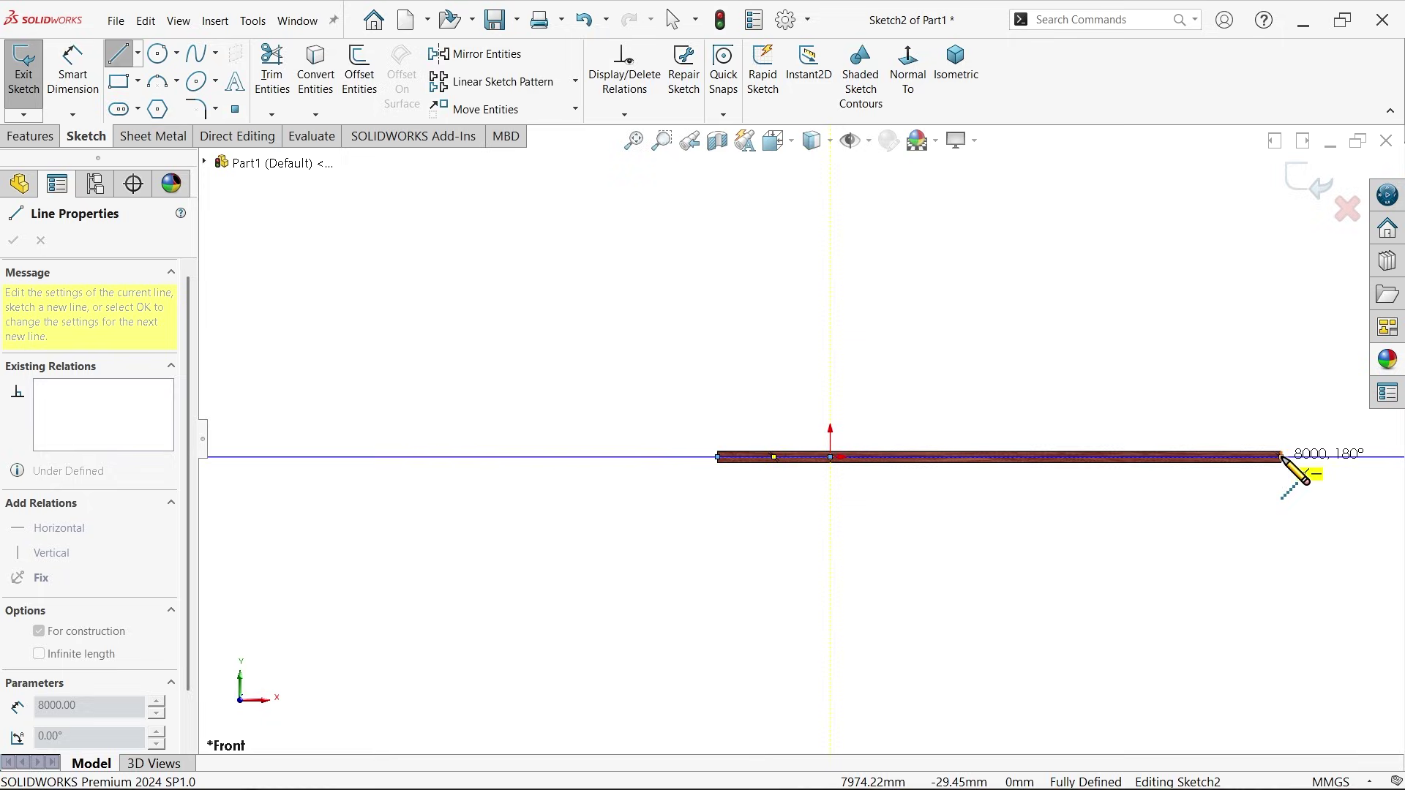
{"action": "scroll", "coordinate": [1126, 480], "scroll_direction": "down", "scroll_amount": 2}
{"action": "scroll", "coordinate": [1125, 480], "scroll_direction": "down", "scroll_amount": 3}
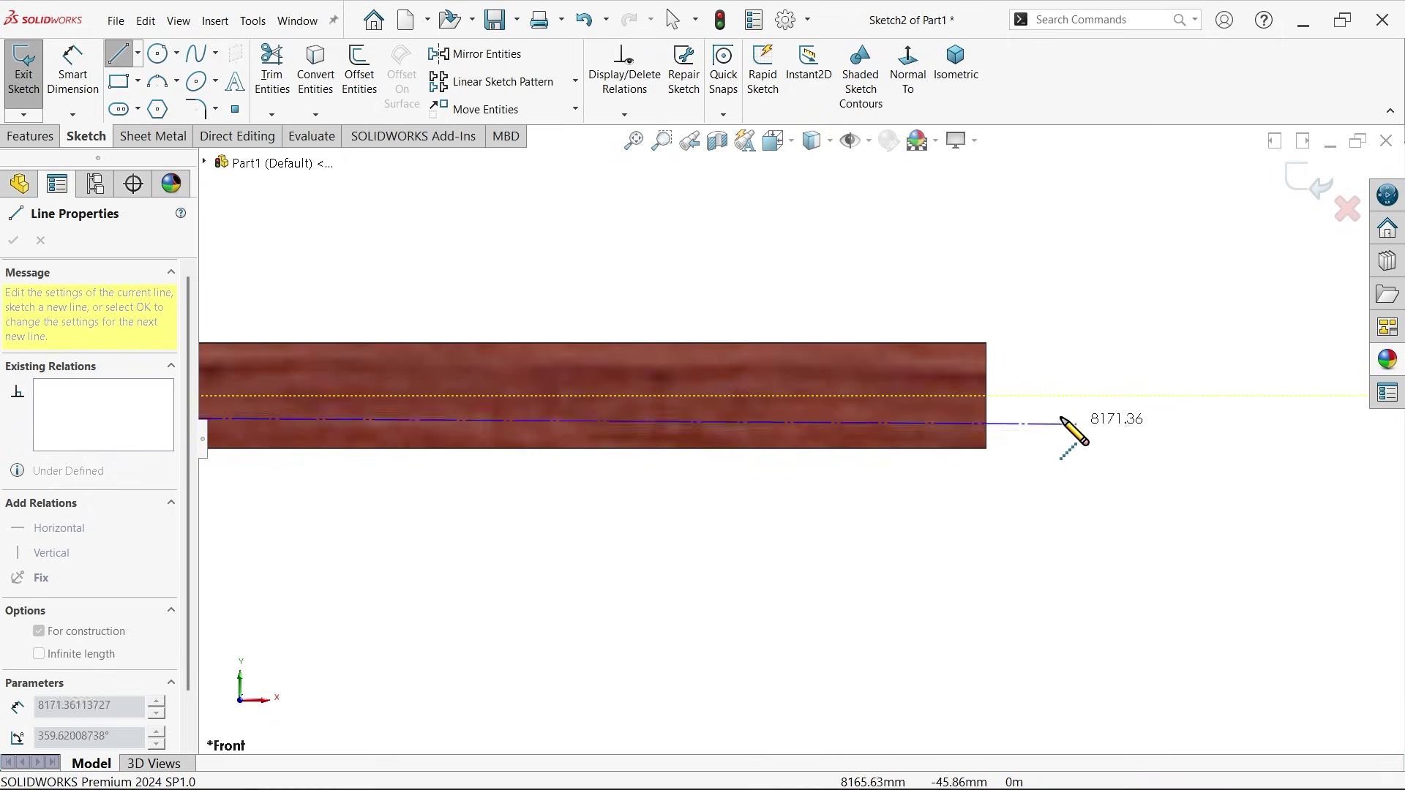
{"action": "left_click", "coordinate": [986, 395]}
{"action": "right_click", "coordinate": [1098, 377]}
{"action": "left_click", "coordinate": [1135, 363]}
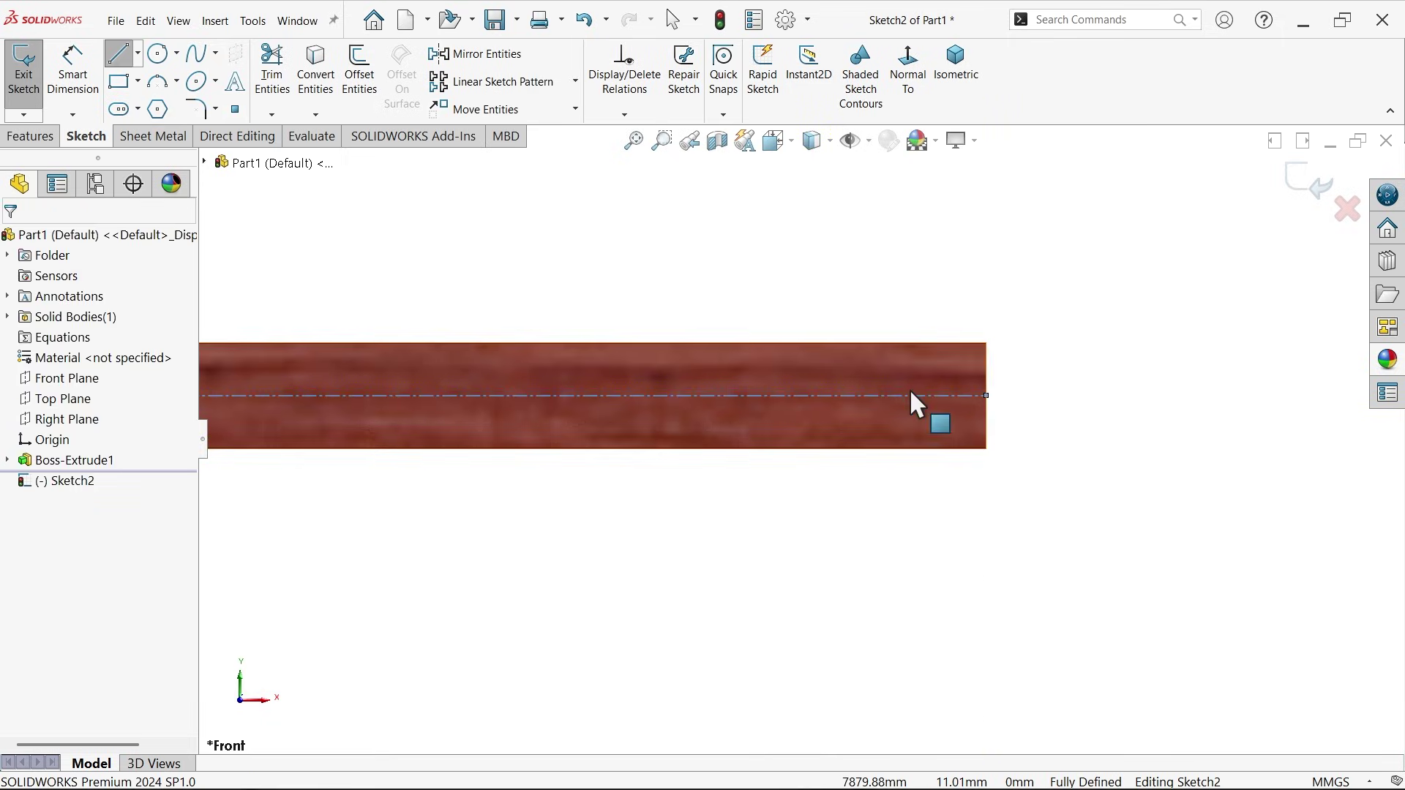
{"action": "scroll", "coordinate": [742, 393], "scroll_direction": "up", "scroll_amount": 2}
{"action": "scroll", "coordinate": [393, 413], "scroll_direction": "down", "scroll_amount": 1}
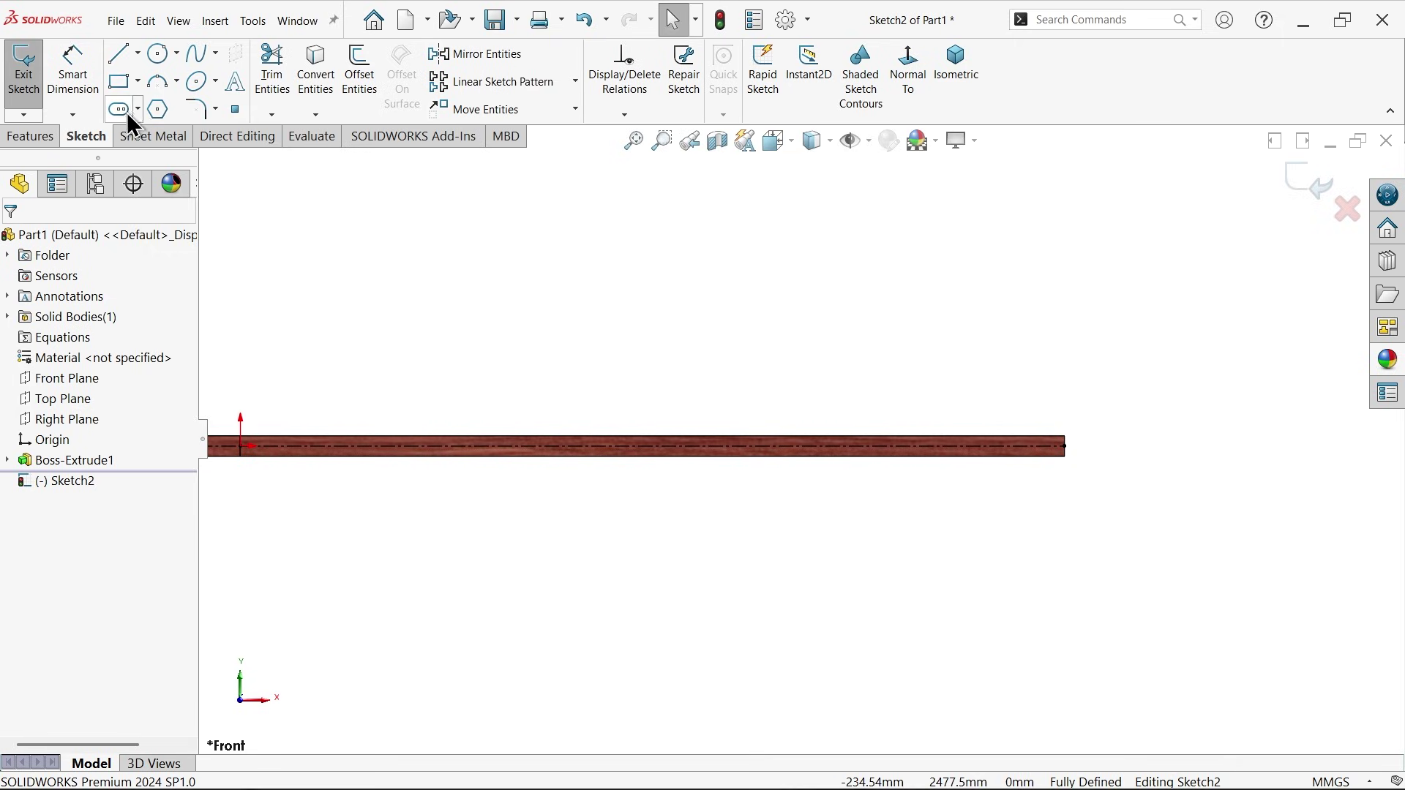
Step: Draw the vertical drop from the slab's right end, a horizontal bottom run, and an S-curve
{"action": "left_click", "coordinate": [122, 58]}
{"action": "scroll", "coordinate": [367, 449], "scroll_direction": "down", "scroll_amount": 1}
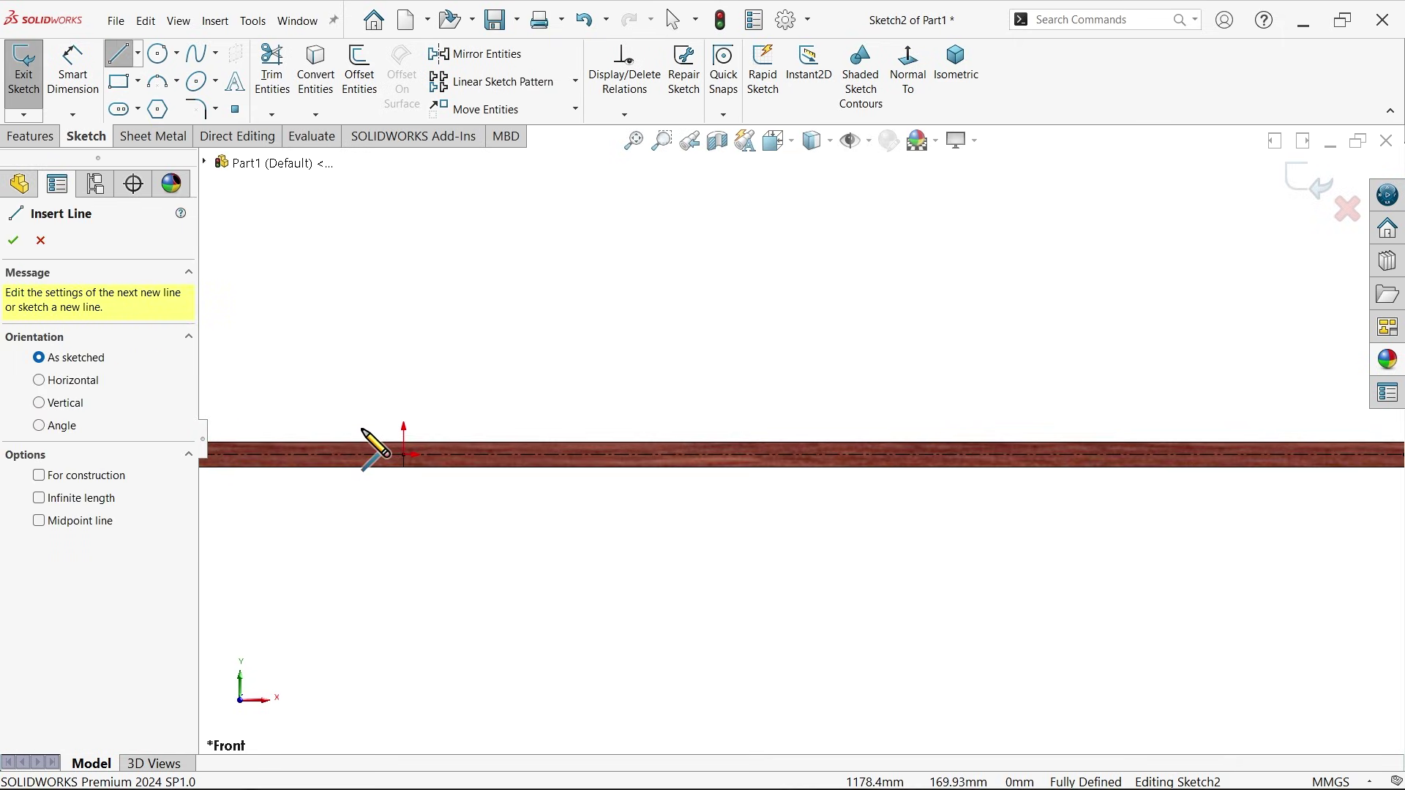
{"action": "scroll", "coordinate": [483, 462], "scroll_direction": "up", "scroll_amount": 2}
{"action": "scroll", "coordinate": [520, 482], "scroll_direction": "down", "scroll_amount": 1}
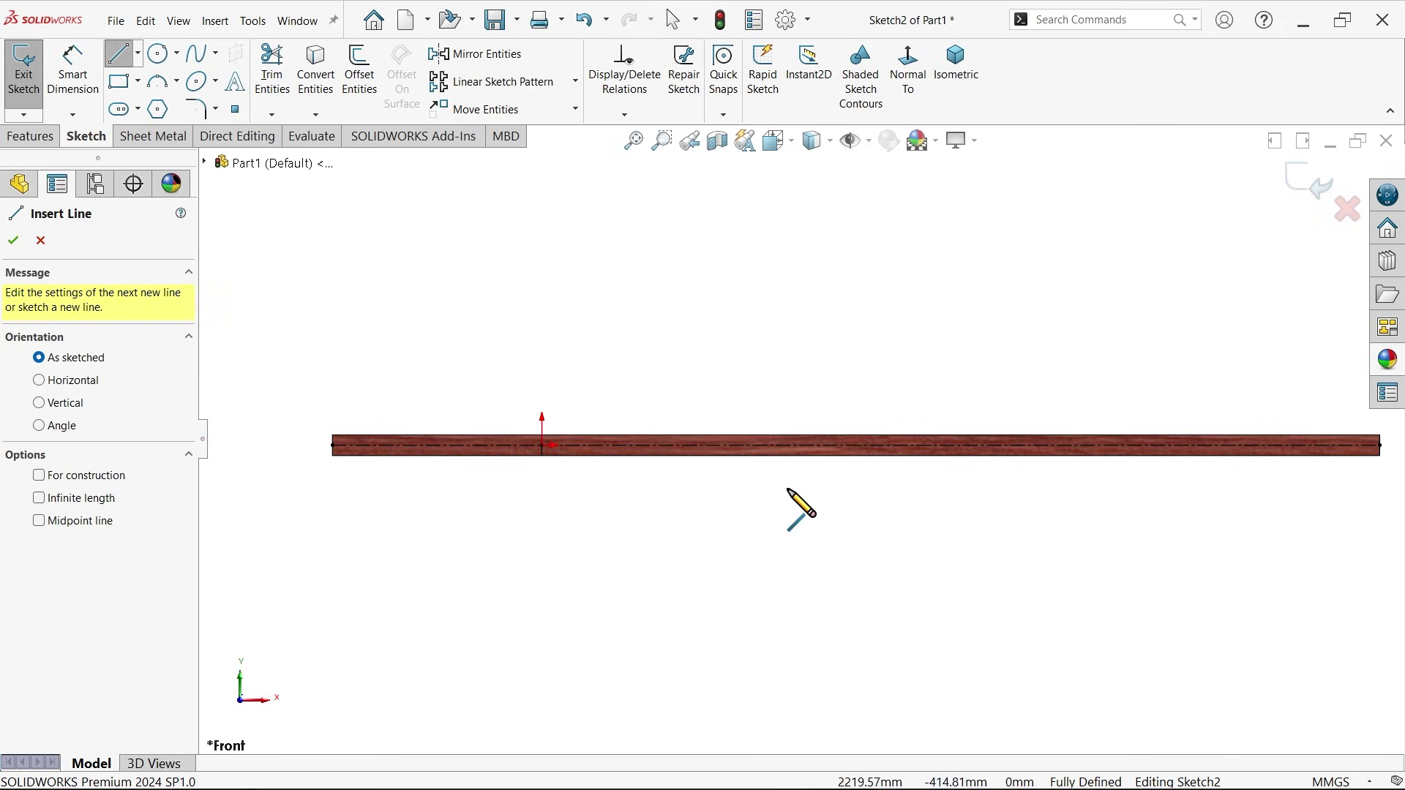
{"action": "scroll", "coordinate": [788, 492], "scroll_direction": "up", "scroll_amount": 1}
{"action": "left_click", "coordinate": [1284, 445]}
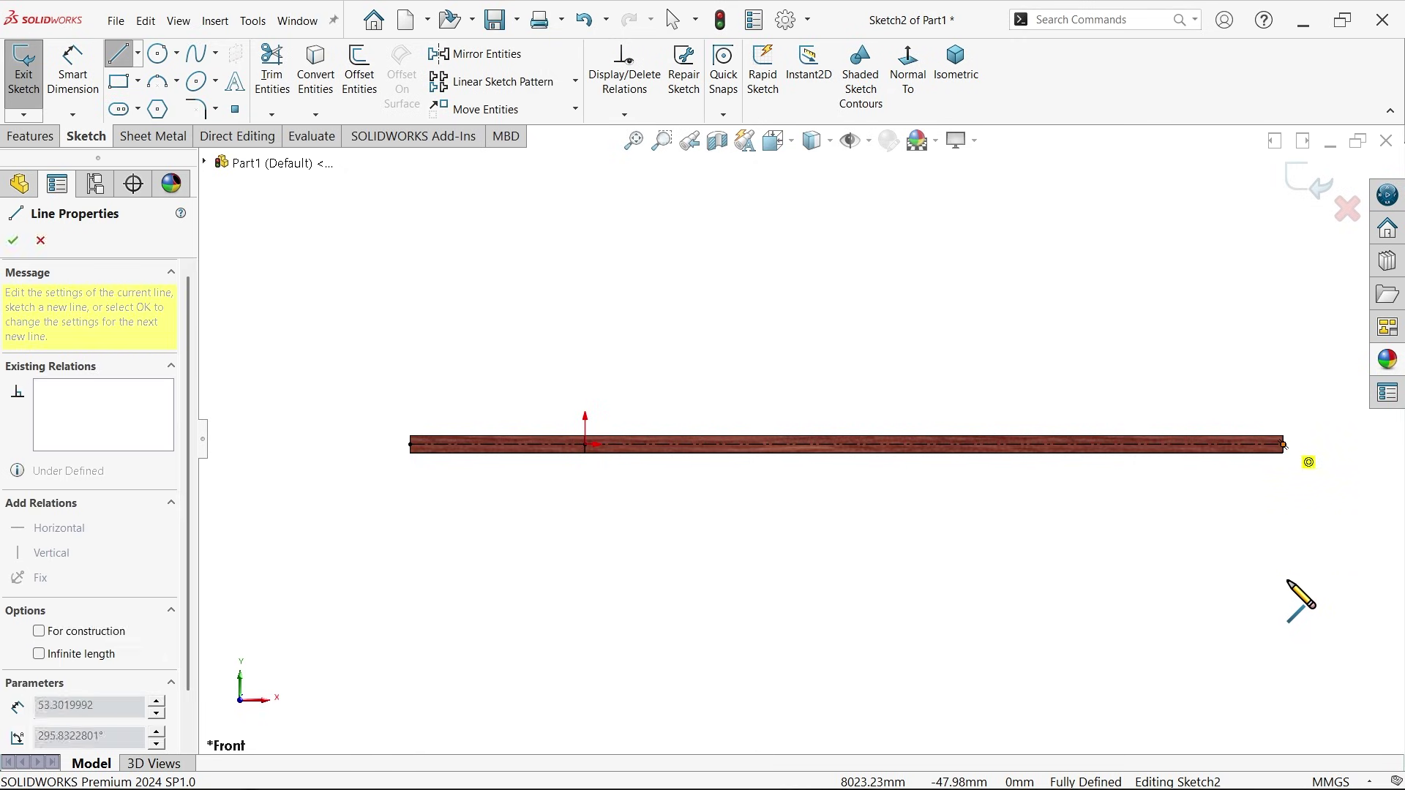
{"action": "left_click", "coordinate": [1282, 629]}
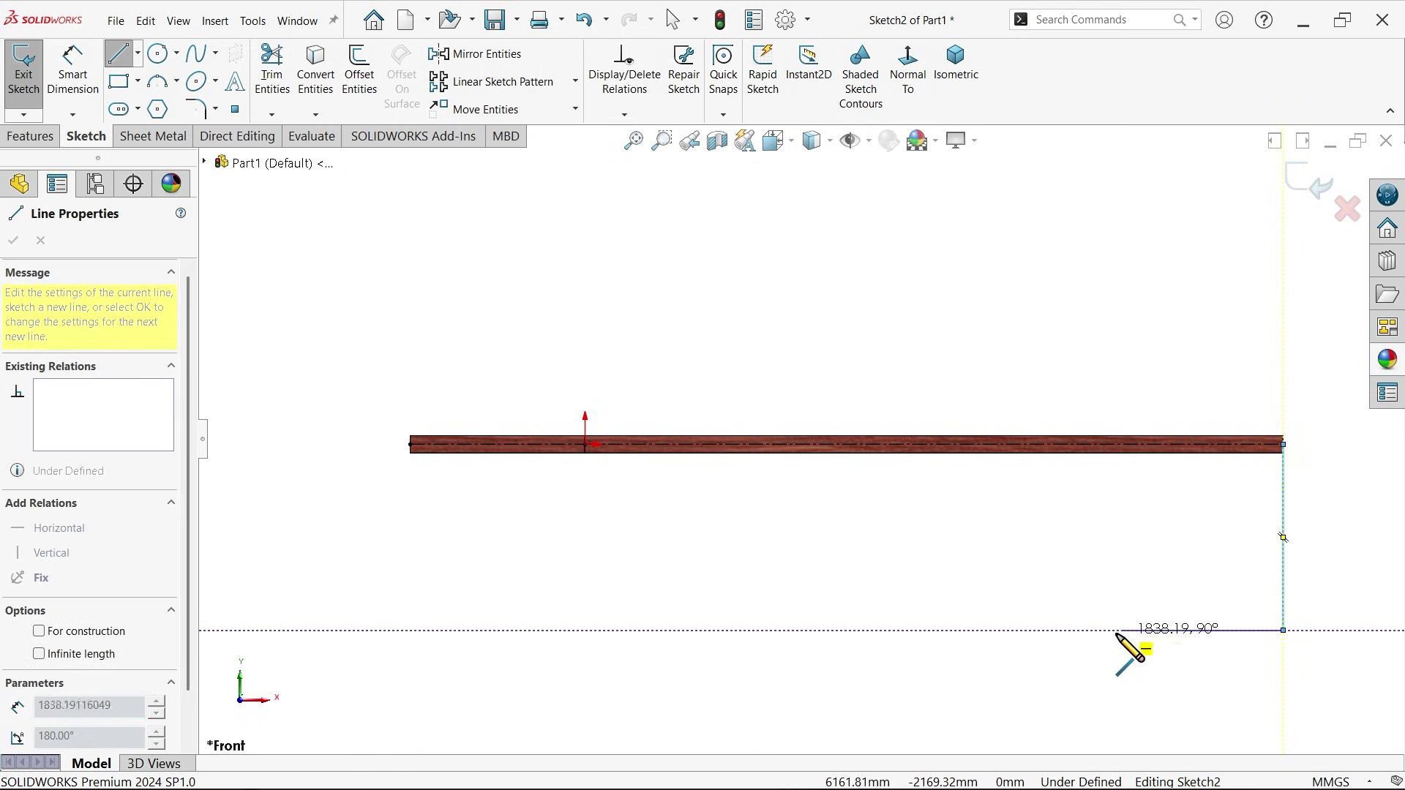
{"action": "left_click", "coordinate": [1026, 630]}
{"action": "scroll", "coordinate": [1015, 609], "scroll_direction": "down", "scroll_amount": 1}
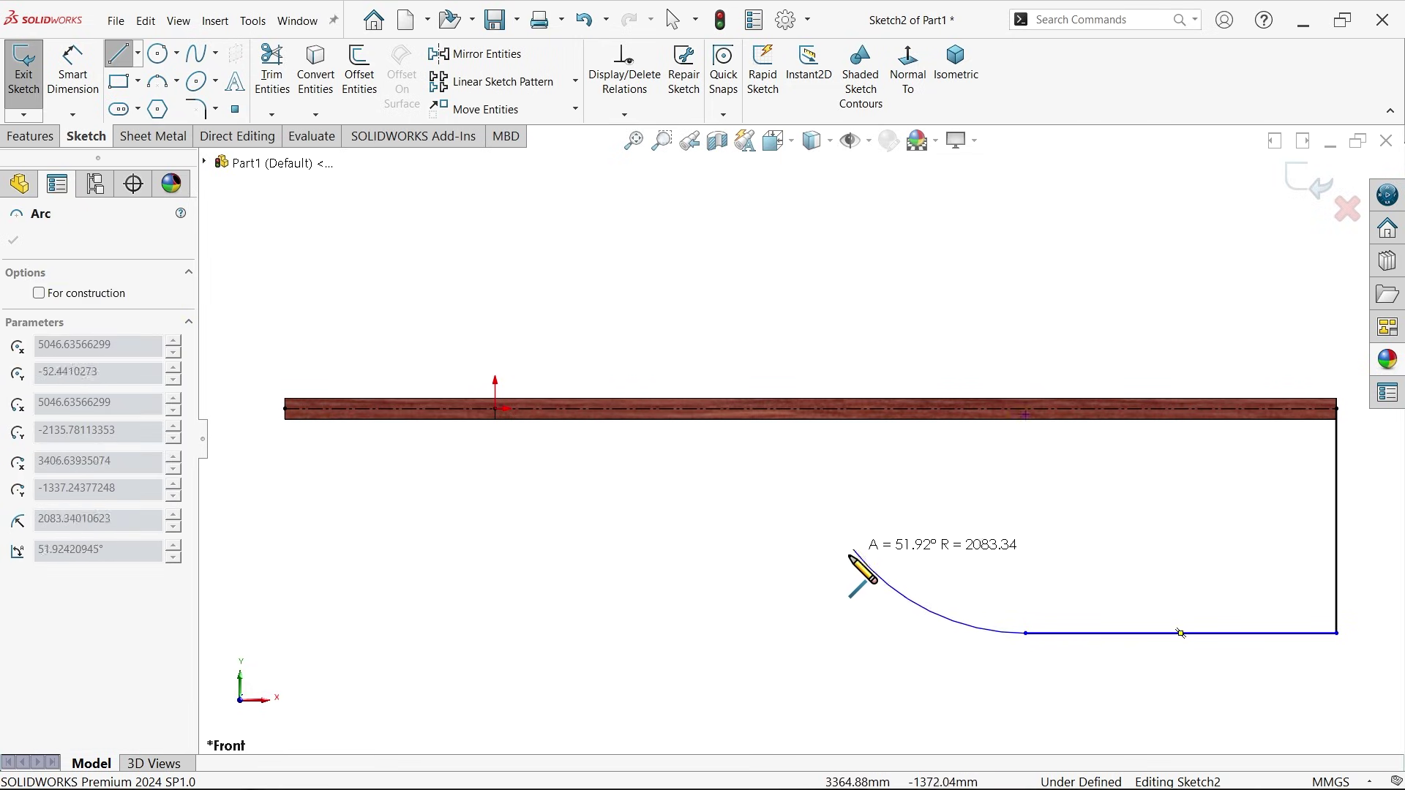
{"action": "left_click", "coordinate": [847, 556]}
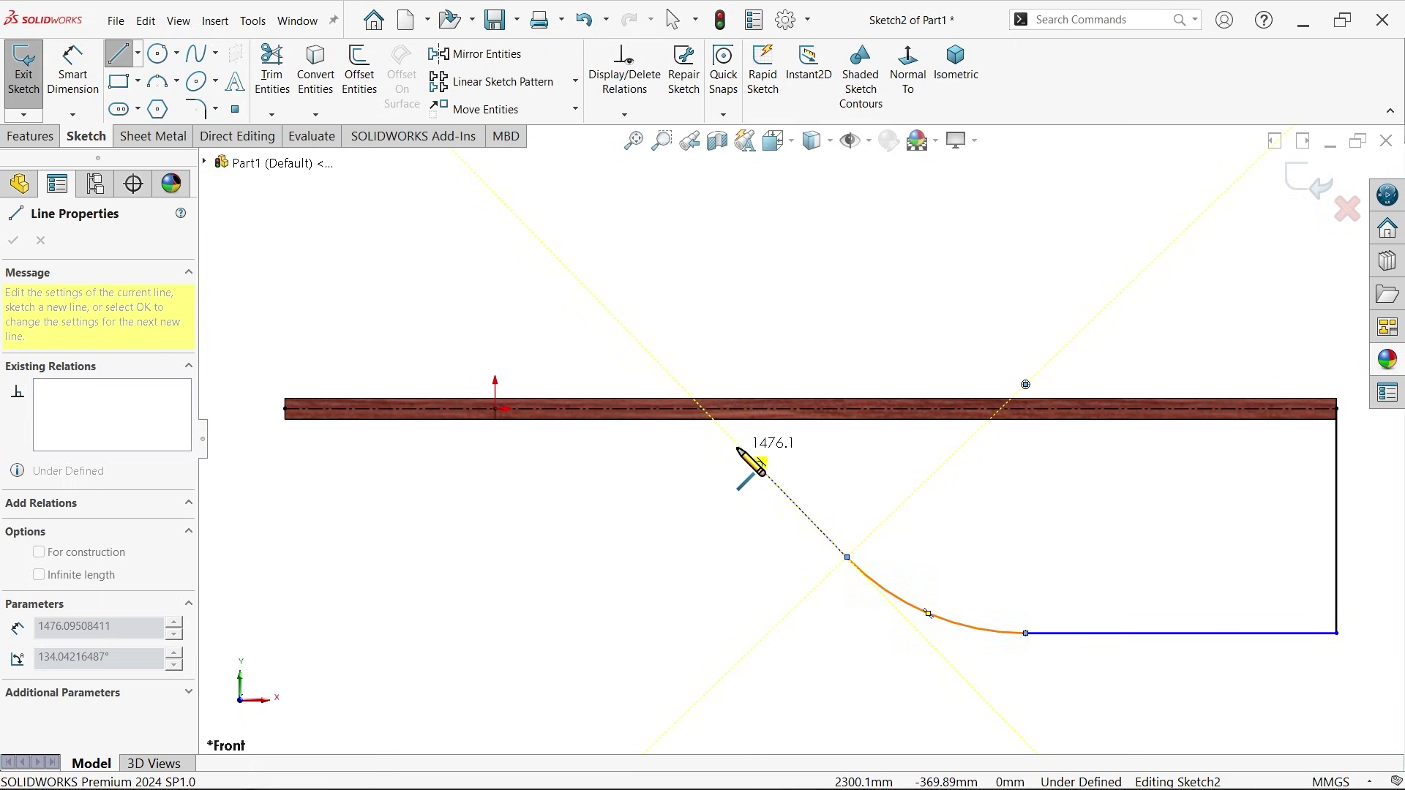
{"action": "scroll", "coordinate": [713, 450], "scroll_direction": "down", "scroll_amount": 2}
{"action": "left_click", "coordinate": [770, 453]}
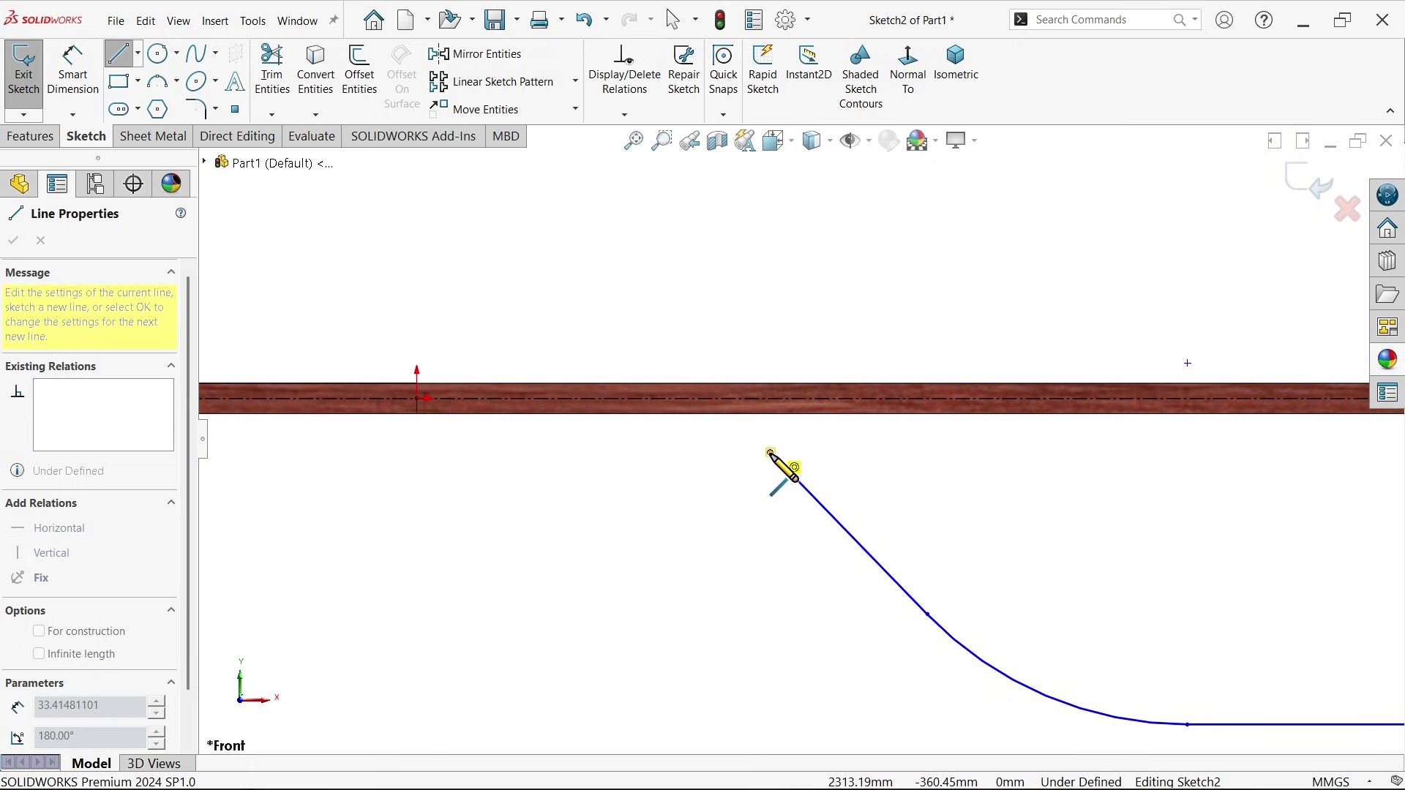
{"action": "left_click", "coordinate": [420, 399]}
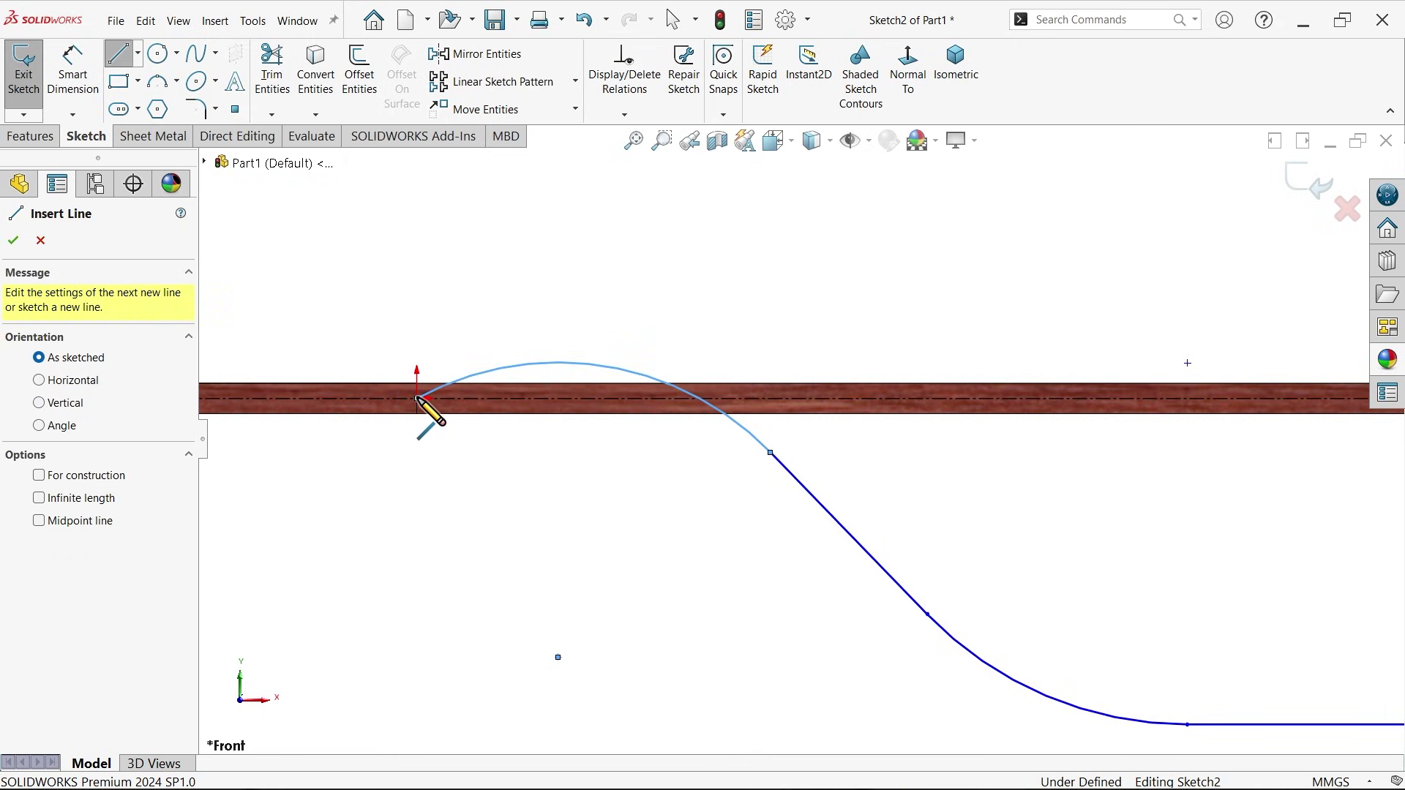
{"action": "right_click", "coordinate": [435, 454]}
{"action": "left_click", "coordinate": [534, 471]}
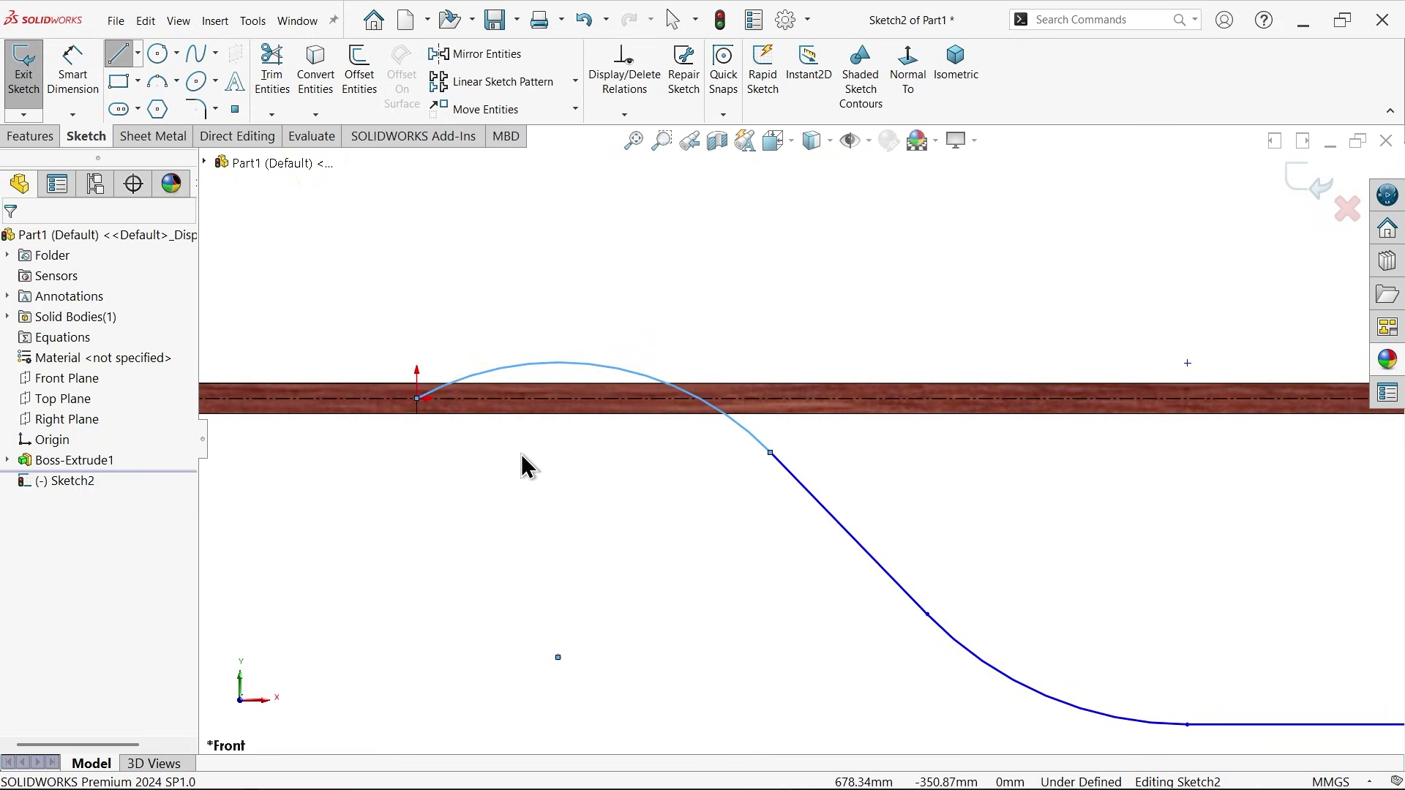
{"action": "scroll", "coordinate": [522, 453], "scroll_direction": "up", "scroll_amount": 2}
Step: Make the upper arc tangent to the slab centerline
{"action": "left_click", "coordinate": [512, 415]}
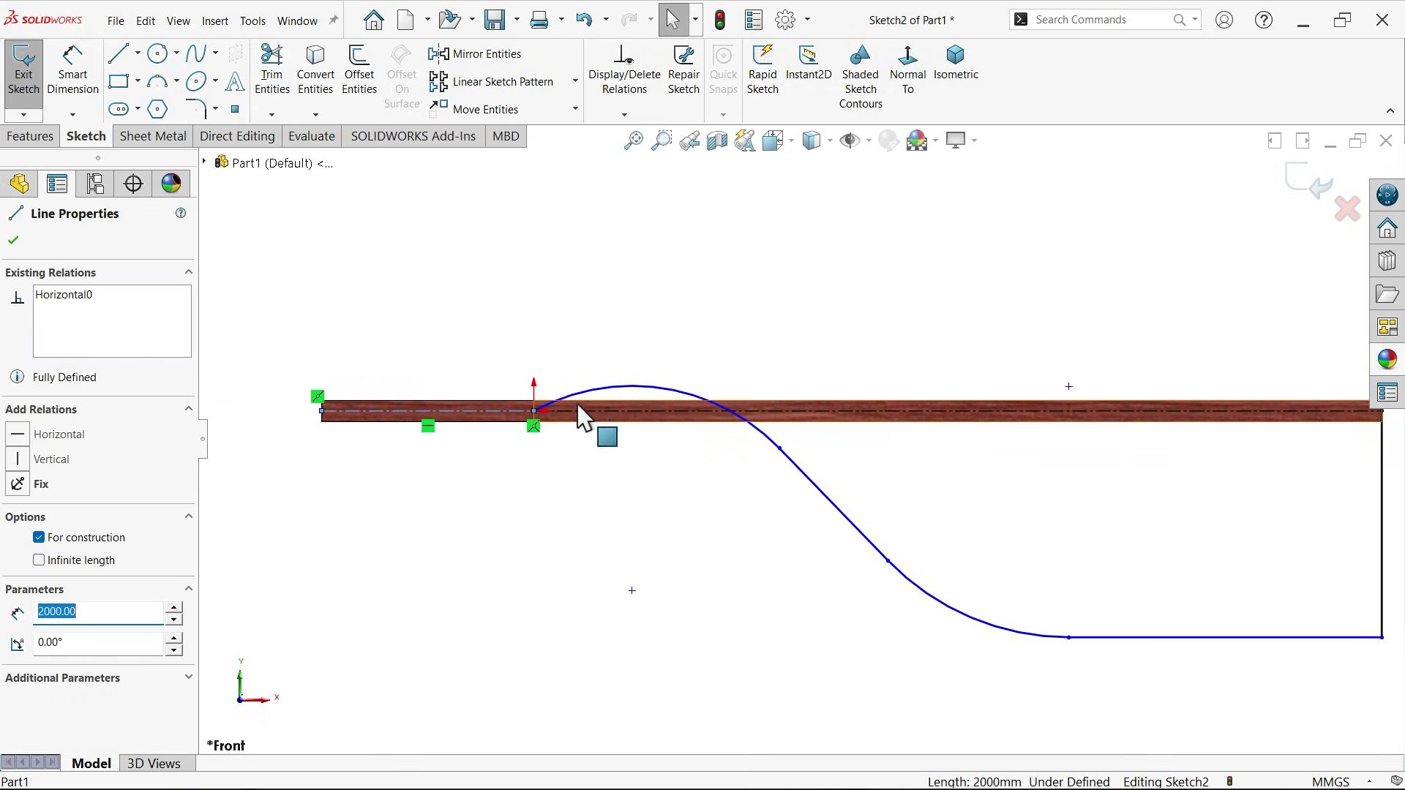
{"action": "left_click", "coordinate": [599, 393], "text": "ctrl"}
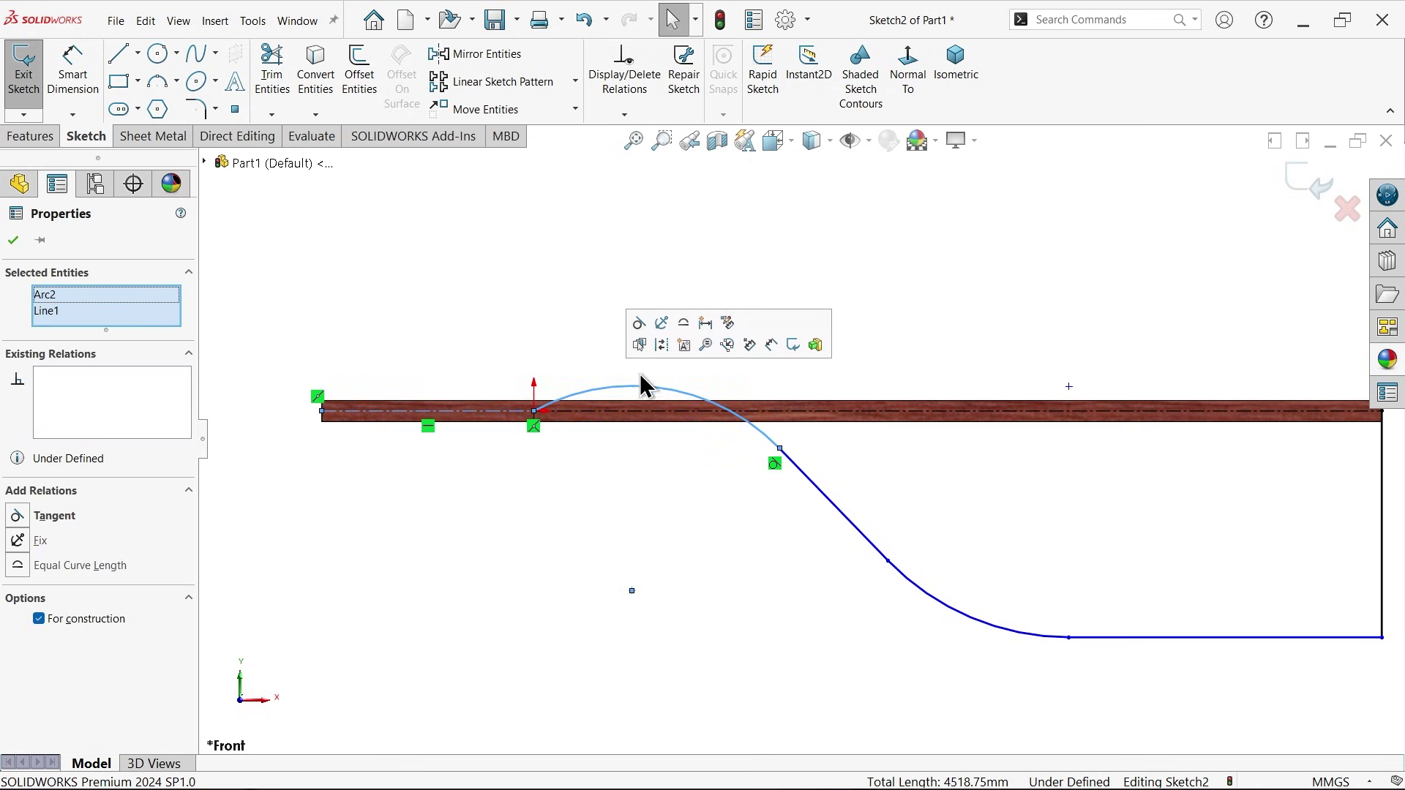
{"action": "left_click", "coordinate": [638, 320]}
{"action": "left_click", "coordinate": [583, 511]}
{"action": "scroll", "coordinate": [583, 512], "scroll_direction": "up", "scroll_amount": 2}
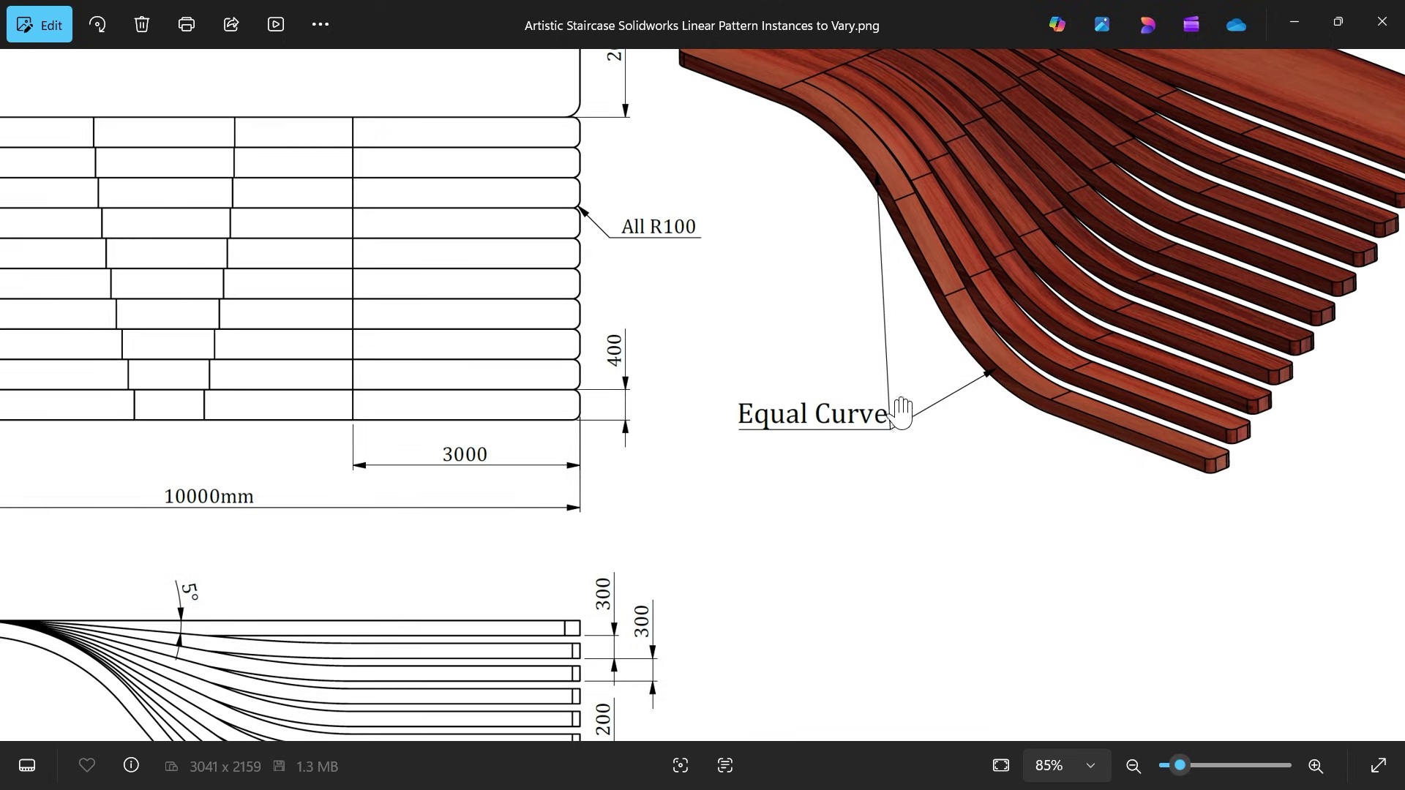
Step: Pan the reference image between the plan-view dimensions and the stair side view
{"action": "left_click_drag", "start_coordinate": [778, 528], "coordinate": [975, 291]}
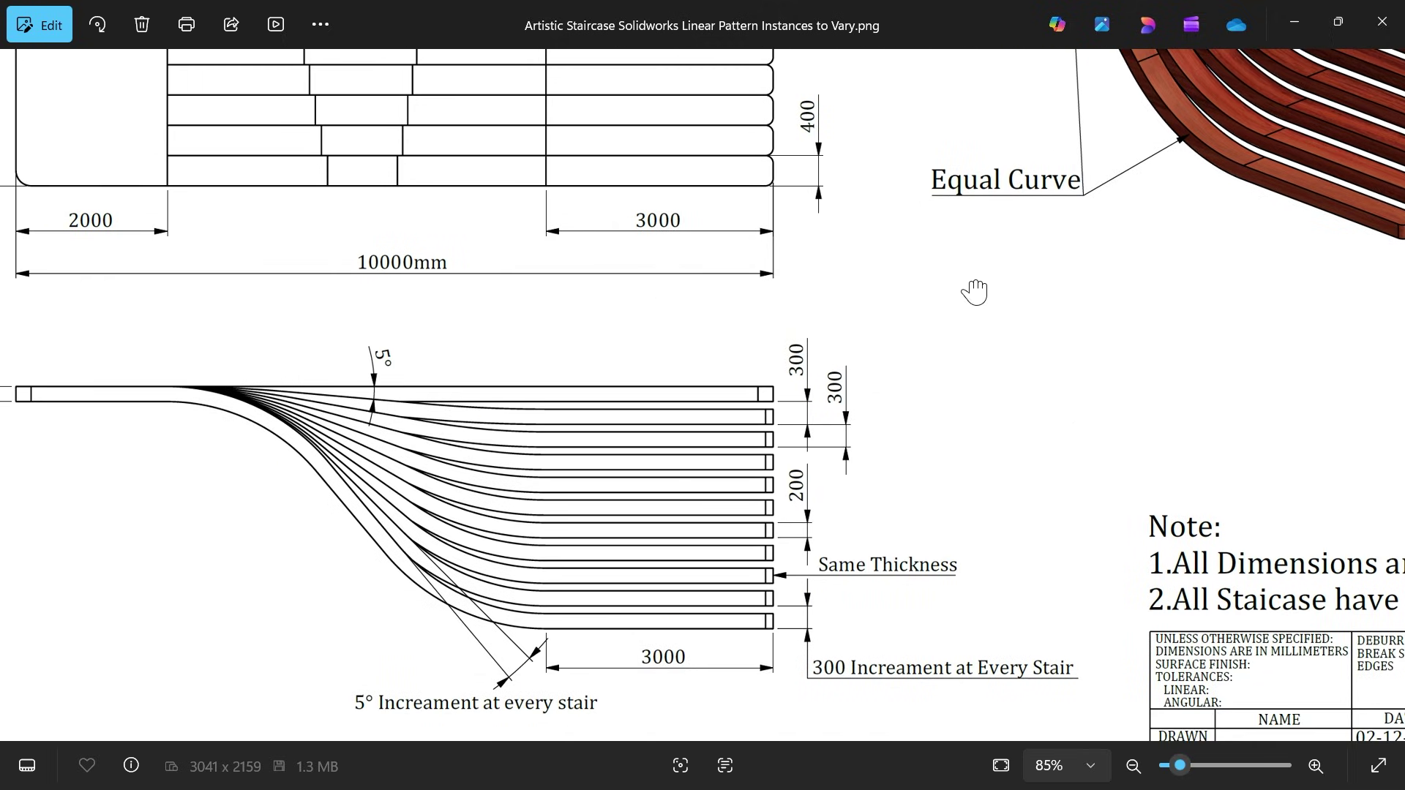
{"action": "left_click_drag", "start_coordinate": [725, 273], "coordinate": [688, 507]}
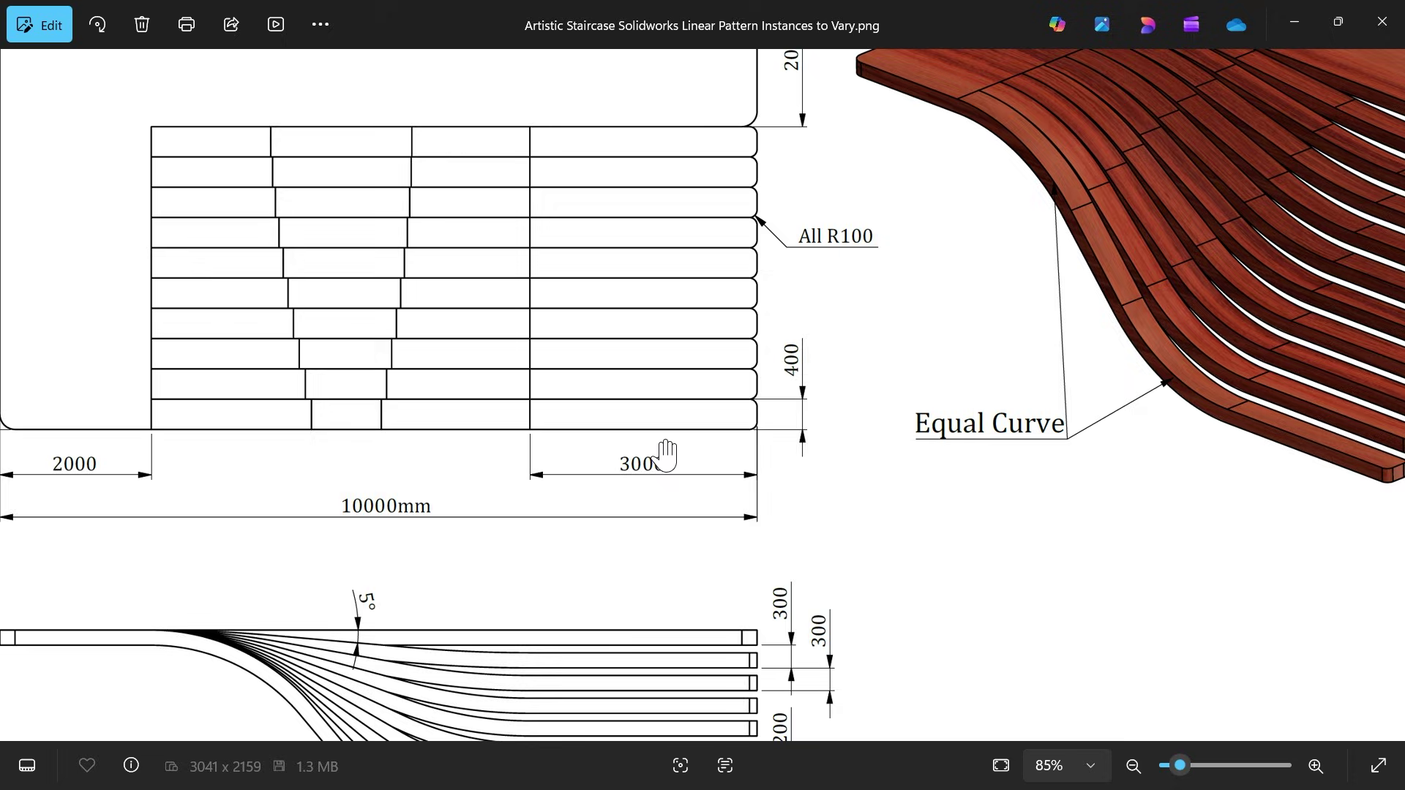
{"action": "left_click_drag", "start_coordinate": [666, 453], "coordinate": [693, 376]}
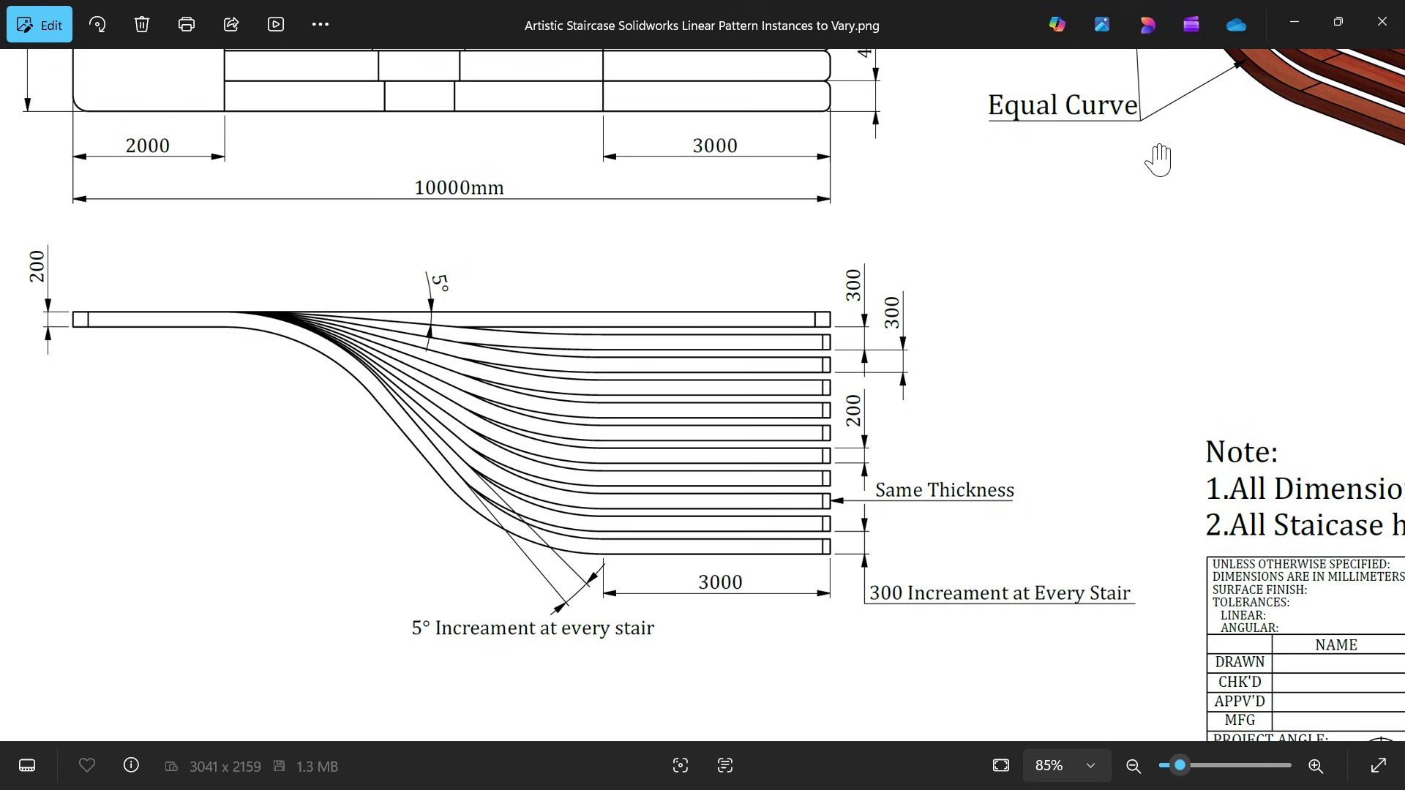
Step: Close the reference viewer and dimension the bottom horizontal run to 3000
{"action": "left_click", "coordinate": [1296, 22]}
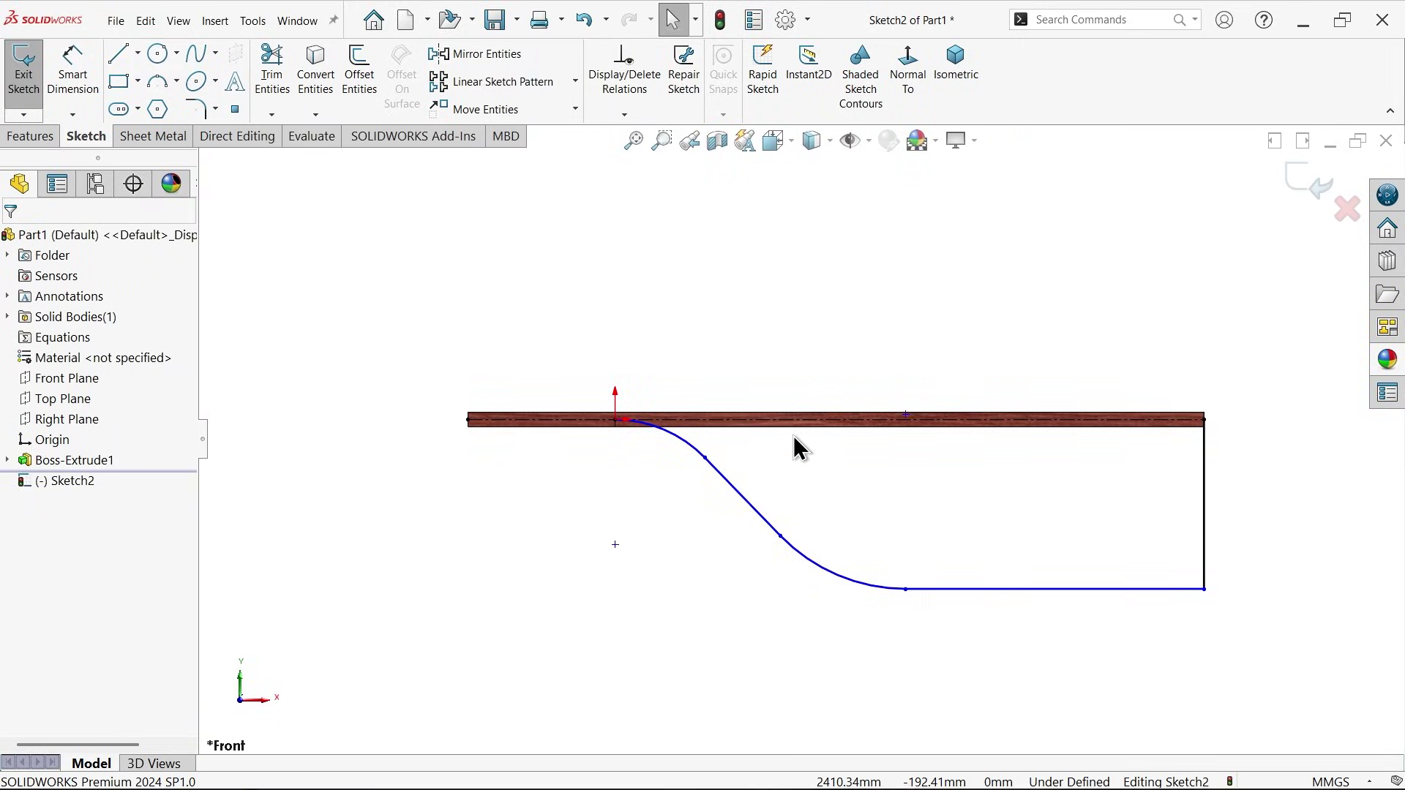
{"action": "scroll", "coordinate": [794, 445], "scroll_direction": "up", "scroll_amount": 2}
{"action": "left_click", "coordinate": [73, 69]}
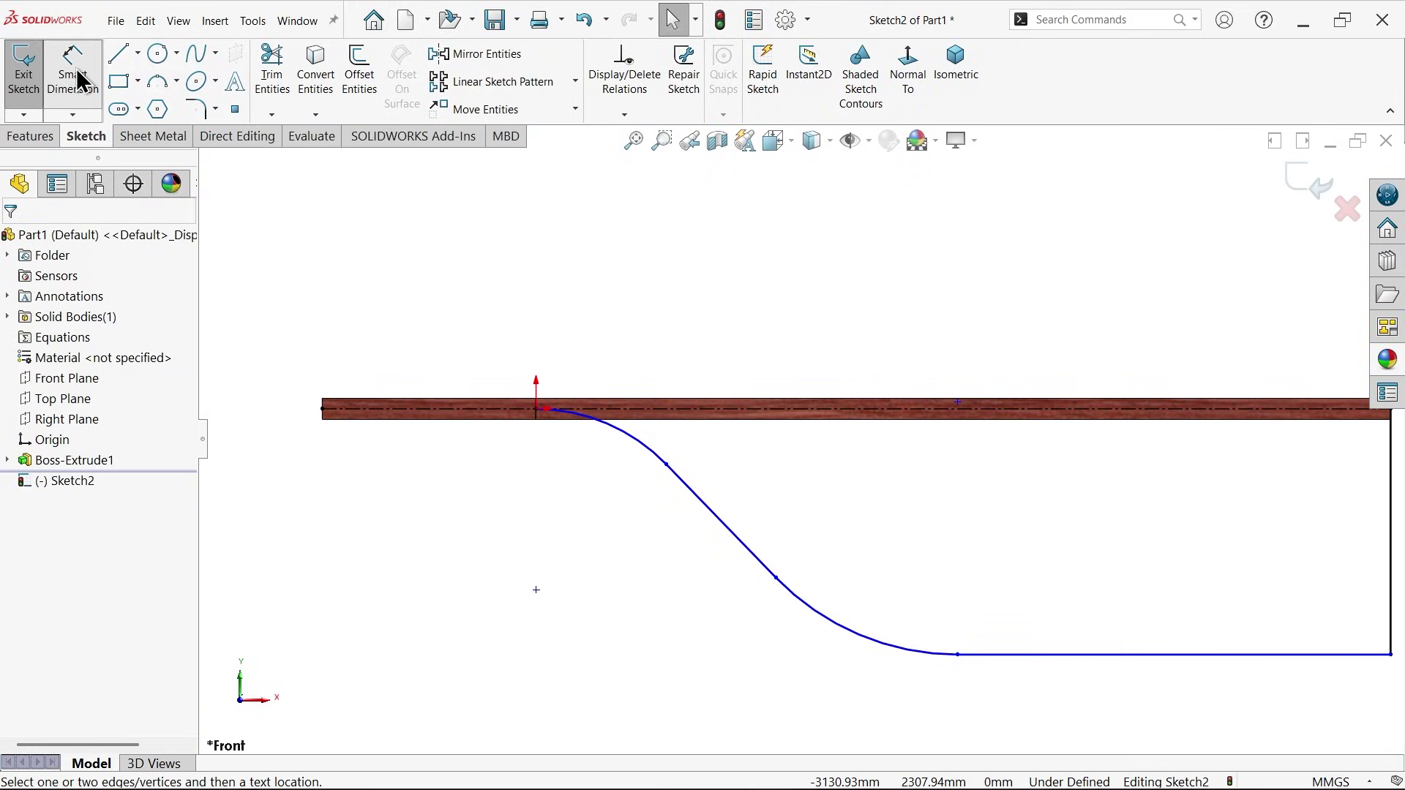
{"action": "scroll", "coordinate": [796, 428], "scroll_direction": "up", "scroll_amount": 1}
{"action": "scroll", "coordinate": [976, 554], "scroll_direction": "down", "scroll_amount": 2}
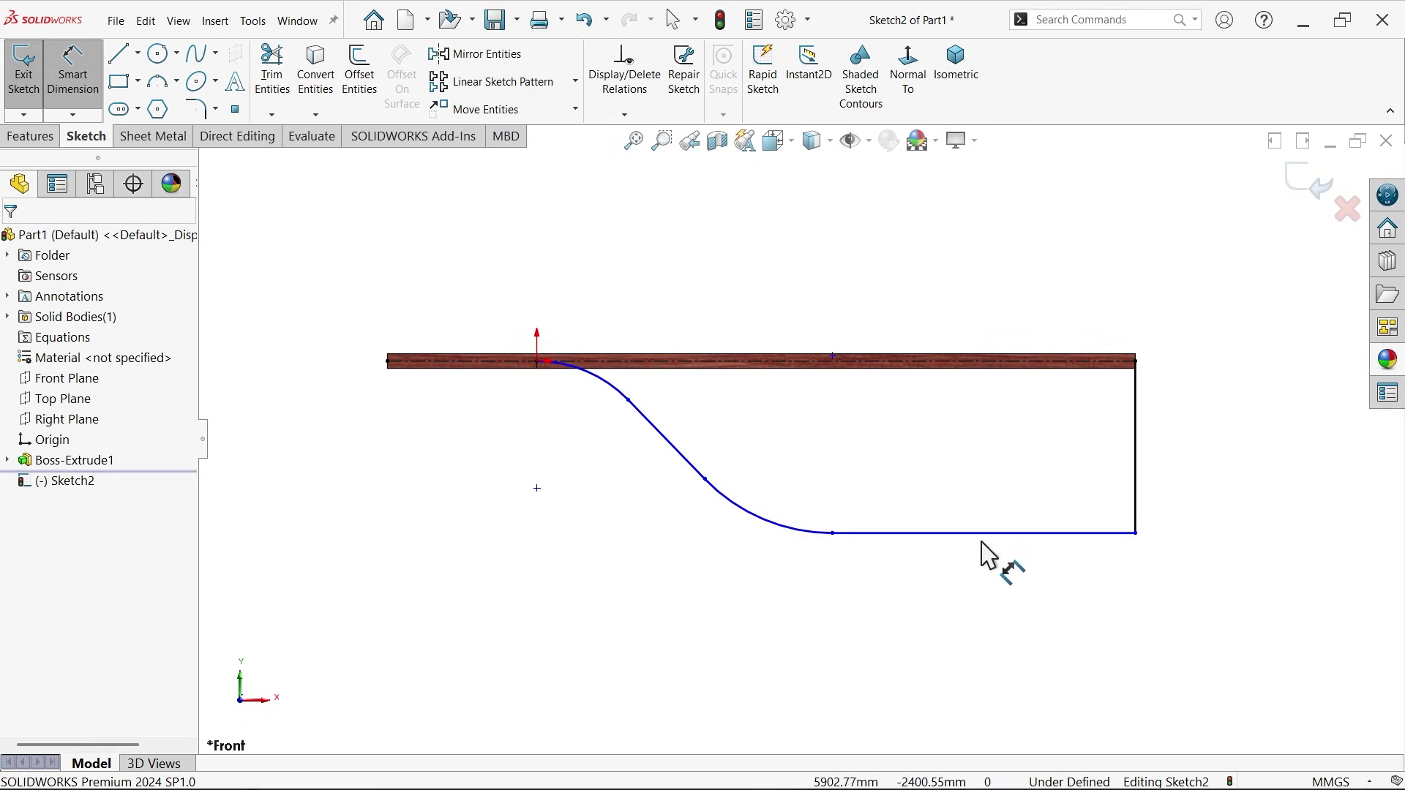
{"action": "left_click", "coordinate": [1019, 537]}
{"action": "left_click", "coordinate": [1006, 594]}
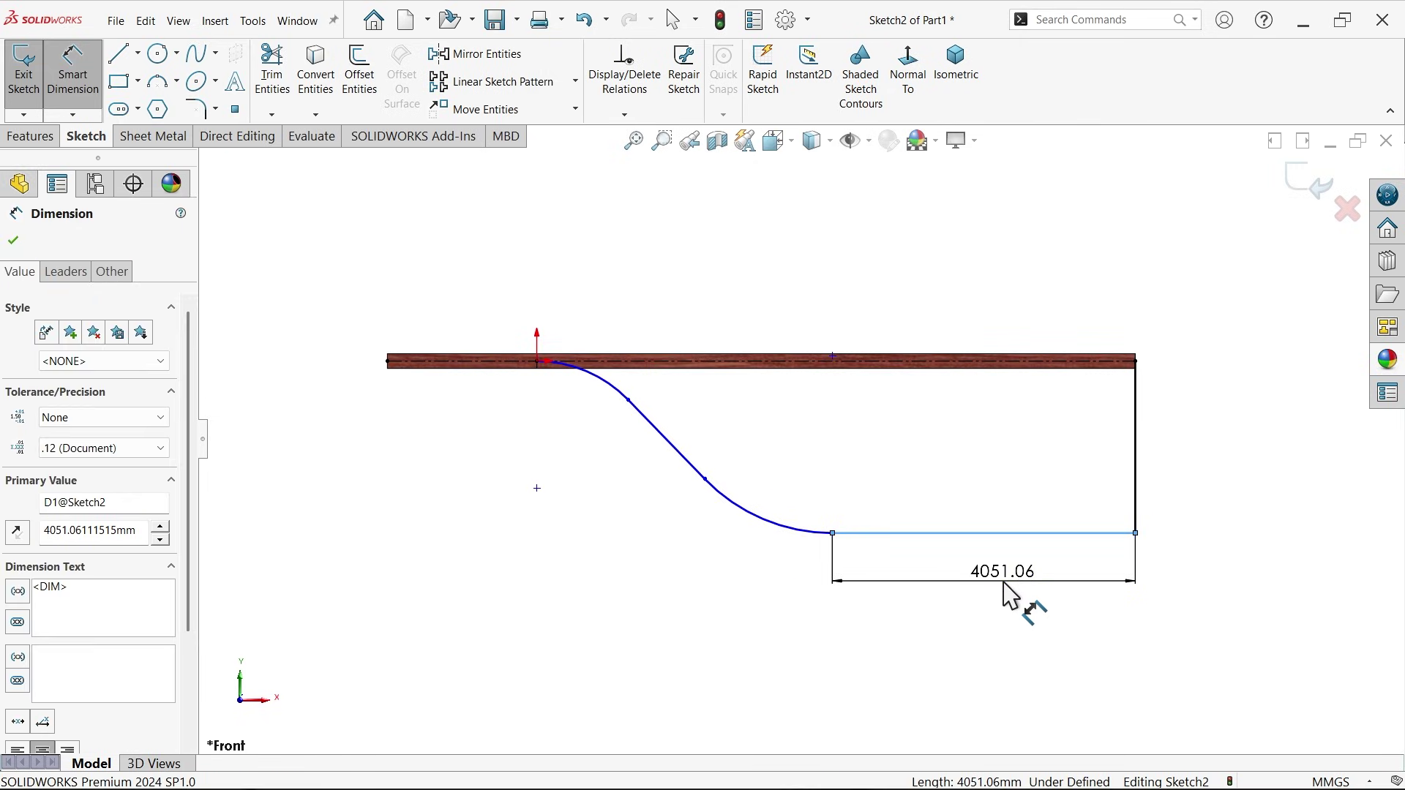
{"action": "type", "text": "3000"}
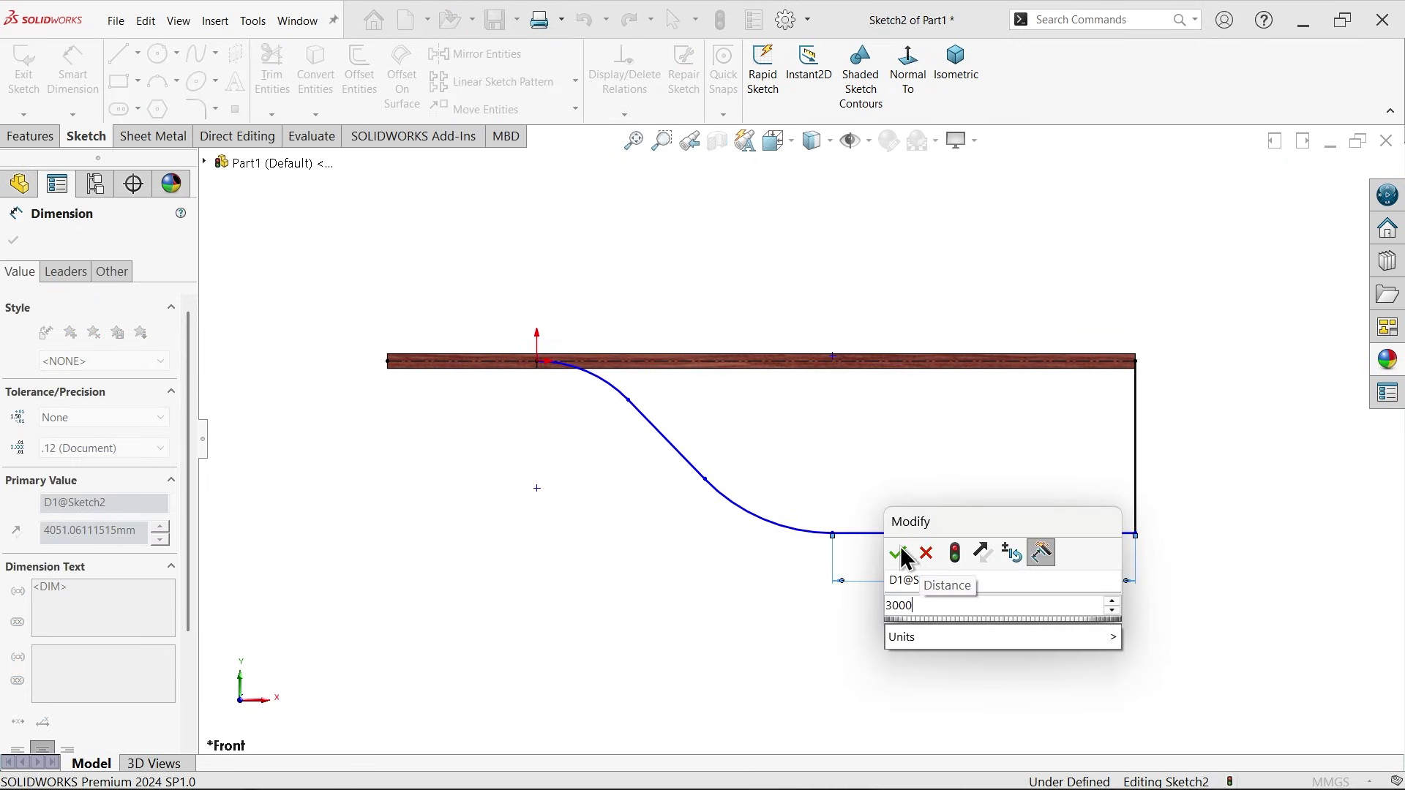
{"action": "left_click", "coordinate": [899, 551]}
{"action": "scroll", "coordinate": [702, 412], "scroll_direction": "down", "scroll_amount": 2}
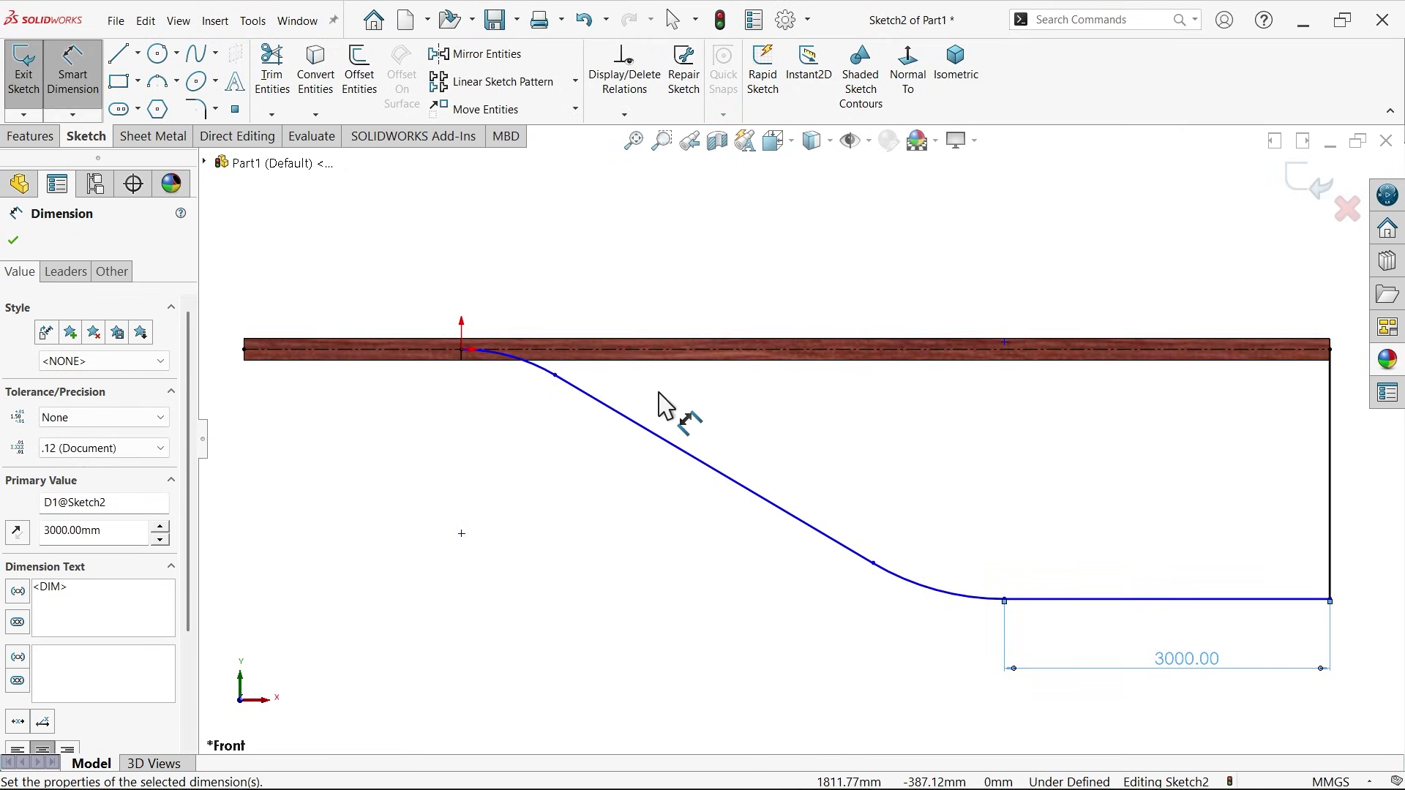
{"action": "left_click", "coordinate": [15, 239]}
{"action": "key", "text": "Escape"}
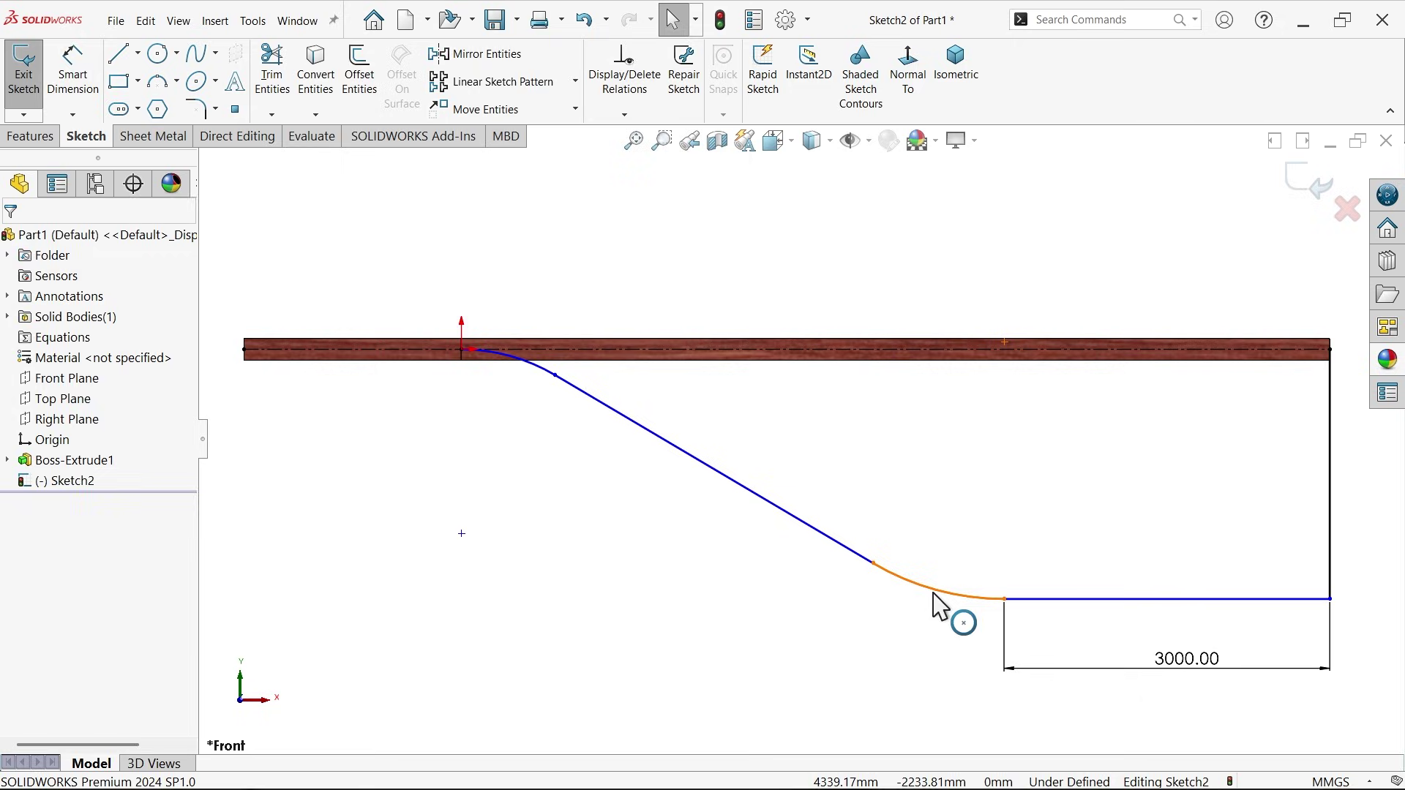
Step: Give the lower and upper S-curve arcs an equal radius relation
{"action": "left_click", "coordinate": [939, 607]}
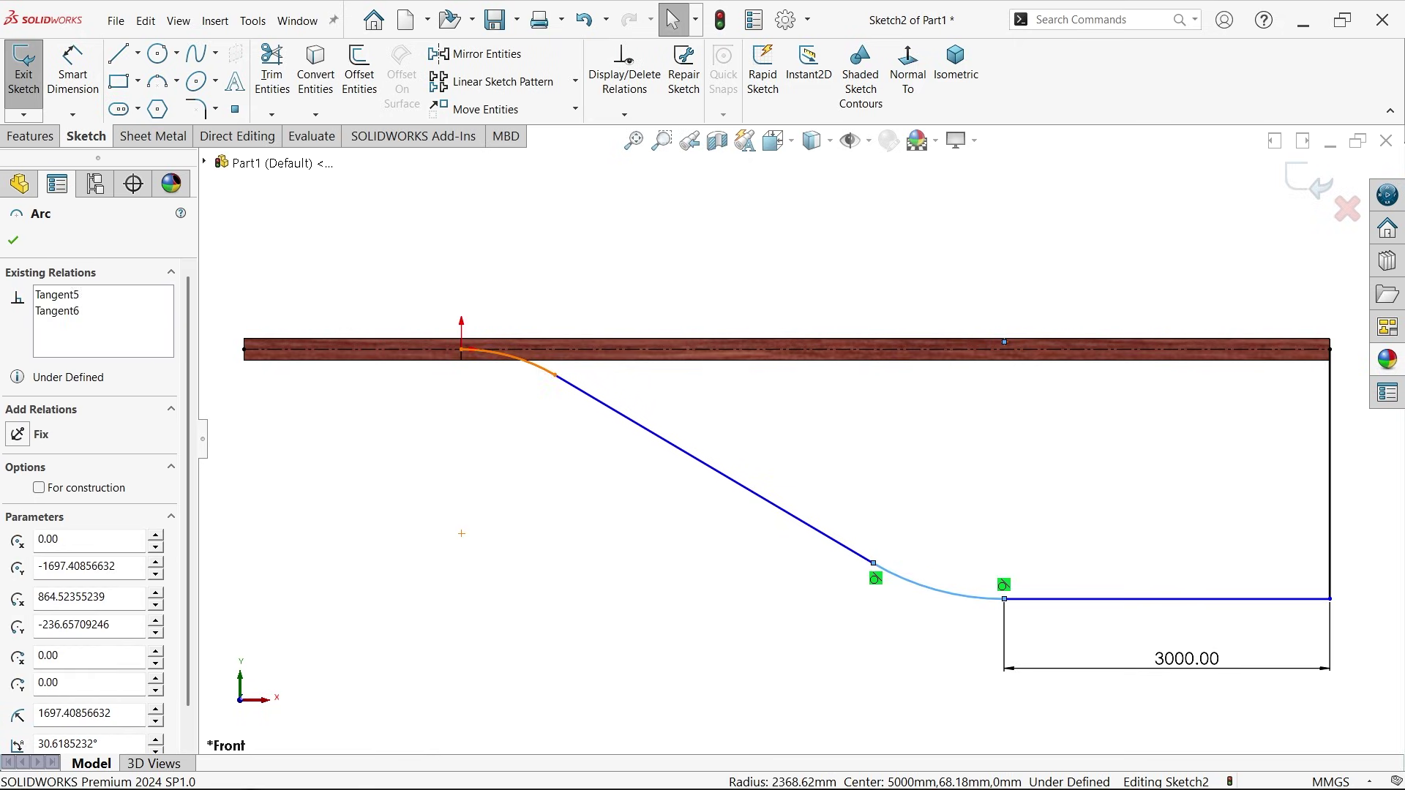
{"action": "left_click", "coordinate": [540, 379], "text": "ctrl"}
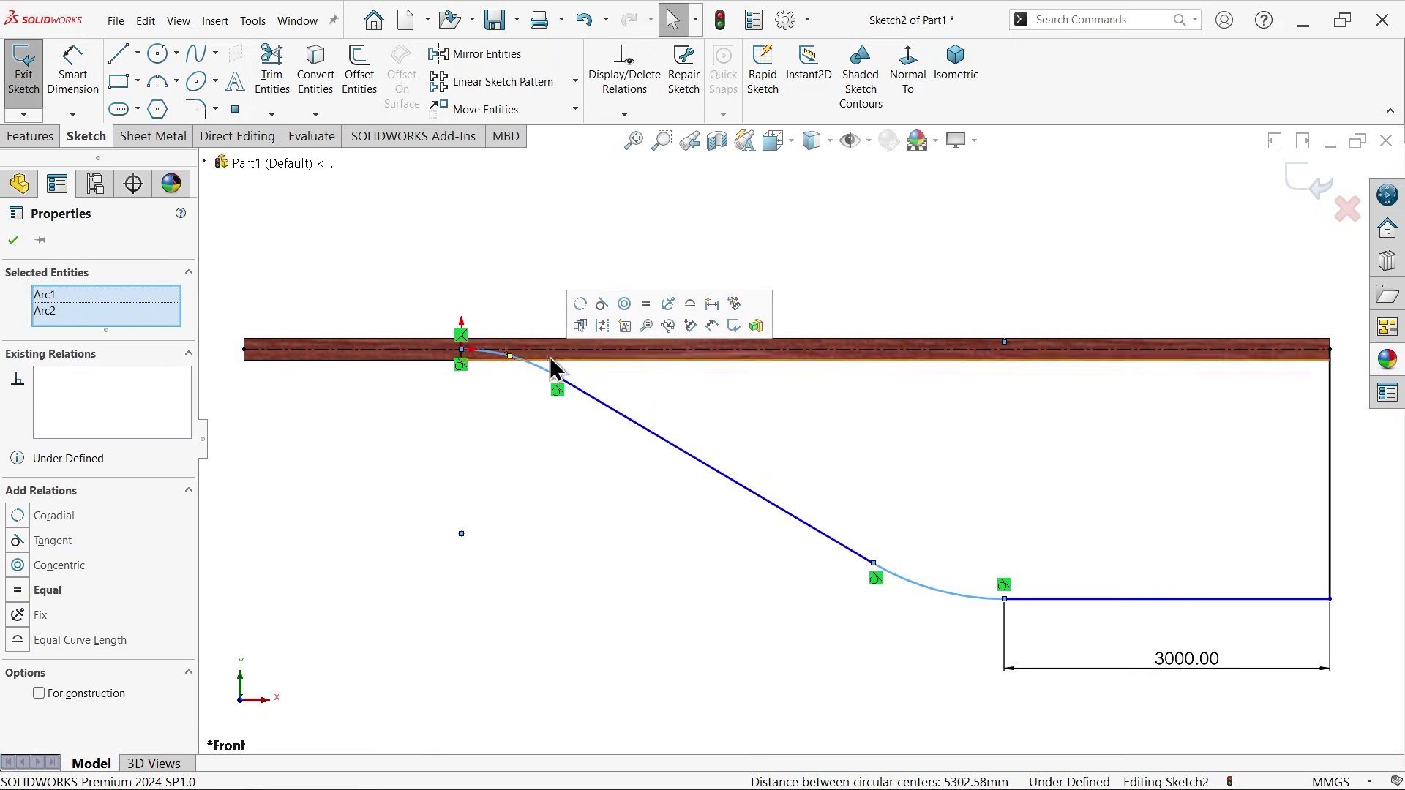
{"action": "left_click", "coordinate": [649, 318]}
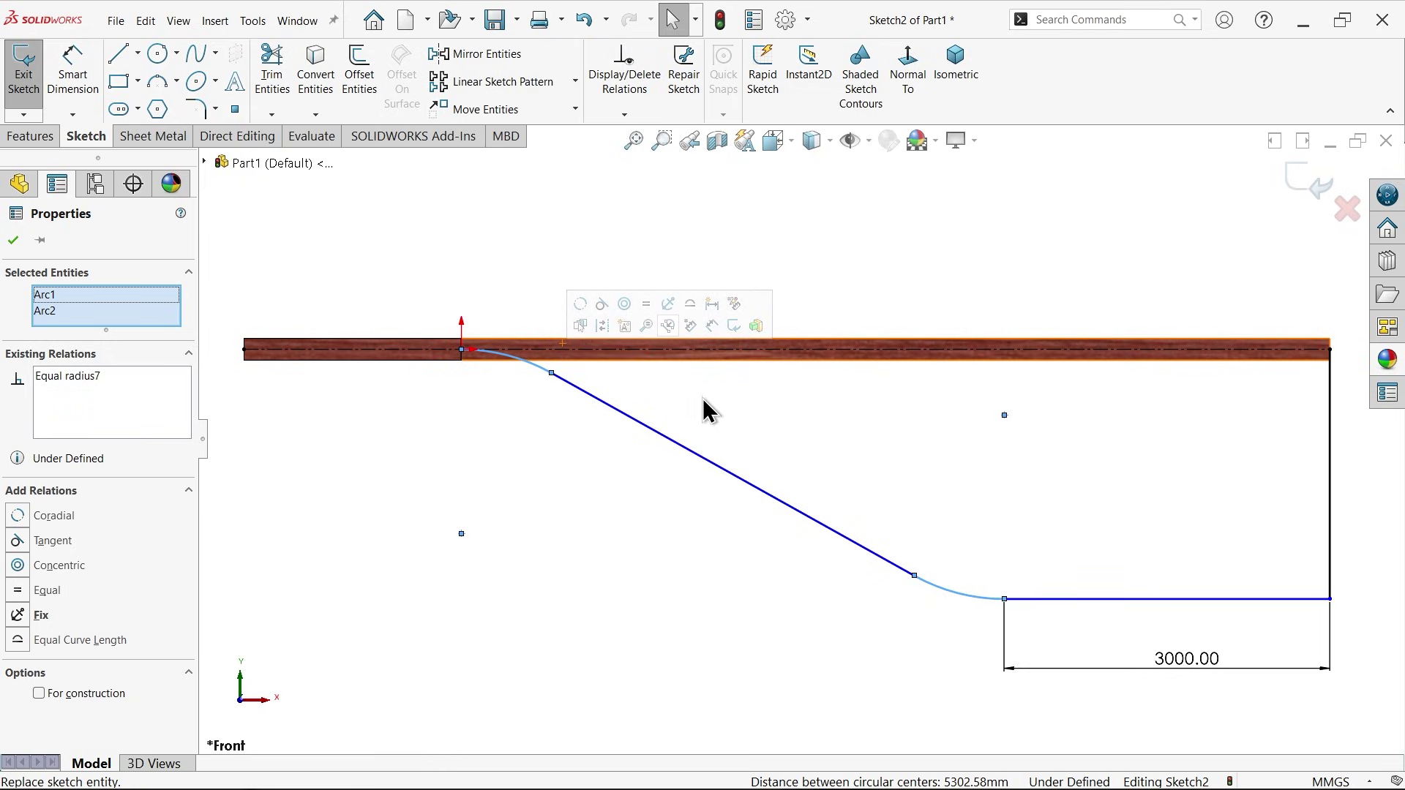
{"action": "key", "text": "Escape"}
{"action": "left_click", "coordinate": [570, 384]}
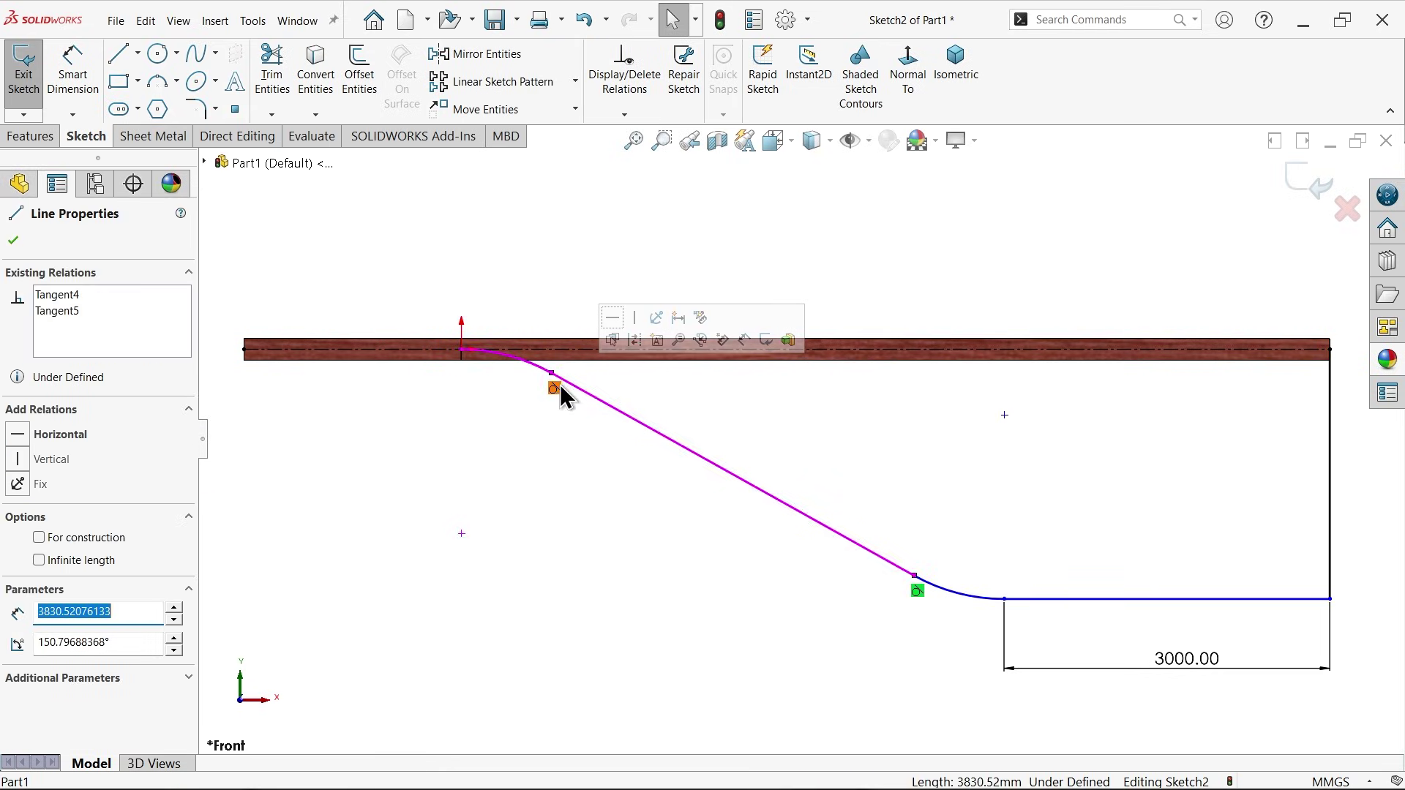
{"action": "left_click", "coordinate": [1058, 599]}
{"action": "key", "text": "Escape"}
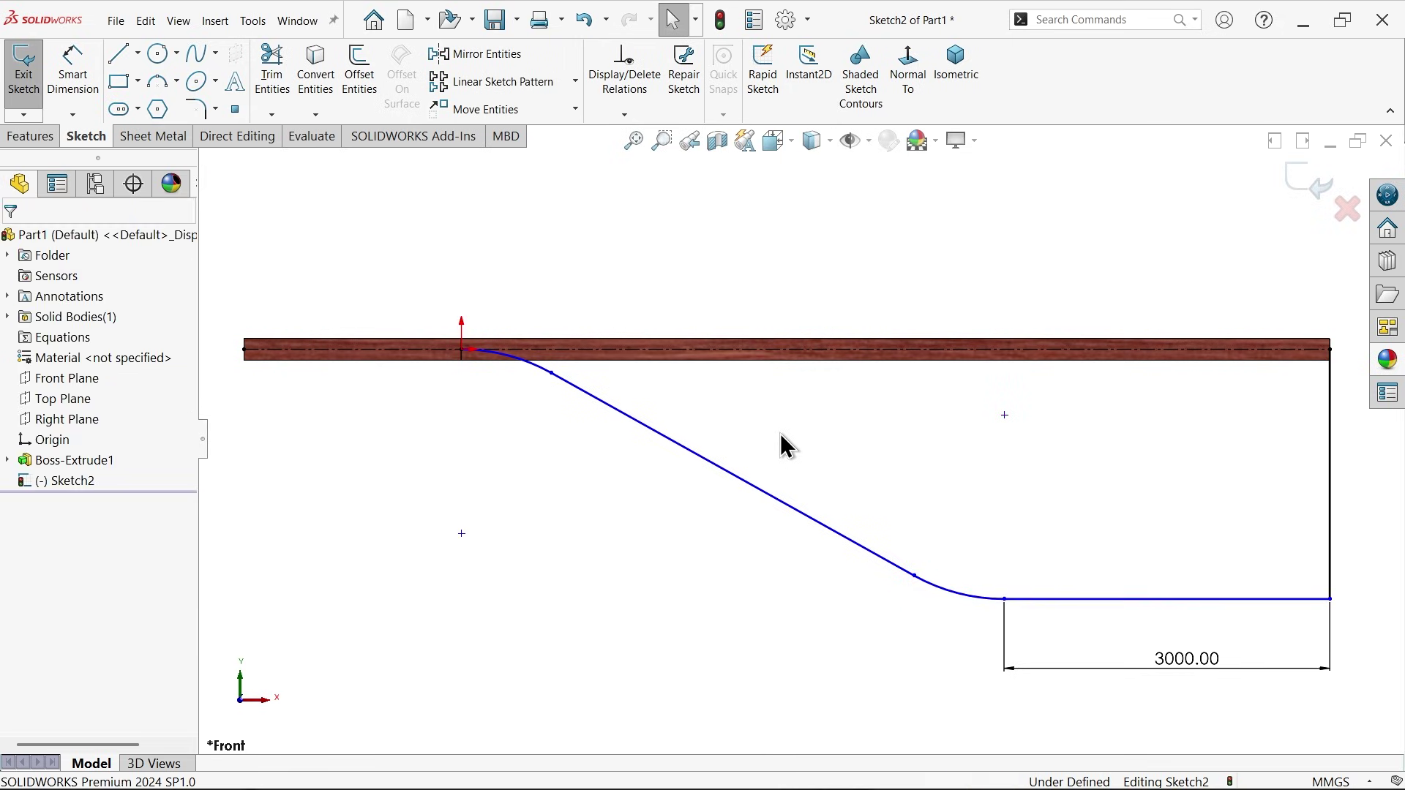
Step: Set a 5° angle between the sloped stringer line and the top line
{"action": "left_click", "coordinate": [512, 361]}
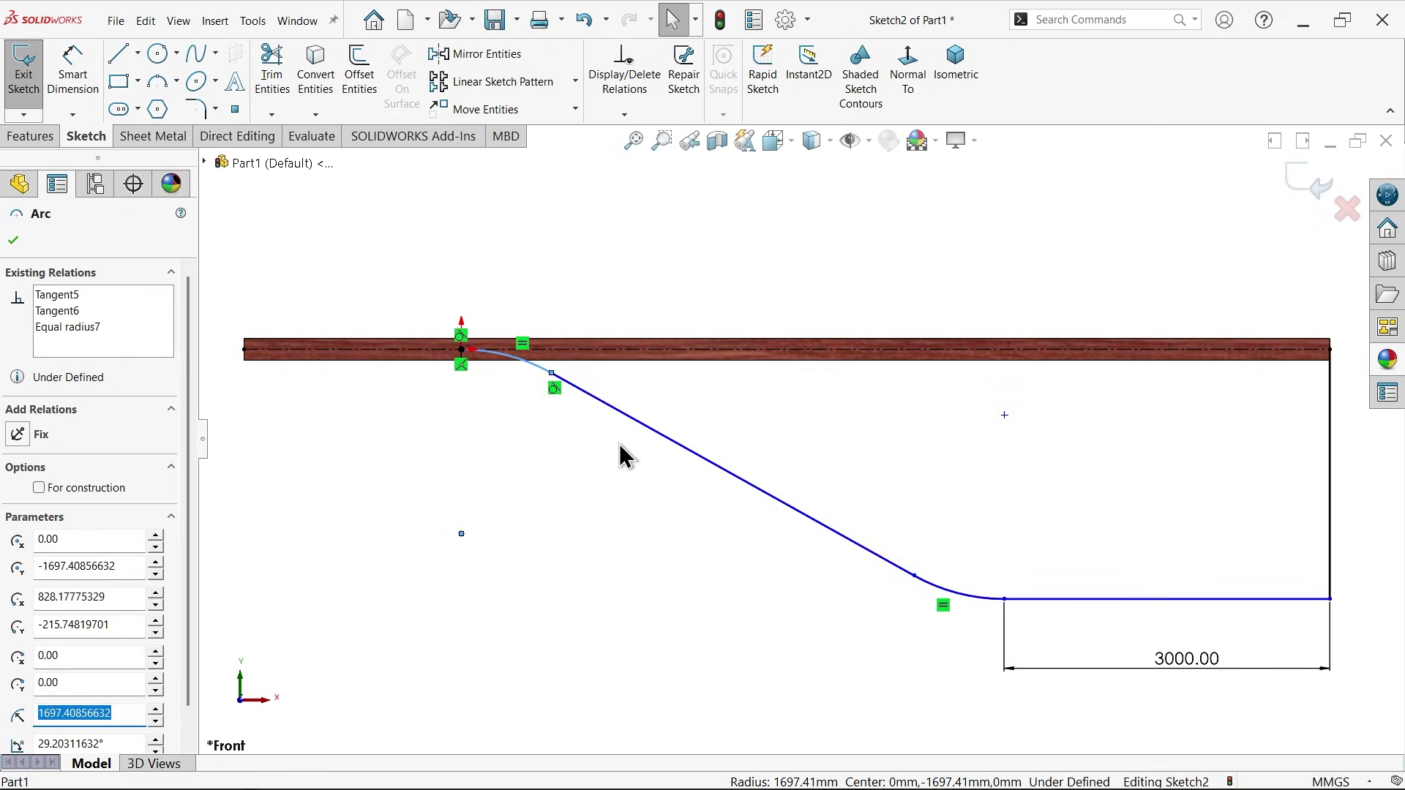
{"action": "left_click", "coordinate": [558, 446]}
{"action": "left_click", "coordinate": [72, 71]}
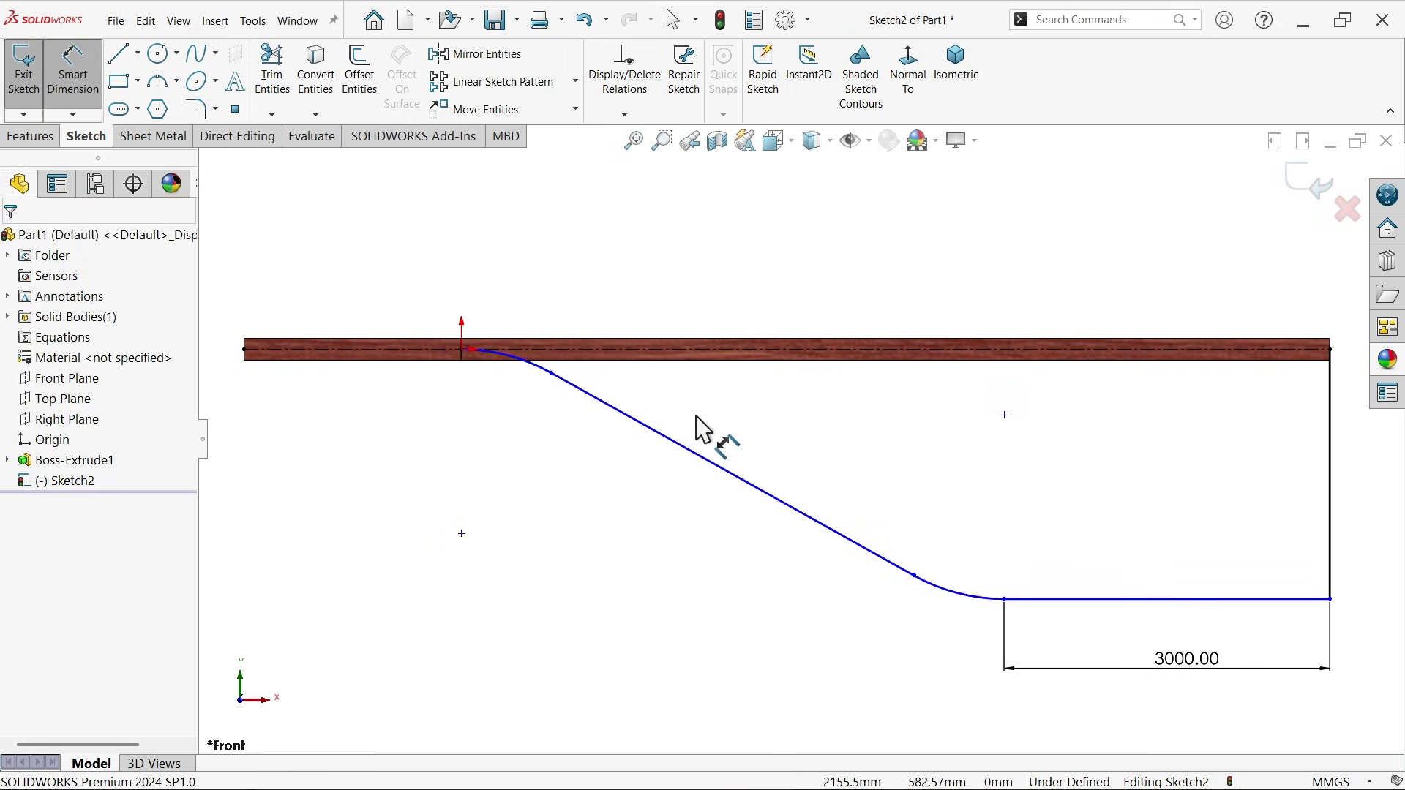
{"action": "left_click", "coordinate": [676, 443]}
{"action": "left_click", "coordinate": [700, 352]}
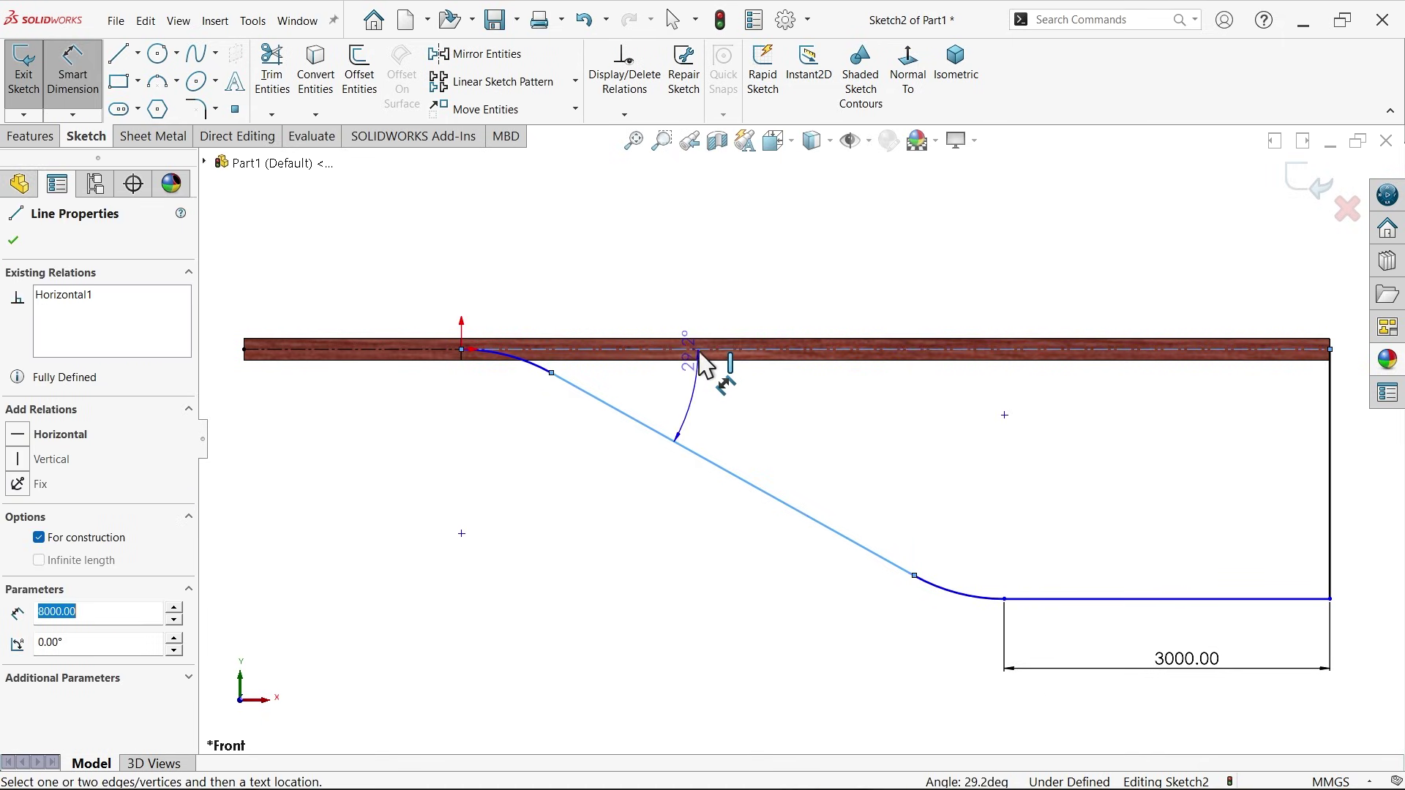
{"action": "left_click", "coordinate": [758, 405]}
{"action": "type", "text": "5"}
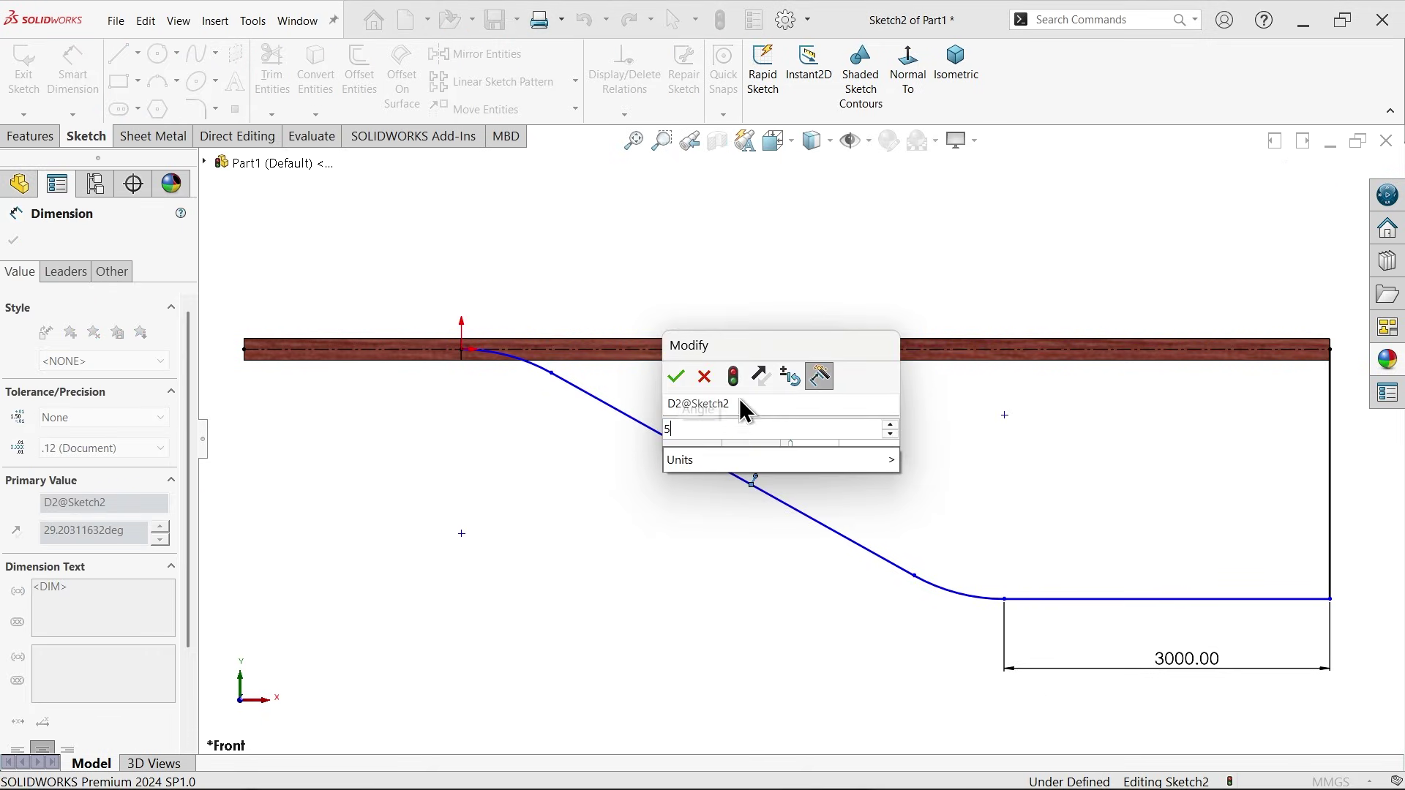
{"action": "left_click", "coordinate": [677, 376]}
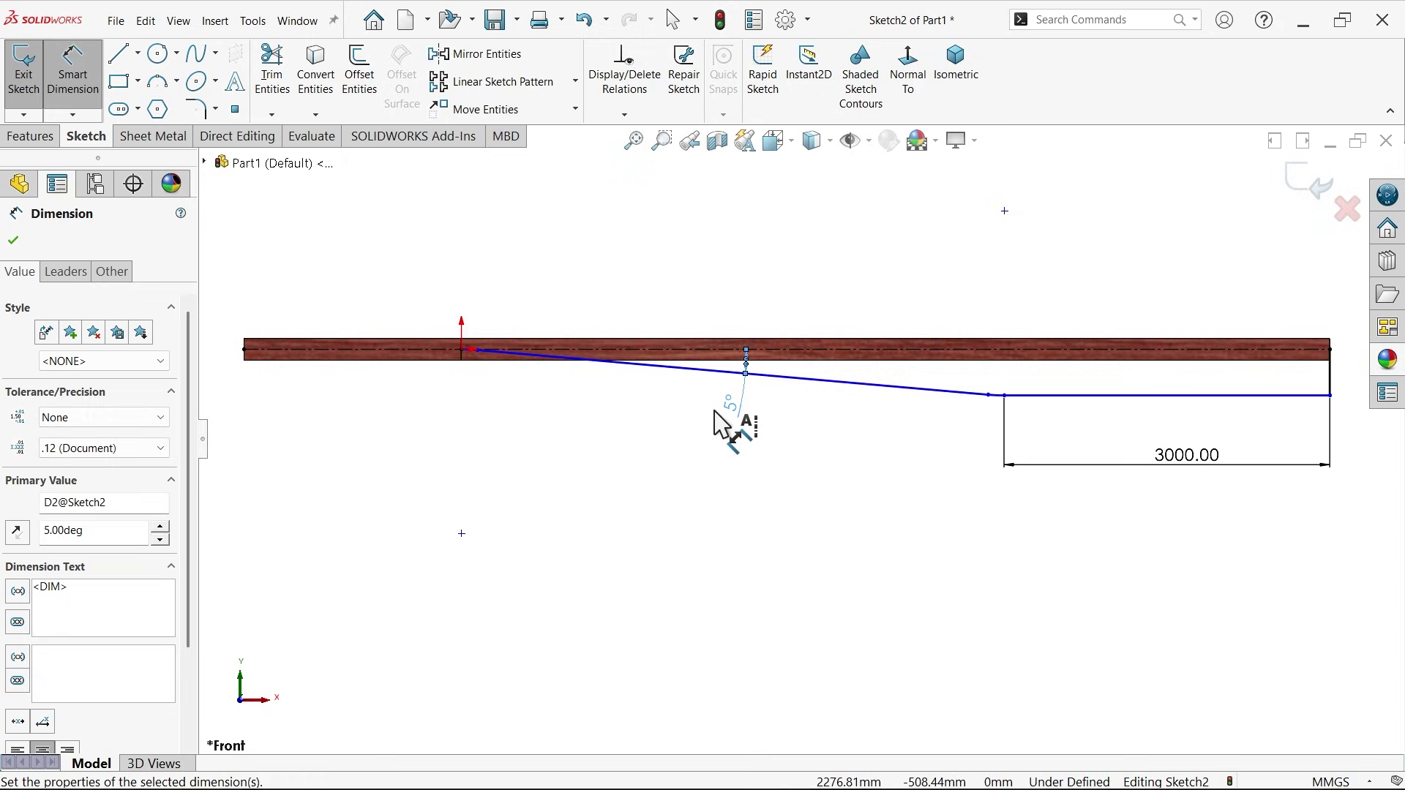
{"action": "scroll", "coordinate": [850, 479], "scroll_direction": "up", "scroll_amount": 2}
{"action": "scroll", "coordinate": [1116, 383], "scroll_direction": "down", "scroll_amount": 2}
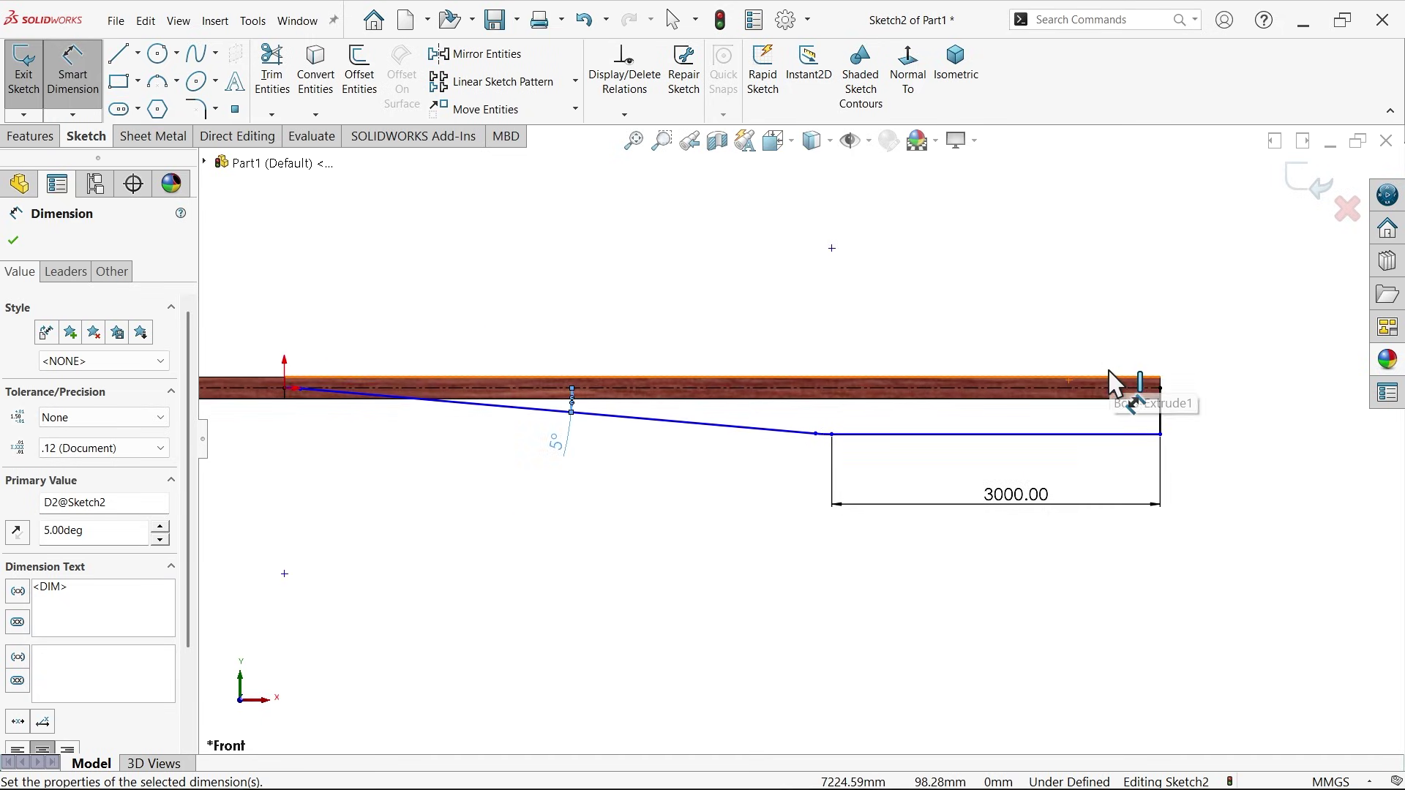
{"action": "left_click", "coordinate": [13, 240]}
{"action": "key", "text": "Escape"}
Step: Dimension the right vertical drop line to 300 mm
{"action": "left_click", "coordinate": [1161, 420]}
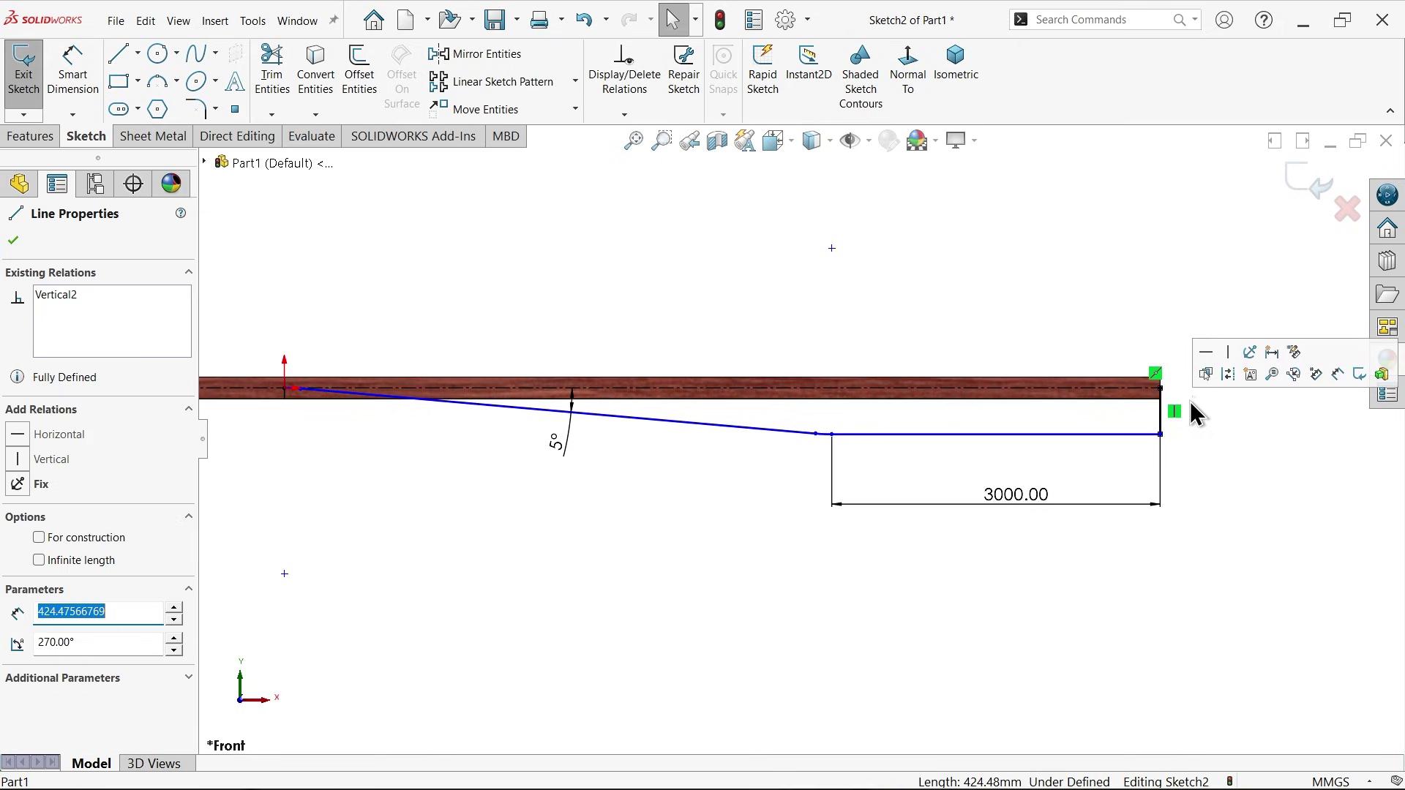
{"action": "left_click", "coordinate": [1237, 439]}
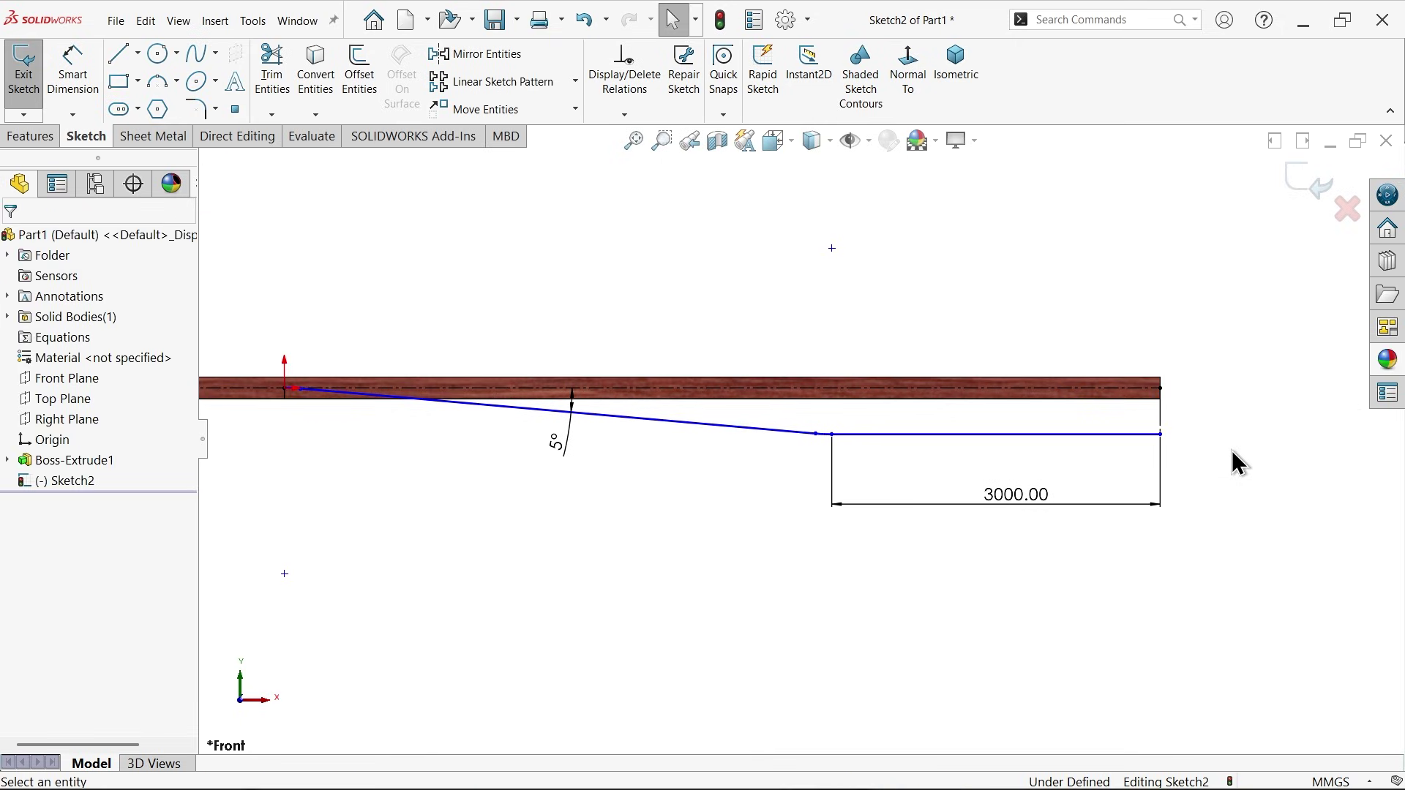
{"action": "scroll", "coordinate": [1238, 462], "scroll_direction": "down", "scroll_amount": 2}
{"action": "left_click", "coordinate": [104, 72]}
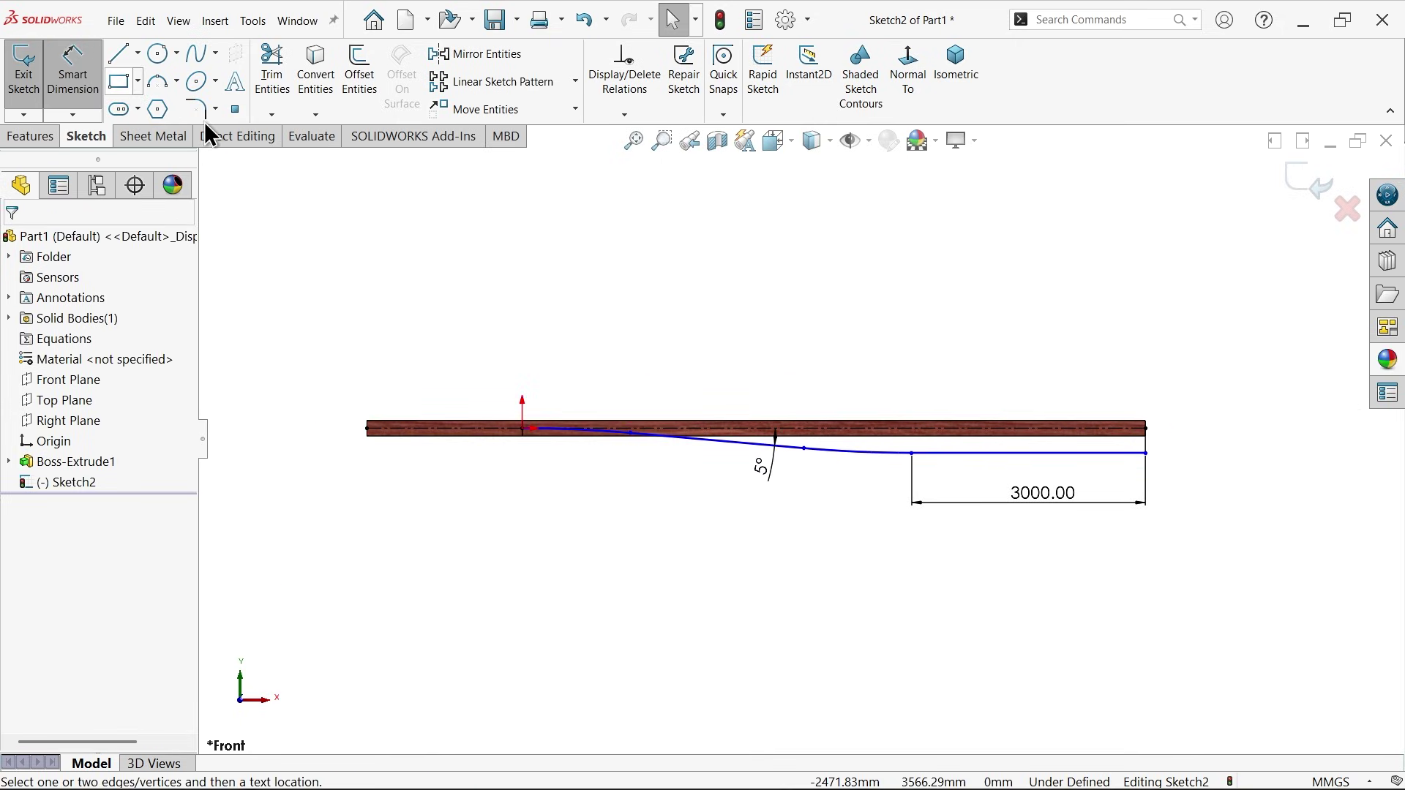
{"action": "scroll", "coordinate": [1126, 456], "scroll_direction": "up", "scroll_amount": 2}
{"action": "left_click", "coordinate": [1100, 448]}
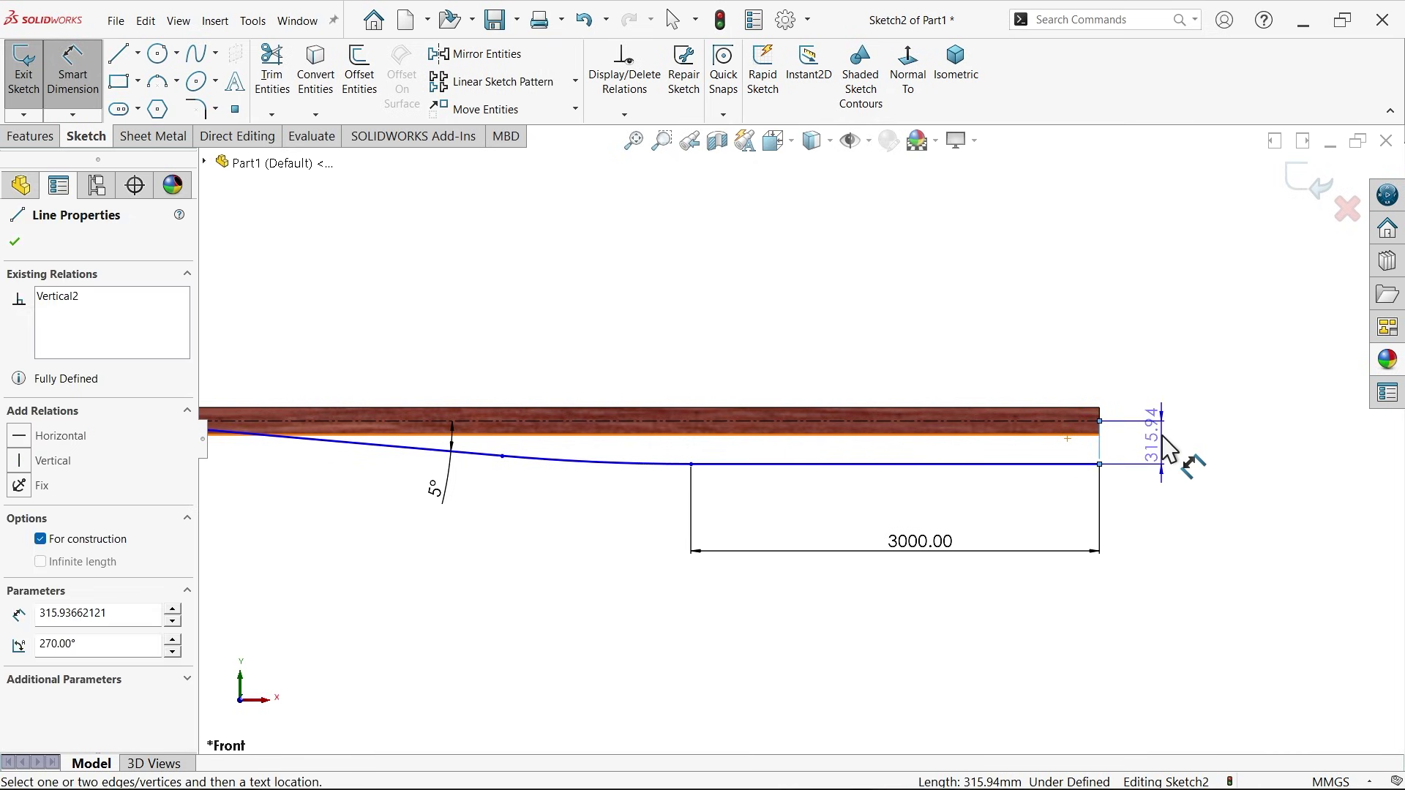
{"action": "left_click", "coordinate": [1164, 445]}
{"action": "type", "text": "30"}
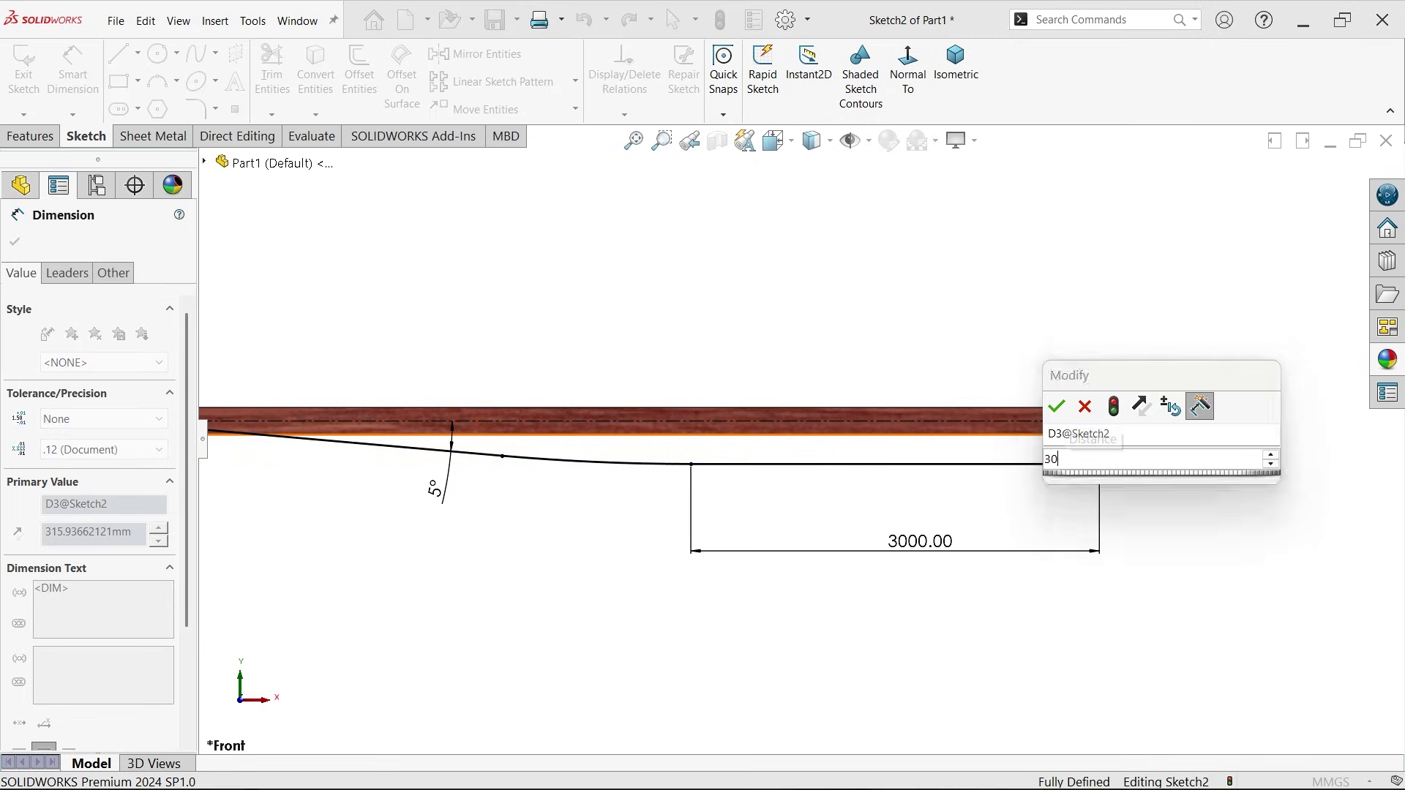
{"action": "type", "text": "0"}
{"action": "left_click", "coordinate": [1058, 409]}
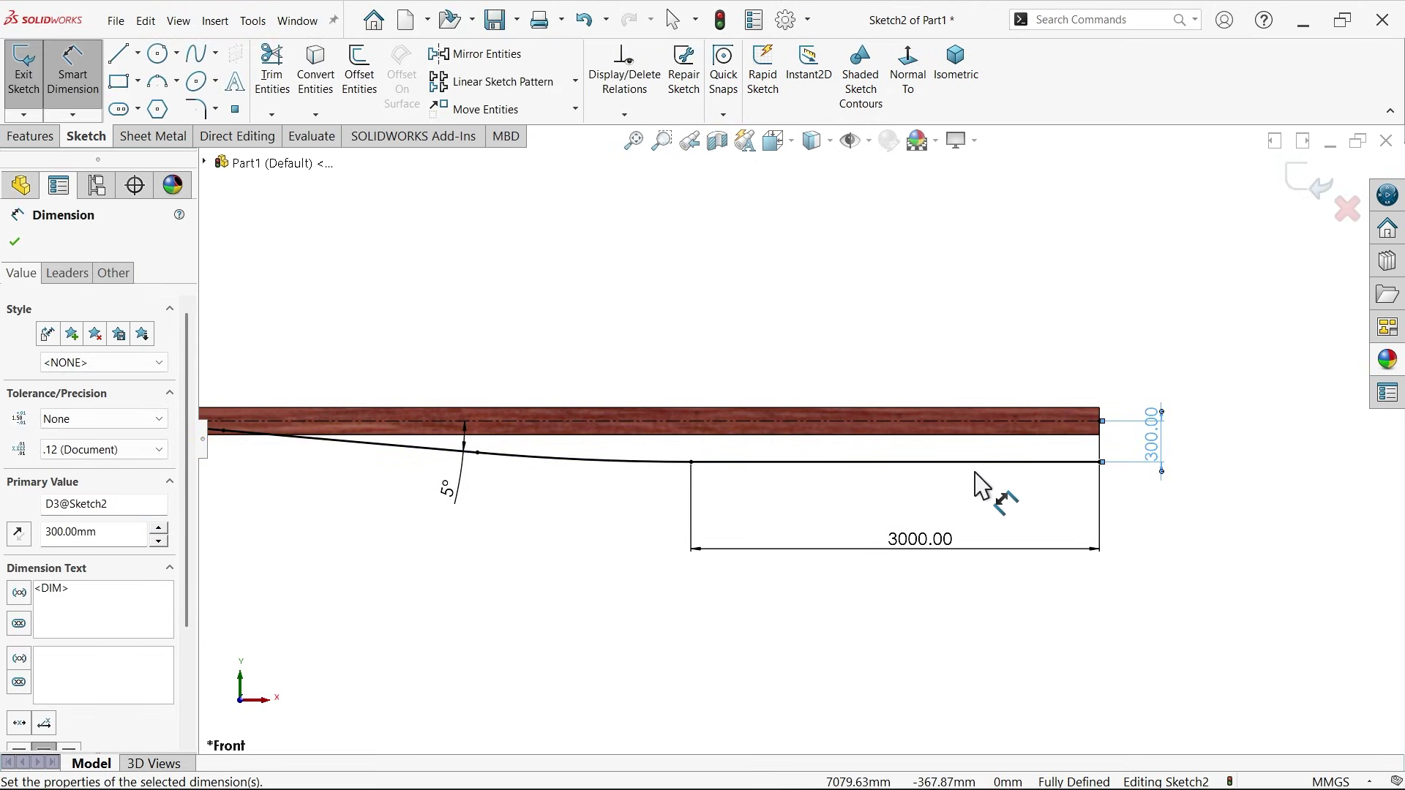
{"action": "scroll", "coordinate": [930, 483], "scroll_direction": "up", "scroll_amount": 2}
{"action": "scroll", "coordinate": [391, 402], "scroll_direction": "down", "scroll_amount": 1}
{"action": "scroll", "coordinate": [386, 395], "scroll_direction": "down", "scroll_amount": 1}
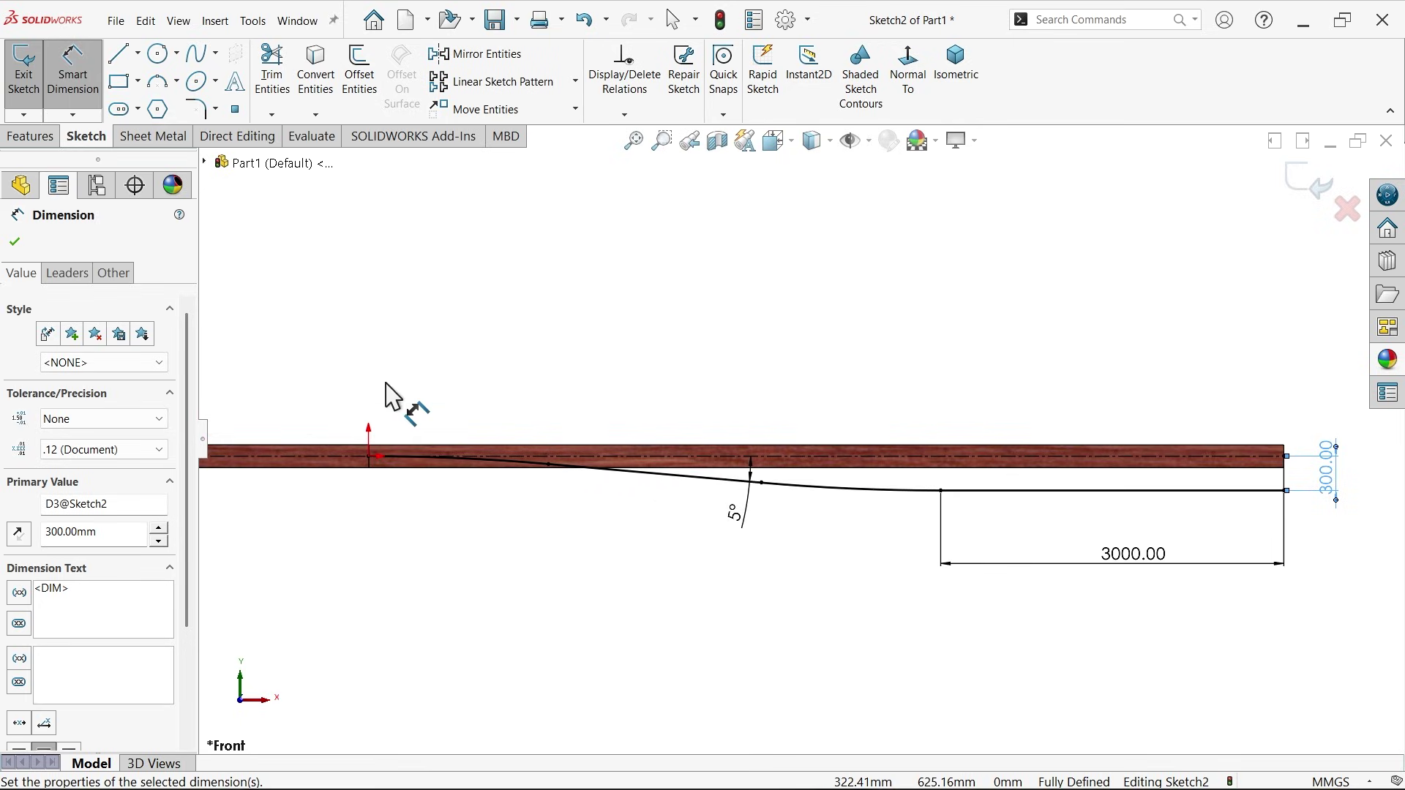
{"action": "scroll", "coordinate": [1299, 494], "scroll_direction": "down", "scroll_amount": 1}
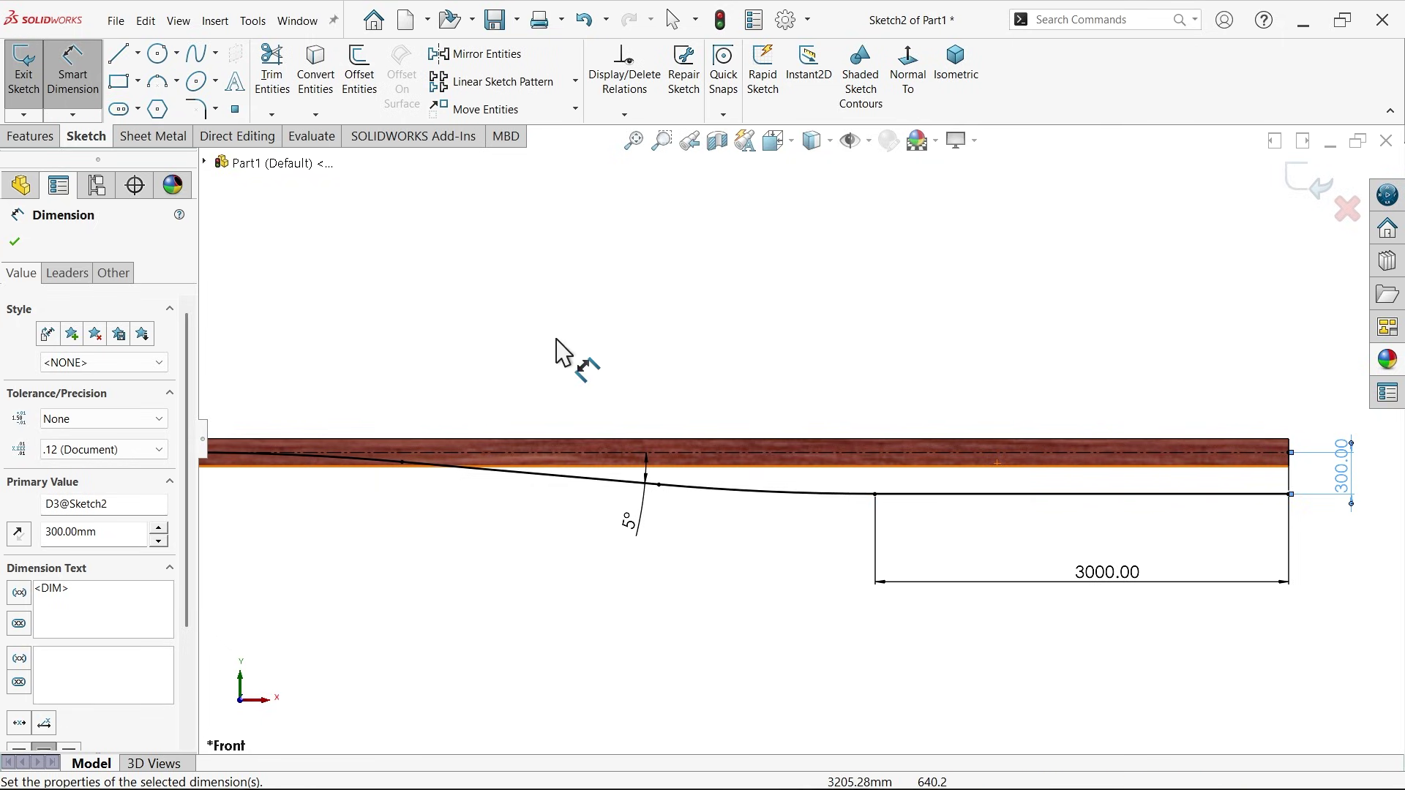
Step: Thin-extrude the stringer sketch 400 mm mid-plane with a 200 mm two-sided wall
{"action": "left_click", "coordinate": [35, 140]}
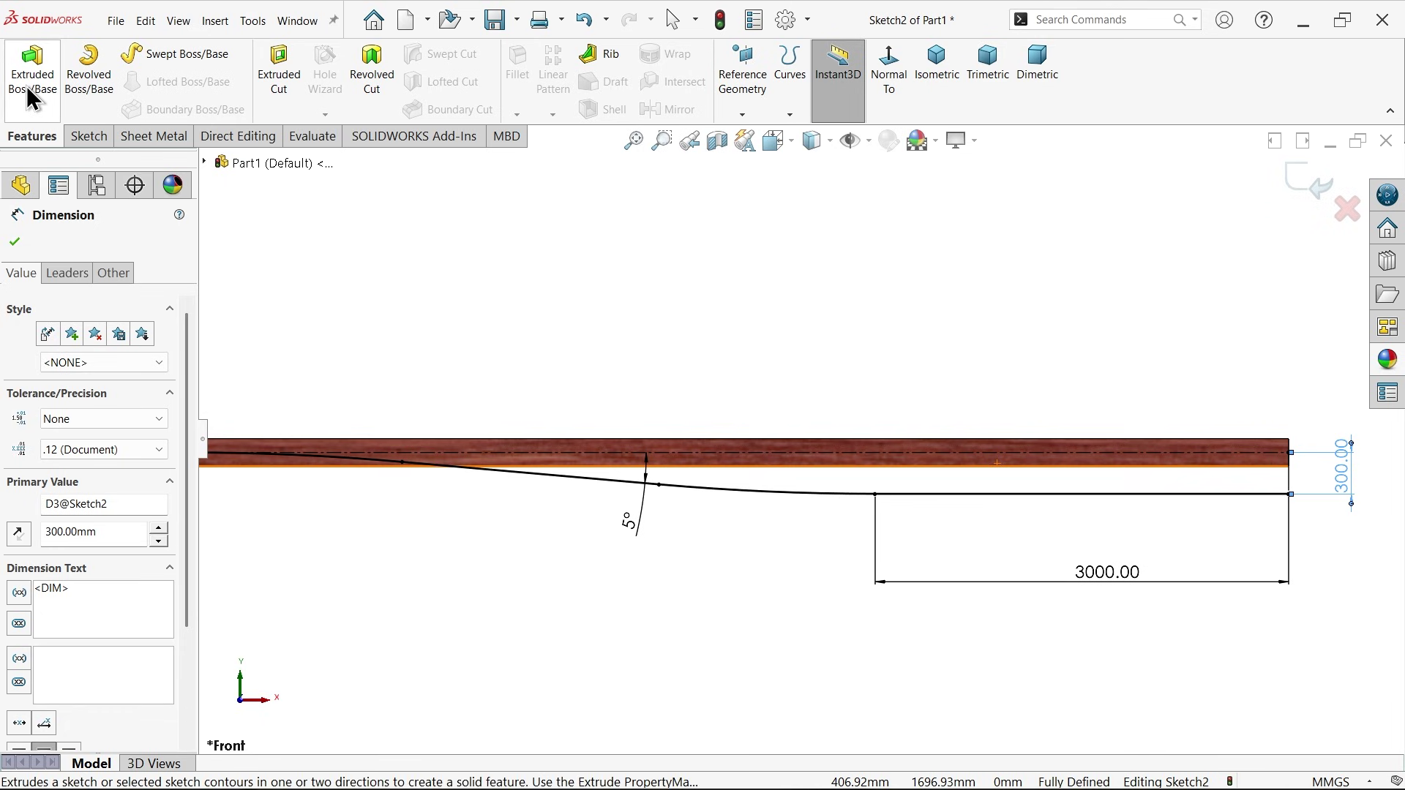
{"action": "left_click", "coordinate": [31, 78]}
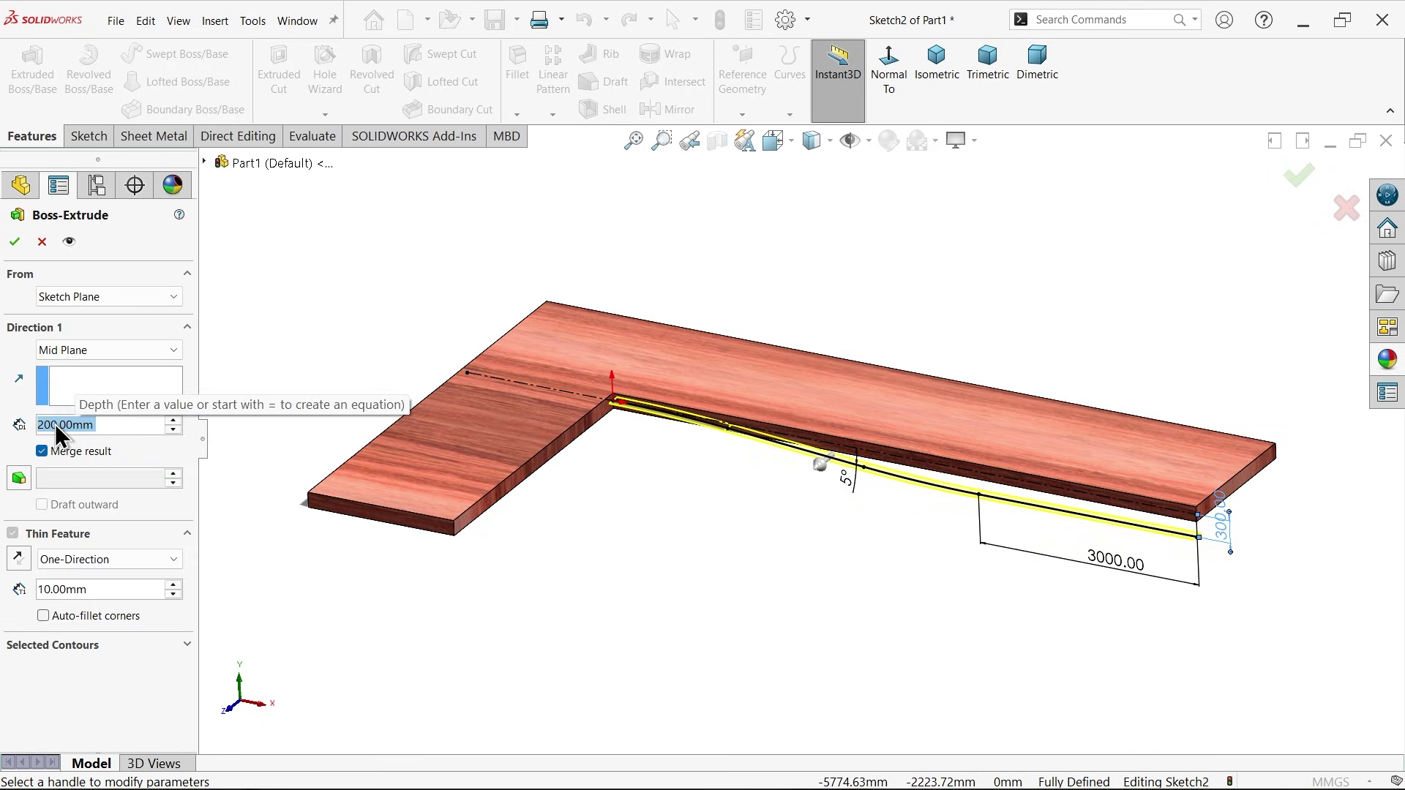
{"action": "type", "text": "400"}
{"action": "key", "text": "Return"}
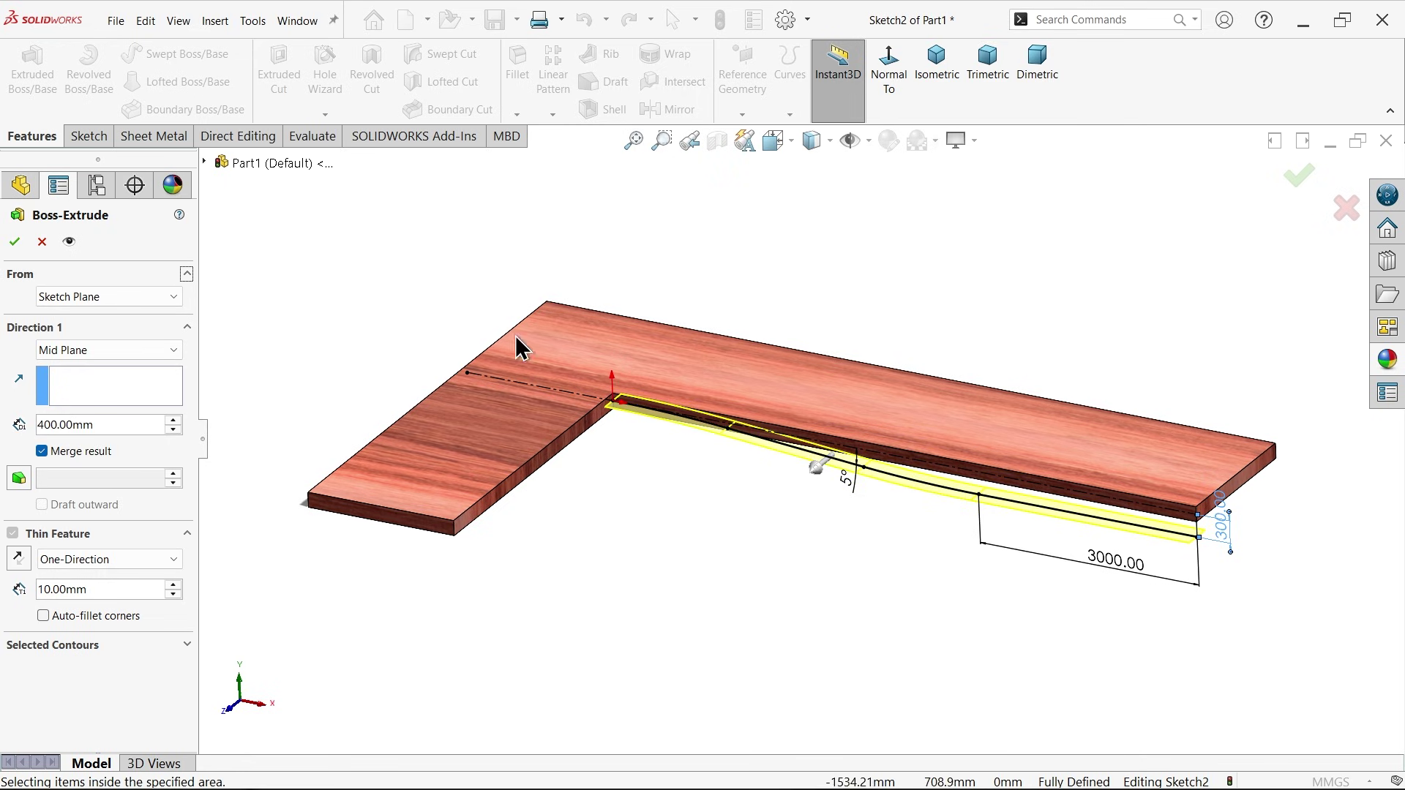
{"action": "mouse_move", "coordinate": [957, 523]}
{"action": "middle_mouse_down"}
{"action": "mouse_move", "coordinate": [868, 518]}
{"action": "mouse_move", "coordinate": [864, 558]}
{"action": "mouse_move", "coordinate": [882, 564]}
{"action": "middle_mouse_up"}
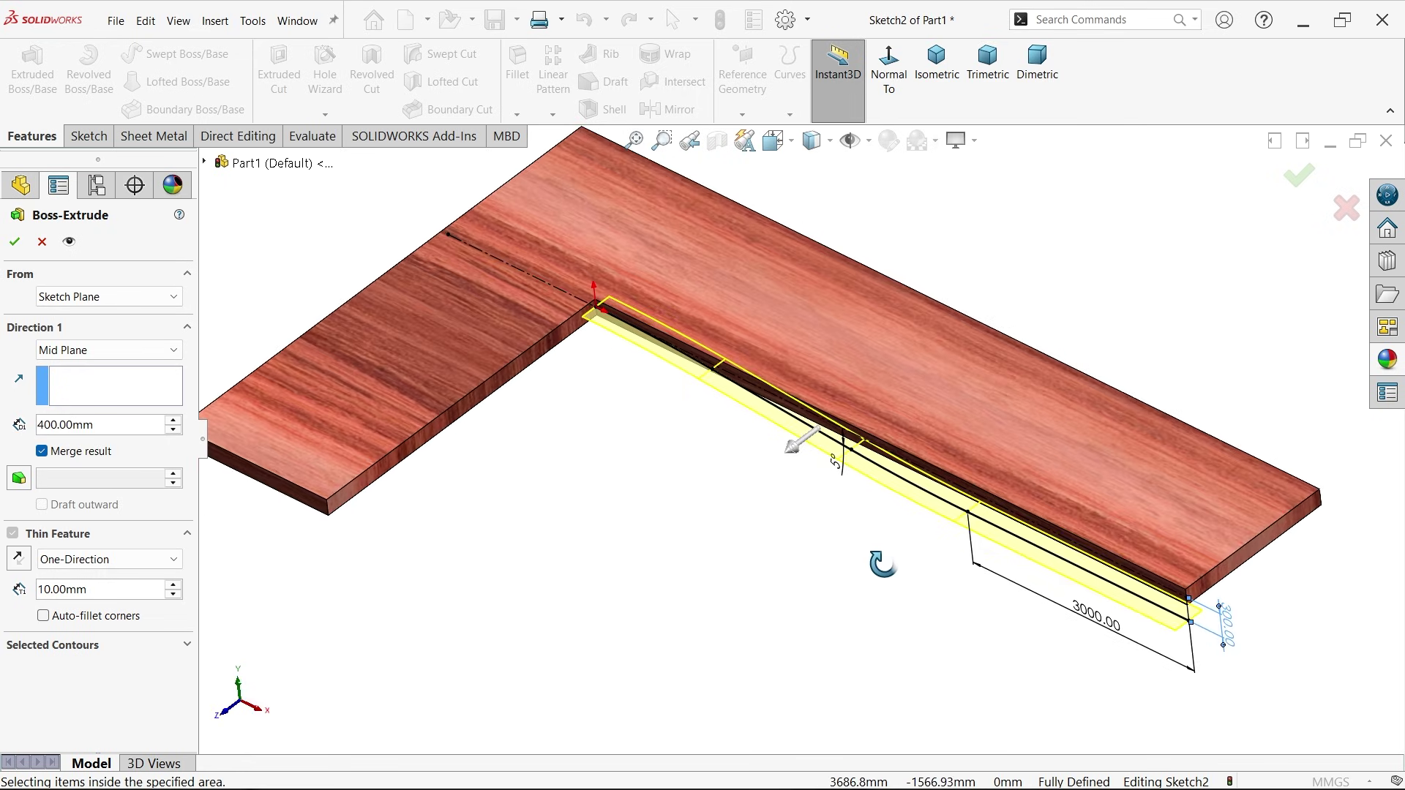
{"action": "left_click", "coordinate": [45, 563]}
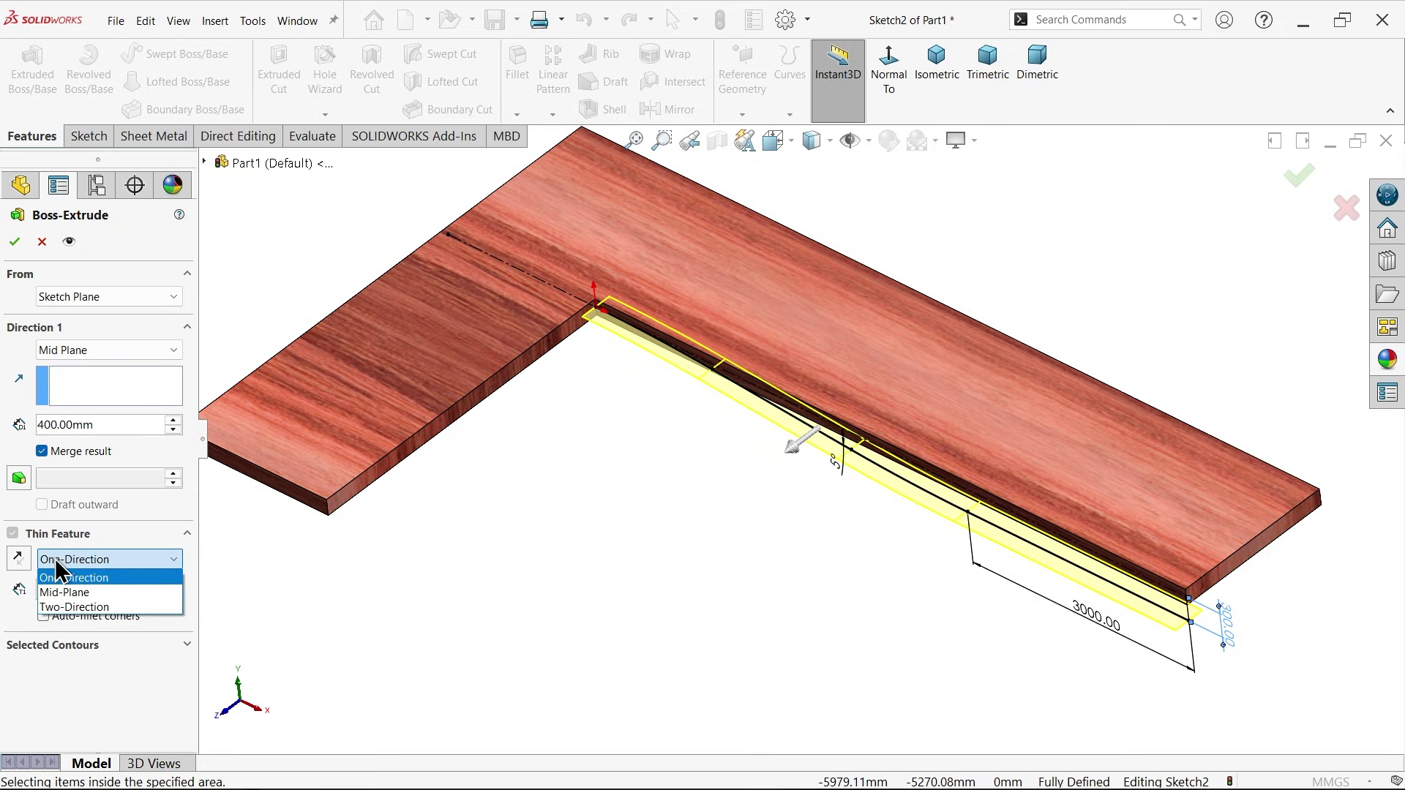
{"action": "left_click", "coordinate": [79, 593]}
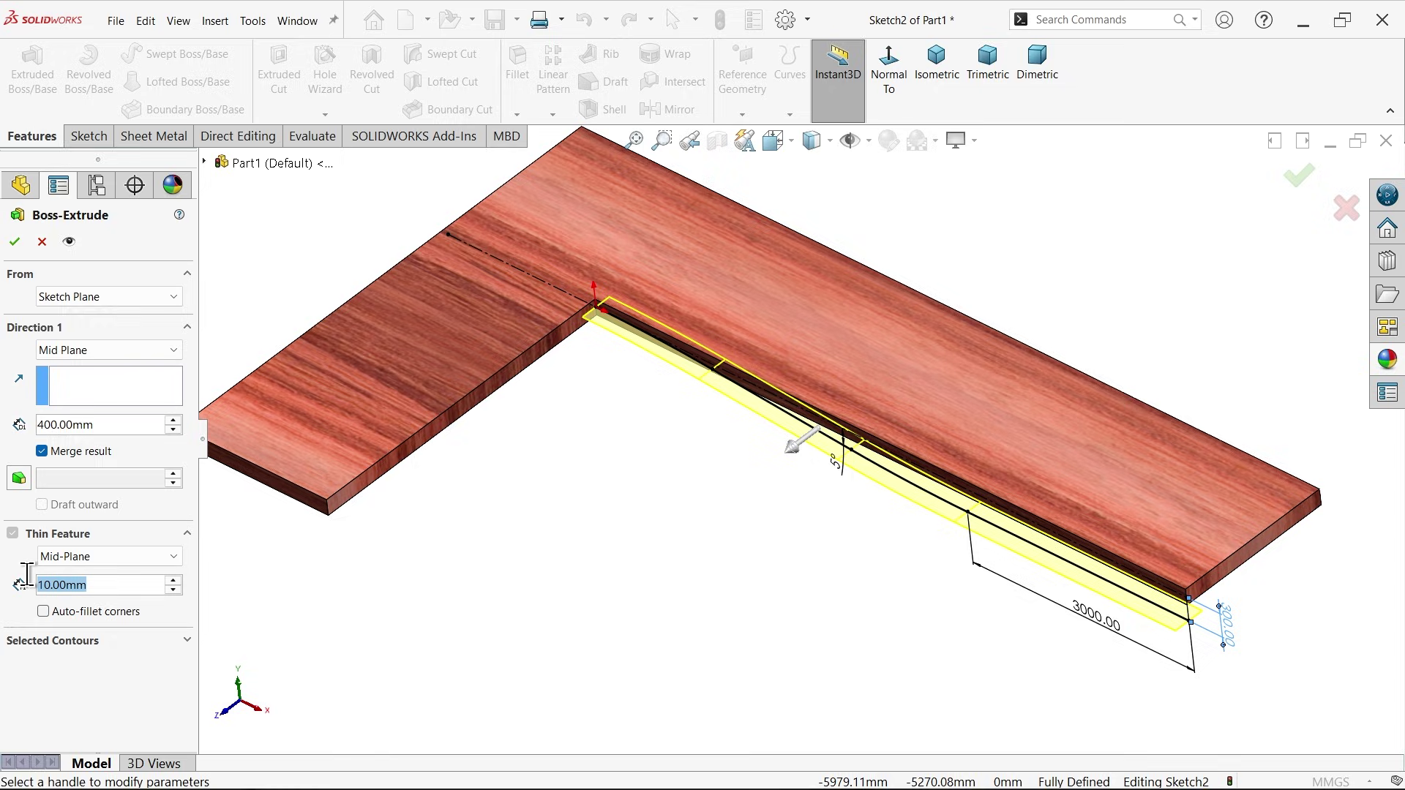
{"action": "type", "text": "200"}
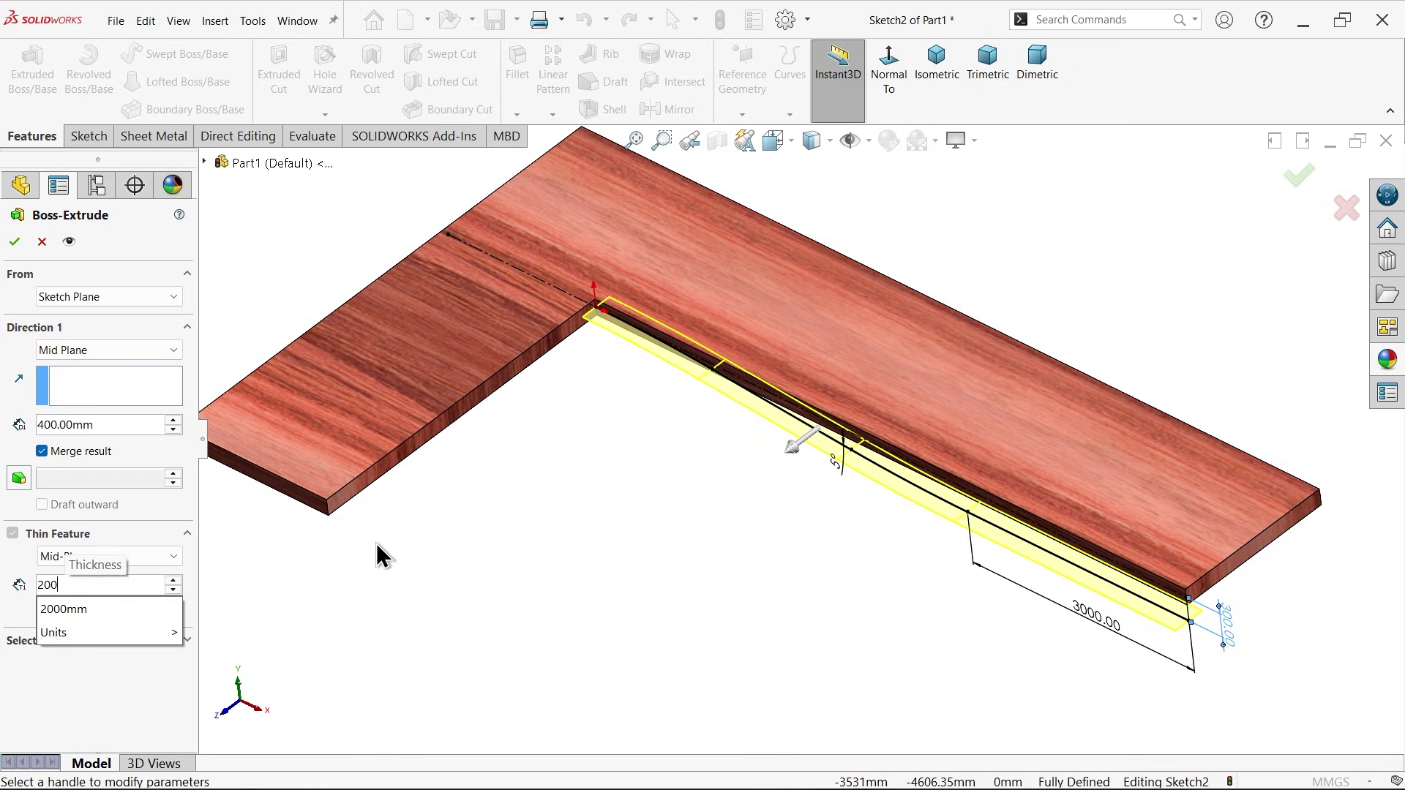
{"action": "key", "text": "Return"}
{"action": "scroll", "coordinate": [1135, 649], "scroll_direction": "down", "scroll_amount": 3}
{"action": "scroll", "coordinate": [1091, 631], "scroll_direction": "down", "scroll_amount": 2}
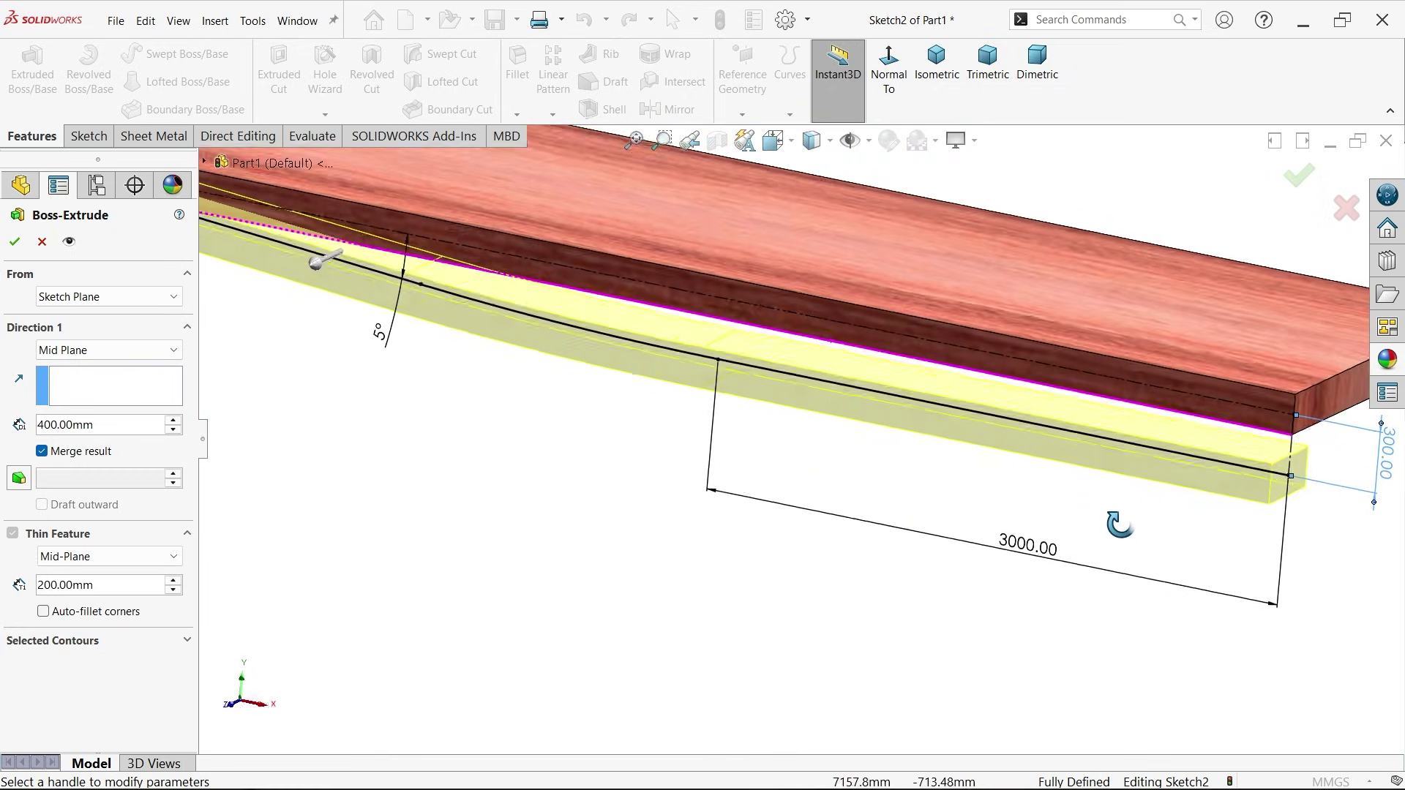
{"action": "middle_click_drag", "start_coordinate": [1121, 525], "coordinate": [1138, 476]}
{"action": "scroll", "coordinate": [1218, 458], "scroll_direction": "down", "scroll_amount": 2}
{"action": "scroll", "coordinate": [1085, 400], "scroll_direction": "down", "scroll_amount": 2}
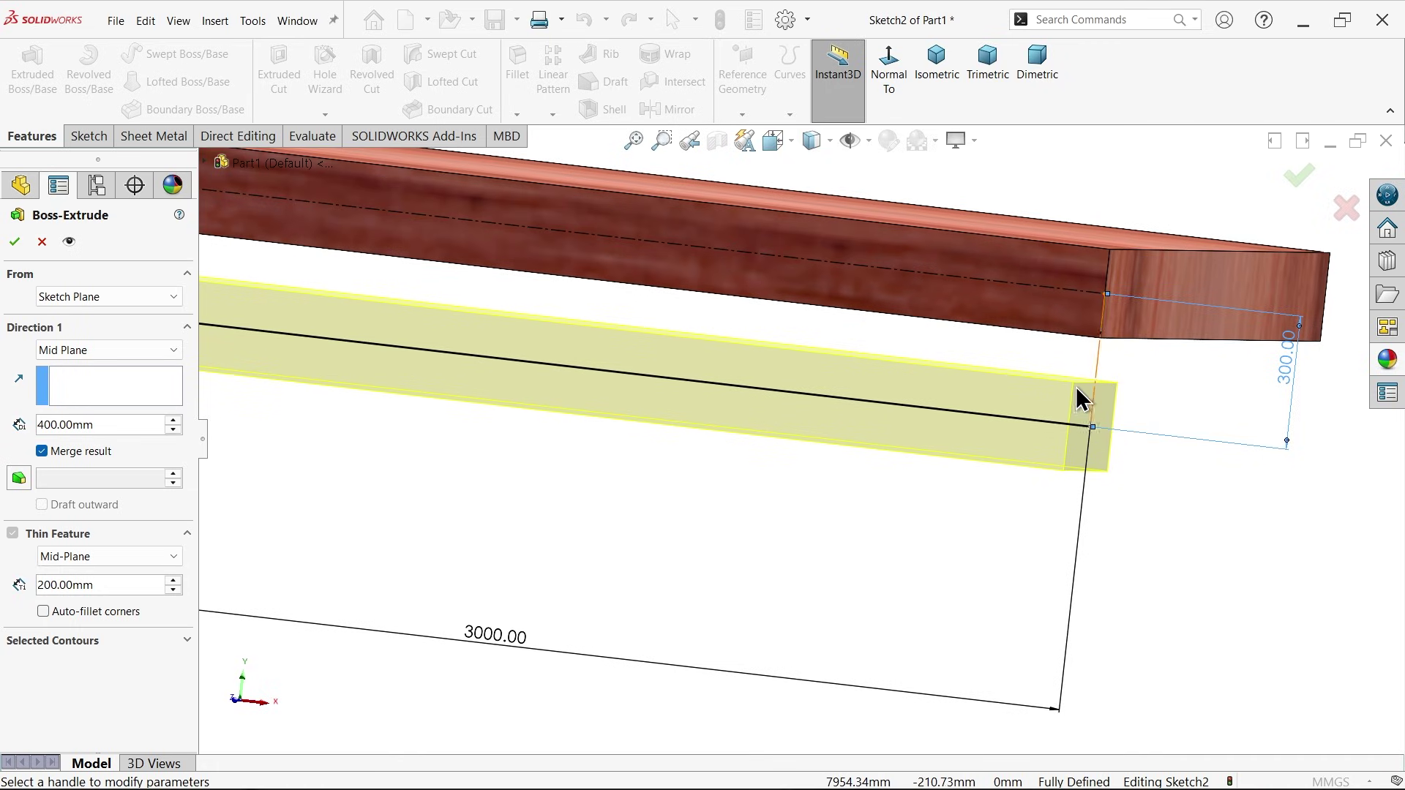
{"action": "scroll", "coordinate": [1038, 472], "scroll_direction": "up", "scroll_amount": 2}
{"action": "middle_click_drag", "start_coordinate": [1026, 487], "coordinate": [963, 476]}
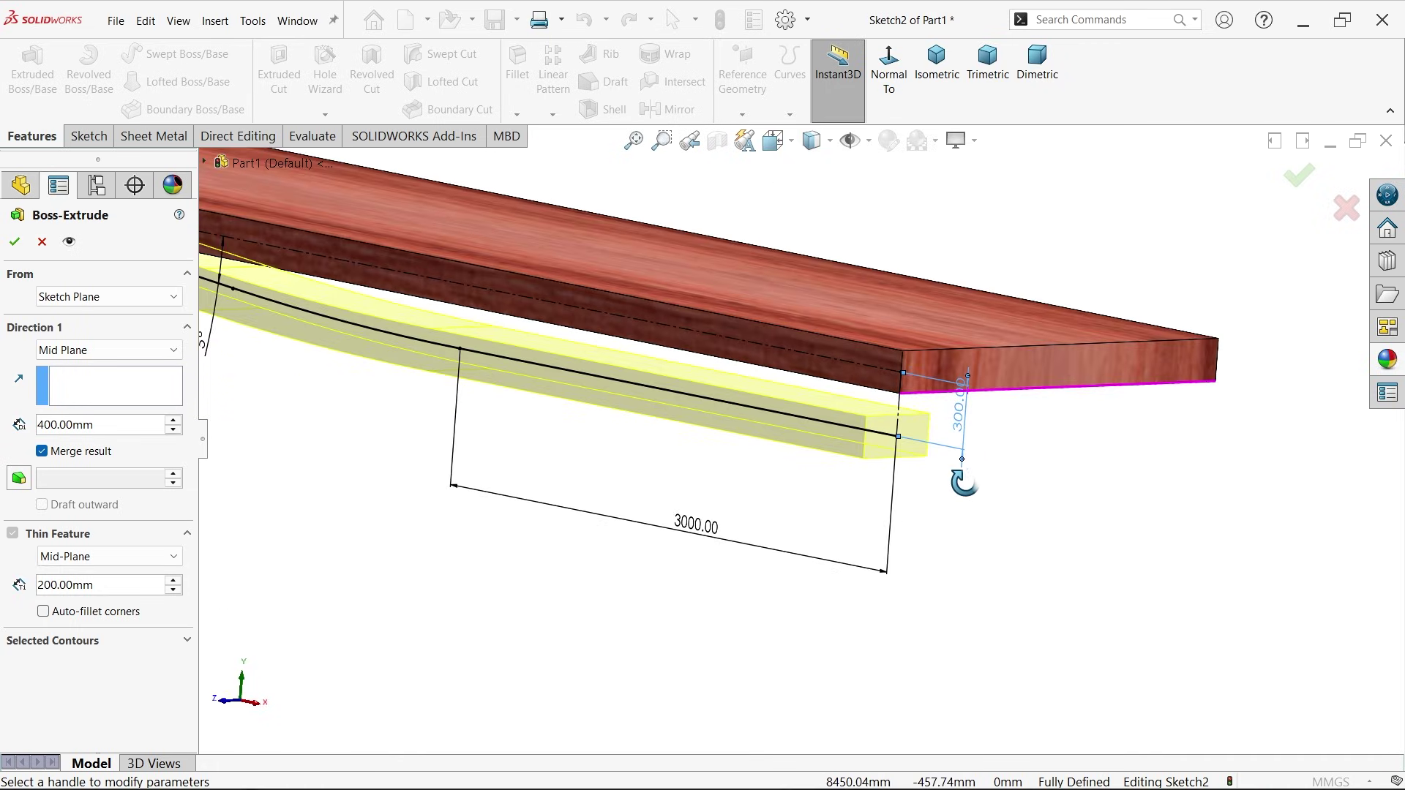
{"action": "mouse_move", "coordinate": [867, 474]}
{"action": "middle_mouse_down"}
{"action": "mouse_move", "coordinate": [935, 449]}
{"action": "mouse_move", "coordinate": [981, 407]}
{"action": "mouse_move", "coordinate": [973, 461]}
{"action": "mouse_move", "coordinate": [899, 426]}
{"action": "mouse_move", "coordinate": [894, 471]}
{"action": "middle_mouse_up"}
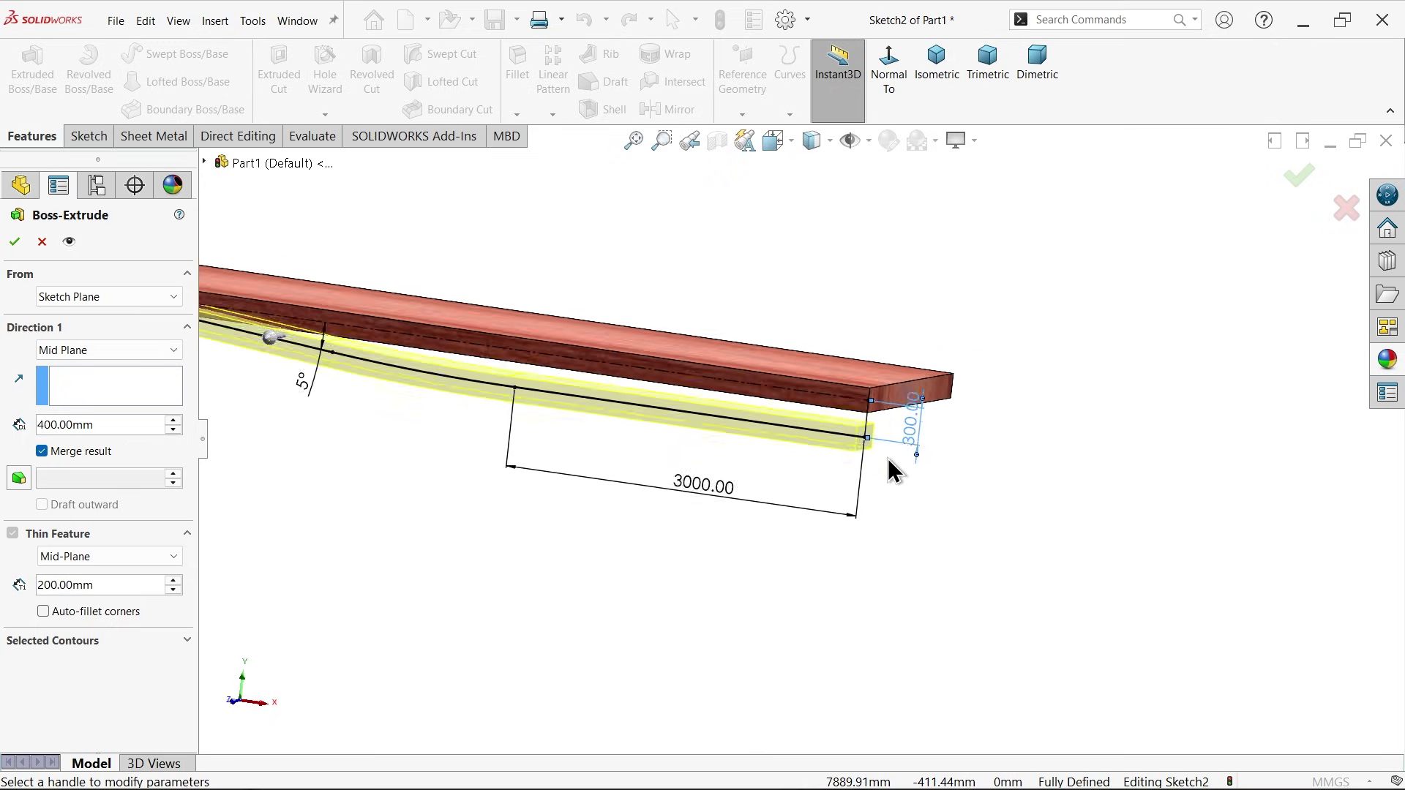
{"action": "scroll", "coordinate": [376, 384], "scroll_direction": "down", "scroll_amount": 2}
{"action": "scroll", "coordinate": [491, 385], "scroll_direction": "down", "scroll_amount": 2}
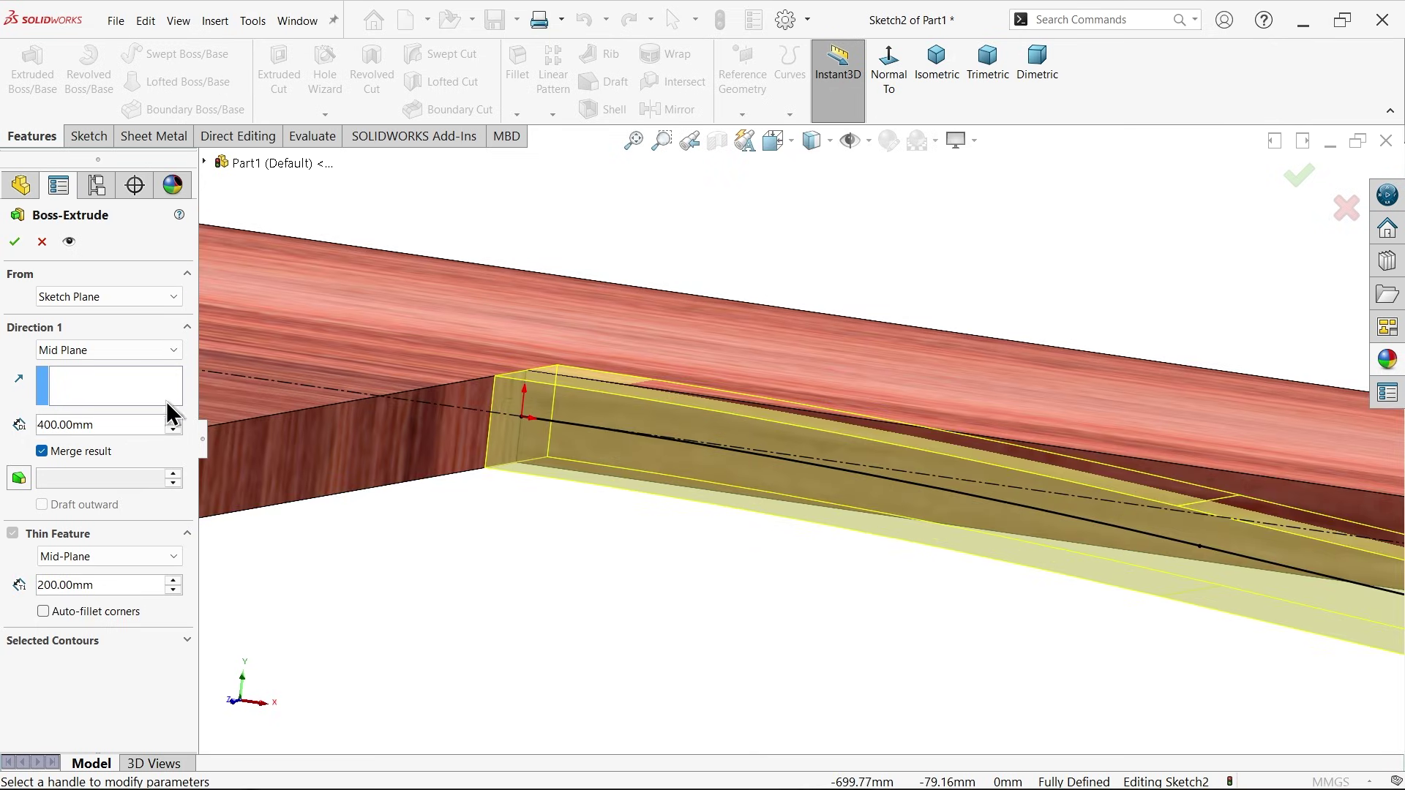
{"action": "left_click", "coordinate": [15, 242]}
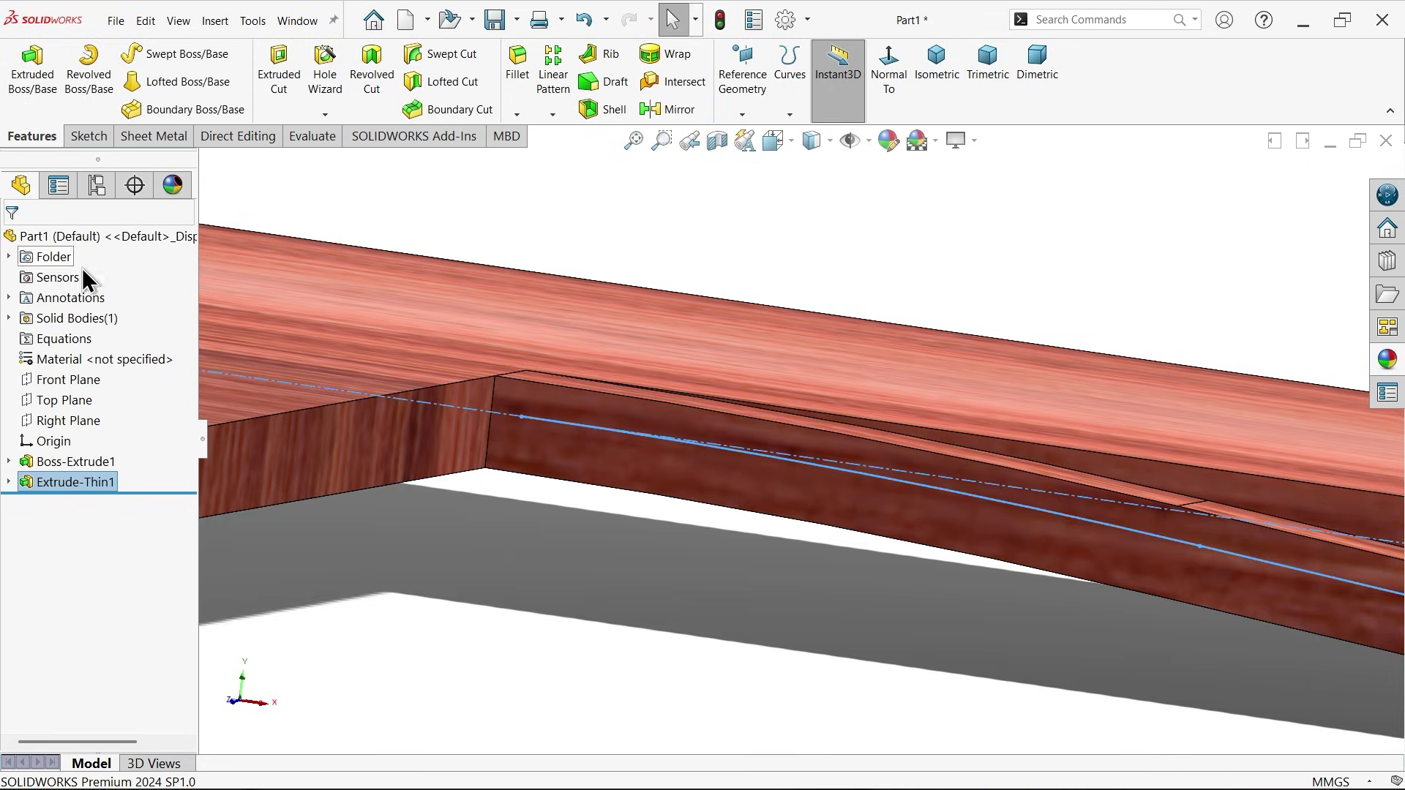
{"action": "scroll", "coordinate": [786, 223], "scroll_direction": "up", "scroll_amount": 3}
{"action": "middle_click_drag", "start_coordinate": [786, 223], "coordinate": [749, 325]}
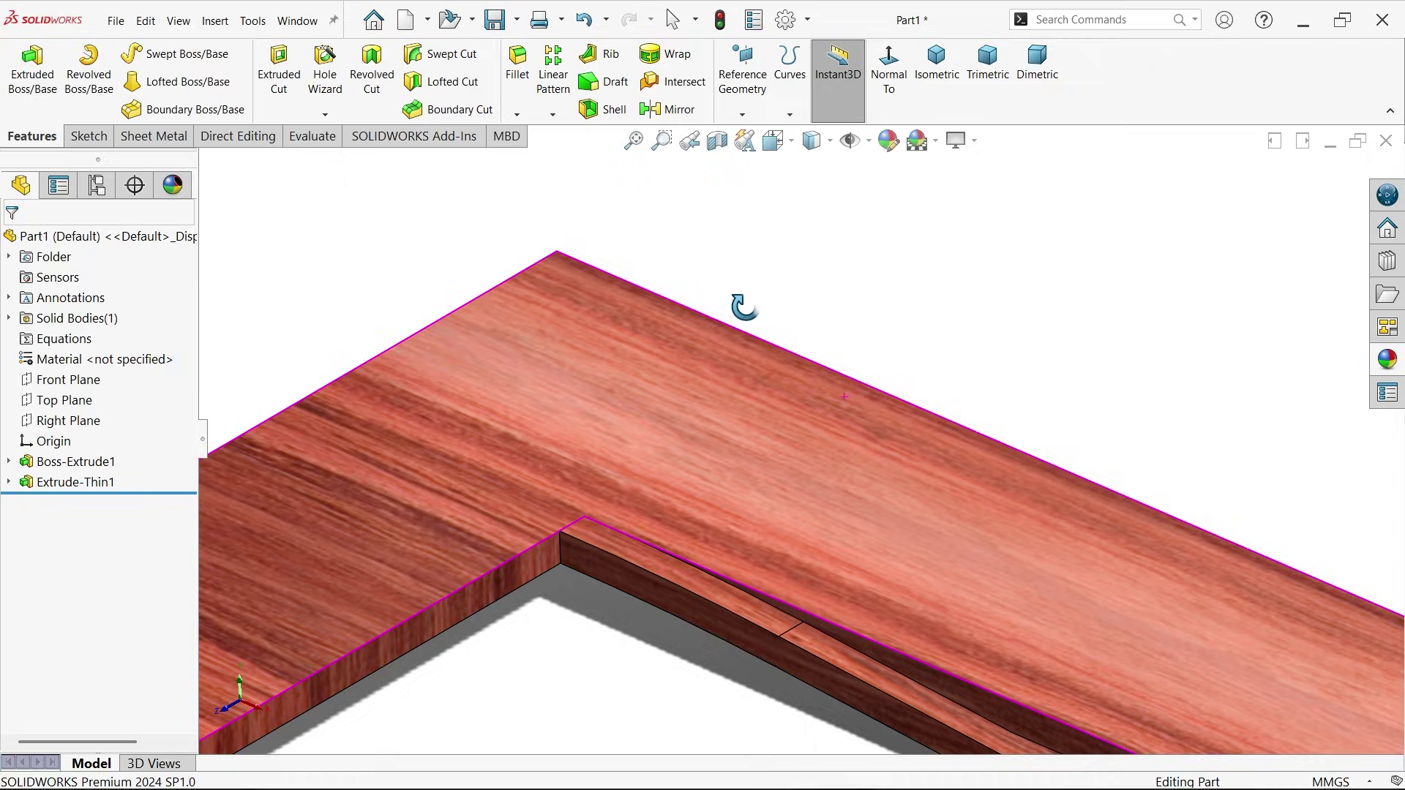
{"action": "scroll", "coordinate": [891, 531], "scroll_direction": "up", "scroll_amount": 3}
{"action": "scroll", "coordinate": [890, 532], "scroll_direction": "down", "scroll_amount": 3}
{"action": "scroll", "coordinate": [1069, 618], "scroll_direction": "down", "scroll_amount": 2}
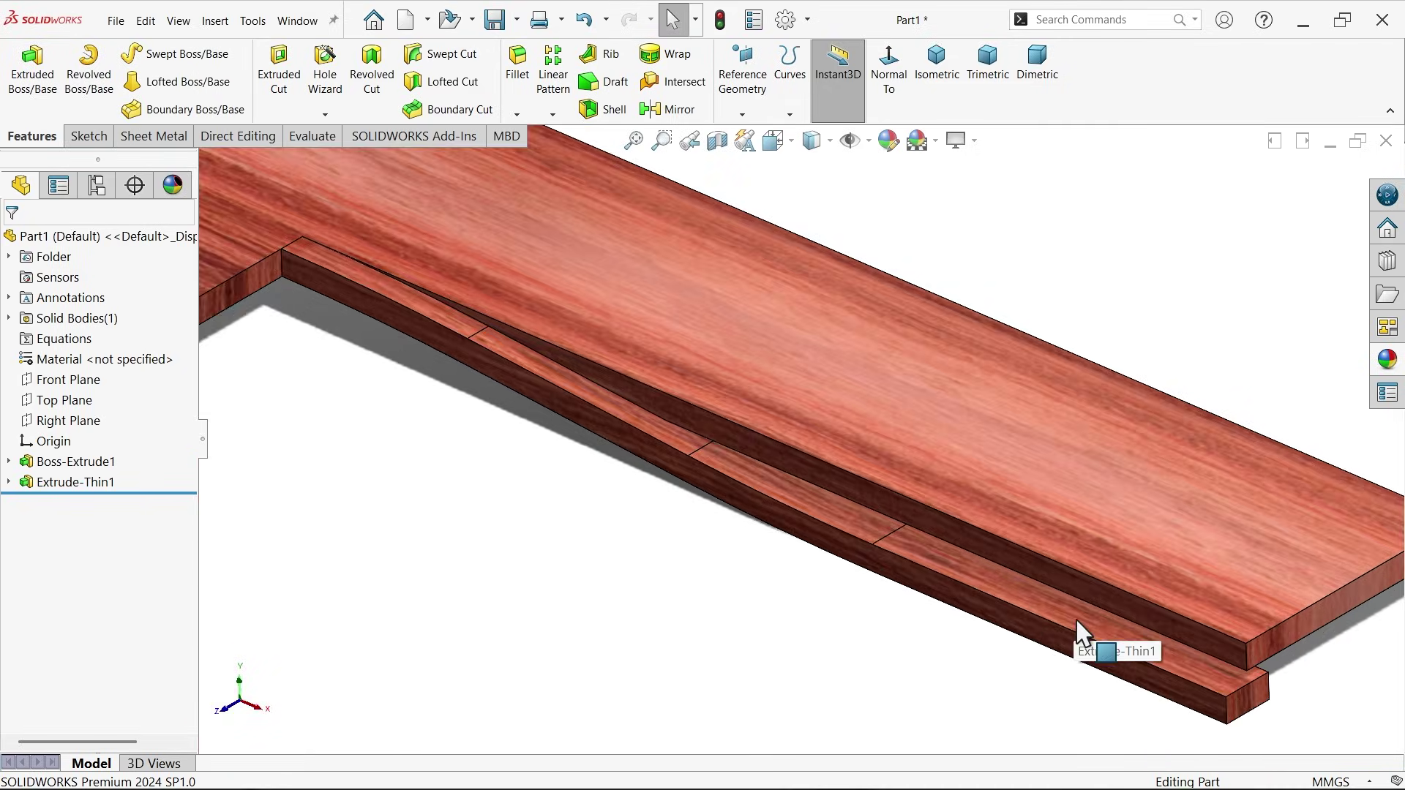
{"action": "scroll", "coordinate": [1076, 648], "scroll_direction": "down", "scroll_amount": 2}
{"action": "mouse_move", "coordinate": [1105, 599]}
{"action": "middle_mouse_down"}
{"action": "mouse_move", "coordinate": [1109, 486]}
{"action": "mouse_move", "coordinate": [1004, 448]}
{"action": "mouse_move", "coordinate": [1035, 471]}
{"action": "mouse_move", "coordinate": [1010, 501]}
{"action": "mouse_move", "coordinate": [1024, 507]}
{"action": "middle_mouse_up"}
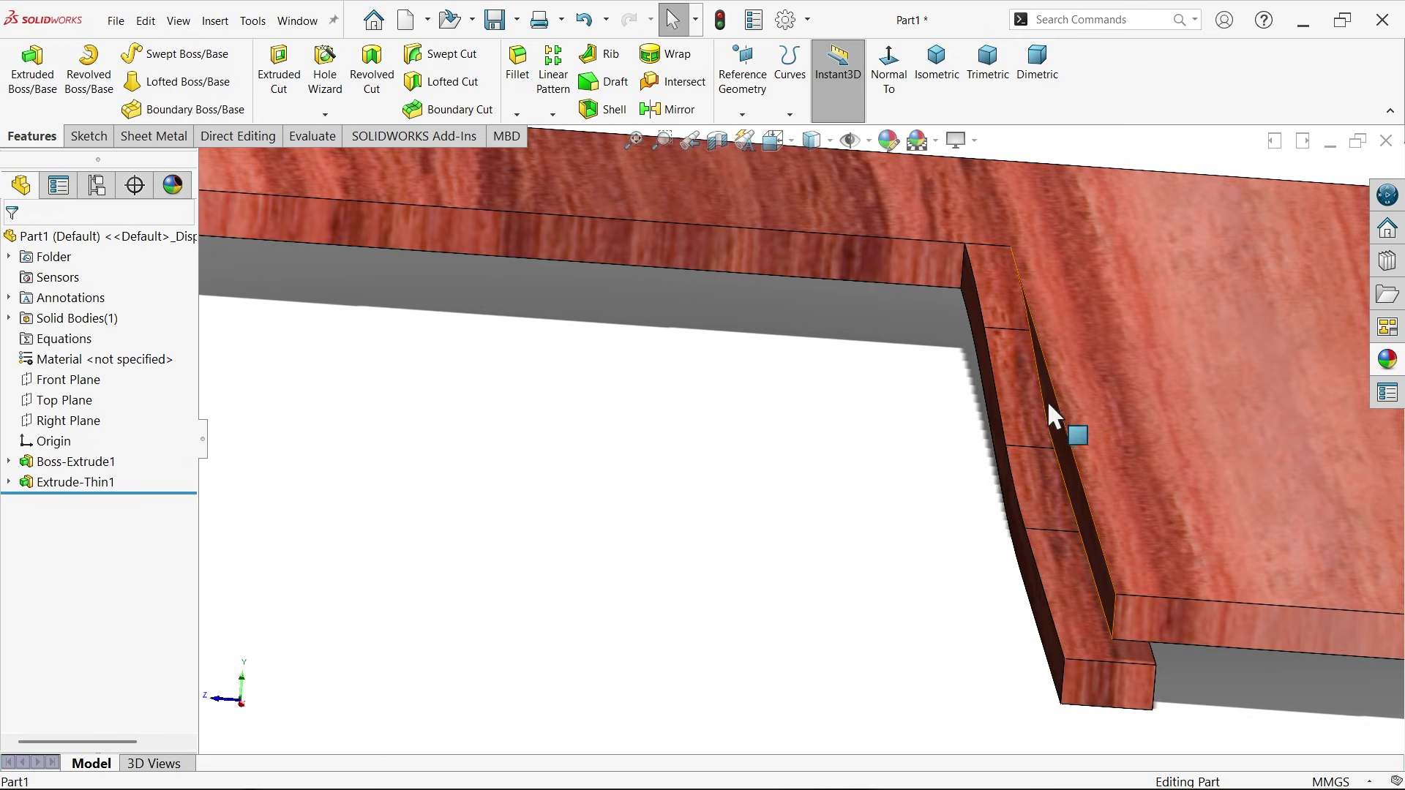
Step: Change Extrude-Thin1 from Mid Plane to Blind so the stringer extrudes 400 mm one way
{"action": "left_click", "coordinate": [27, 480]}
{"action": "left_click", "coordinate": [43, 441]}
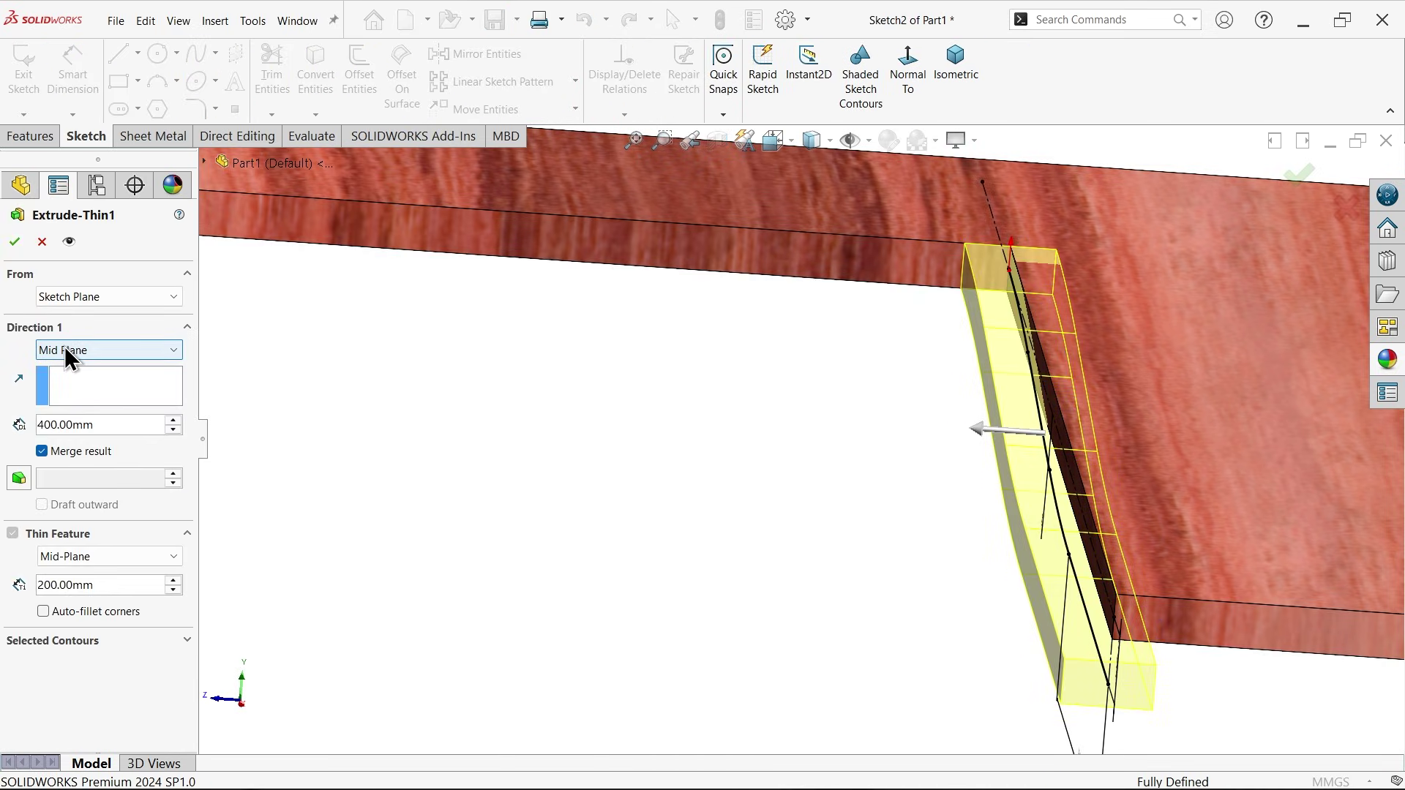
{"action": "left_click", "coordinate": [65, 350]}
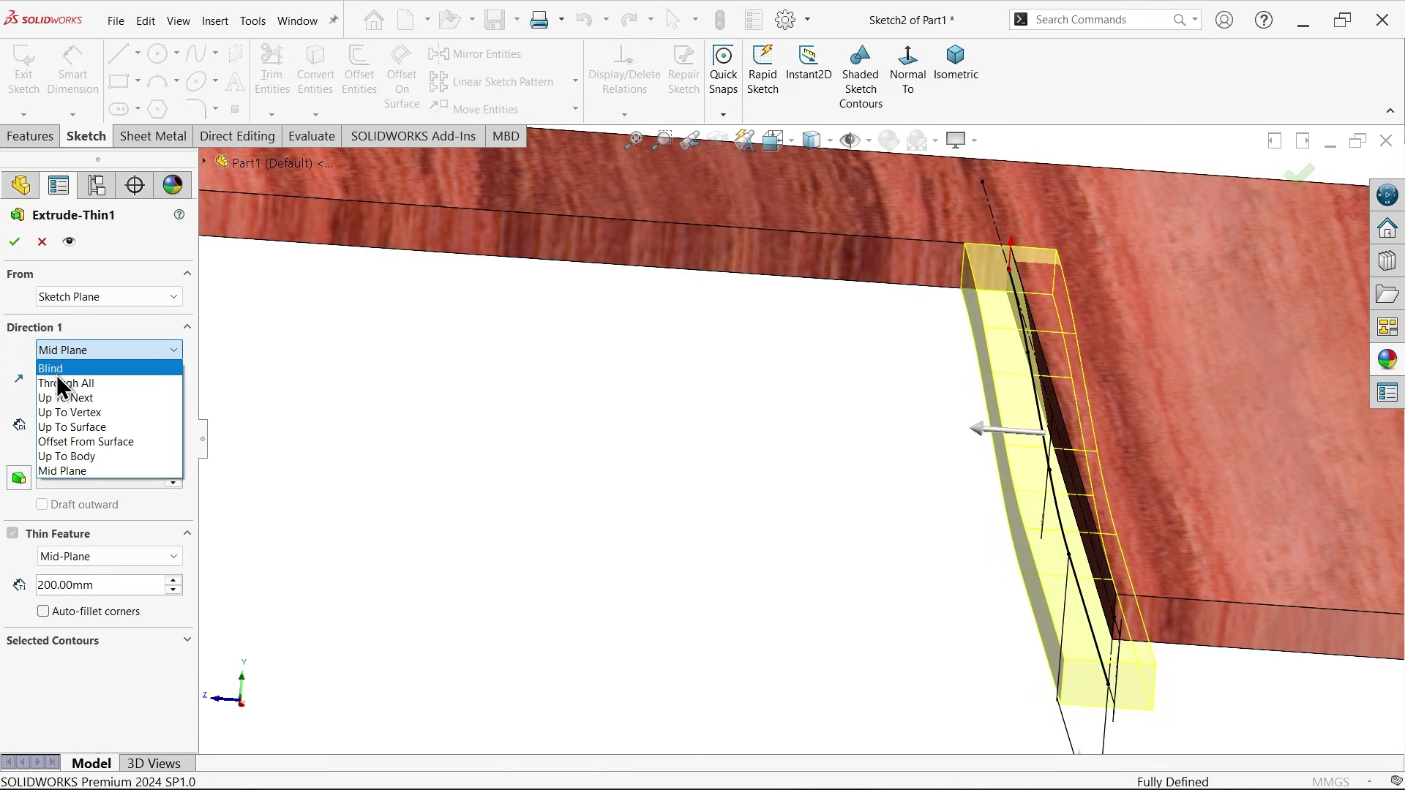
{"action": "left_click", "coordinate": [51, 370]}
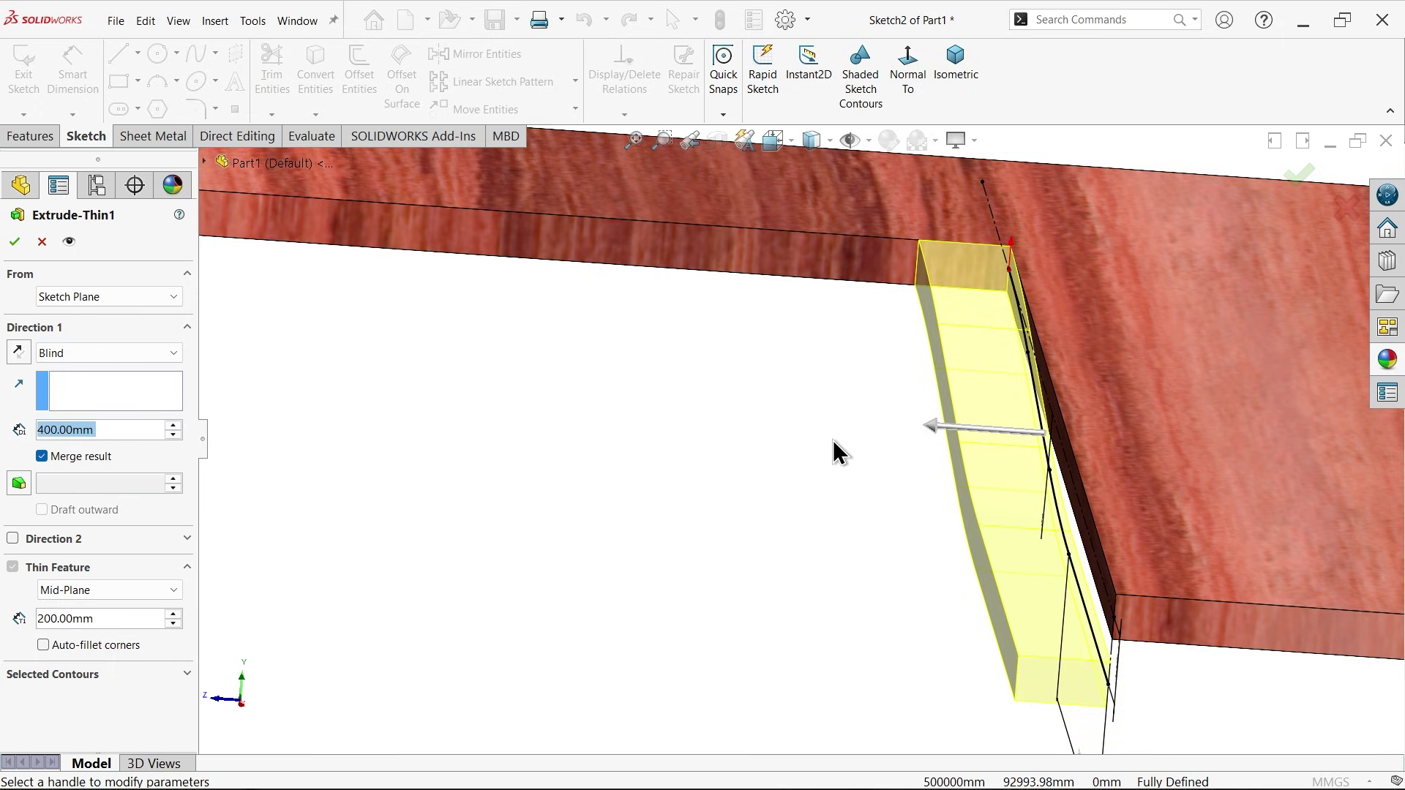
{"action": "left_click", "coordinate": [16, 243]}
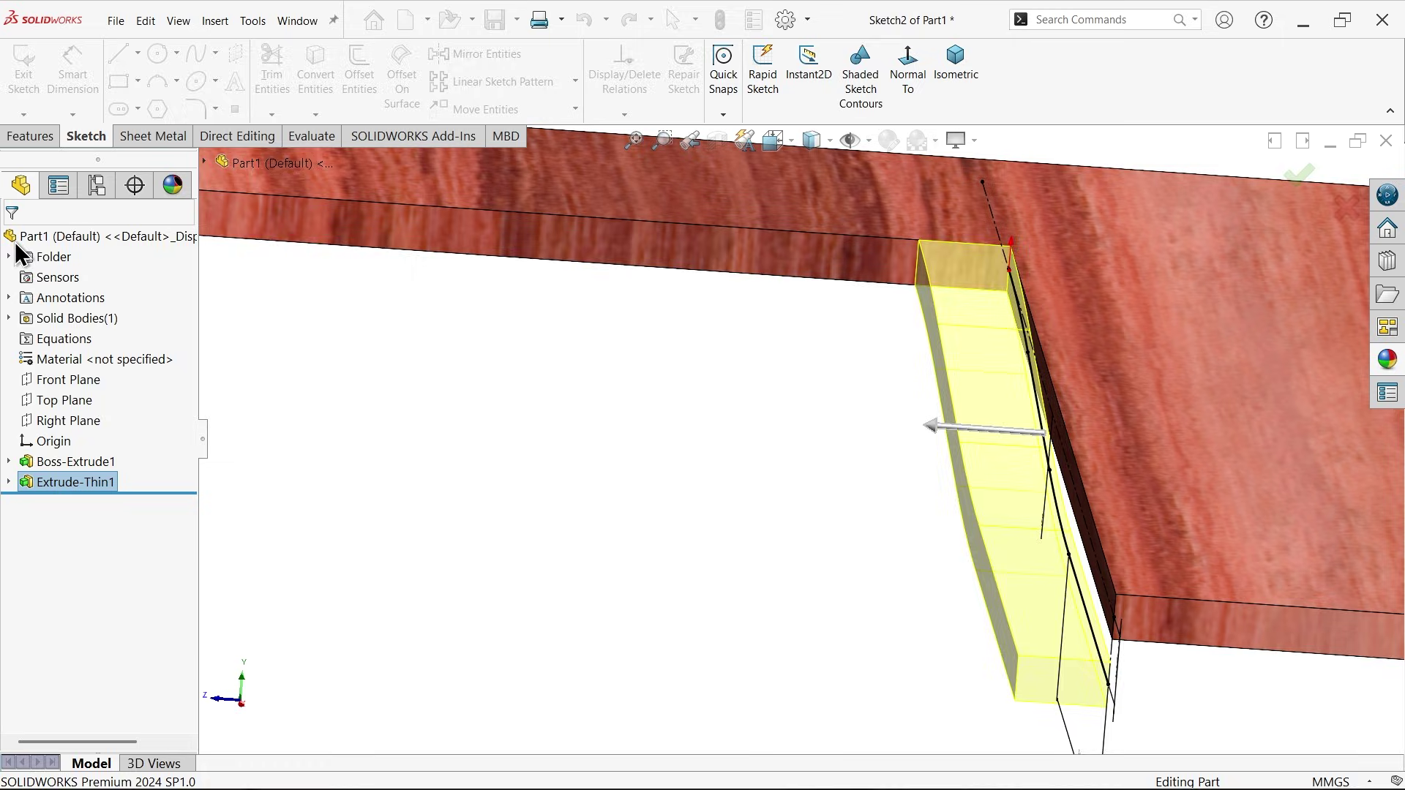
{"action": "mouse_move", "coordinate": [823, 506]}
{"action": "middle_mouse_down"}
{"action": "mouse_move", "coordinate": [816, 422]}
{"action": "mouse_move", "coordinate": [855, 519]}
{"action": "middle_mouse_up"}
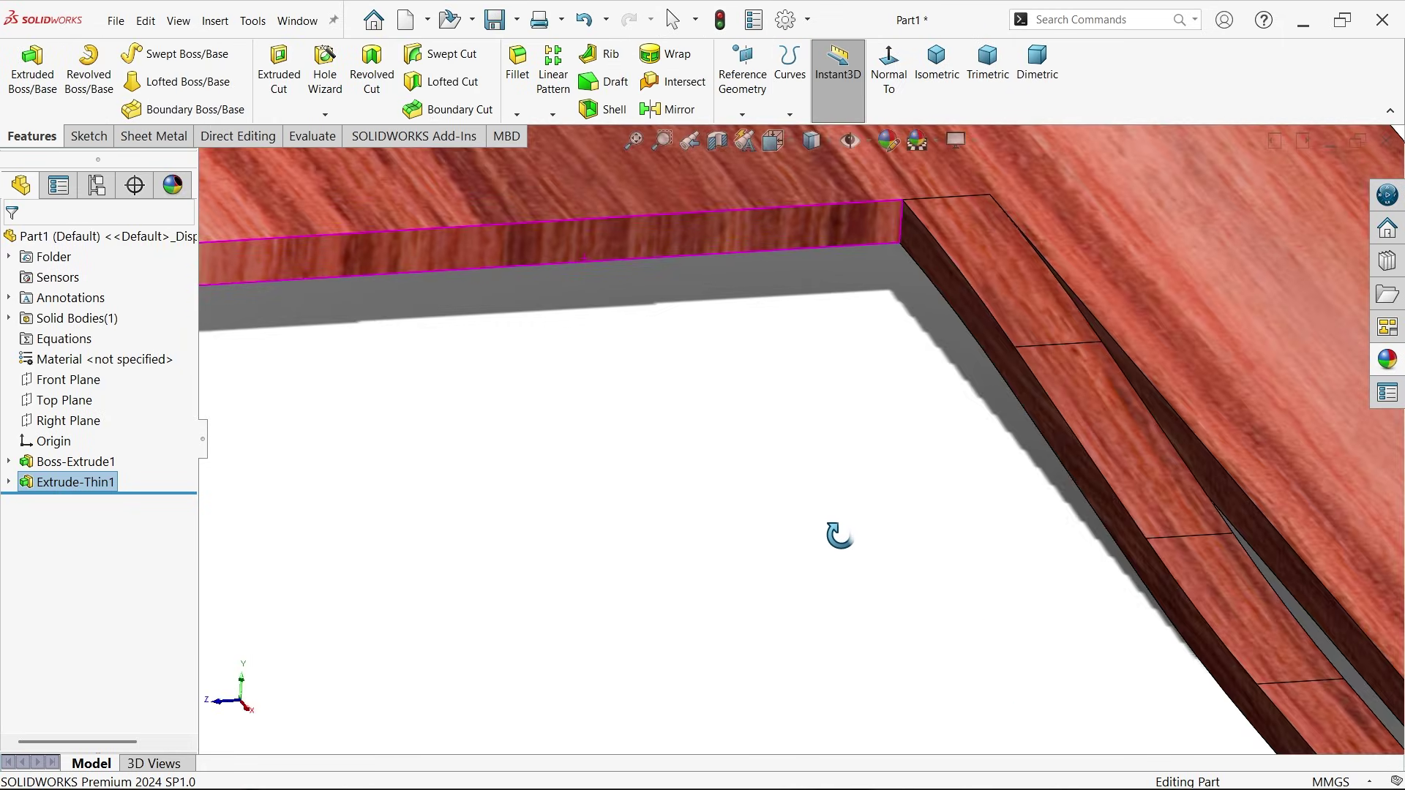
{"action": "key", "text": "f"}
{"action": "mouse_move", "coordinate": [816, 508]}
{"action": "middle_mouse_down"}
{"action": "mouse_move", "coordinate": [815, 480]}
{"action": "mouse_move", "coordinate": [819, 565]}
{"action": "mouse_move", "coordinate": [836, 559]}
{"action": "middle_mouse_up"}
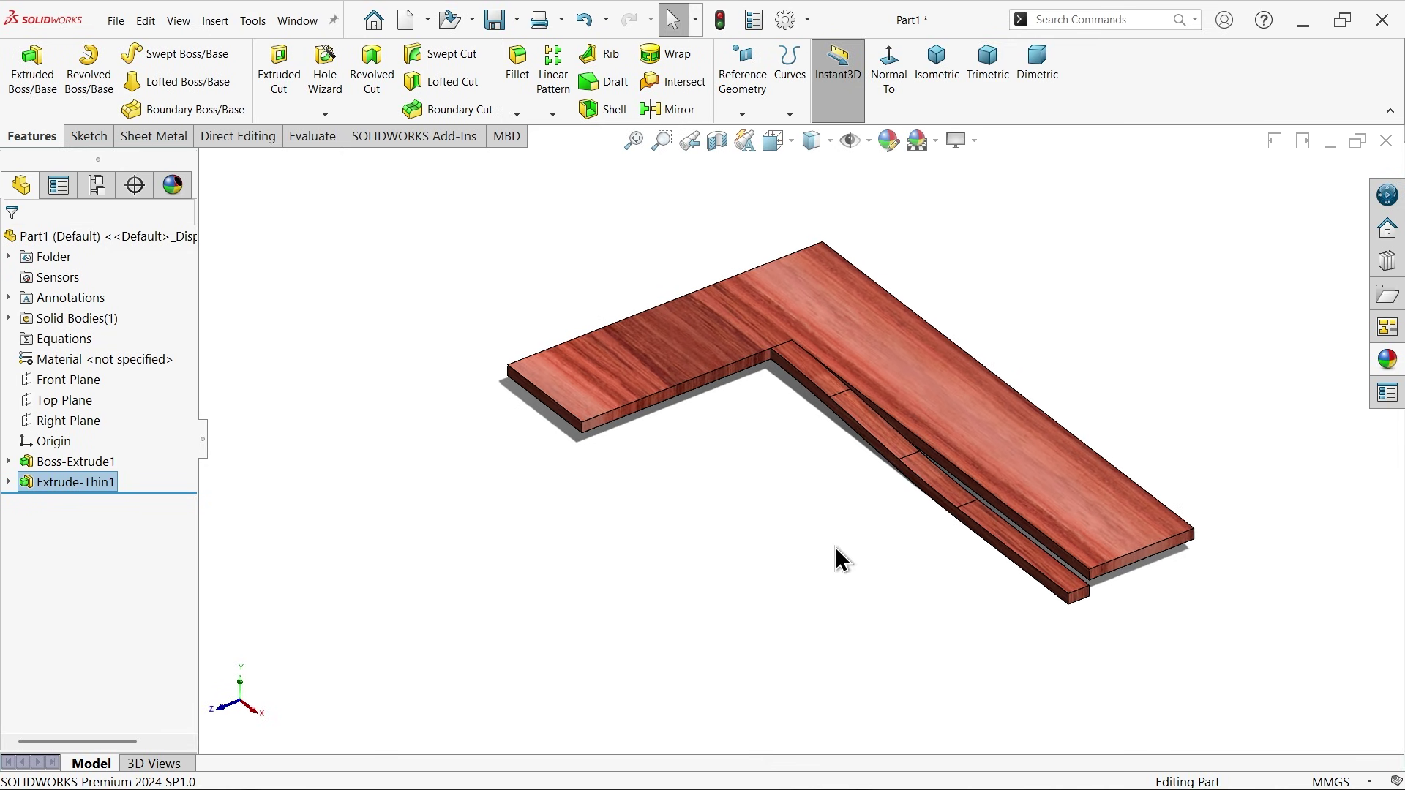
{"action": "scroll", "coordinate": [911, 423], "scroll_direction": "down", "scroll_amount": 2}
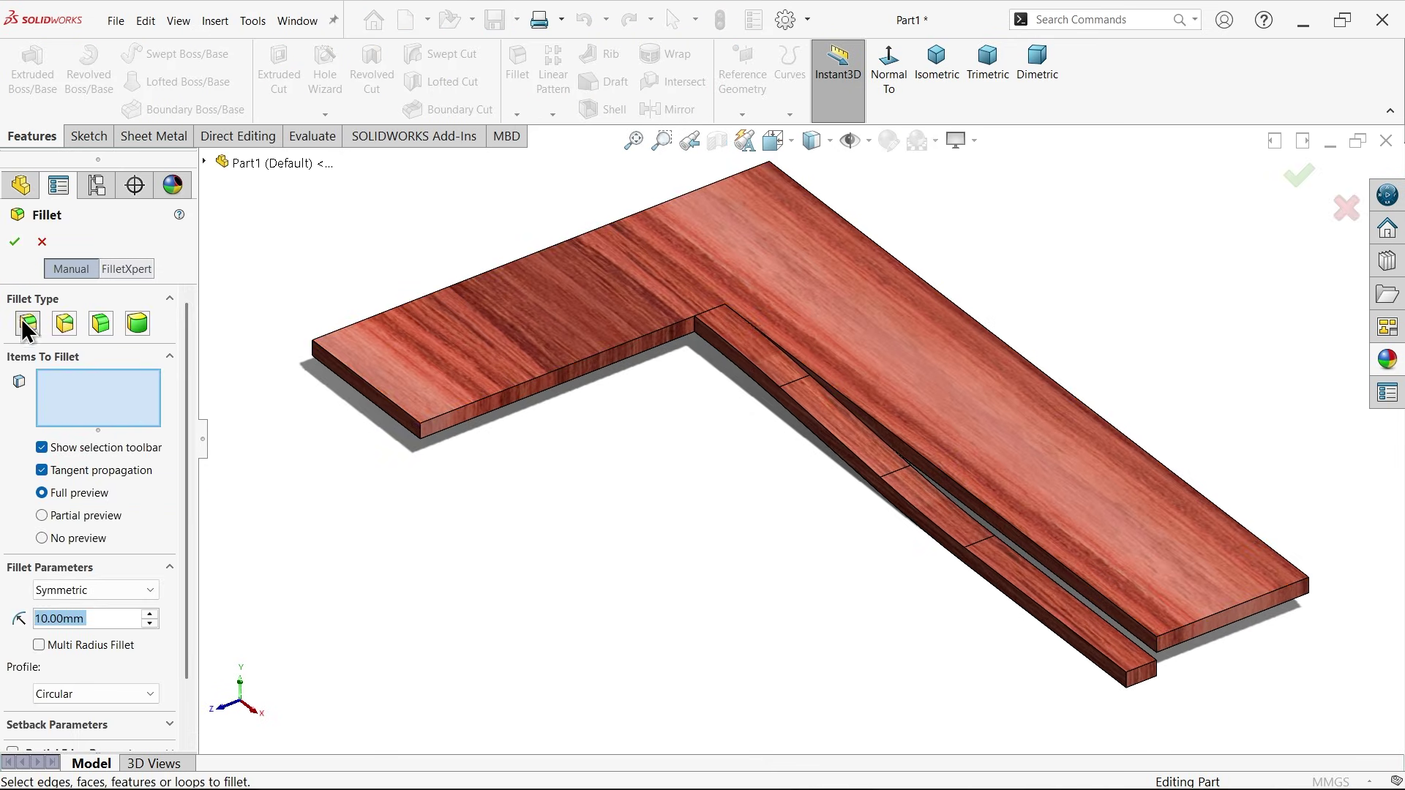
{"action": "type", "text": "200"}
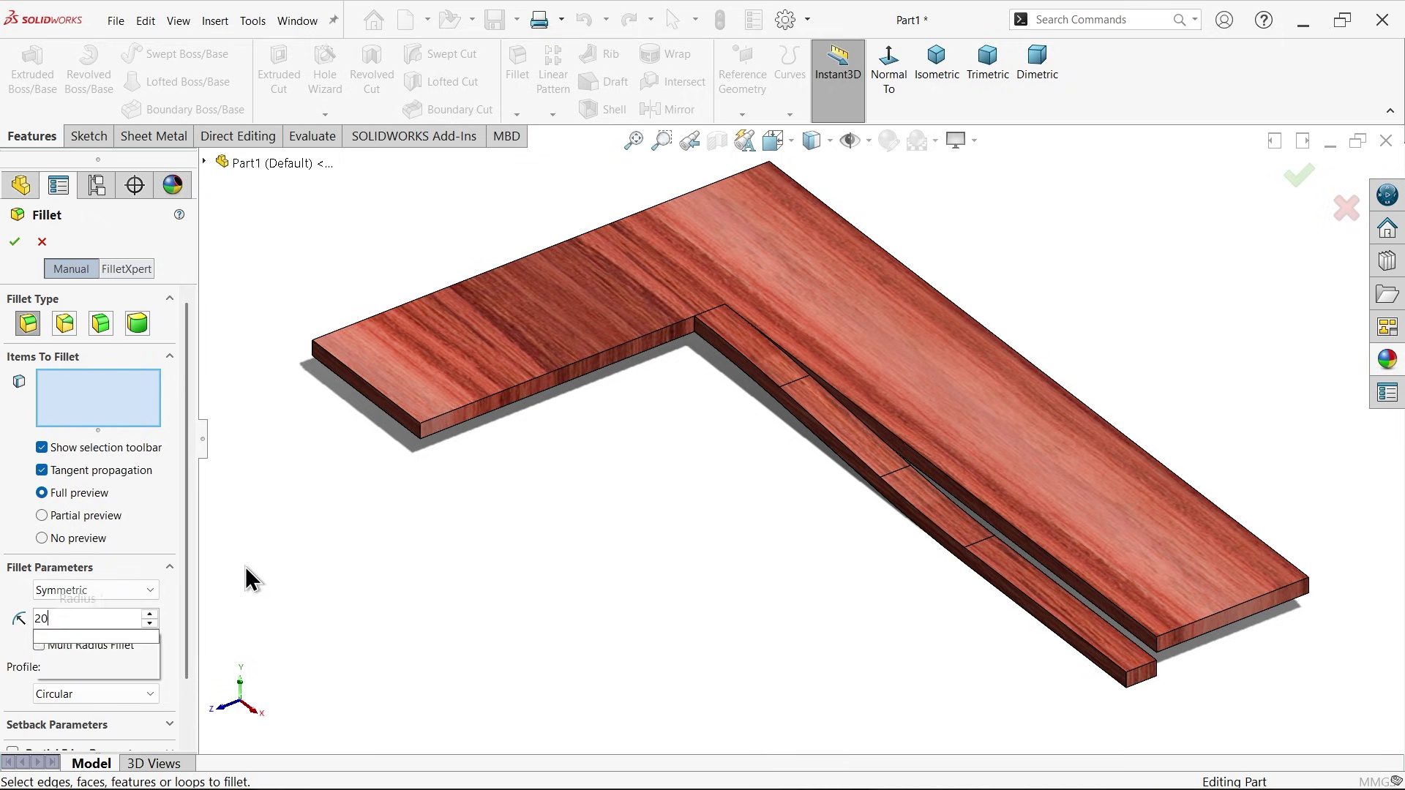
{"action": "type", "text": "0.00mm"}
Step: Create Fillet1 with a 200 mm radius on five vertical corner edges of the L-shaped slab
{"action": "key", "text": "Return"}
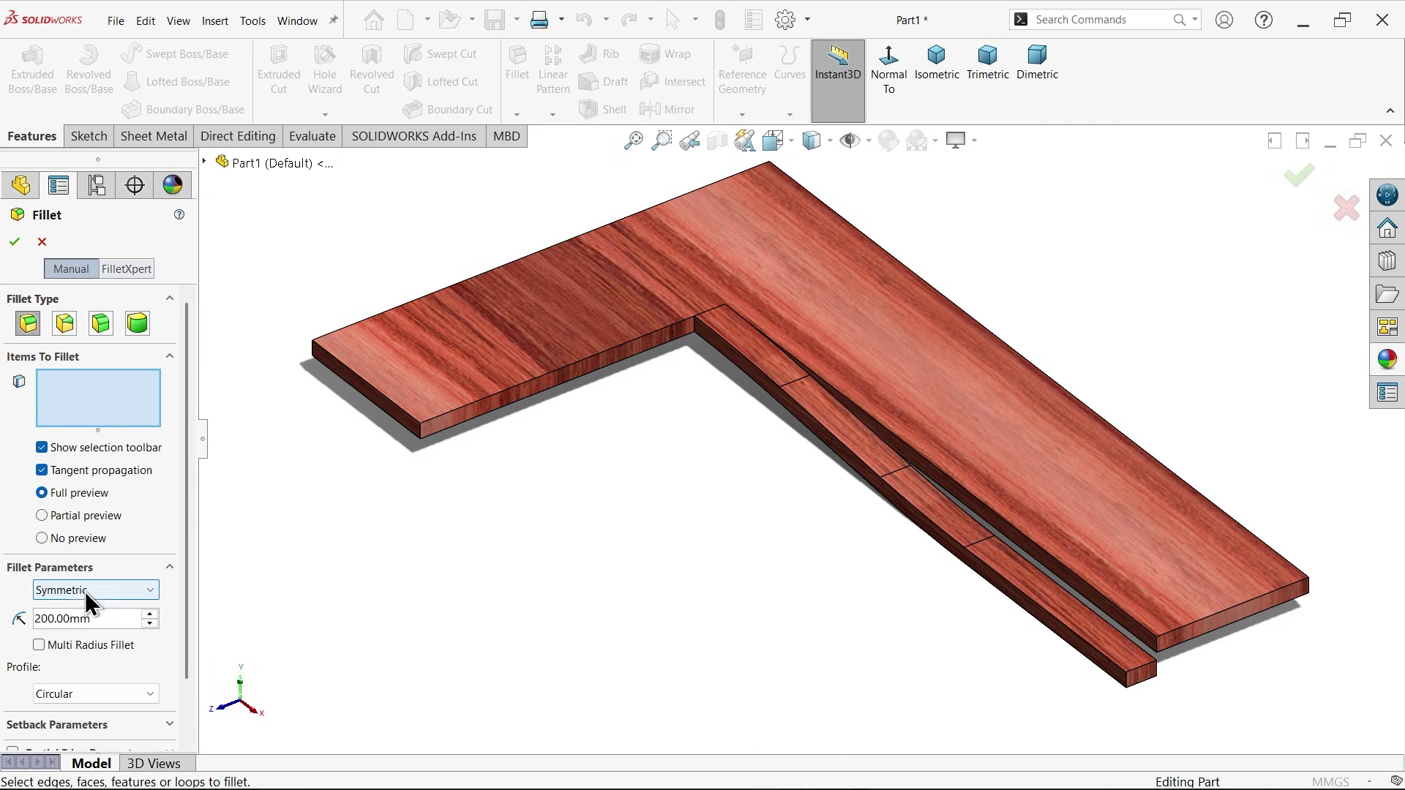
{"action": "left_click_drag", "start_coordinate": [103, 618], "coordinate": [40, 619]}
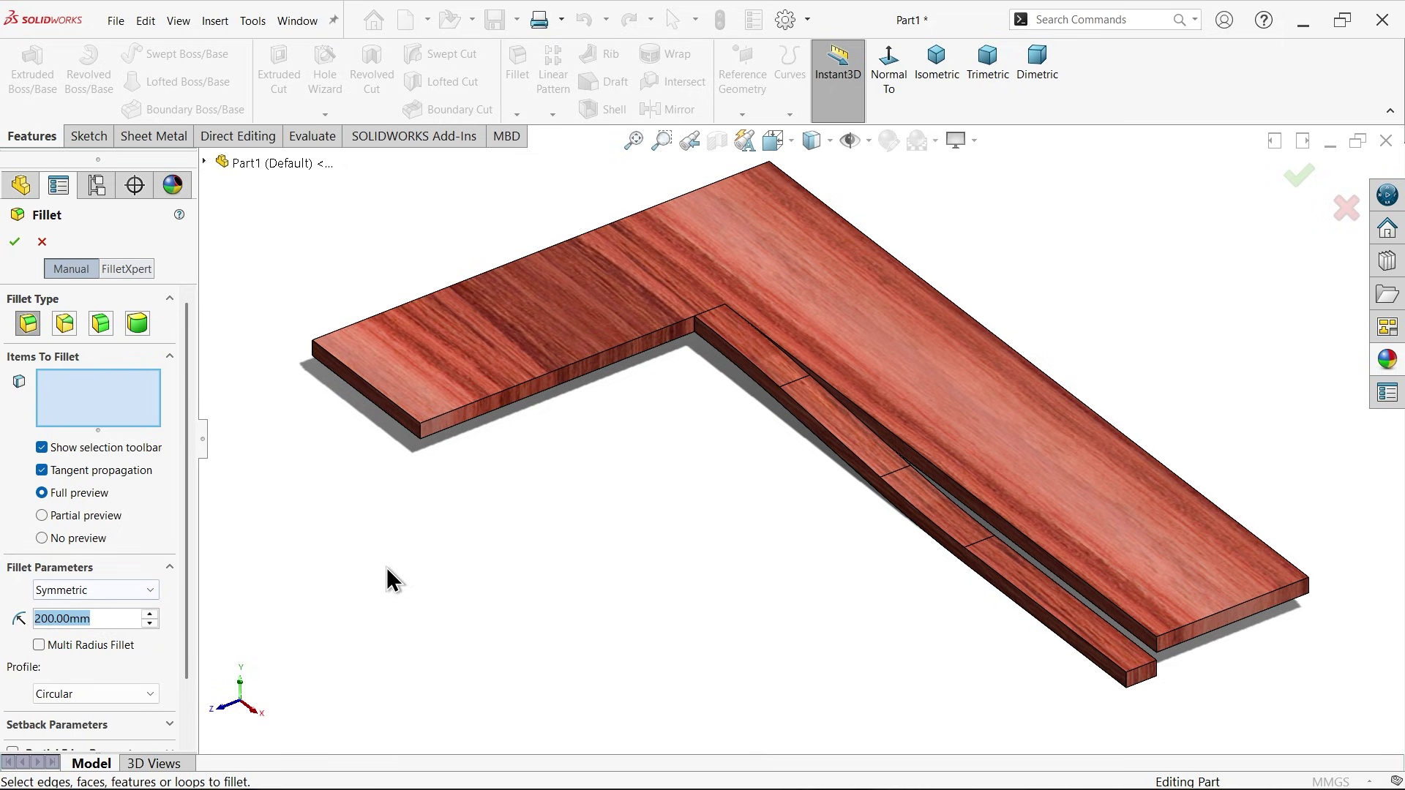
{"action": "left_click", "coordinate": [420, 428]}
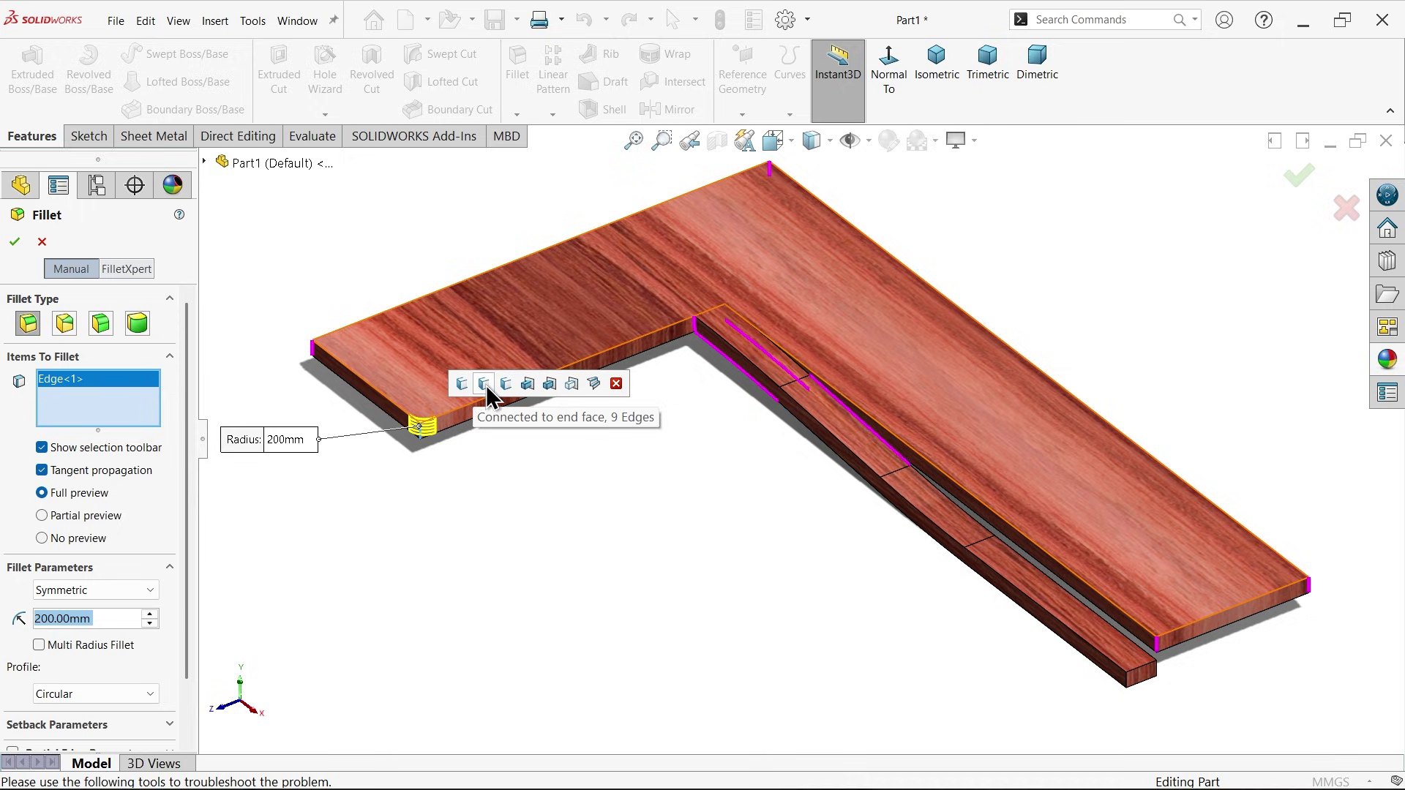
{"action": "left_click", "coordinate": [1162, 649]}
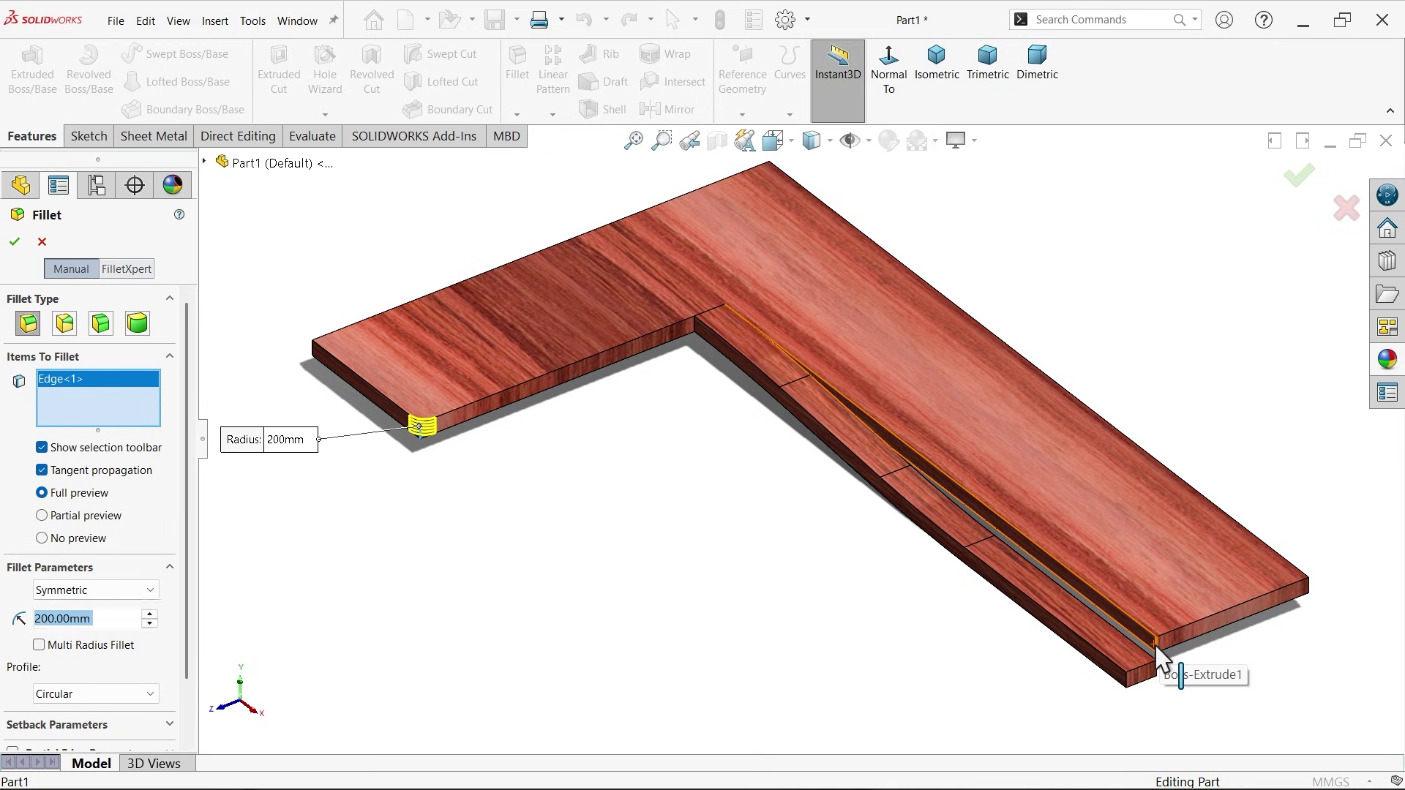
{"action": "left_click", "coordinate": [770, 176]}
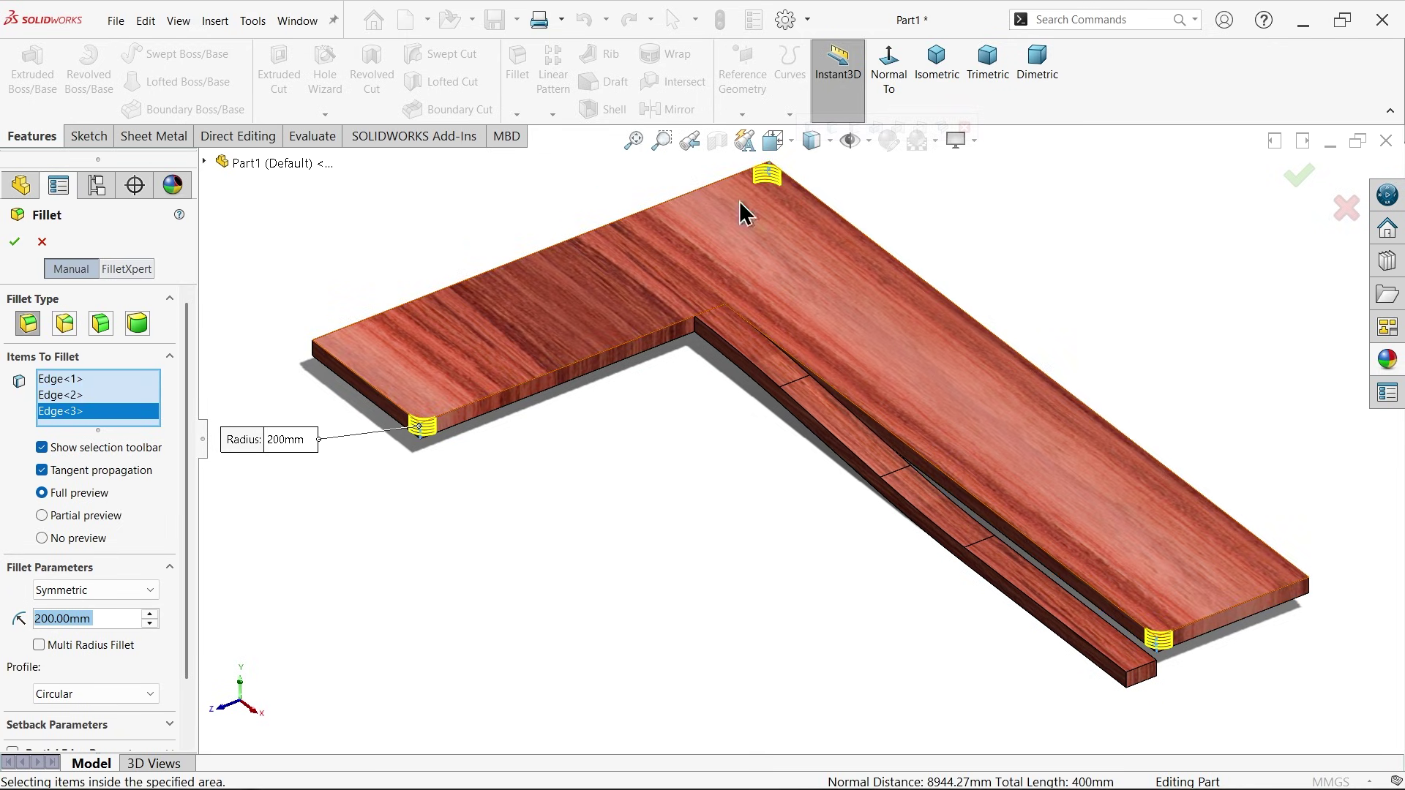
{"action": "left_click", "coordinate": [315, 349]}
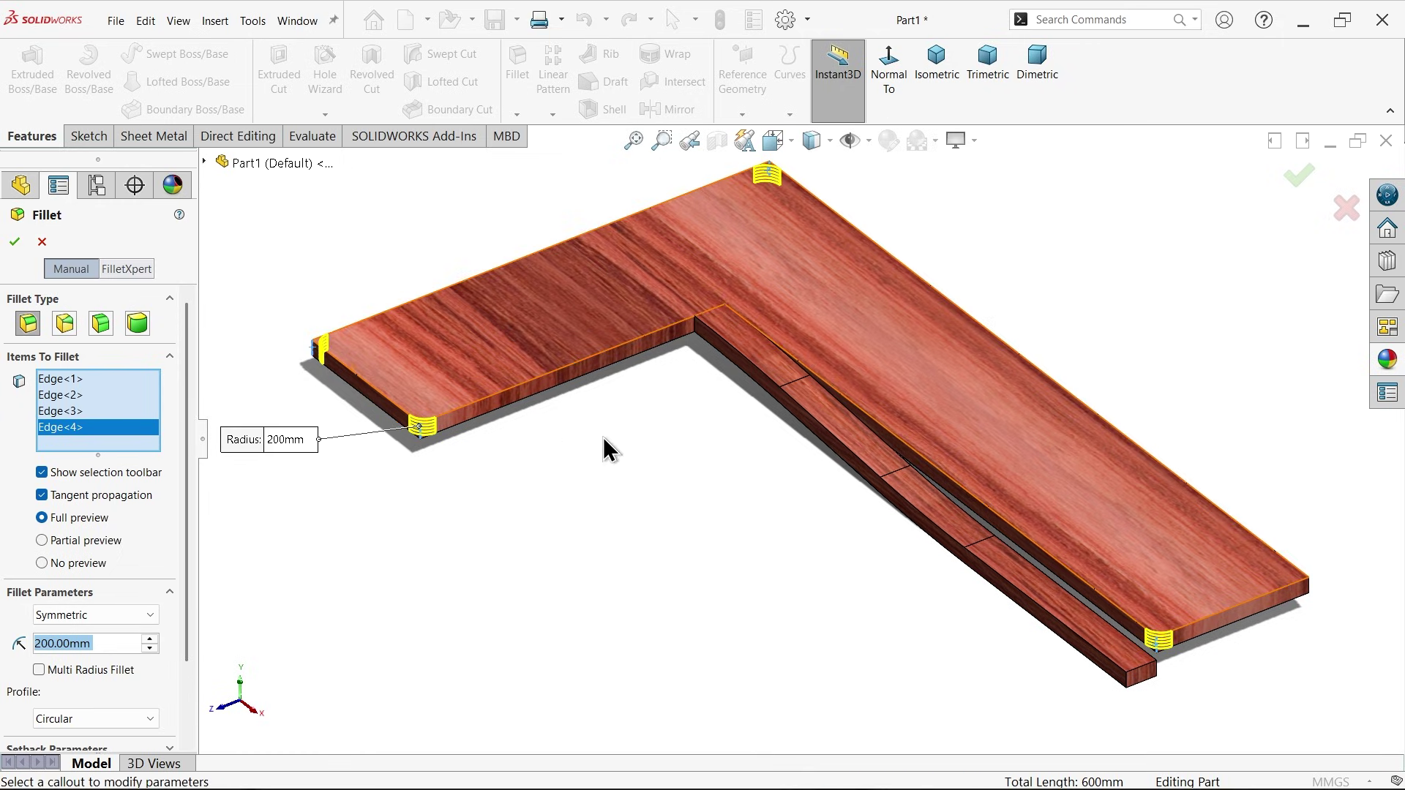
{"action": "left_click", "coordinate": [1315, 598]}
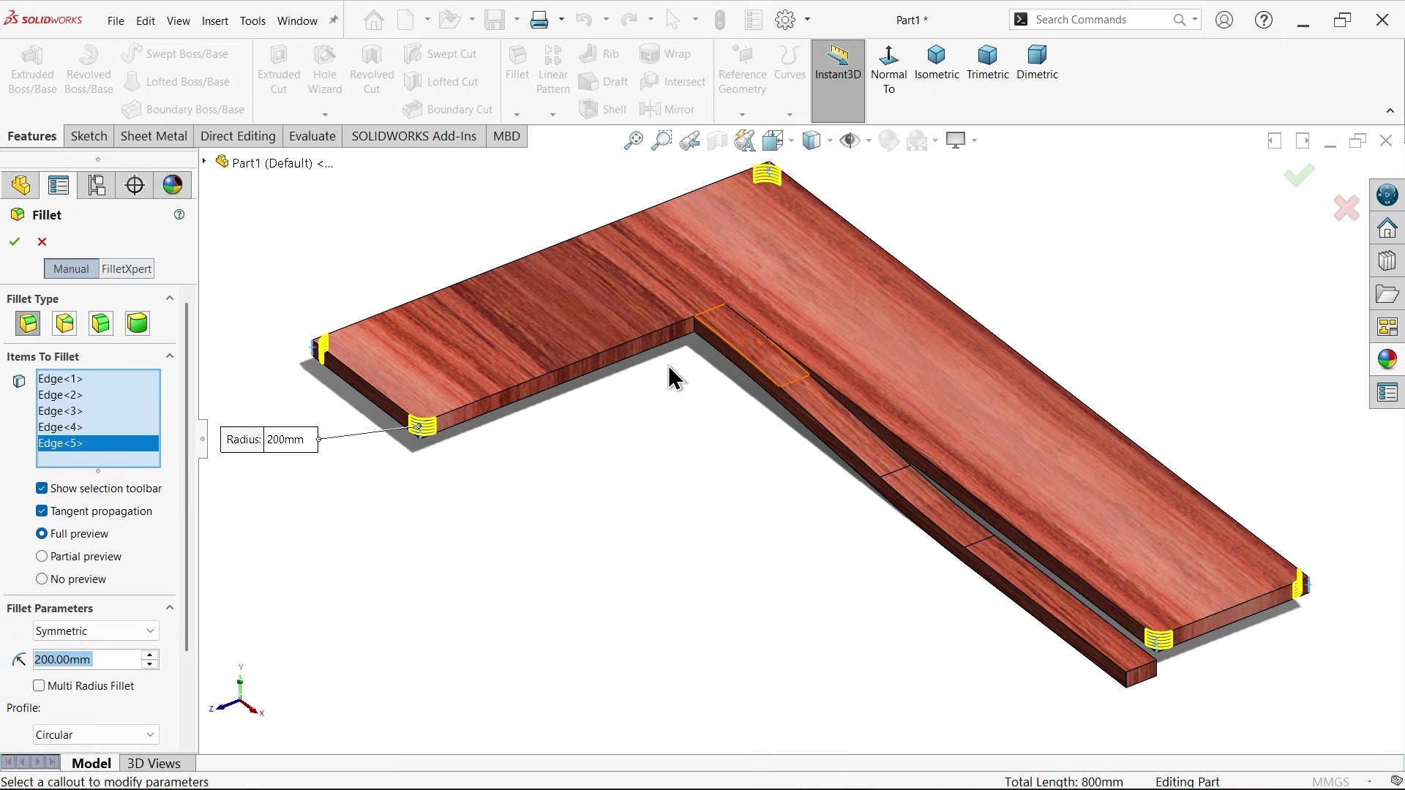
{"action": "left_click", "coordinate": [16, 243]}
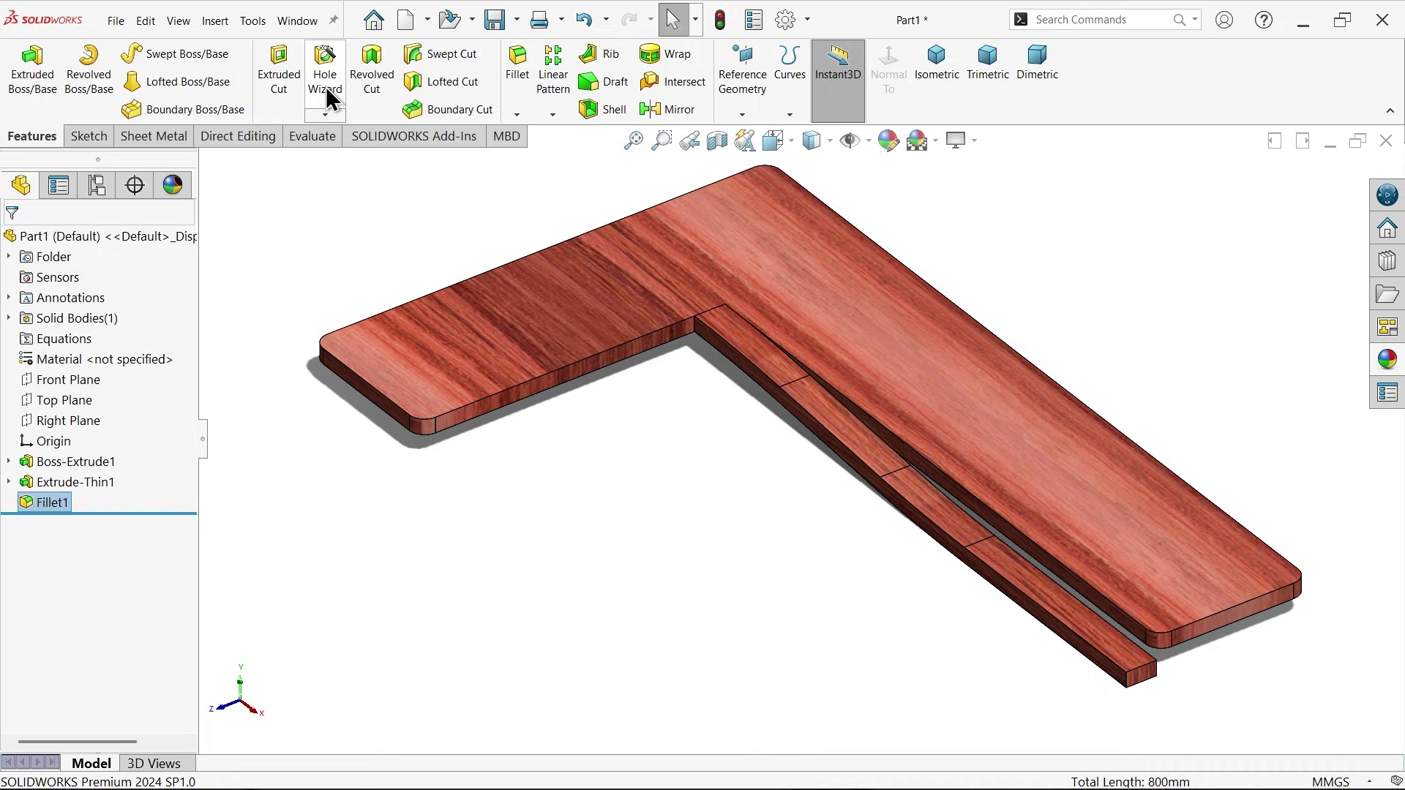
Step: Create Fillet2 with a 100 mm radius on the stringer's two vertical end edges, then view isometric
{"action": "left_click", "coordinate": [515, 81]}
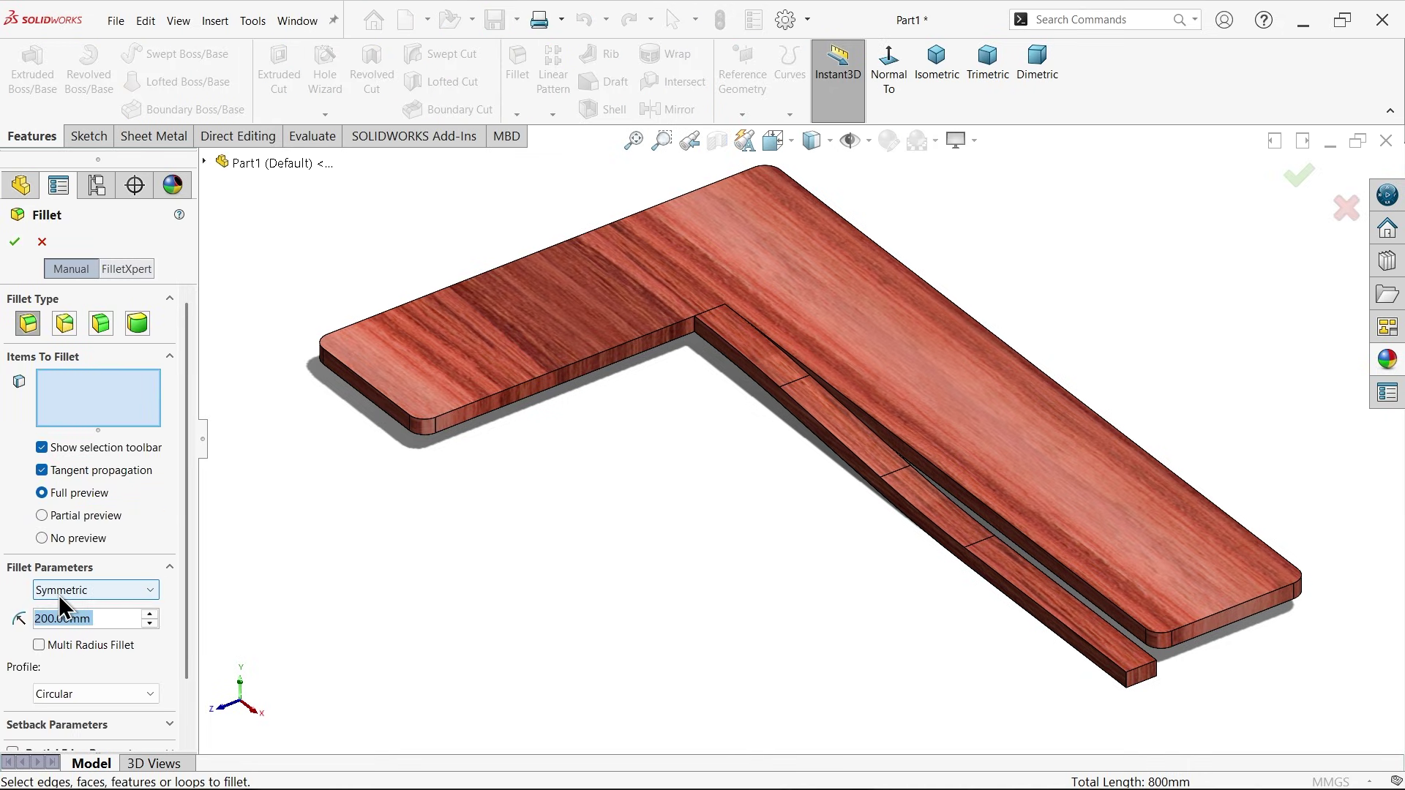
{"action": "type", "text": "100"}
{"action": "key", "text": "Return"}
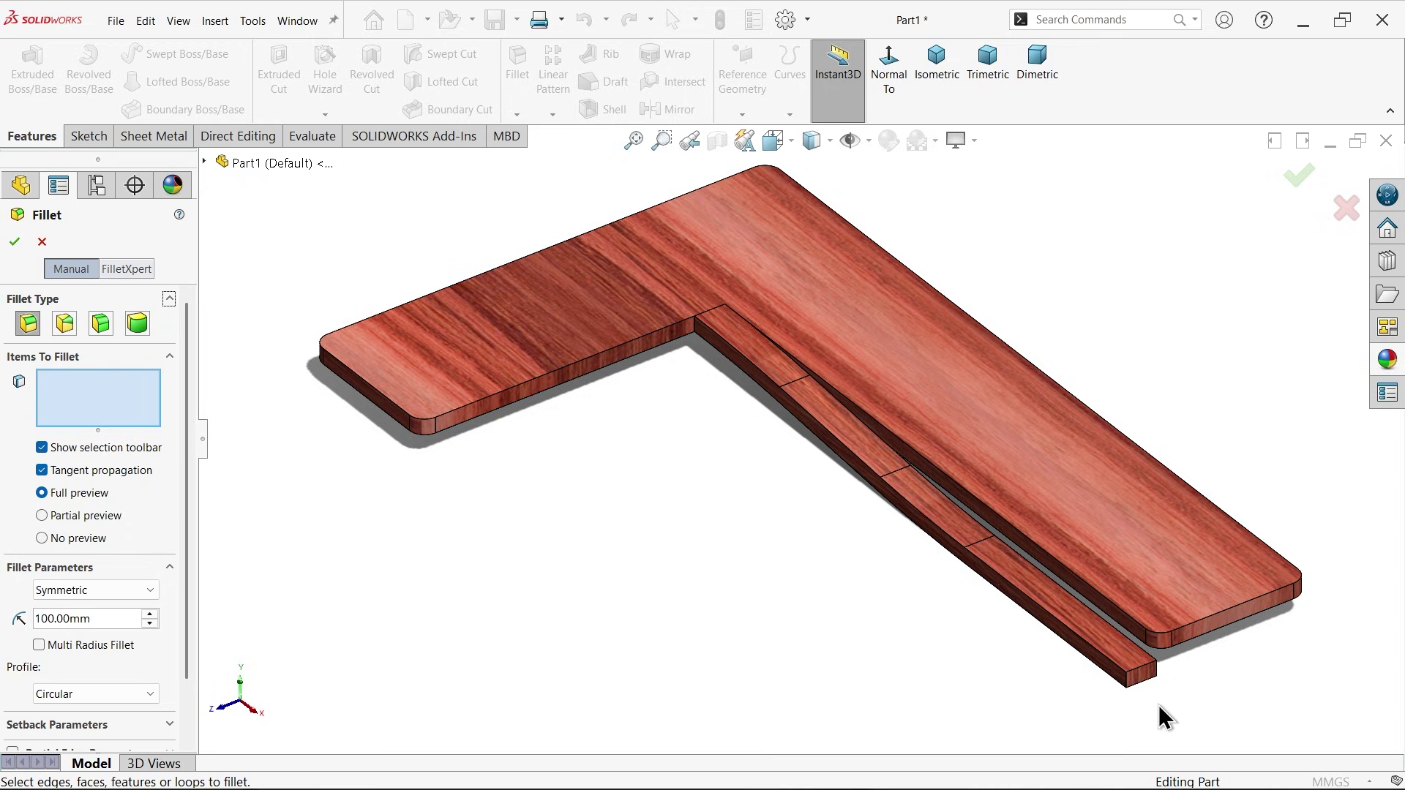
{"action": "scroll", "coordinate": [1131, 670], "scroll_direction": "down", "scroll_amount": 3}
{"action": "scroll", "coordinate": [1127, 675], "scroll_direction": "down", "scroll_amount": 2}
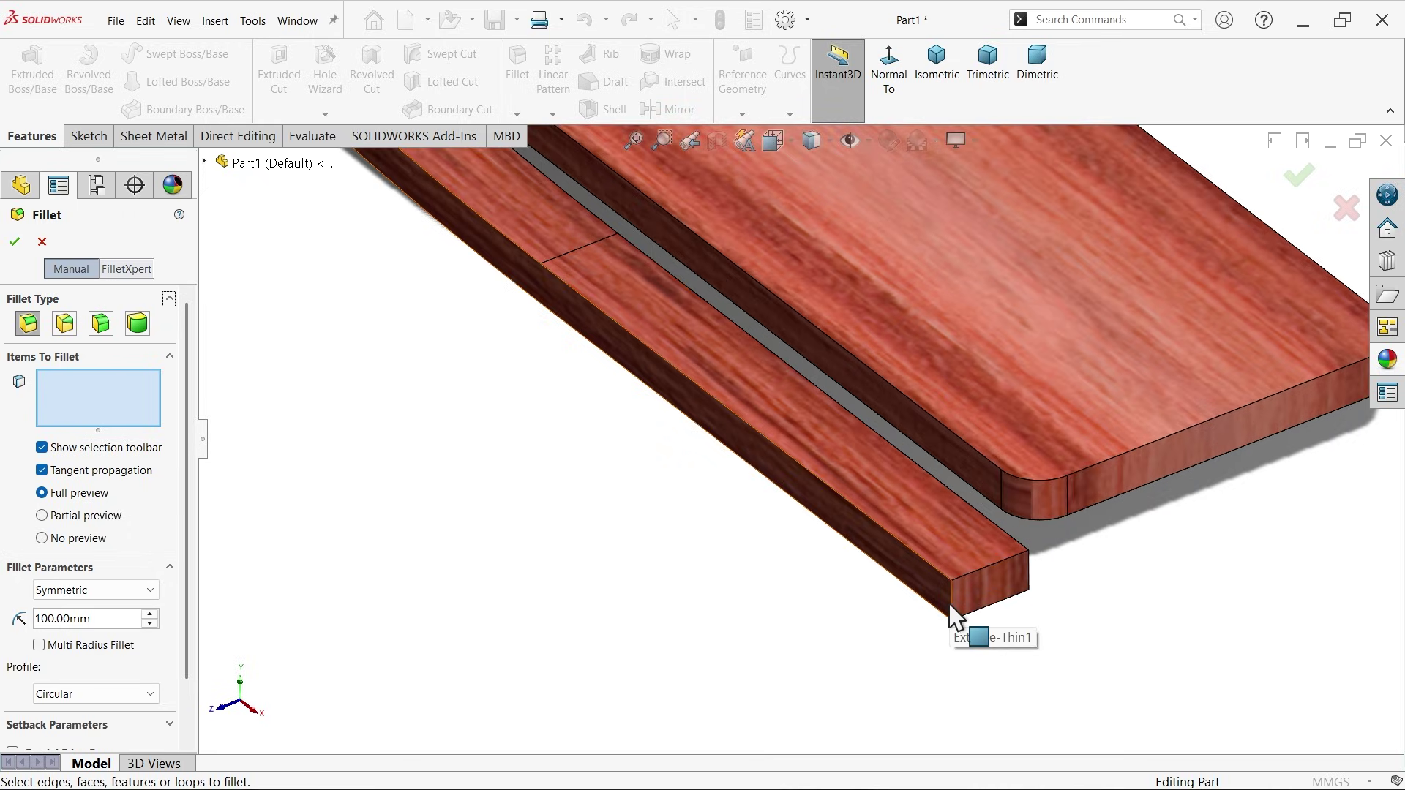
{"action": "left_click", "coordinate": [952, 612]}
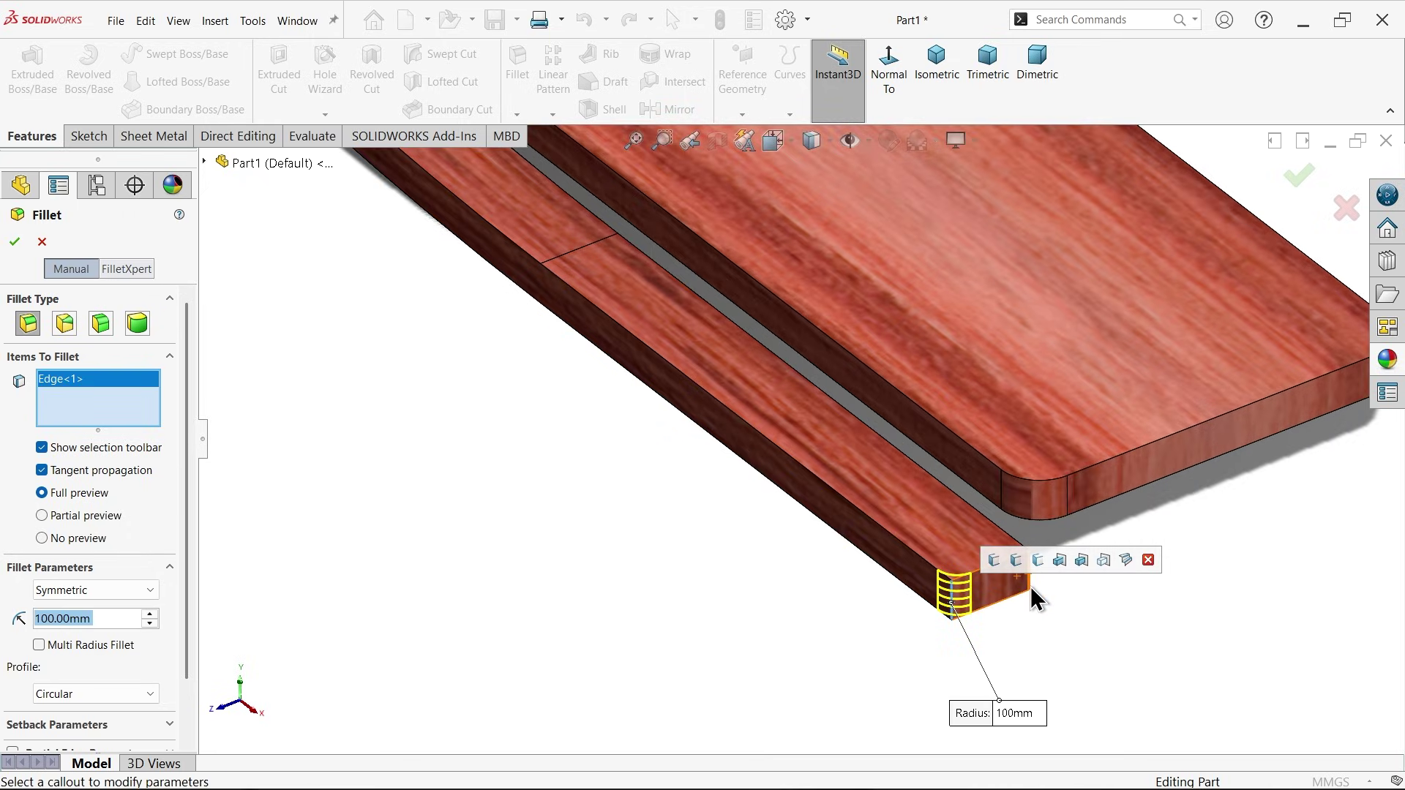
{"action": "left_click", "coordinate": [1031, 586]}
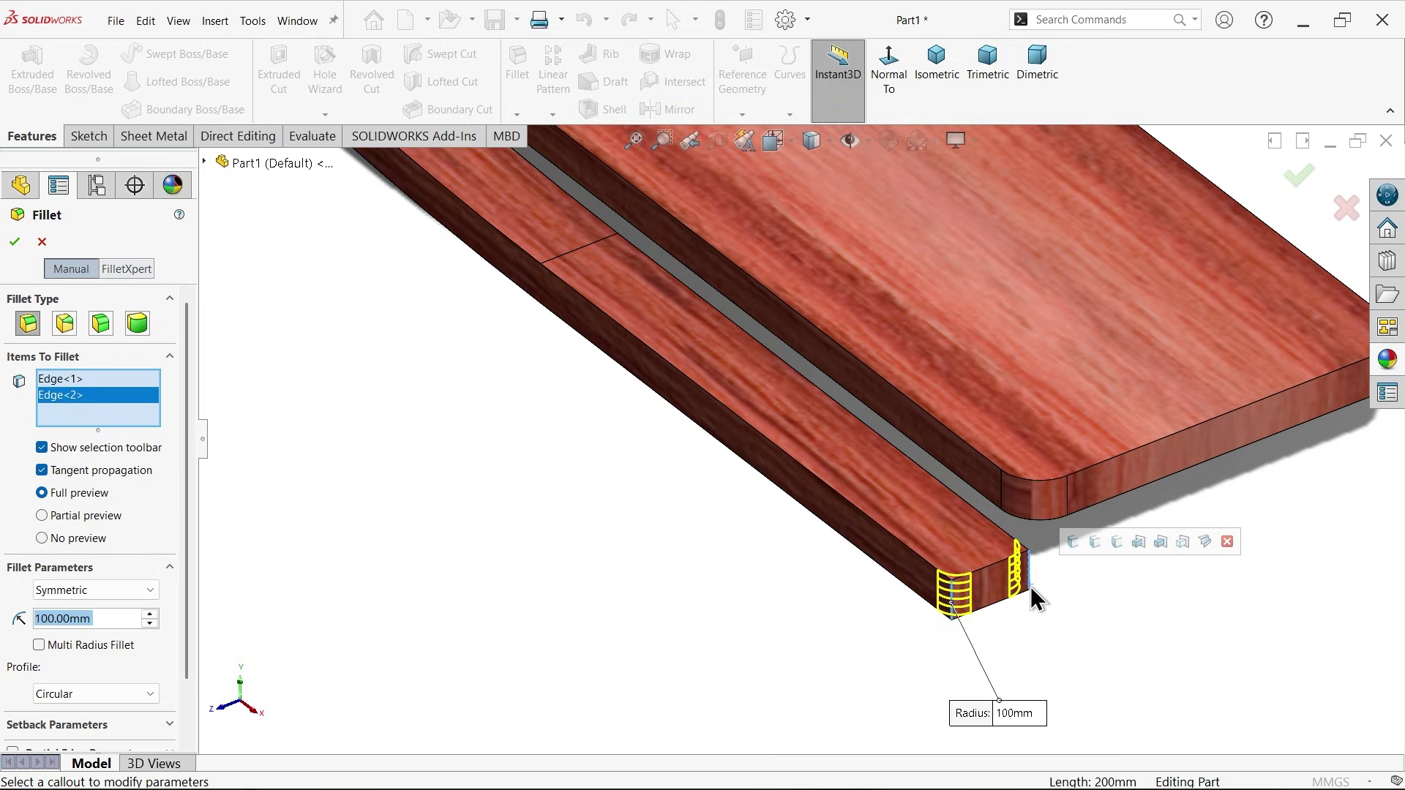
{"action": "left_click", "coordinate": [14, 241]}
{"action": "left_click", "coordinate": [934, 68]}
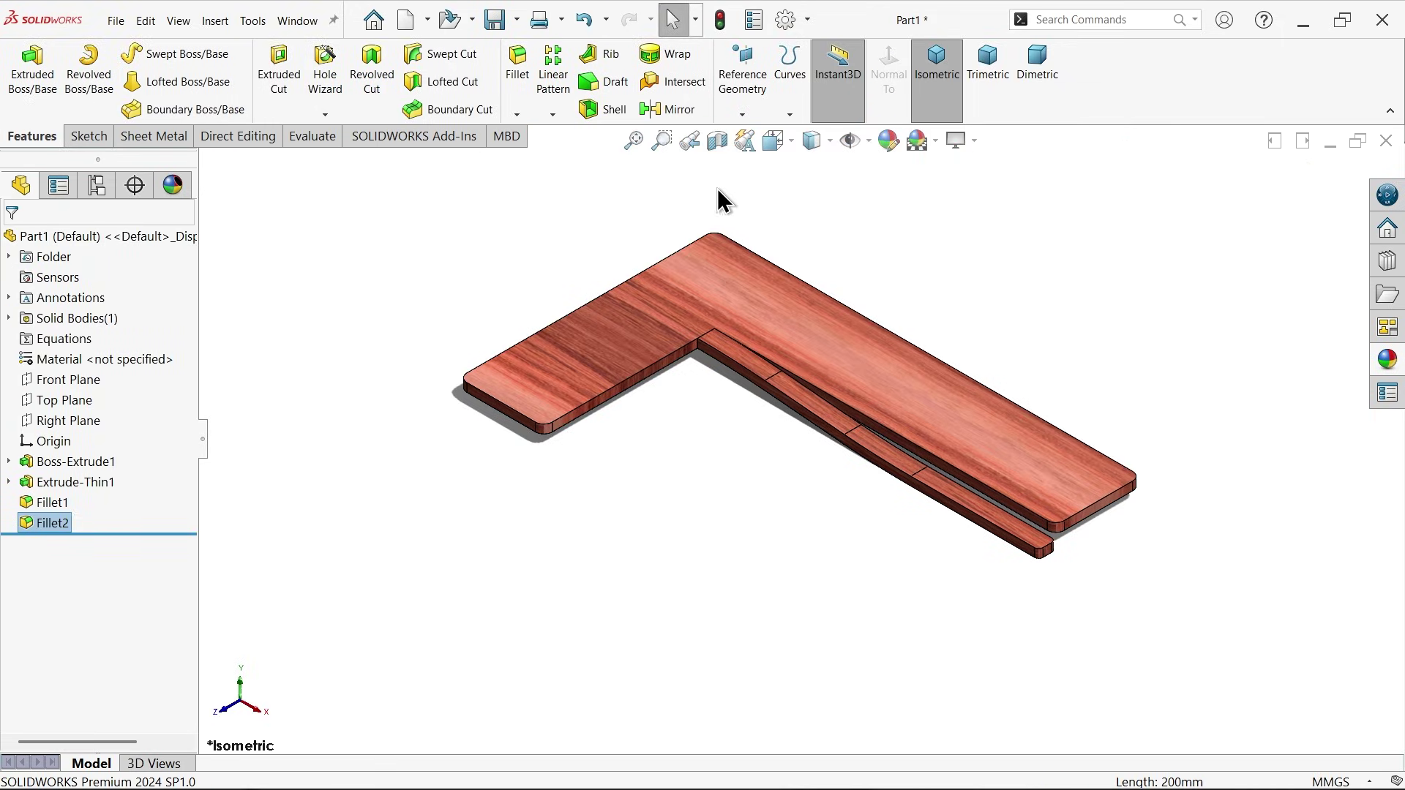
Step: Set up a linear pattern along a slab edge with 400 mm spacing, adding Extrude-Thin1
{"action": "left_click", "coordinate": [554, 78]}
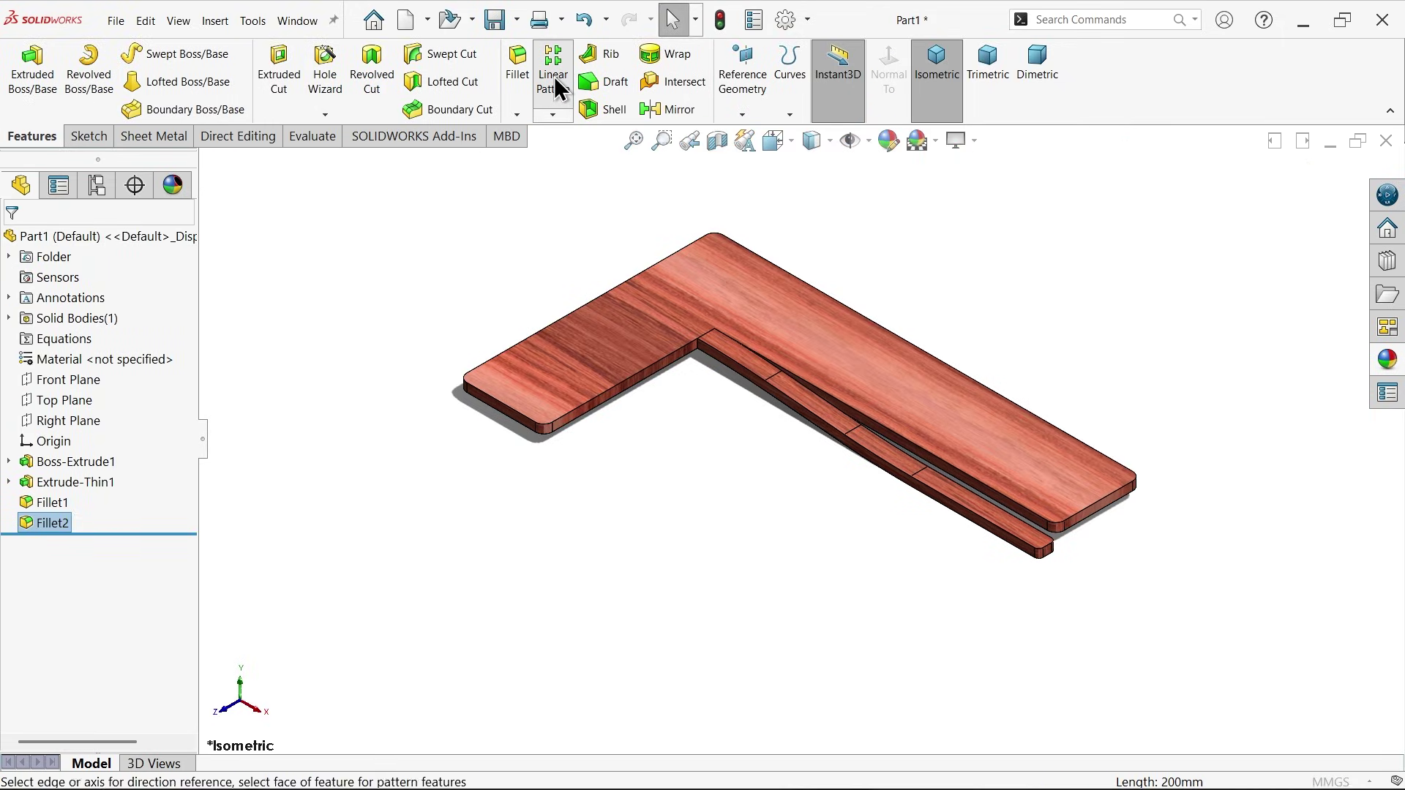
{"action": "scroll", "coordinate": [828, 493], "scroll_direction": "down", "scroll_amount": 2}
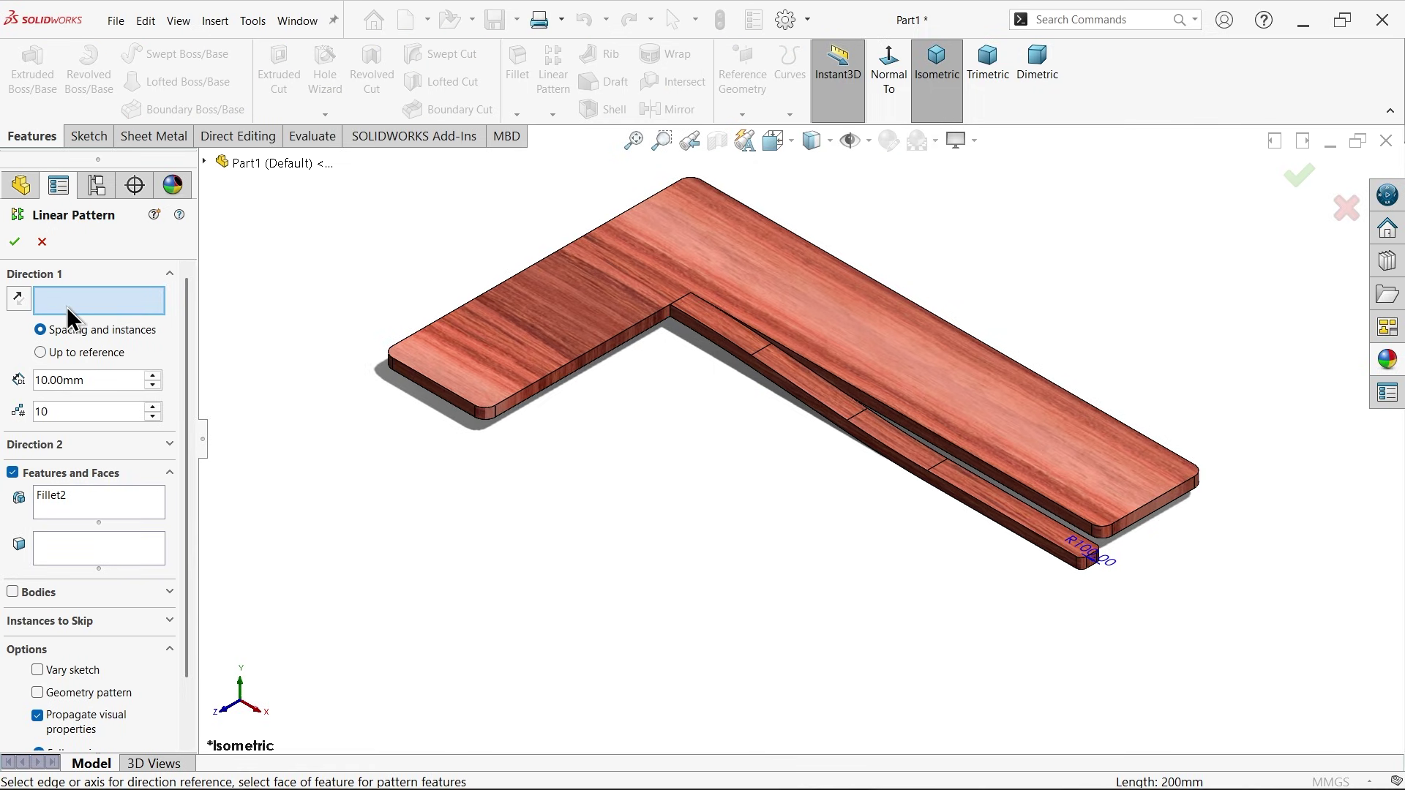
{"action": "left_click", "coordinate": [486, 294]}
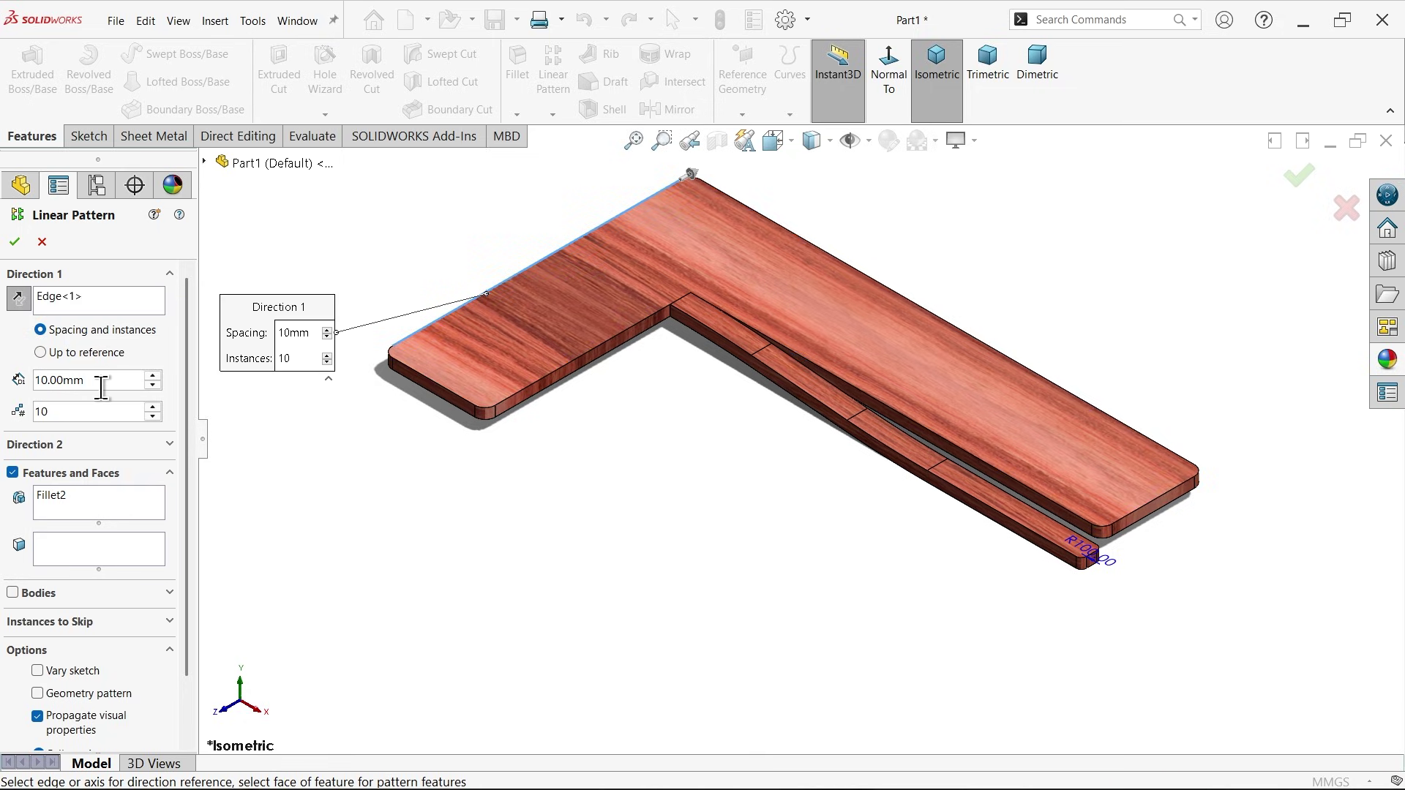
{"action": "left_click_drag", "start_coordinate": [101, 388], "coordinate": [28, 379]}
{"action": "type", "text": "400"}
{"action": "key", "text": "Return"}
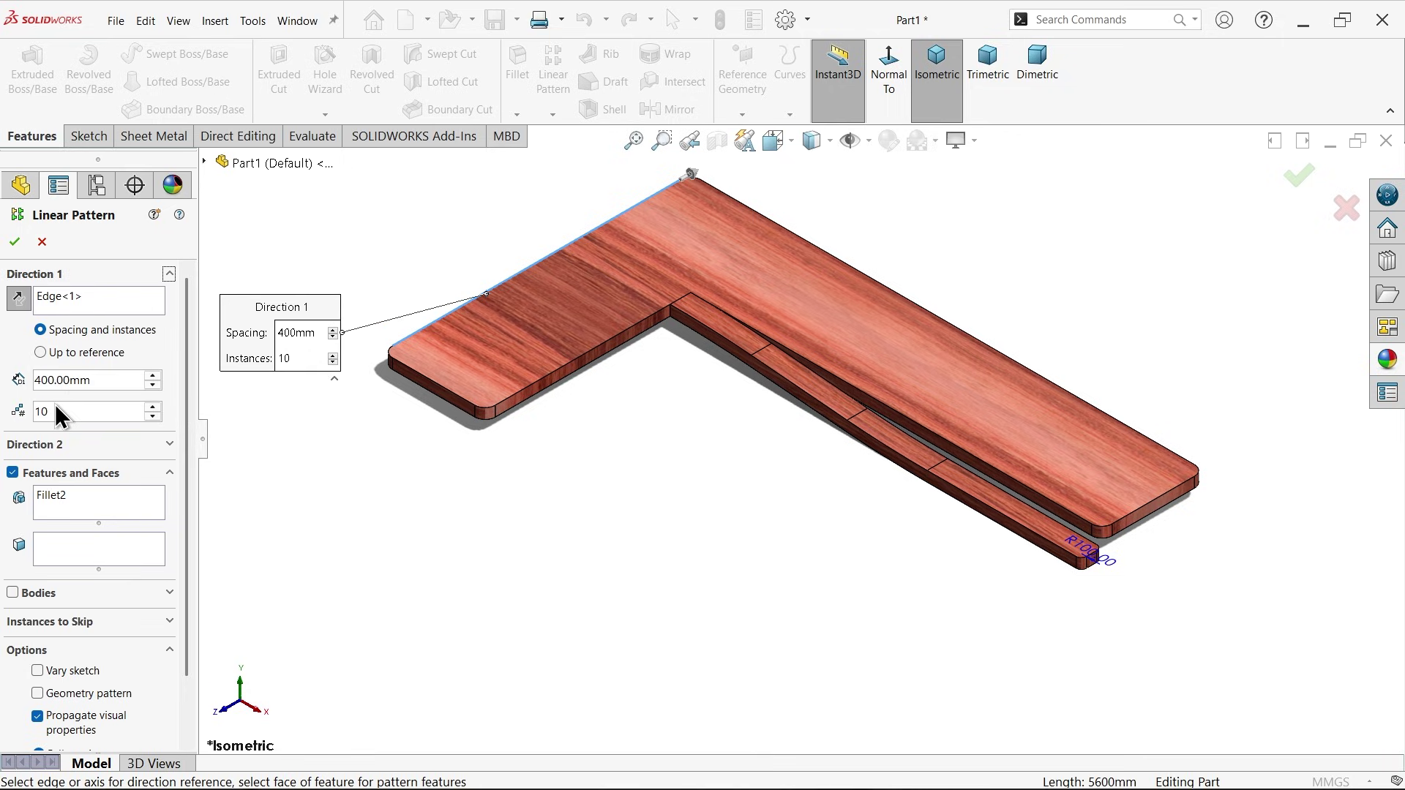
{"action": "left_click", "coordinate": [109, 504]}
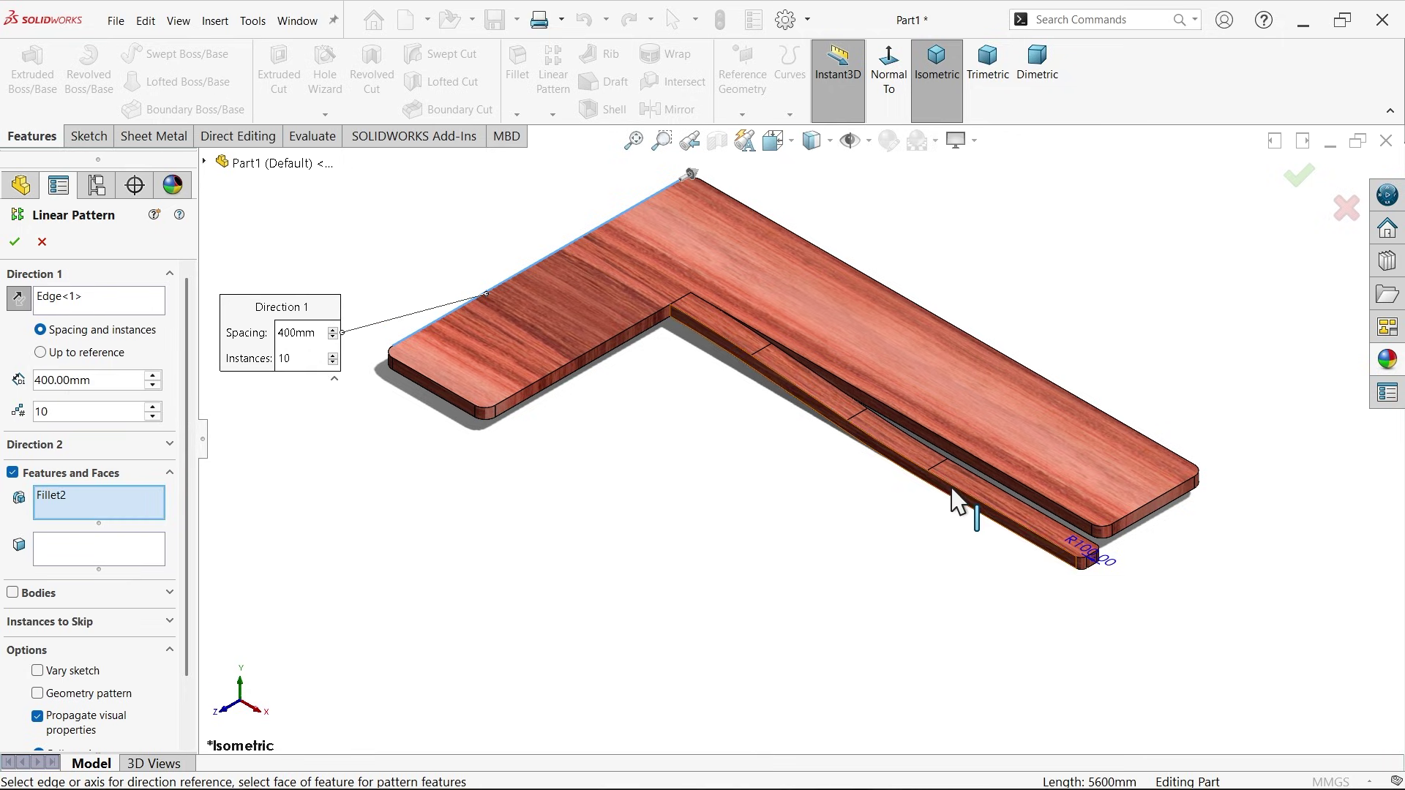
{"action": "left_click", "coordinate": [976, 503]}
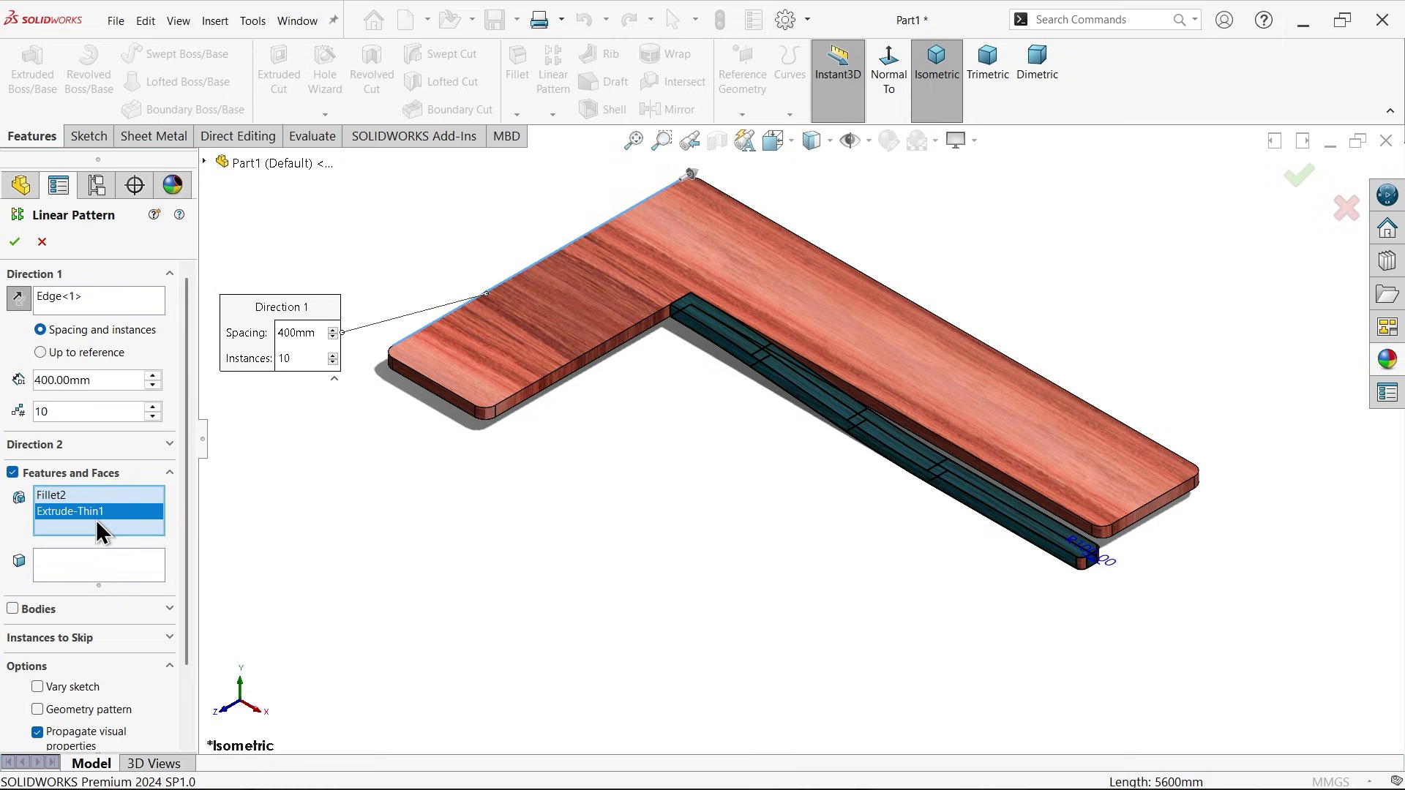
{"action": "left_click_drag", "start_coordinate": [192, 589], "coordinate": [190, 666]}
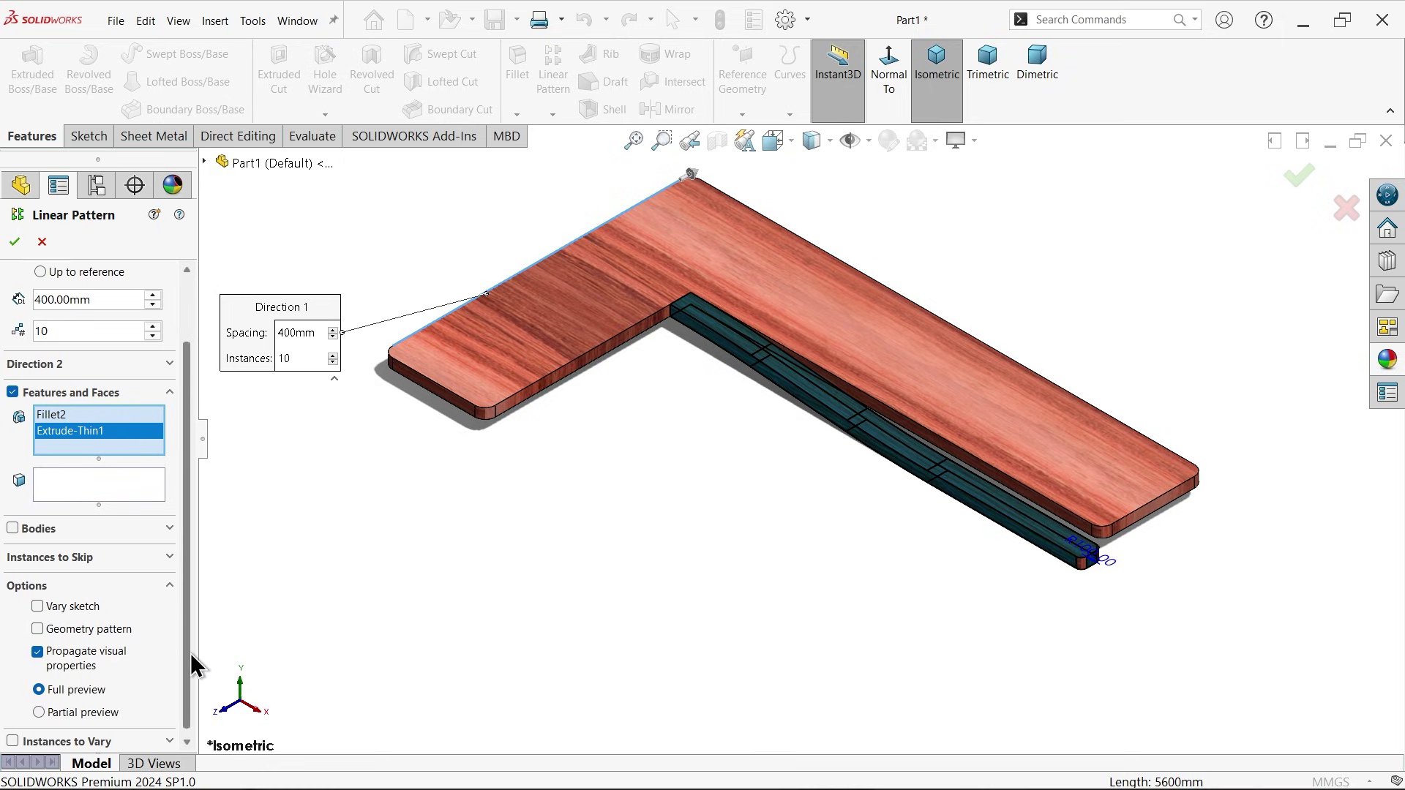
Step: Vary angle D2@Sketch2 by 5° and length D3@Sketch2 by 300 mm per instance
{"action": "left_click", "coordinate": [13, 736]}
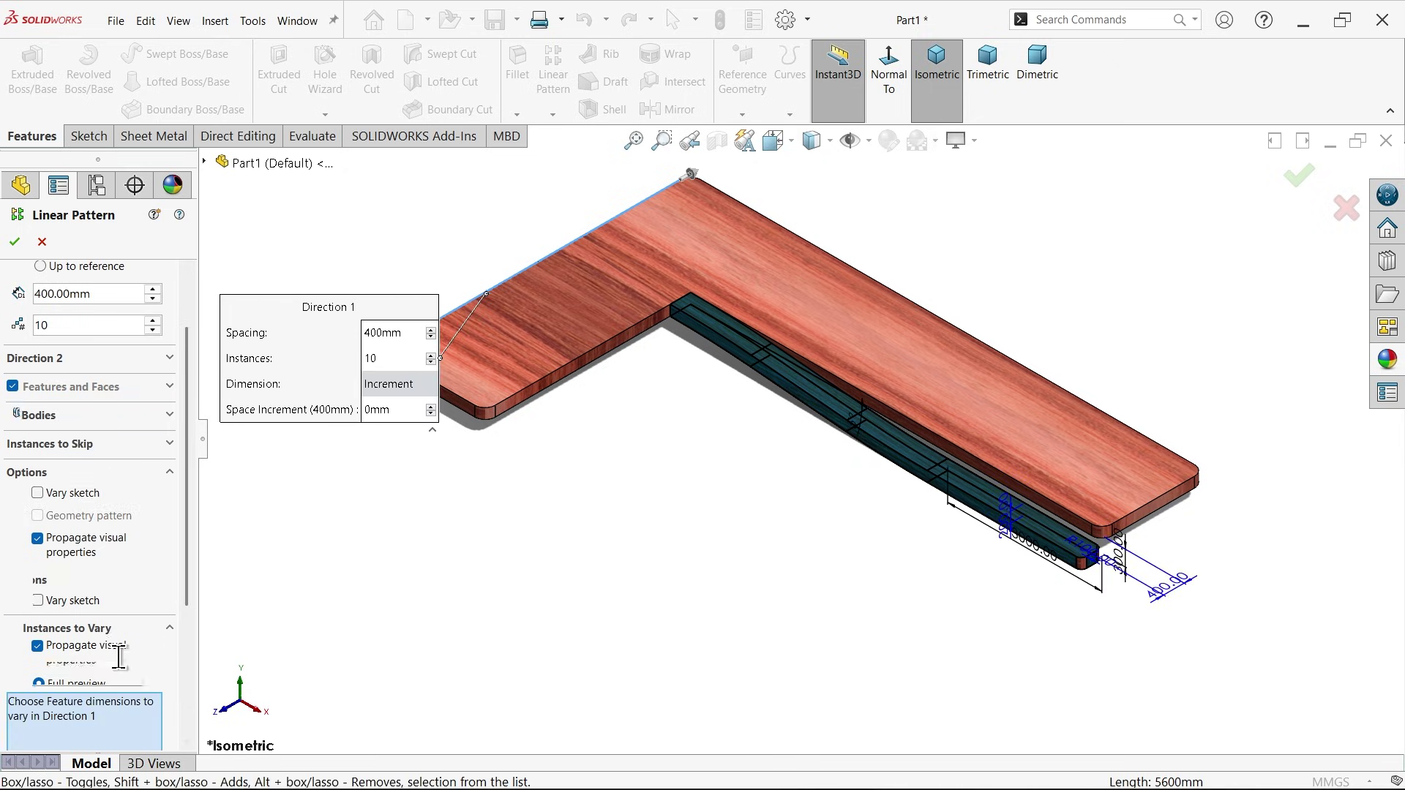
{"action": "left_click_drag", "start_coordinate": [190, 493], "coordinate": [202, 626]}
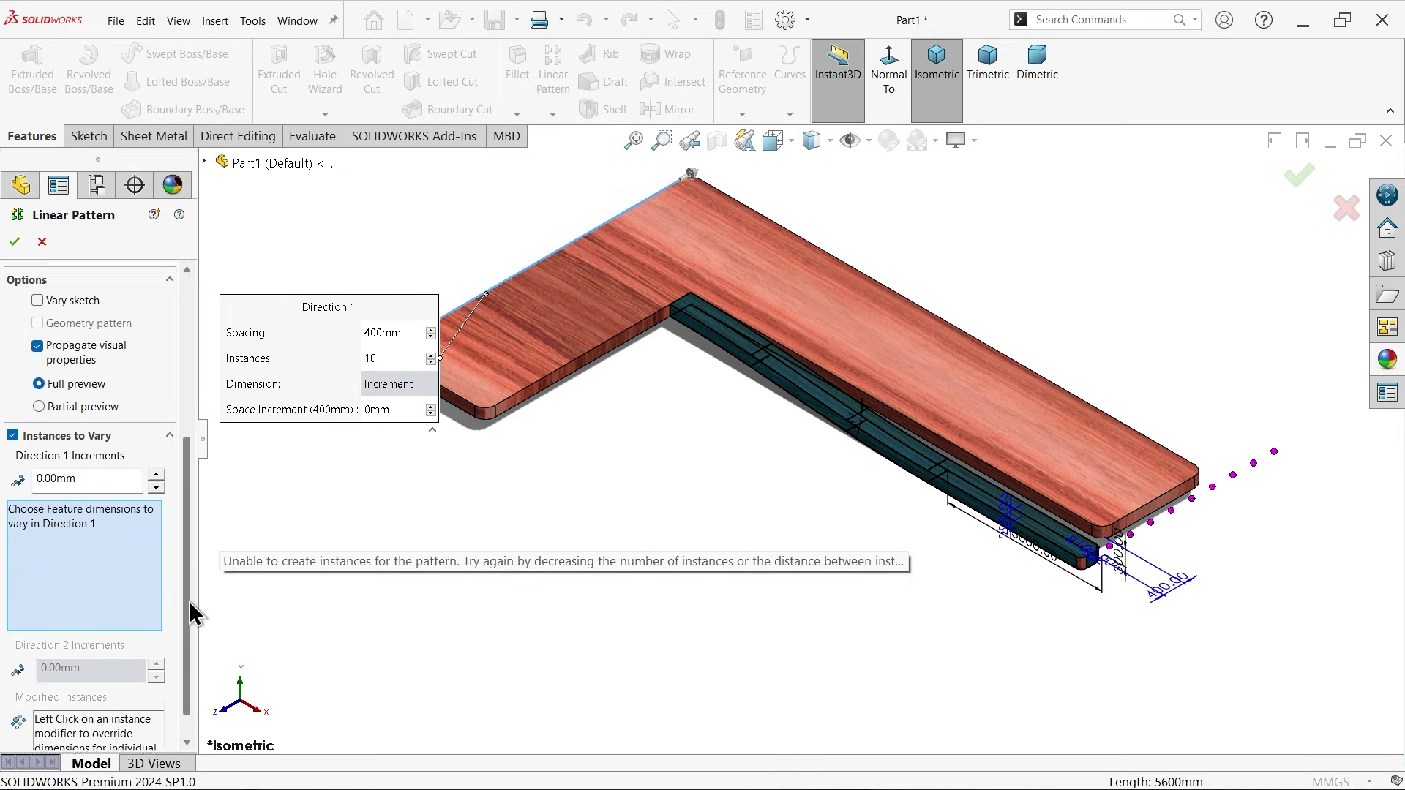
{"action": "scroll", "coordinate": [867, 494], "scroll_direction": "down", "scroll_amount": 2}
{"action": "scroll", "coordinate": [862, 450], "scroll_direction": "down", "scroll_amount": 2}
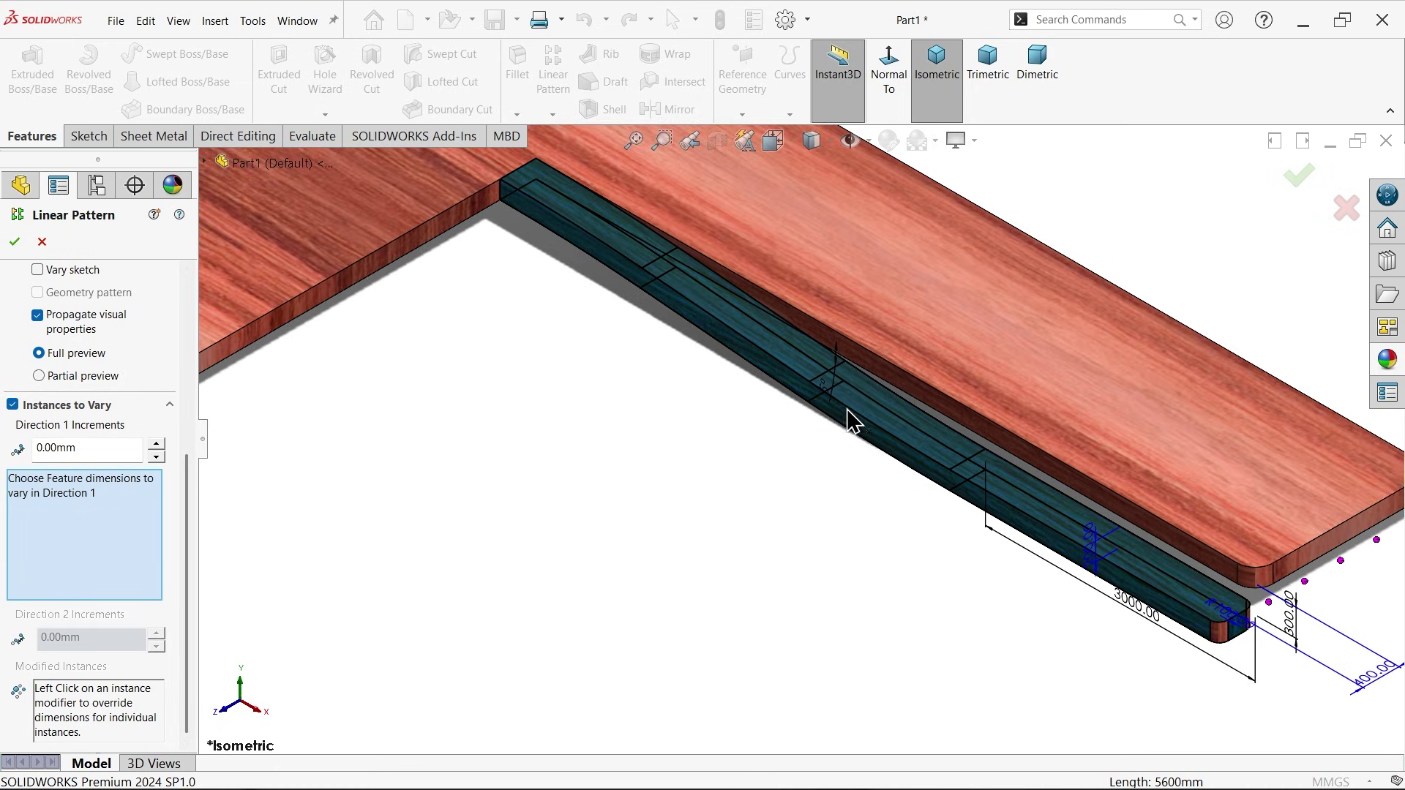
{"action": "left_click", "coordinate": [823, 390]}
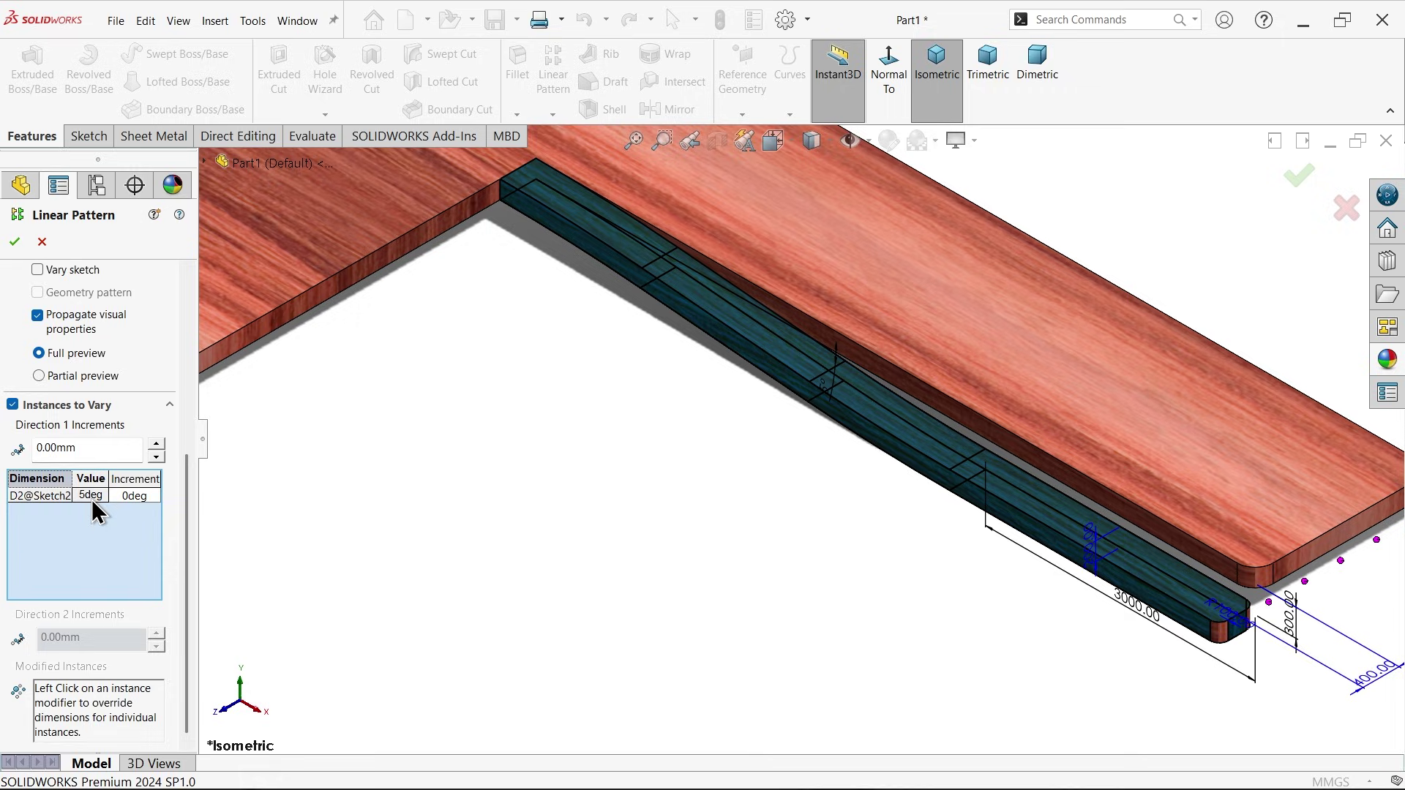
{"action": "left_click", "coordinate": [1299, 637]}
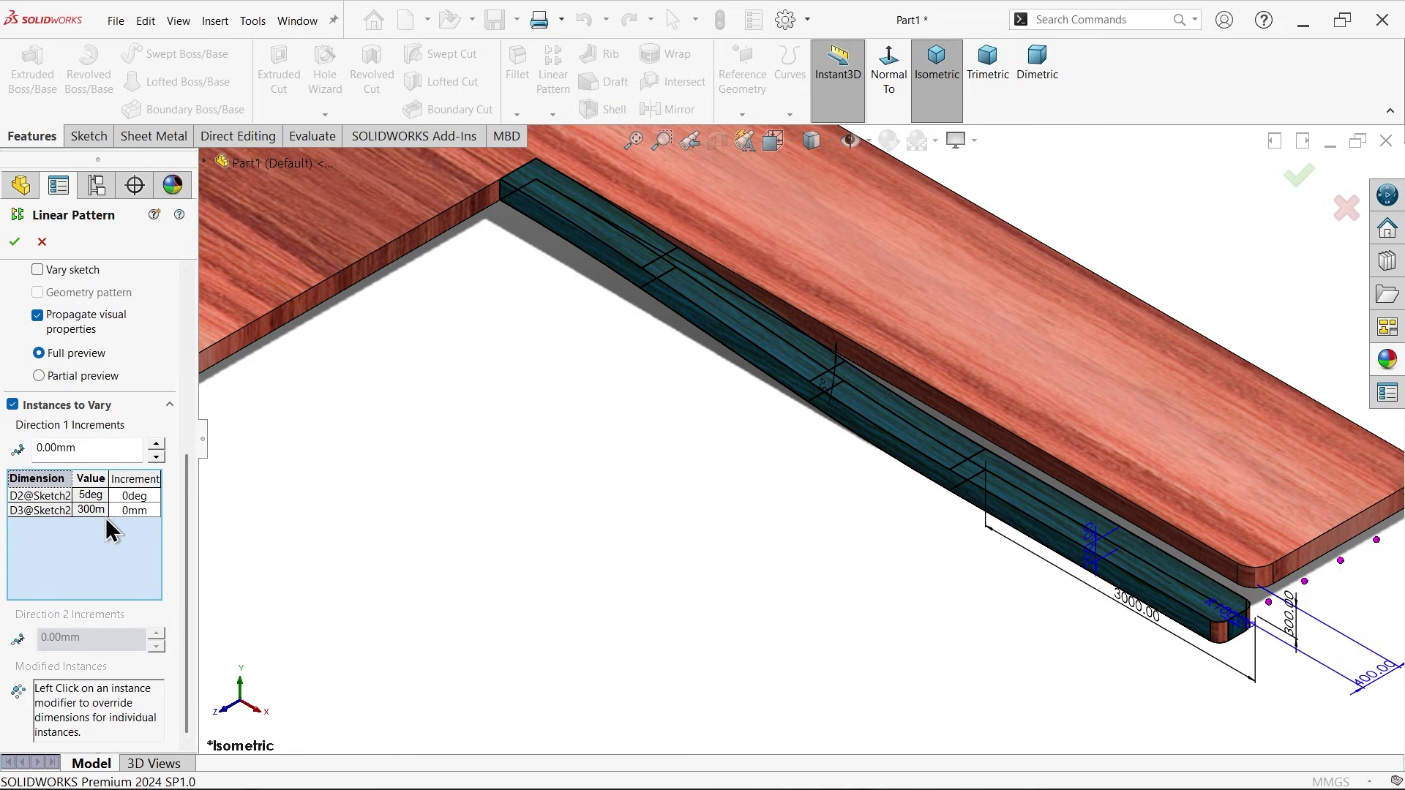
{"action": "left_click", "coordinate": [139, 498]}
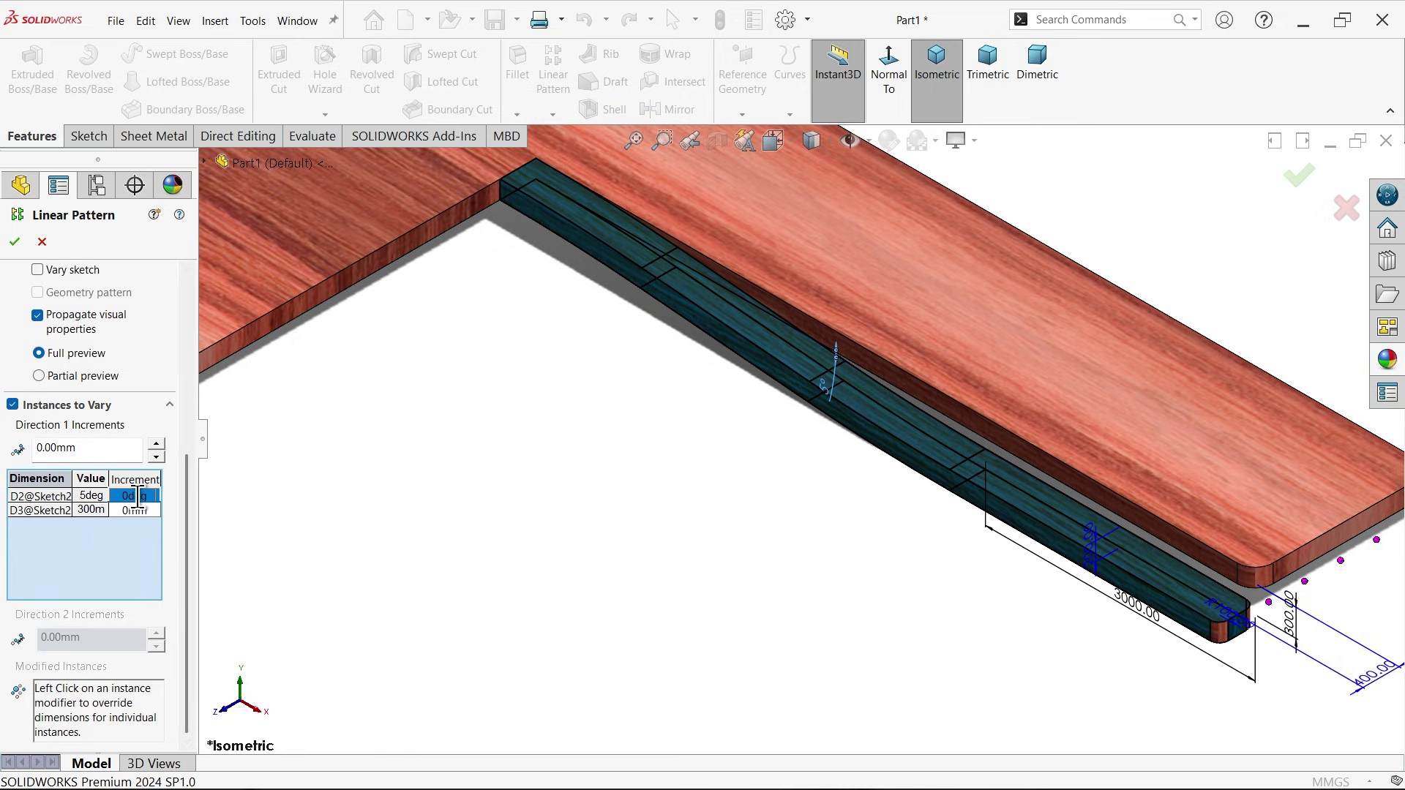
{"action": "type", "text": "5"}
{"action": "key", "text": "Return"}
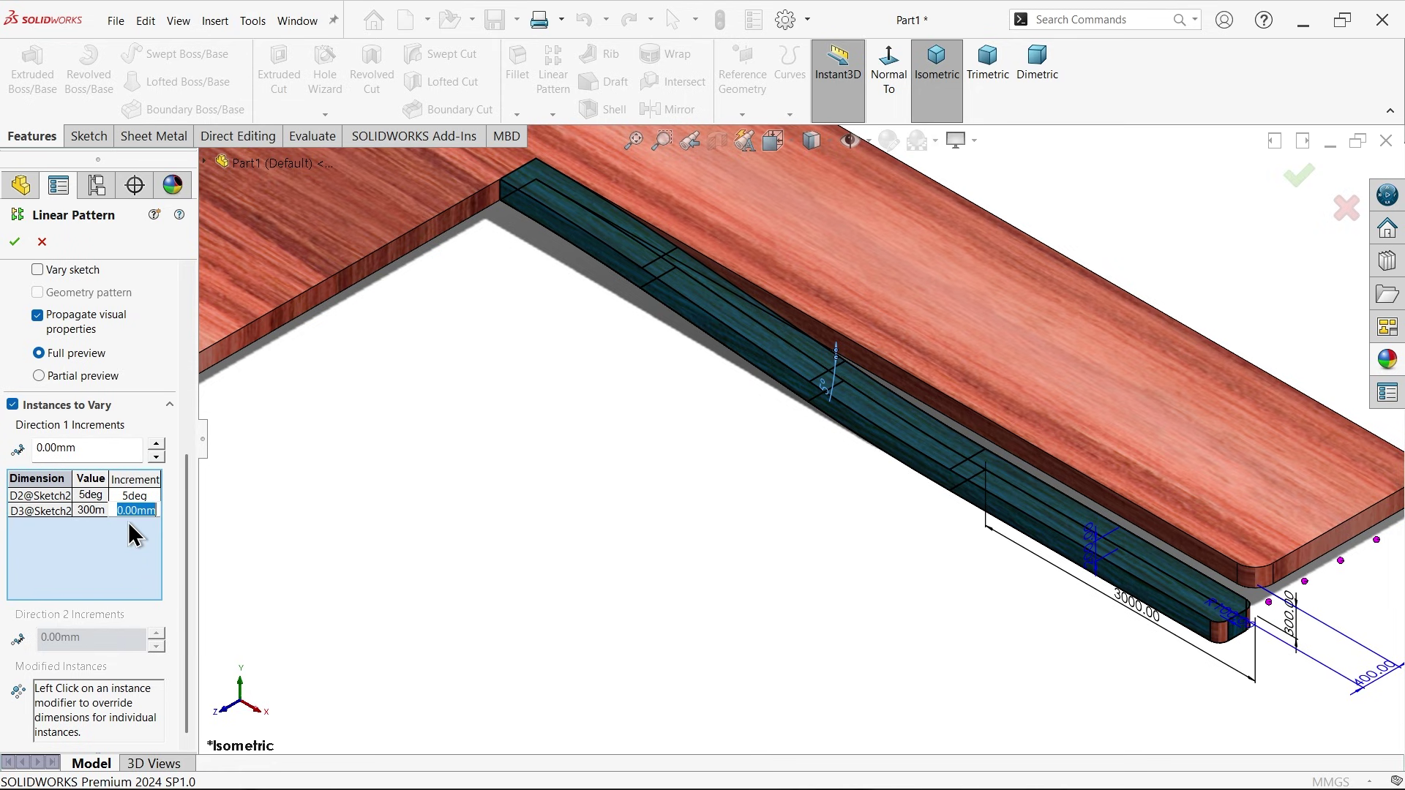
{"action": "type", "text": "30"}
{"action": "left_click", "coordinate": [132, 496]}
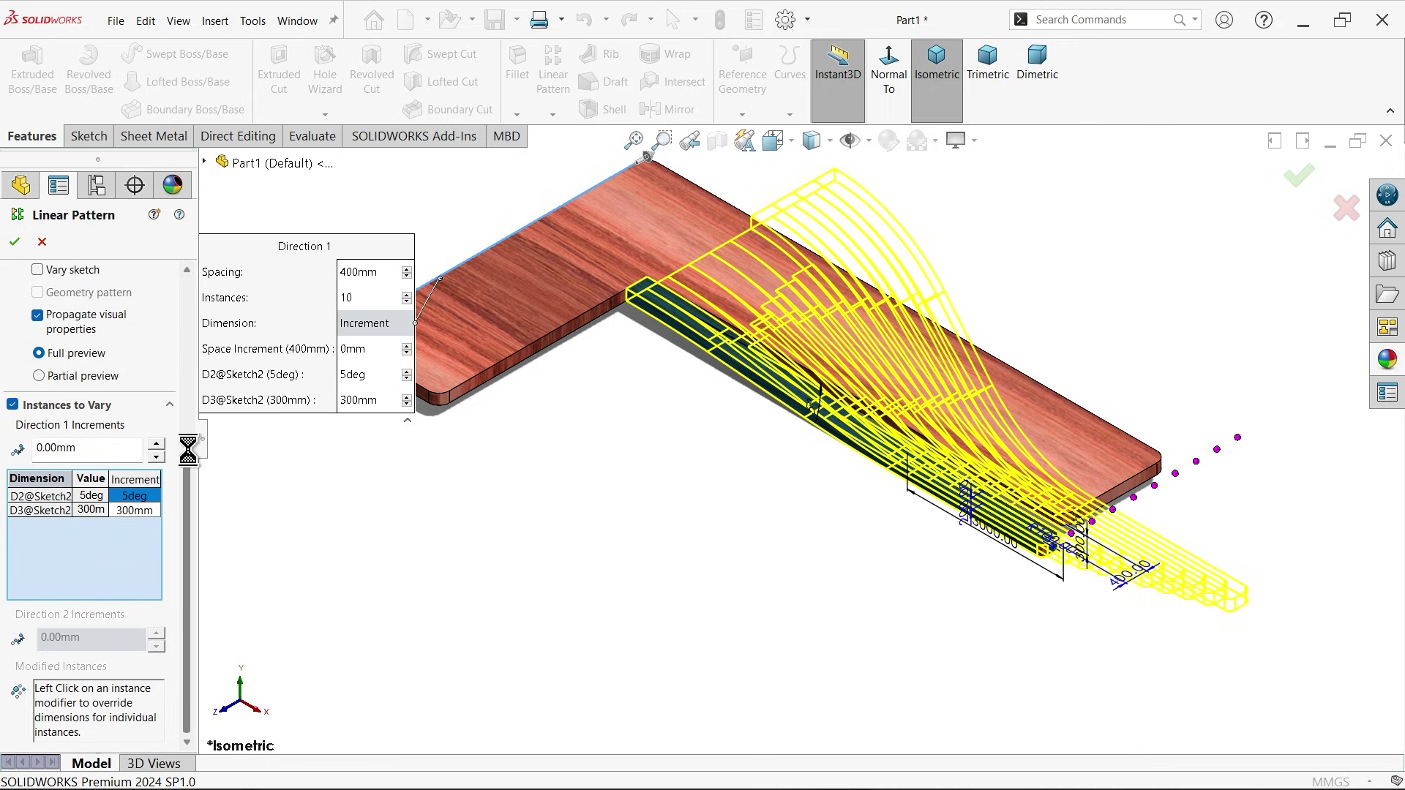
Step: Reverse the pattern direction on Edge<1> and move the dimension callout aside
{"action": "left_click", "coordinate": [187, 296]}
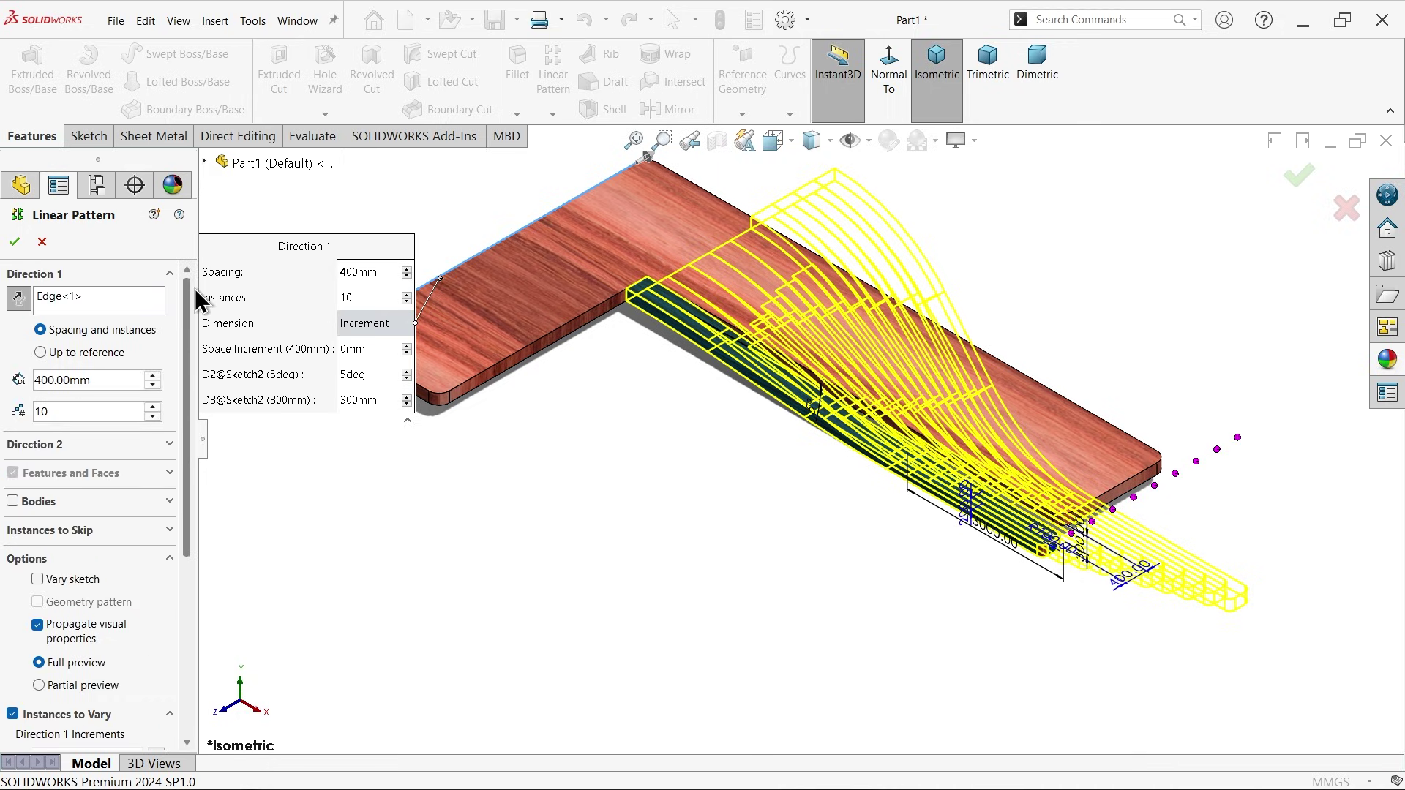
{"action": "left_click", "coordinate": [16, 297]}
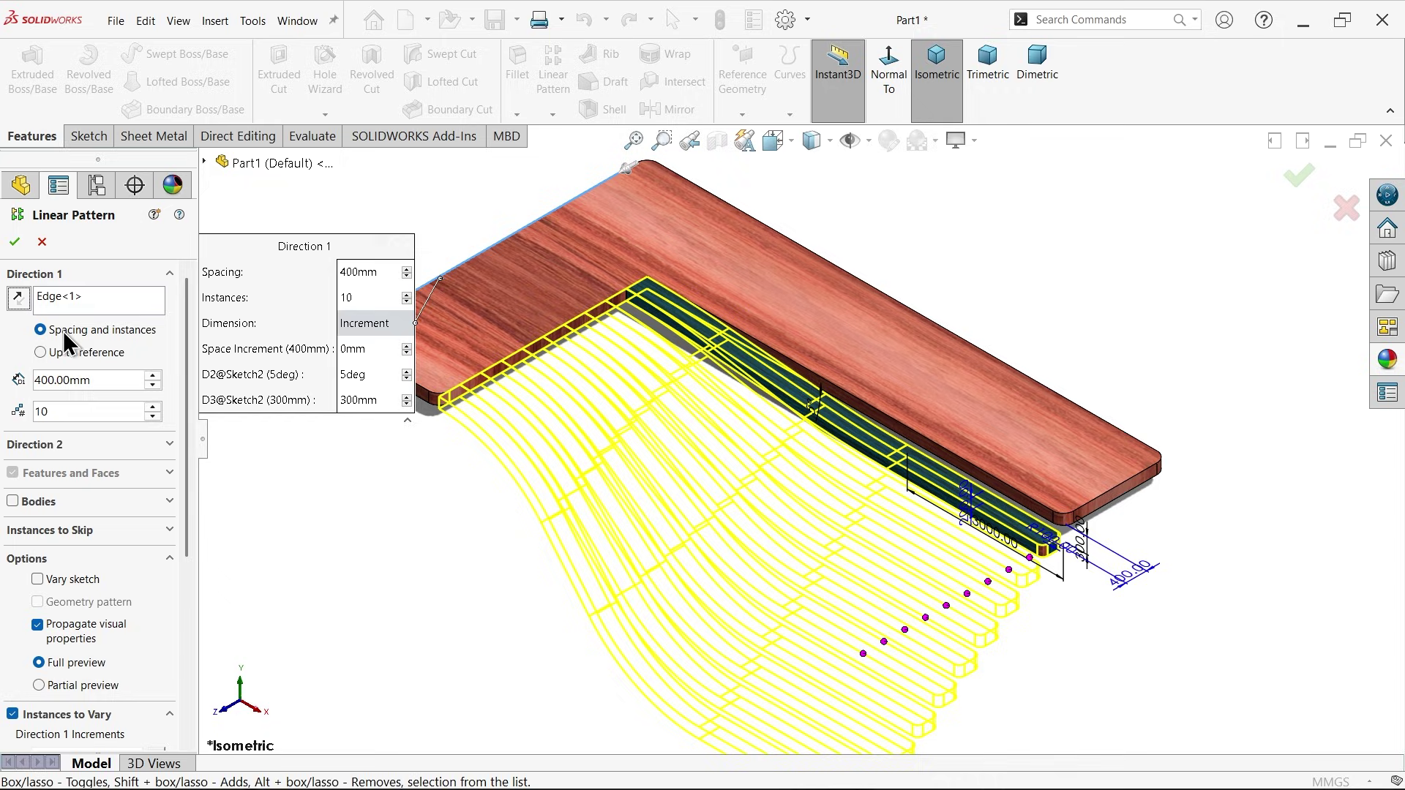
{"action": "left_click_drag", "start_coordinate": [281, 256], "coordinate": [223, 200]}
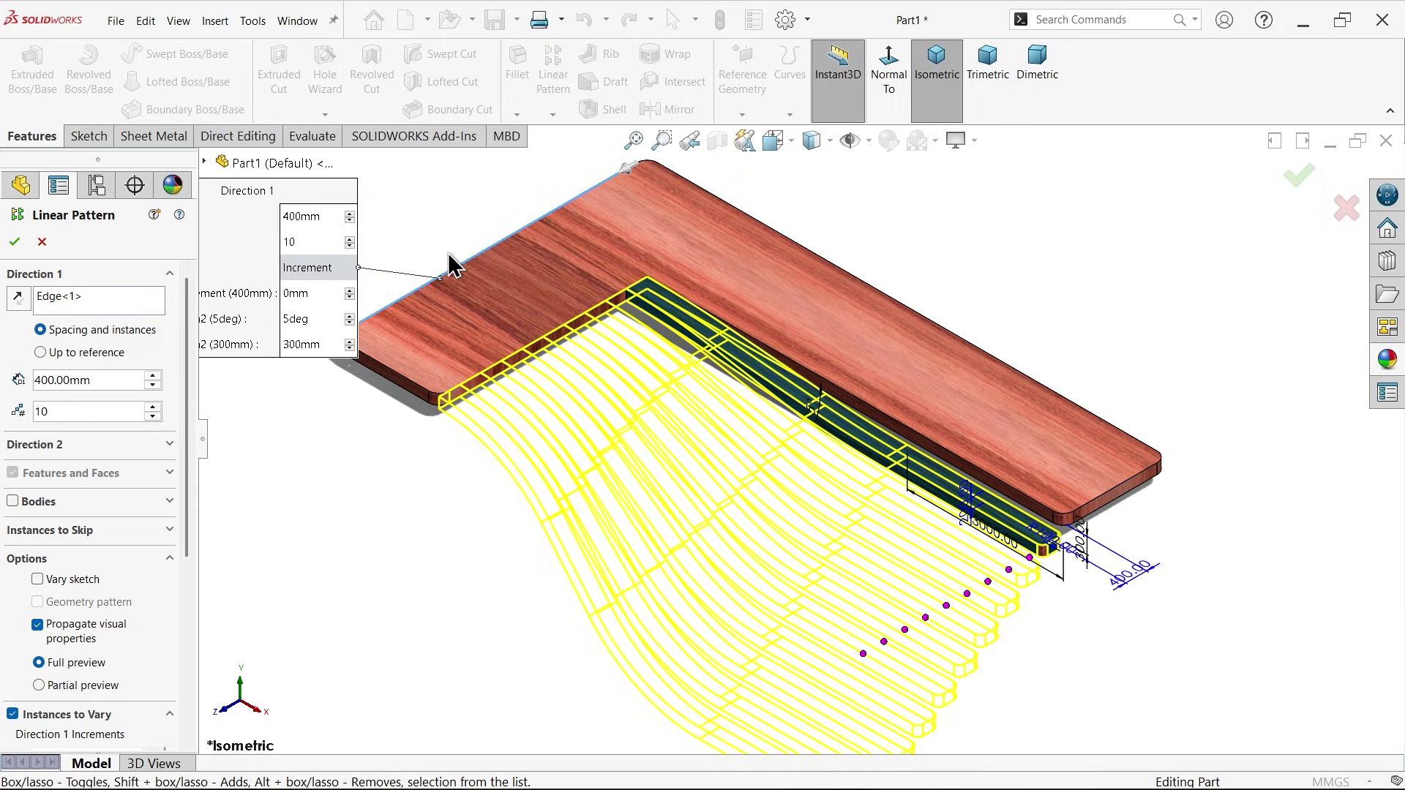
{"action": "scroll", "coordinate": [579, 343], "scroll_direction": "up", "scroll_amount": 1}
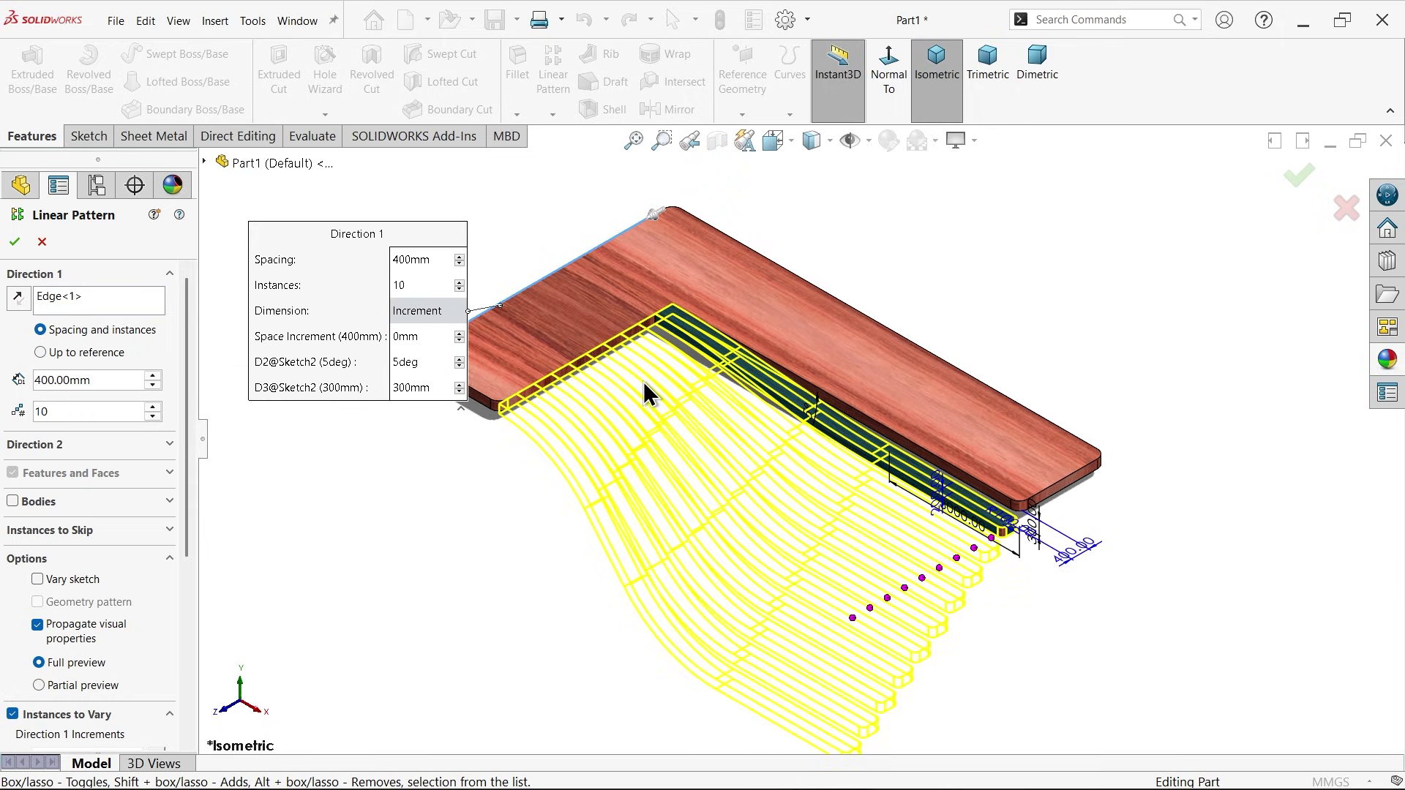
{"action": "scroll", "coordinate": [772, 513], "scroll_direction": "up", "scroll_amount": 1}
{"action": "scroll", "coordinate": [818, 573], "scroll_direction": "down", "scroll_amount": 1}
{"action": "scroll", "coordinate": [818, 575], "scroll_direction": "down", "scroll_amount": 1}
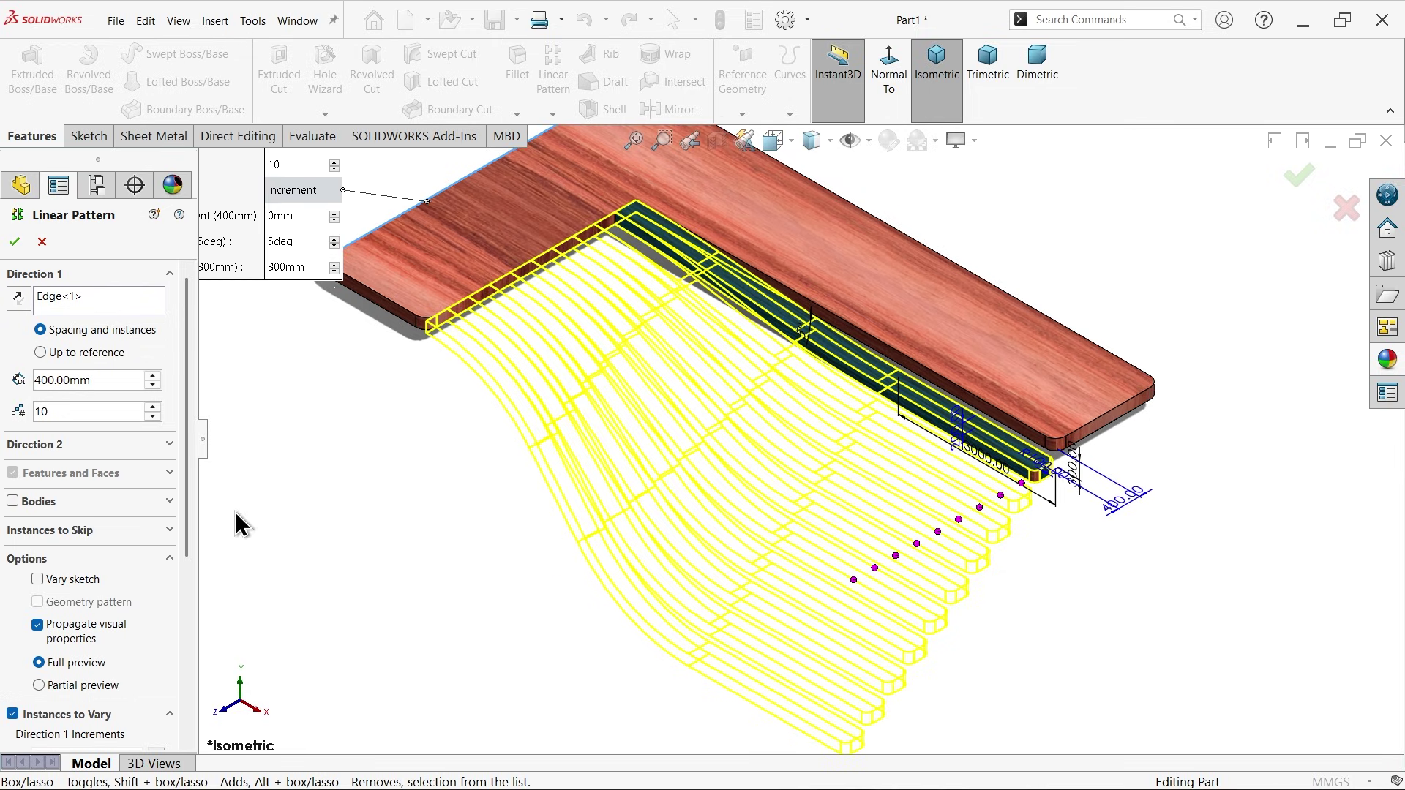
{"action": "scroll", "coordinate": [191, 474], "scroll_direction": "down", "scroll_amount": 5}
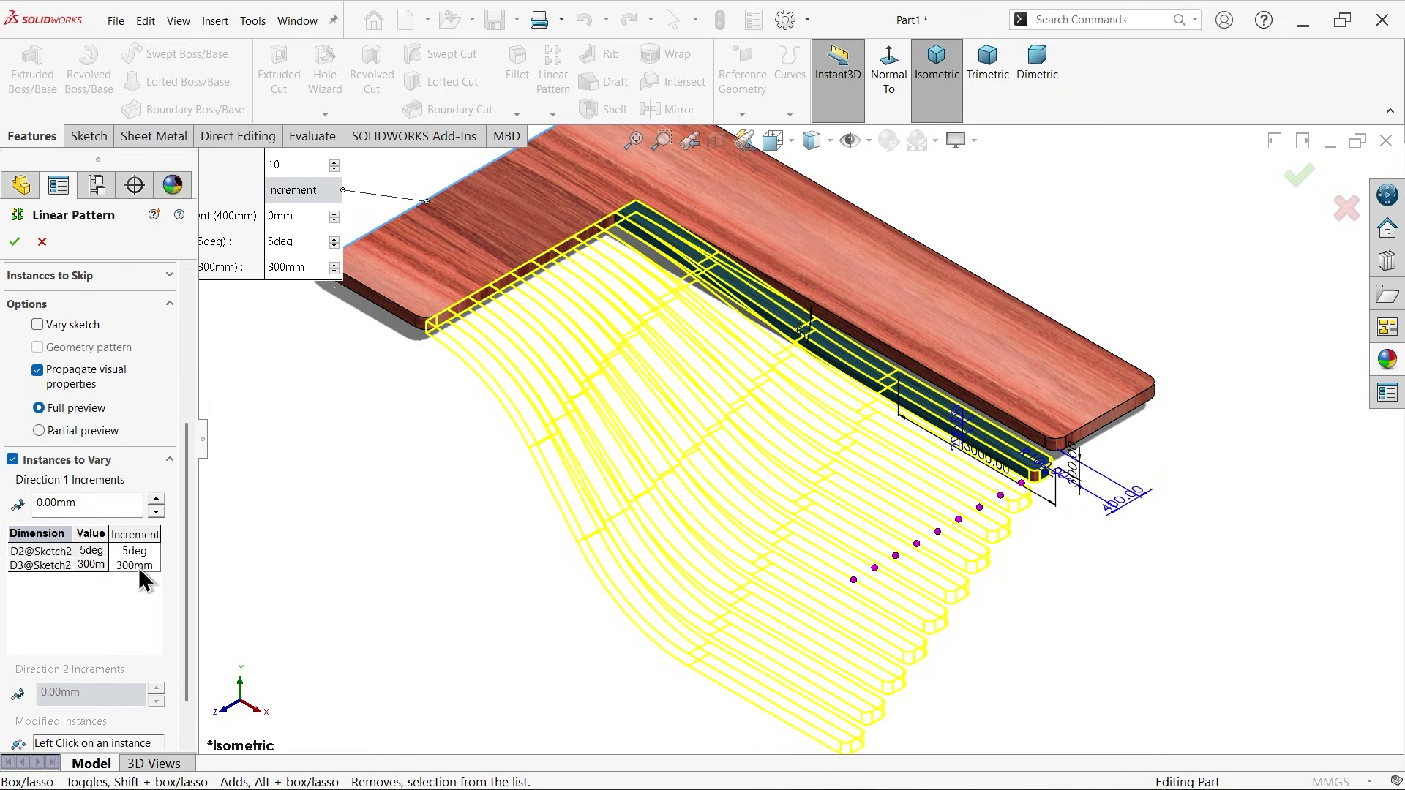
{"action": "left_click", "coordinate": [22, 246]}
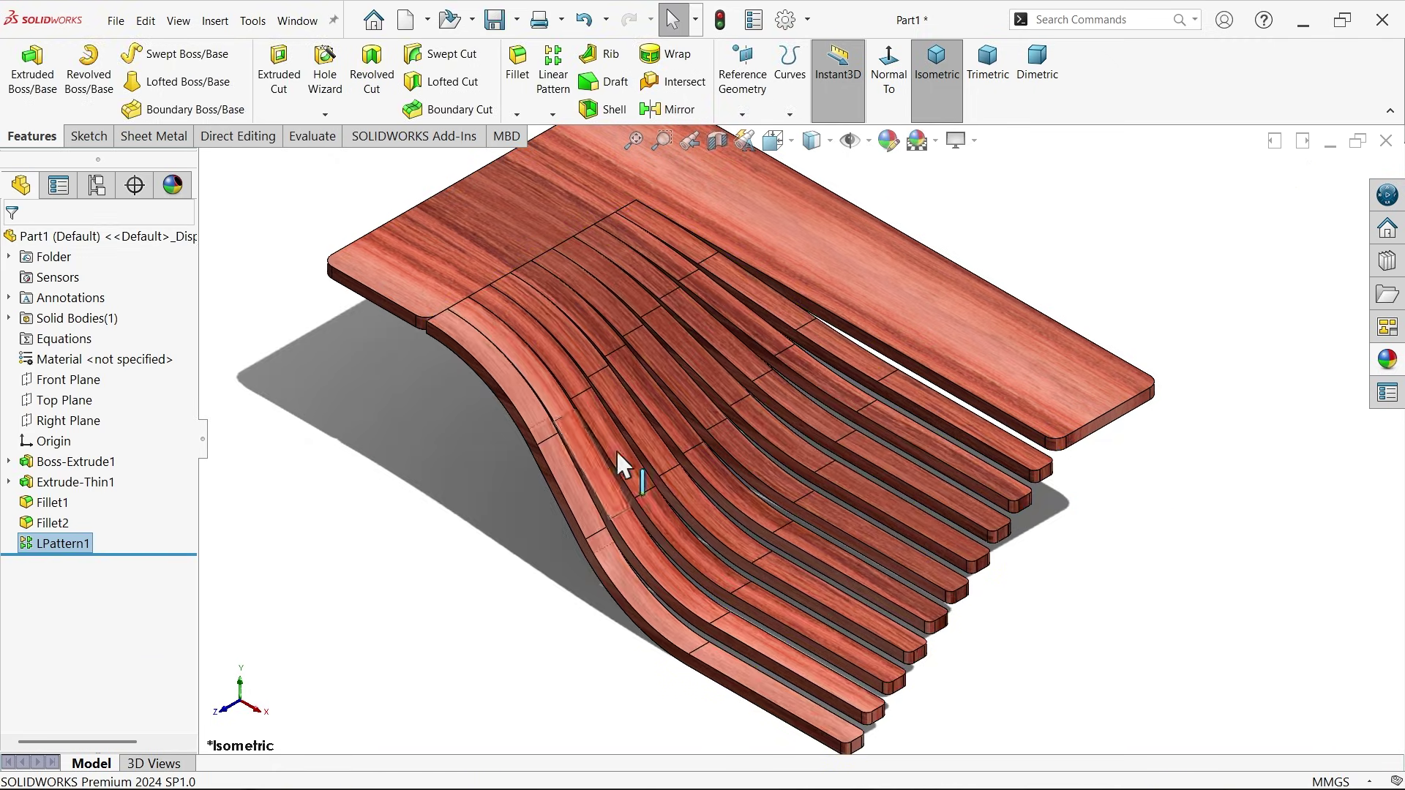
{"action": "mouse_move", "coordinate": [1114, 531]}
{"action": "middle_mouse_down"}
{"action": "mouse_move", "coordinate": [988, 338]}
{"action": "mouse_move", "coordinate": [1170, 334]}
{"action": "mouse_move", "coordinate": [1138, 461]}
{"action": "middle_mouse_up"}
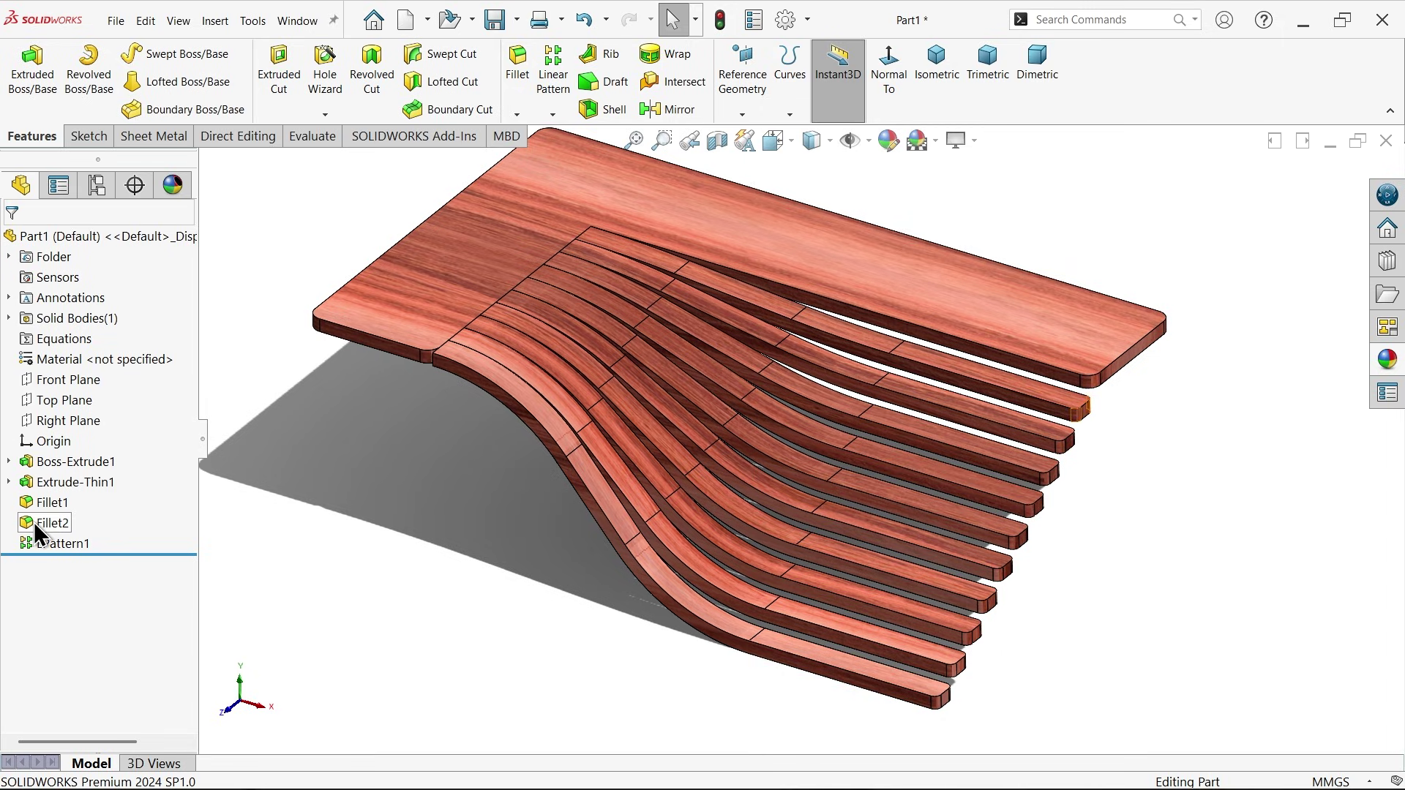
{"action": "left_click", "coordinate": [26, 500]}
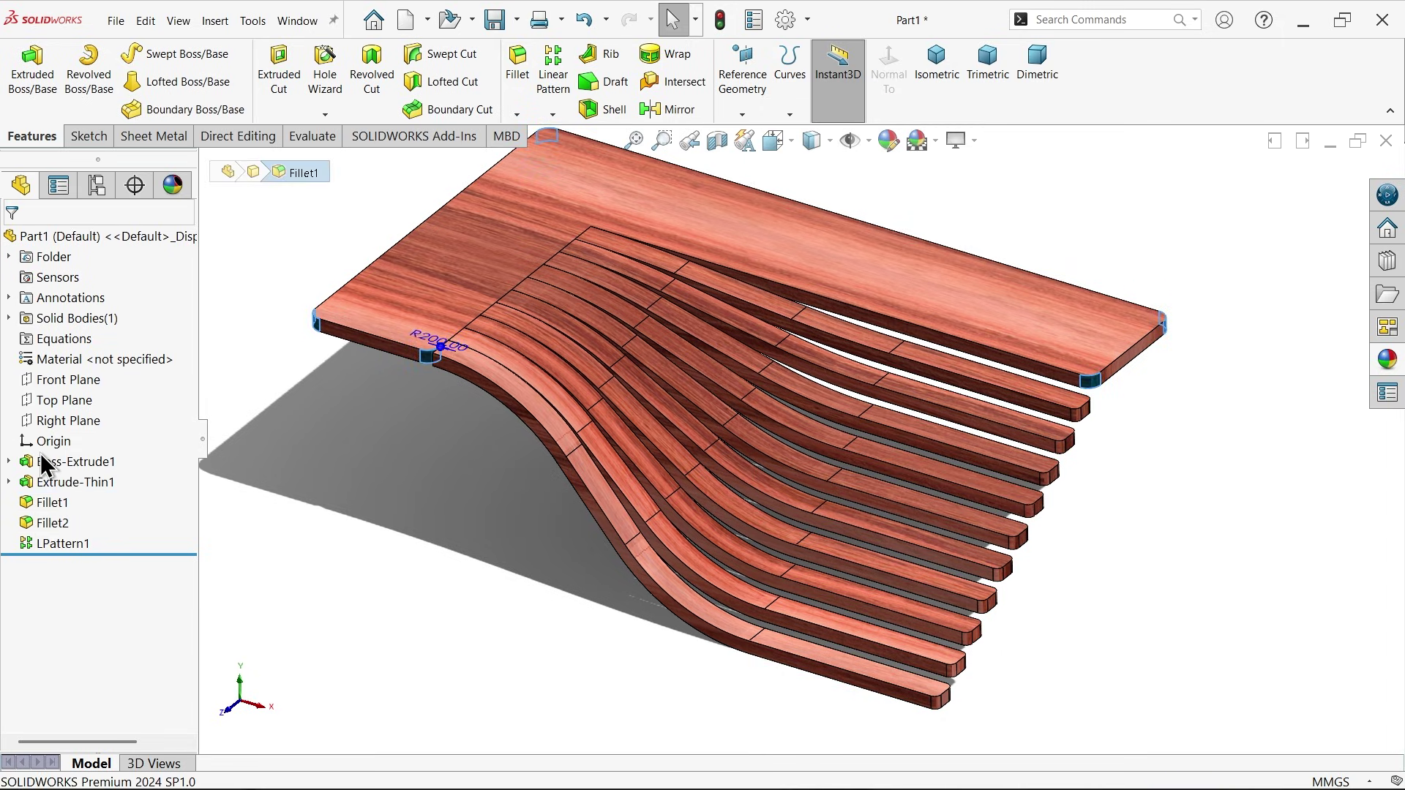
Step: Edit Fillet1 and remove Edge<1> from its rounded corner edges
{"action": "left_click", "coordinate": [44, 467]}
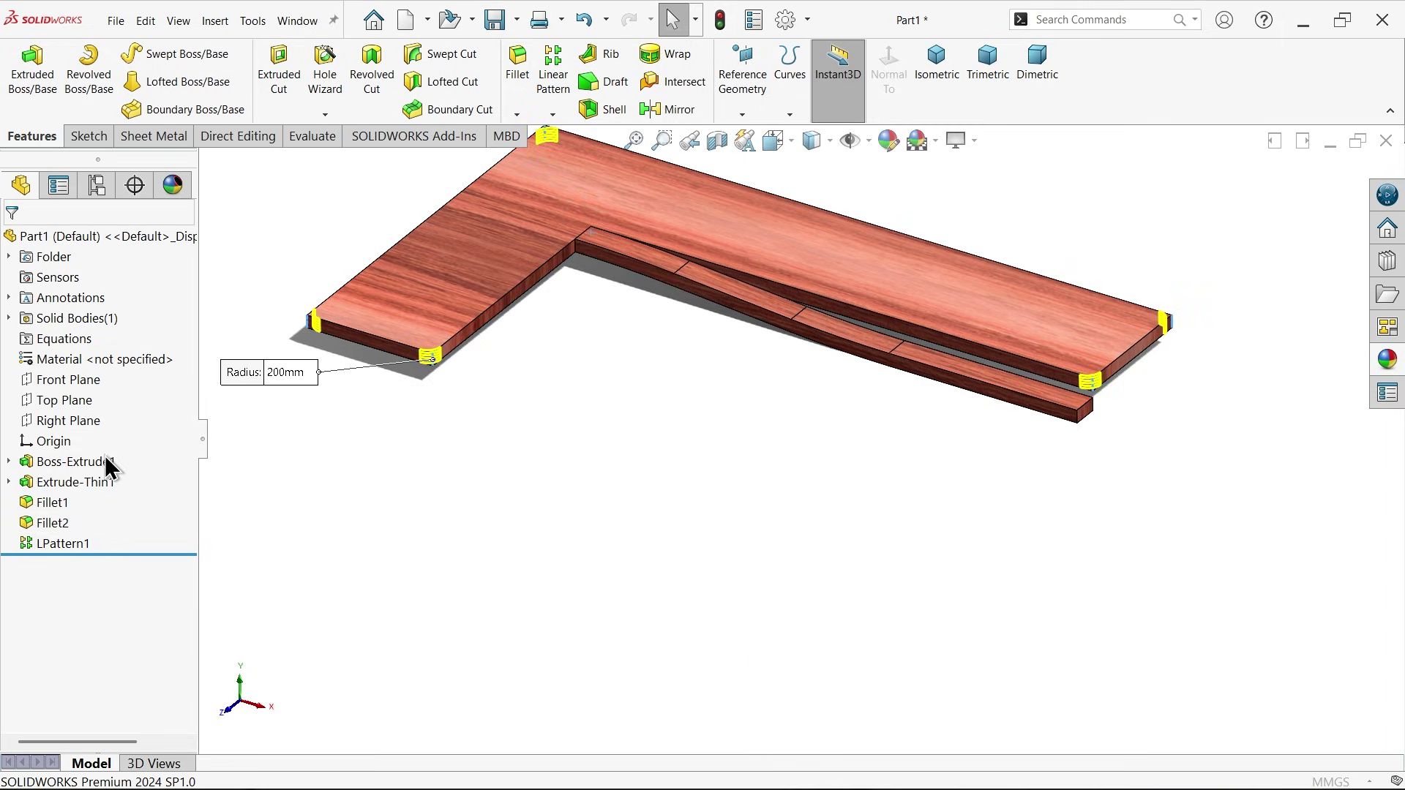
{"action": "left_click", "coordinate": [434, 364]}
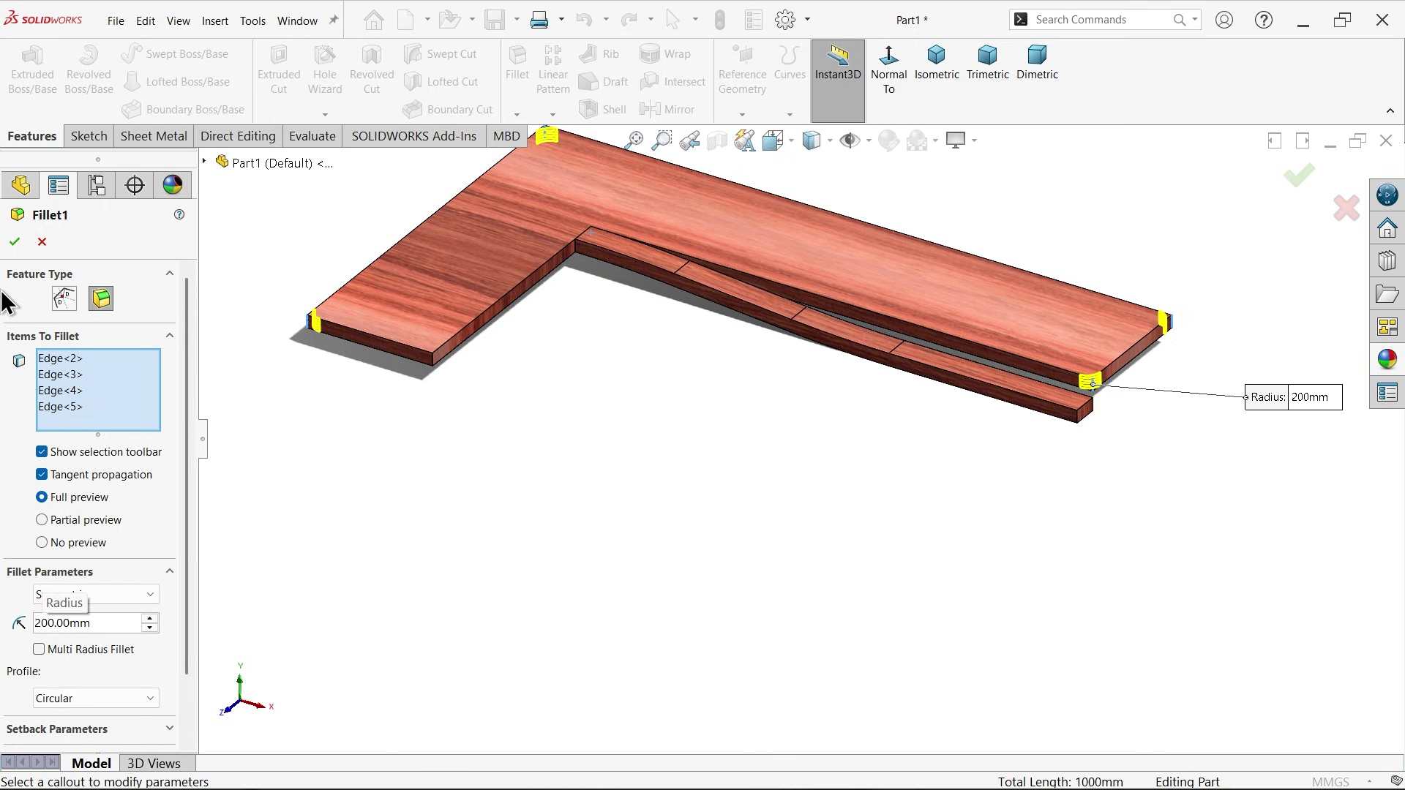
{"action": "left_click", "coordinate": [17, 244]}
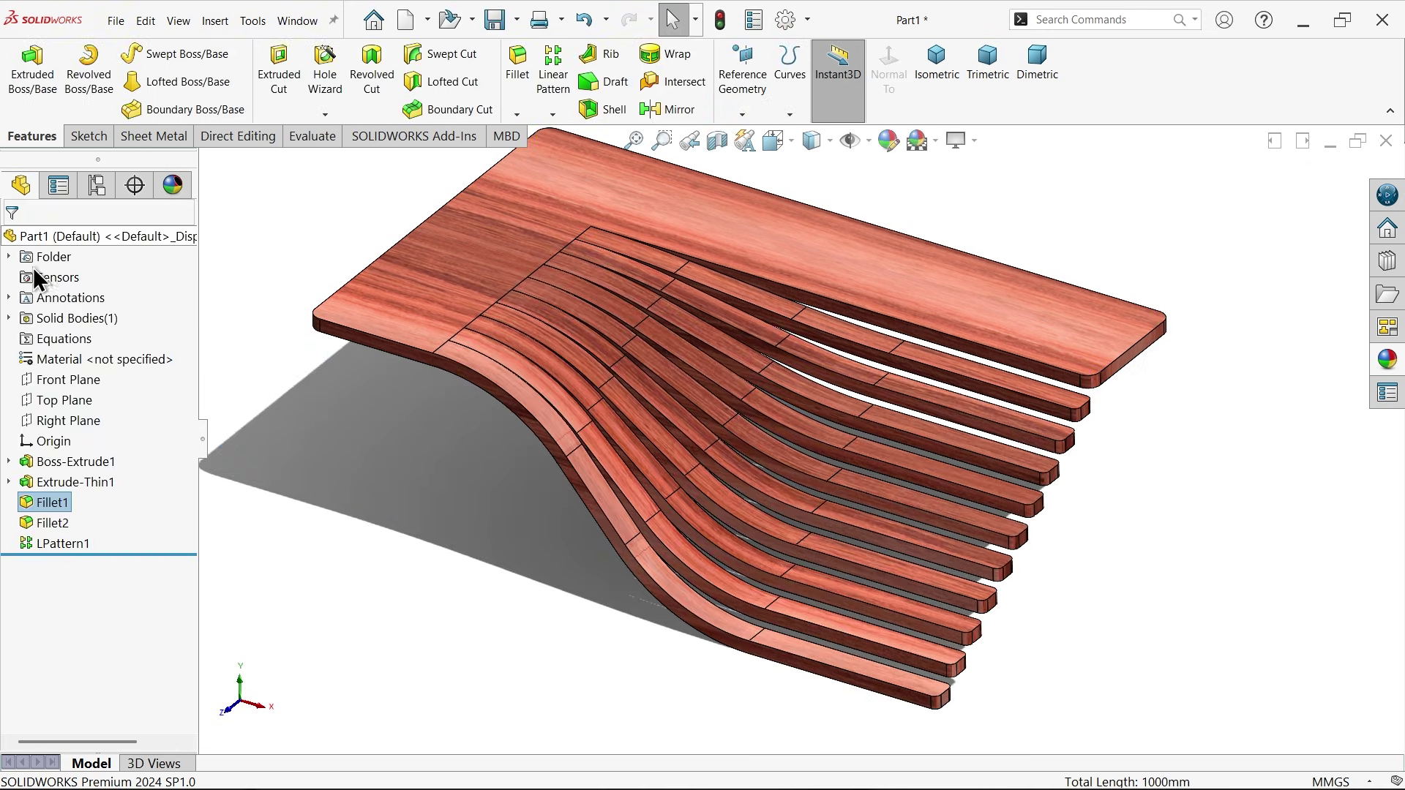
{"action": "scroll", "coordinate": [739, 382], "scroll_direction": "up", "scroll_amount": 2}
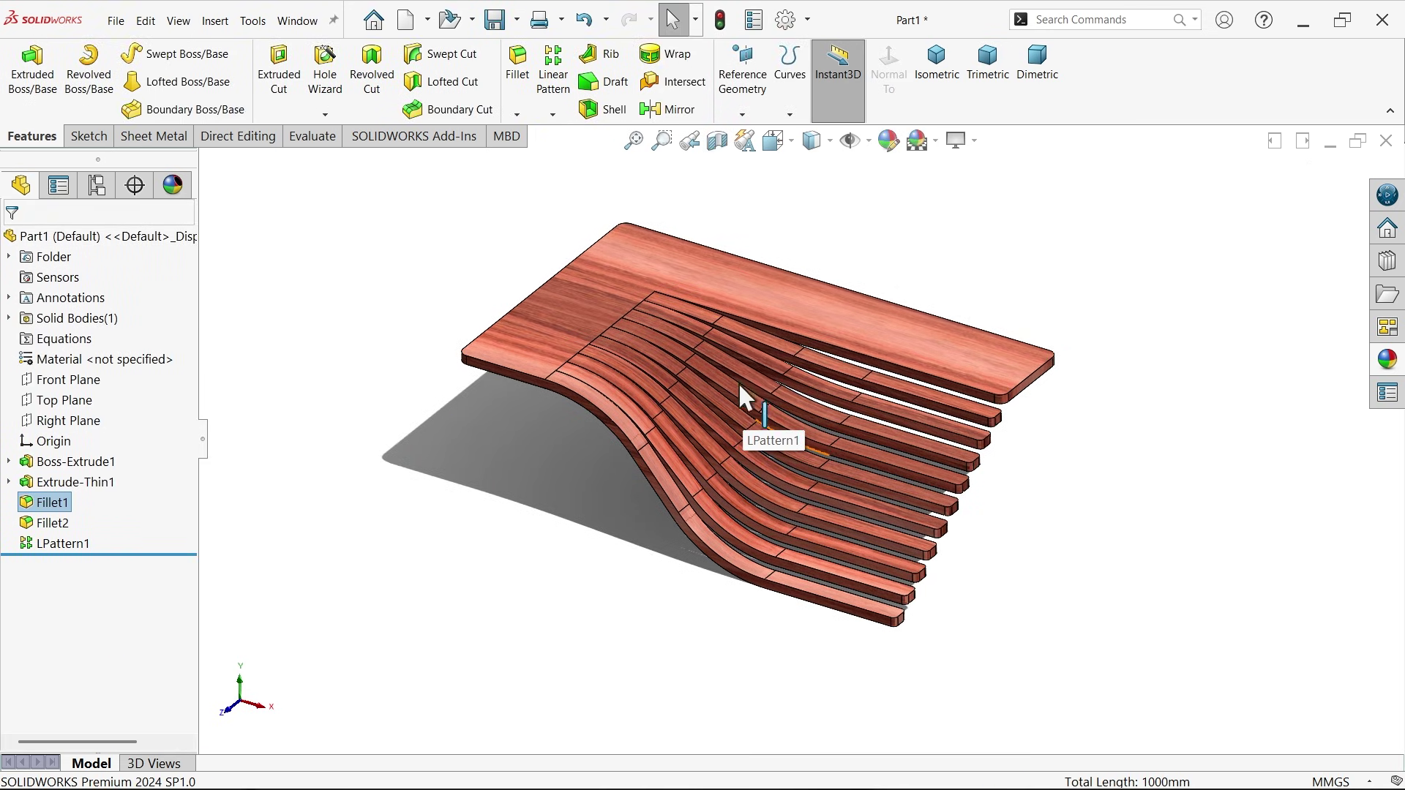
{"action": "left_click", "coordinate": [425, 236]}
{"action": "scroll", "coordinate": [423, 244], "scroll_direction": "up", "scroll_amount": 1}
{"action": "mouse_move", "coordinate": [437, 269]}
{"action": "middle_mouse_down"}
{"action": "mouse_move", "coordinate": [367, 191]}
{"action": "mouse_move", "coordinate": [417, 256]}
{"action": "middle_mouse_up"}
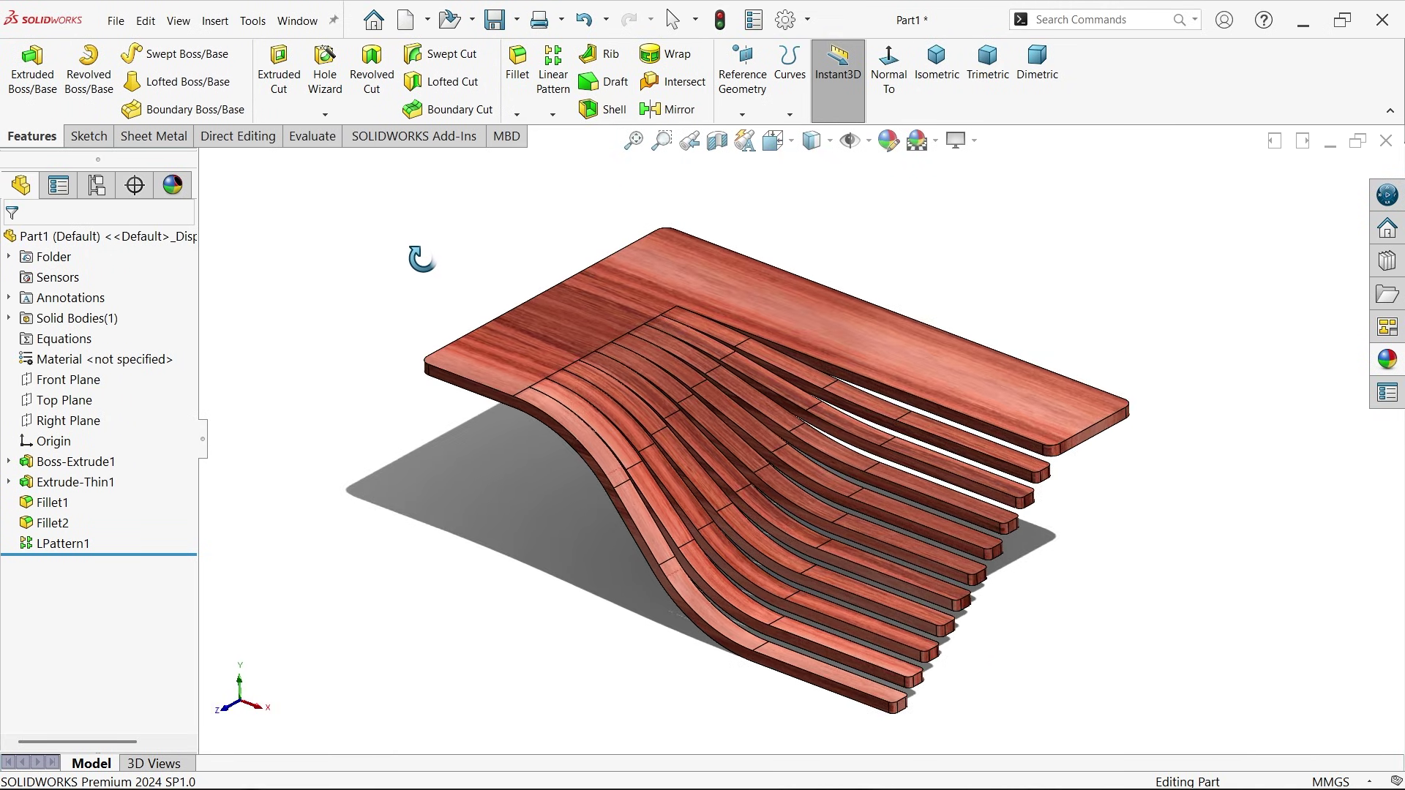
{"action": "scroll", "coordinate": [772, 456], "scroll_direction": "down", "scroll_amount": 2}
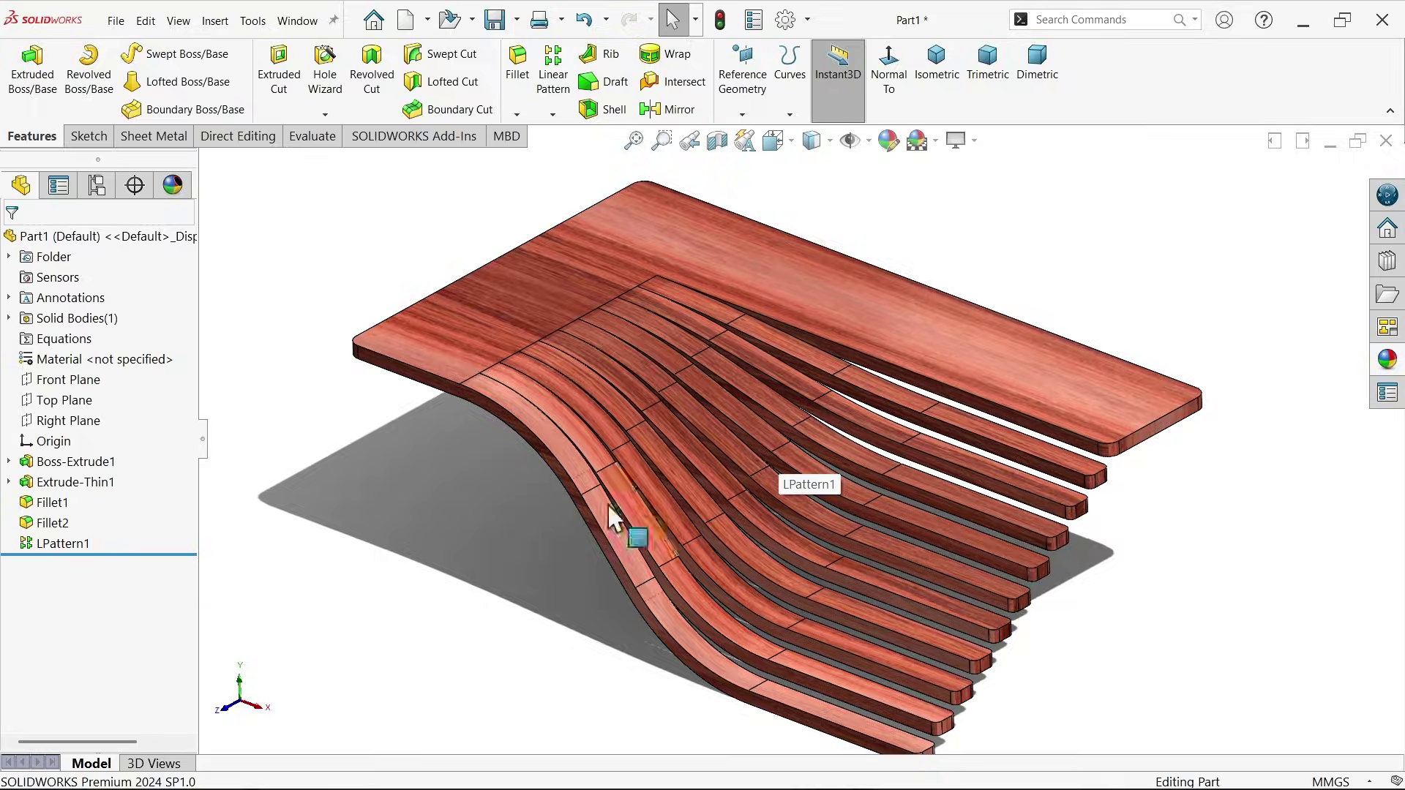